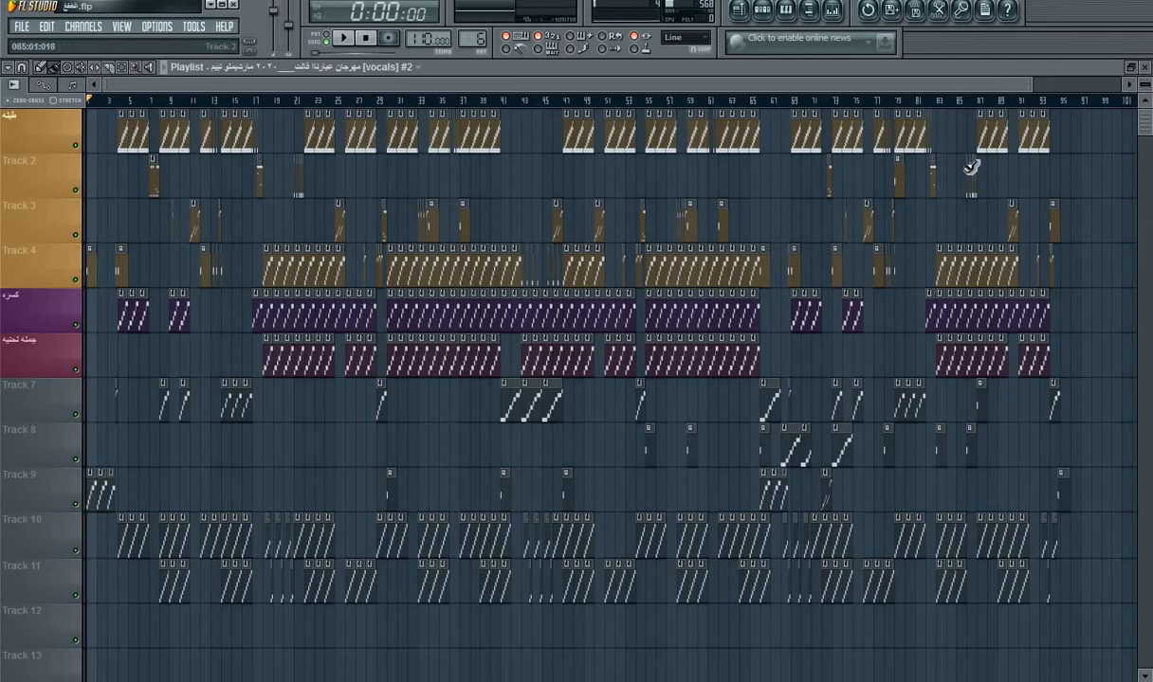
Step: Examine the d2 s slice notes of Pattern 1 in the piano roll and the step patterns of all its channels
{"action": "left_click_drag", "start_coordinate": [982, 83], "coordinate": [275, 101]}
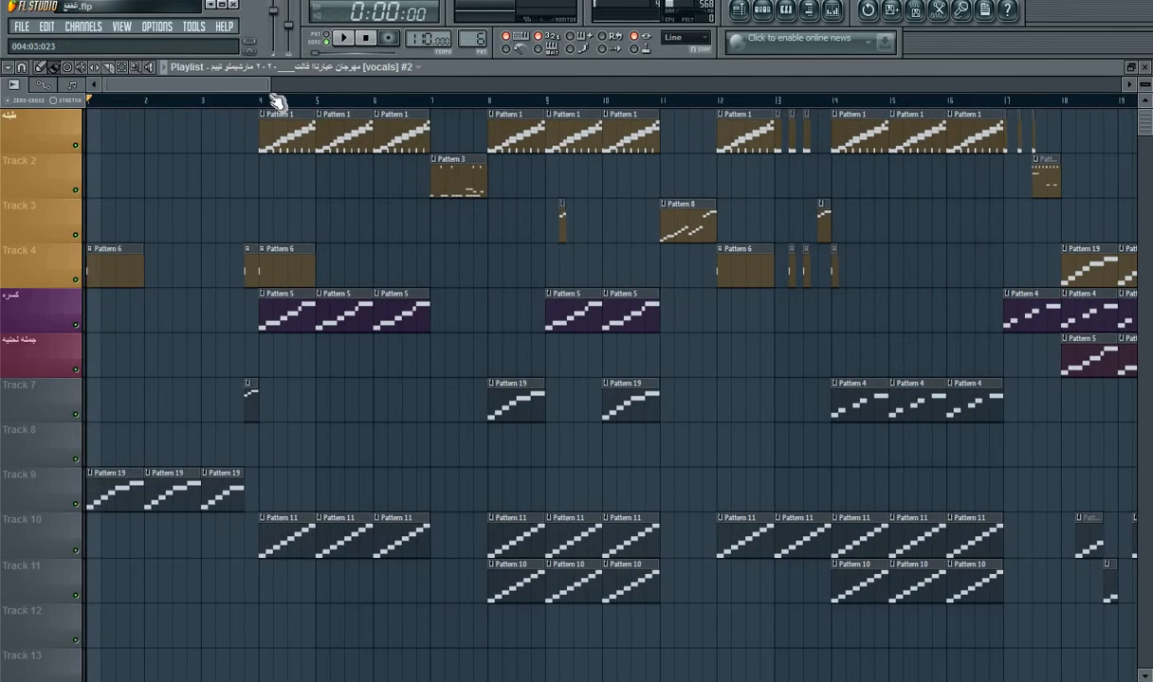
{"action": "double_click", "coordinate": [289, 139]}
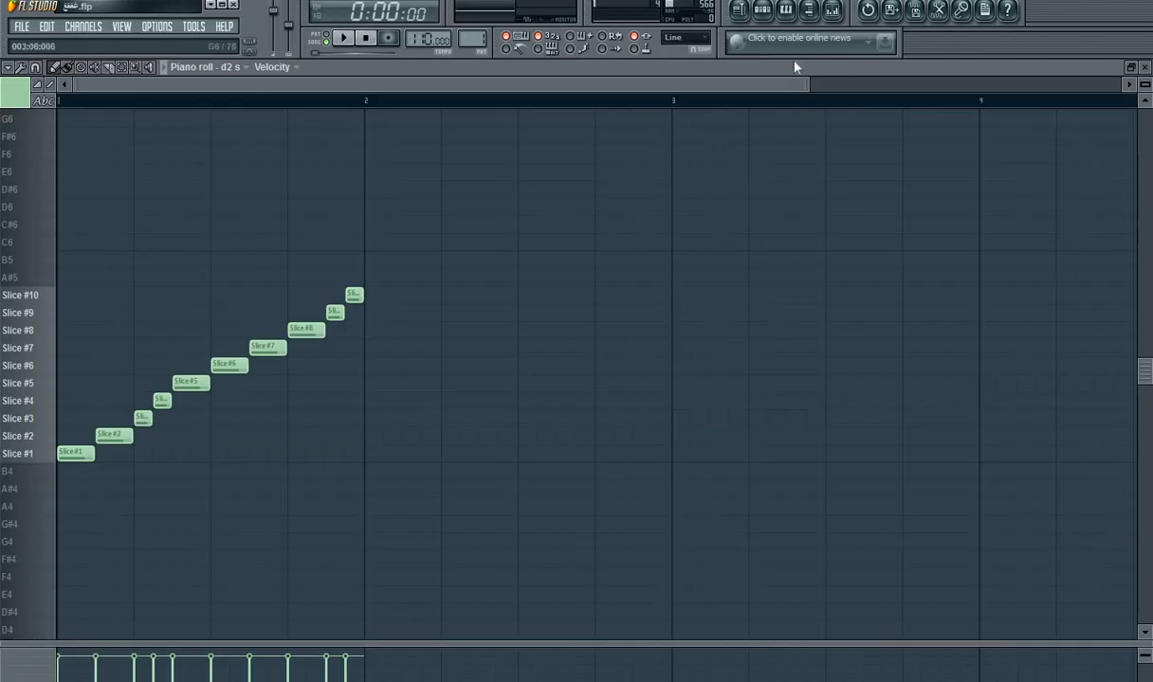
{"action": "left_click", "coordinate": [762, 12]}
{"action": "left_click_drag", "start_coordinate": [586, 555], "coordinate": [587, 116]}
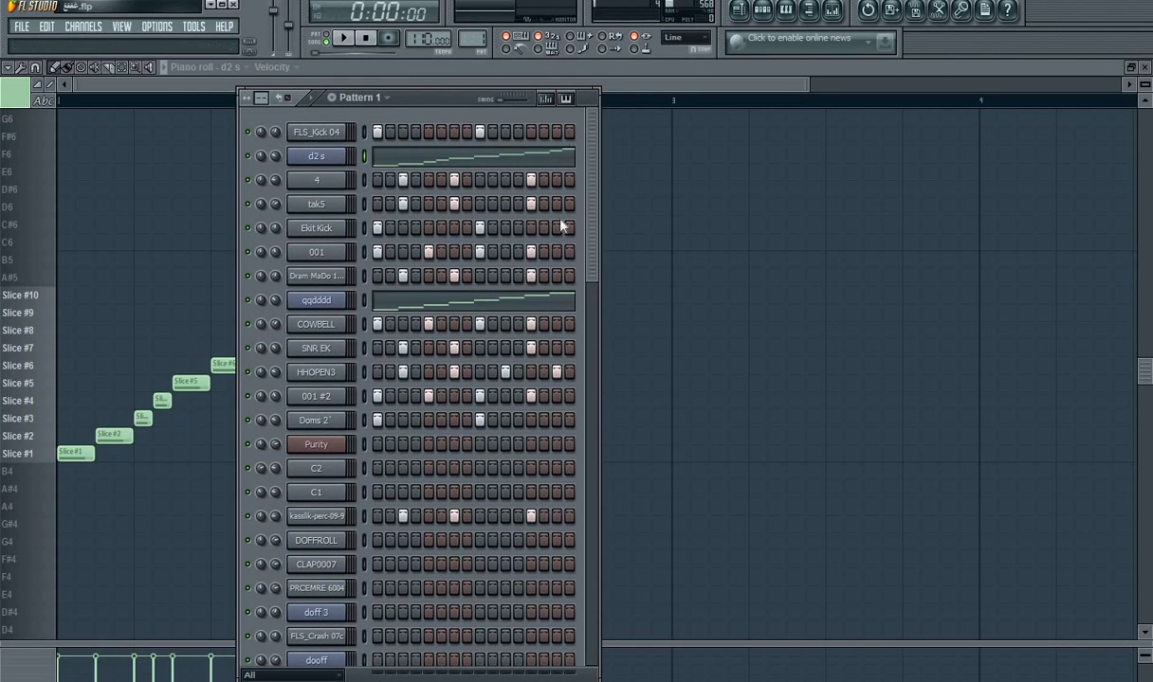
{"action": "left_click_drag", "start_coordinate": [589, 237], "coordinate": [559, 621]}
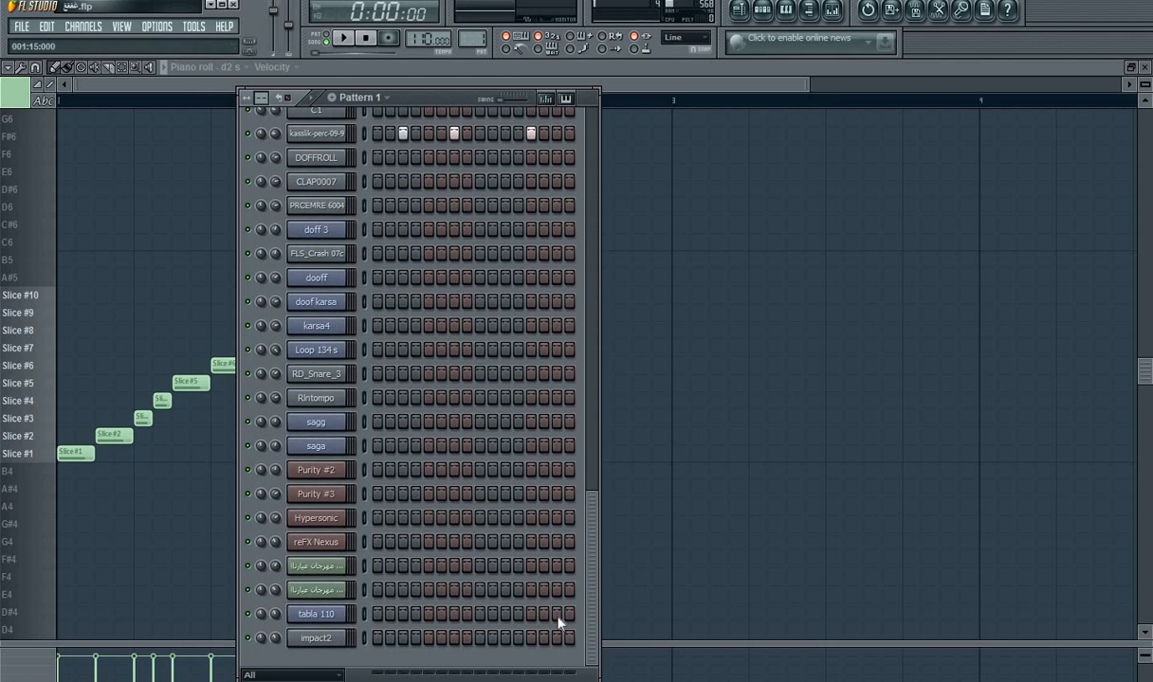
{"action": "left_click_drag", "start_coordinate": [595, 600], "coordinate": [609, 185]}
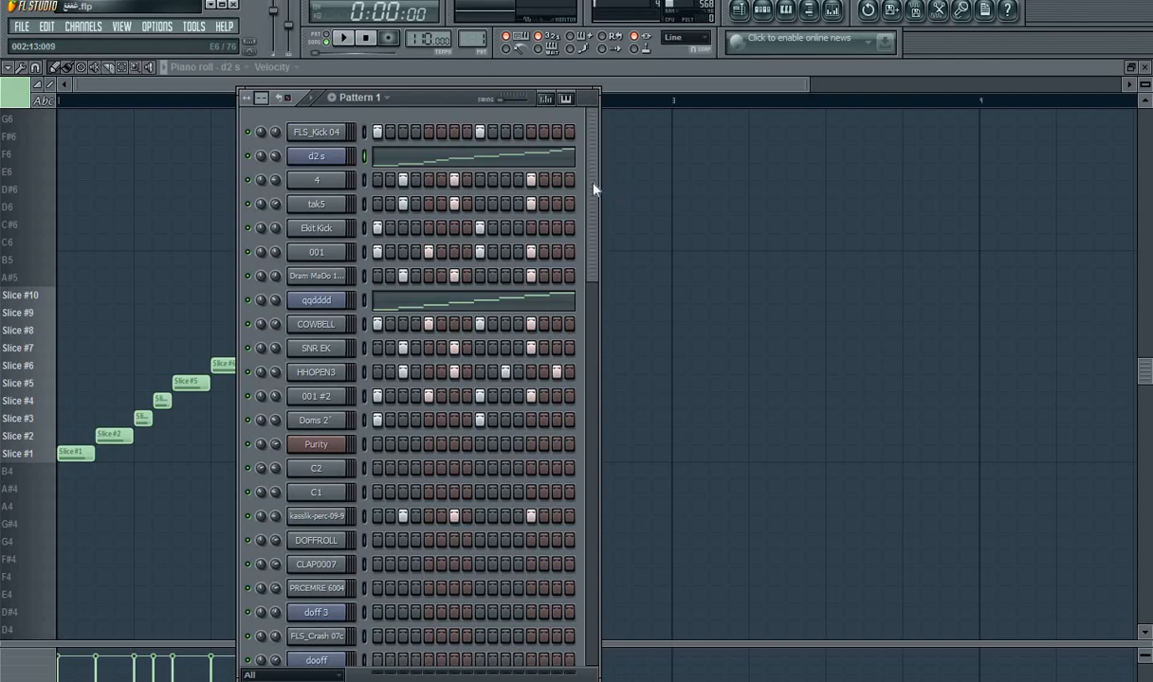
{"action": "left_click_drag", "start_coordinate": [591, 188], "coordinate": [585, 311]}
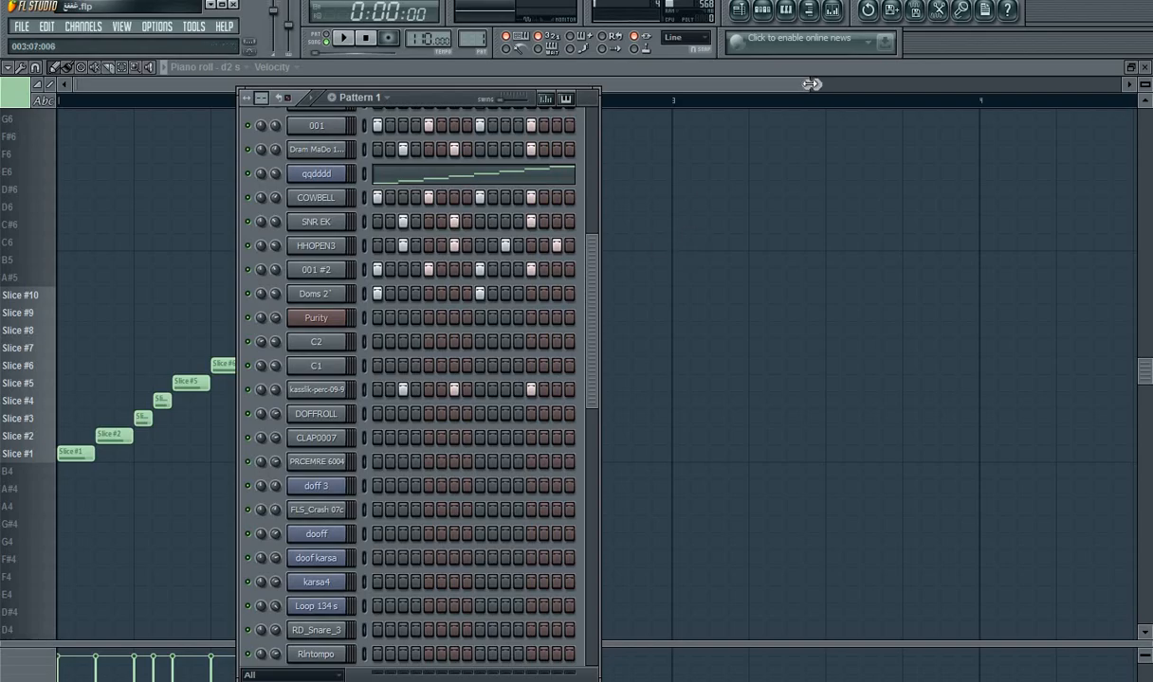
{"action": "left_click_drag", "start_coordinate": [811, 83], "coordinate": [338, 84]}
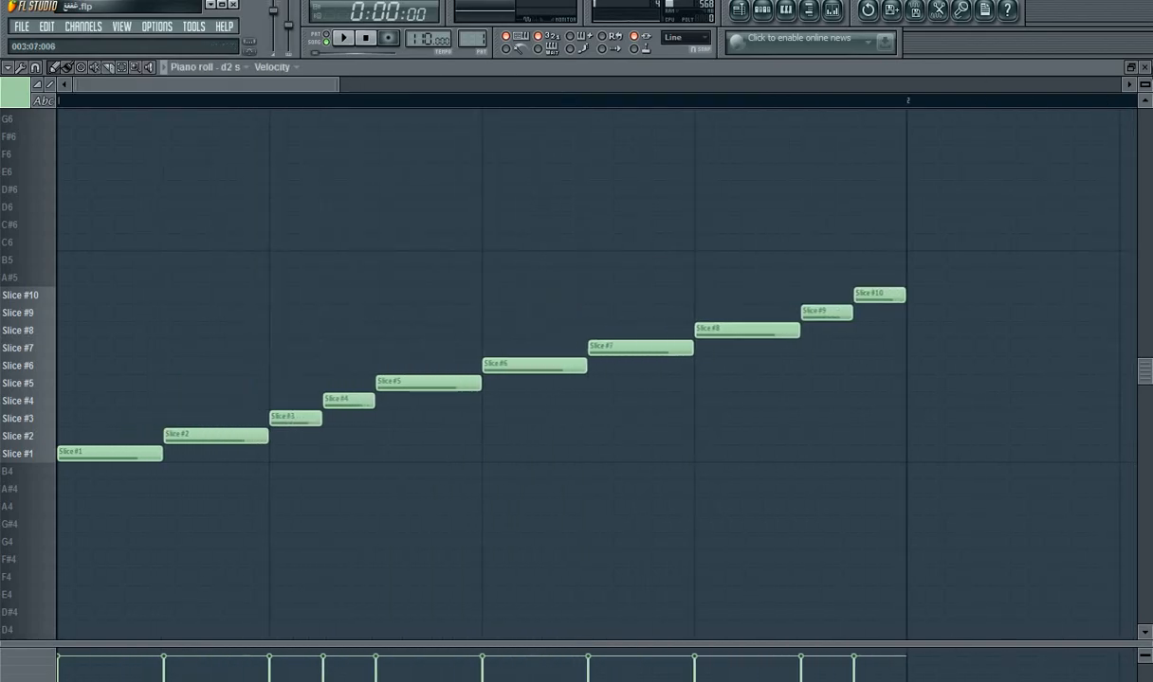
{"action": "left_click", "coordinate": [1145, 68]}
{"action": "key", "text": "F6"}
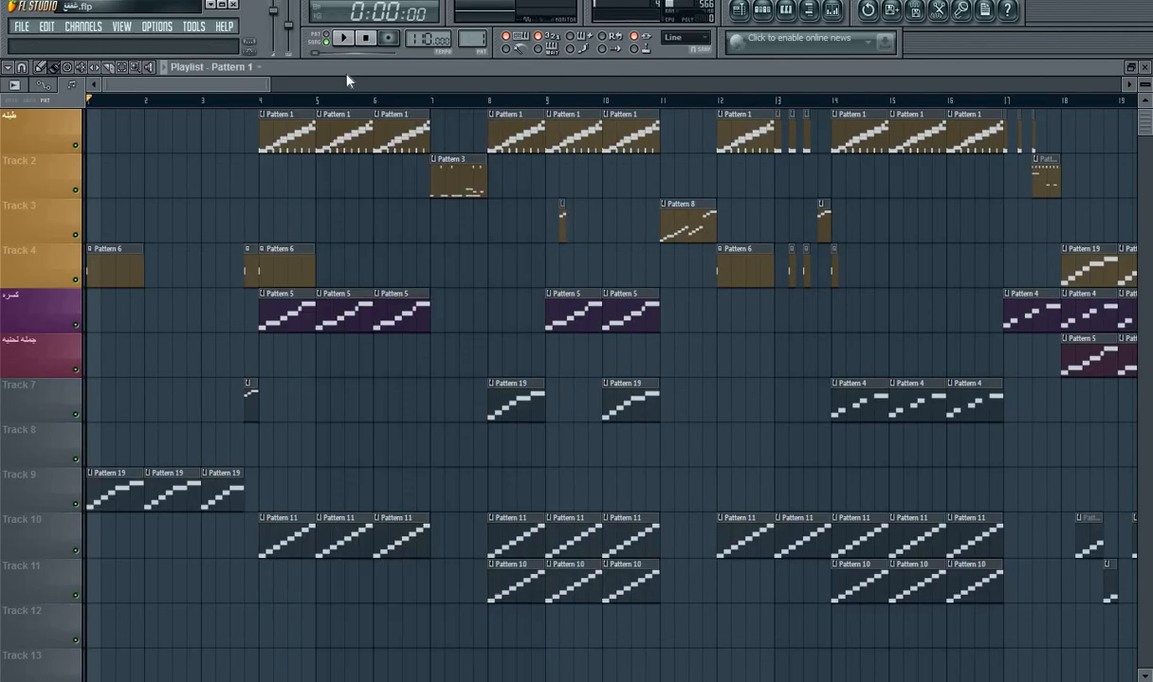
Step: Play the song arrangement from bar 1 through about bar 11, following the clips on all tracks, and stop playback
{"action": "left_click_drag", "start_coordinate": [272, 85], "coordinate": [442, 55]}
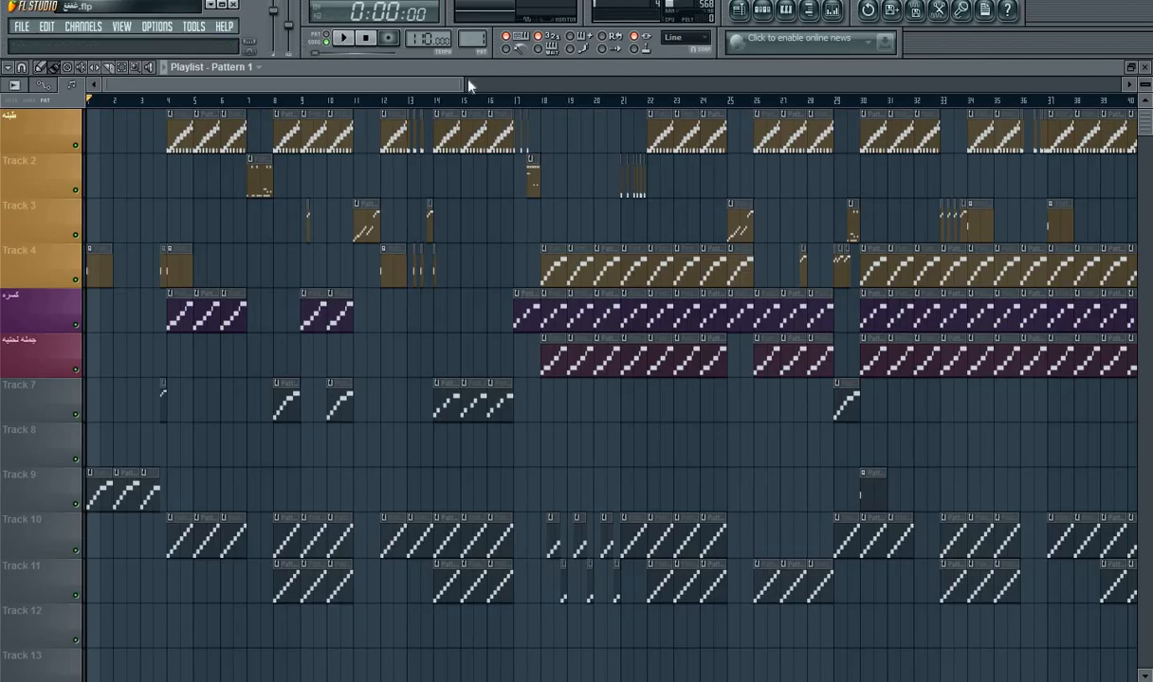
{"action": "left_click", "coordinate": [786, 10]}
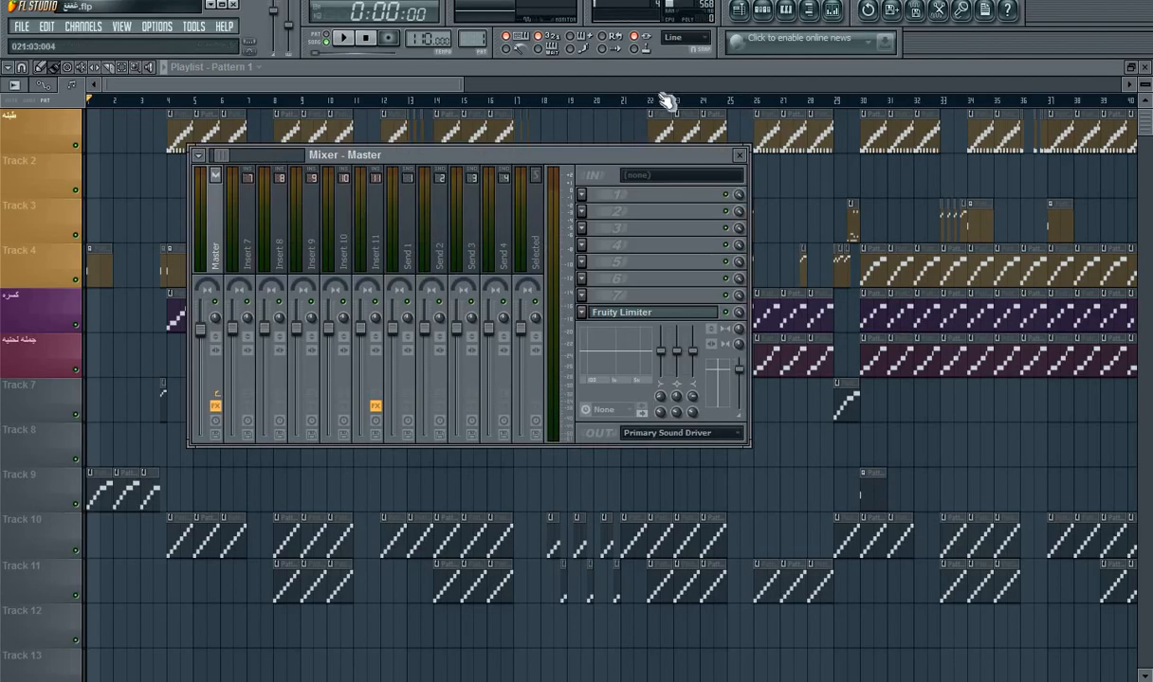
{"action": "left_click_drag", "start_coordinate": [464, 86], "coordinate": [370, 98]}
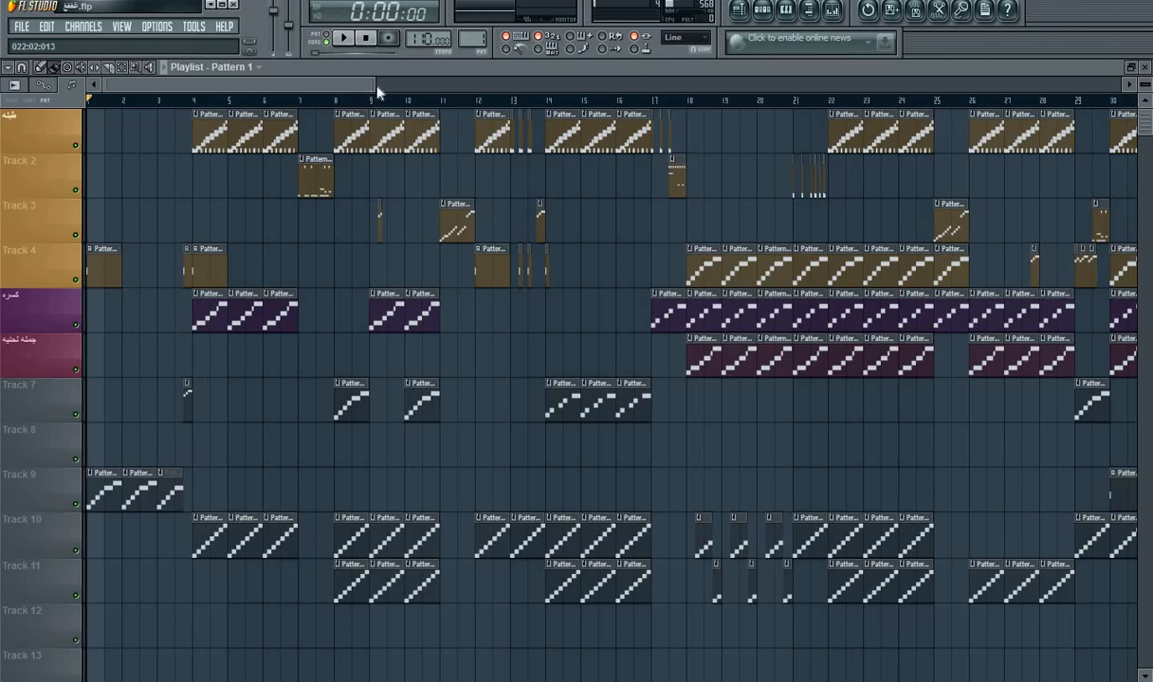
{"action": "left_click_drag", "start_coordinate": [377, 86], "coordinate": [275, 86]}
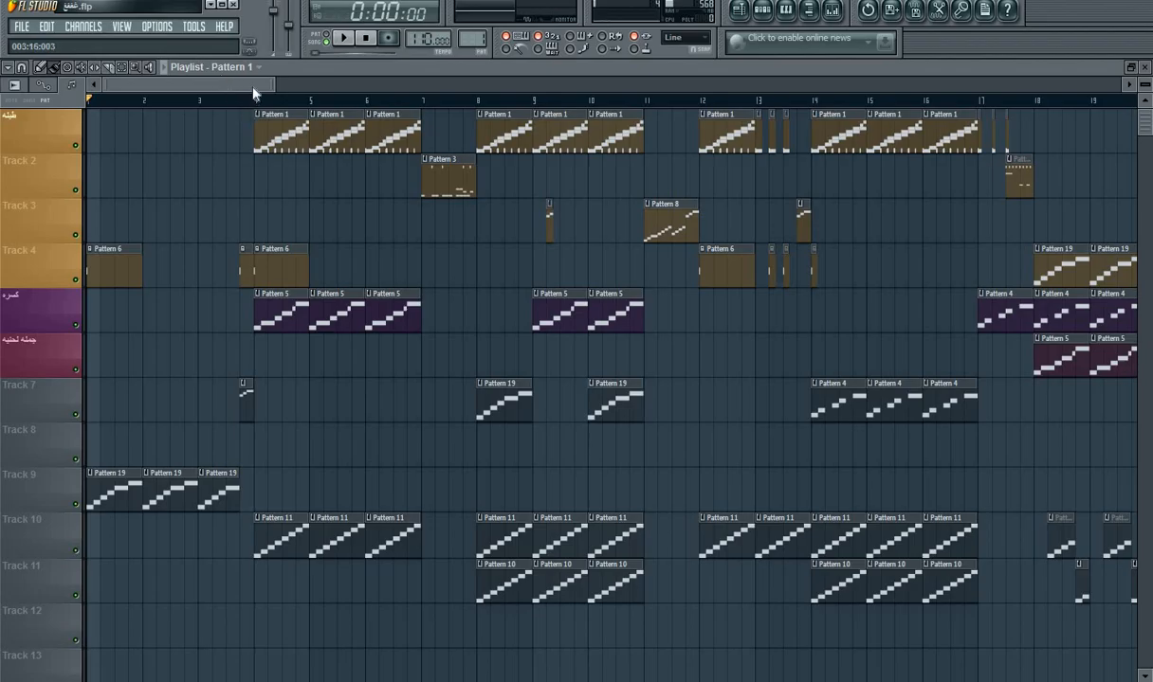
{"action": "left_click_drag", "start_coordinate": [239, 83], "coordinate": [190, 79]}
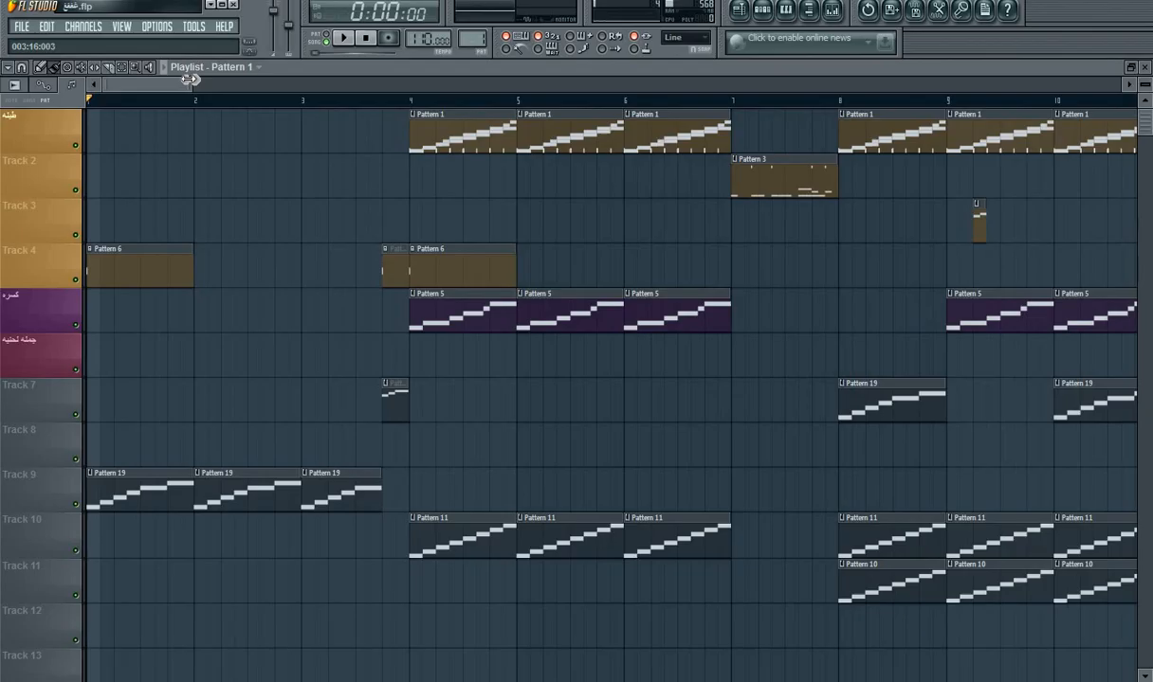
{"action": "left_click", "coordinate": [344, 40]}
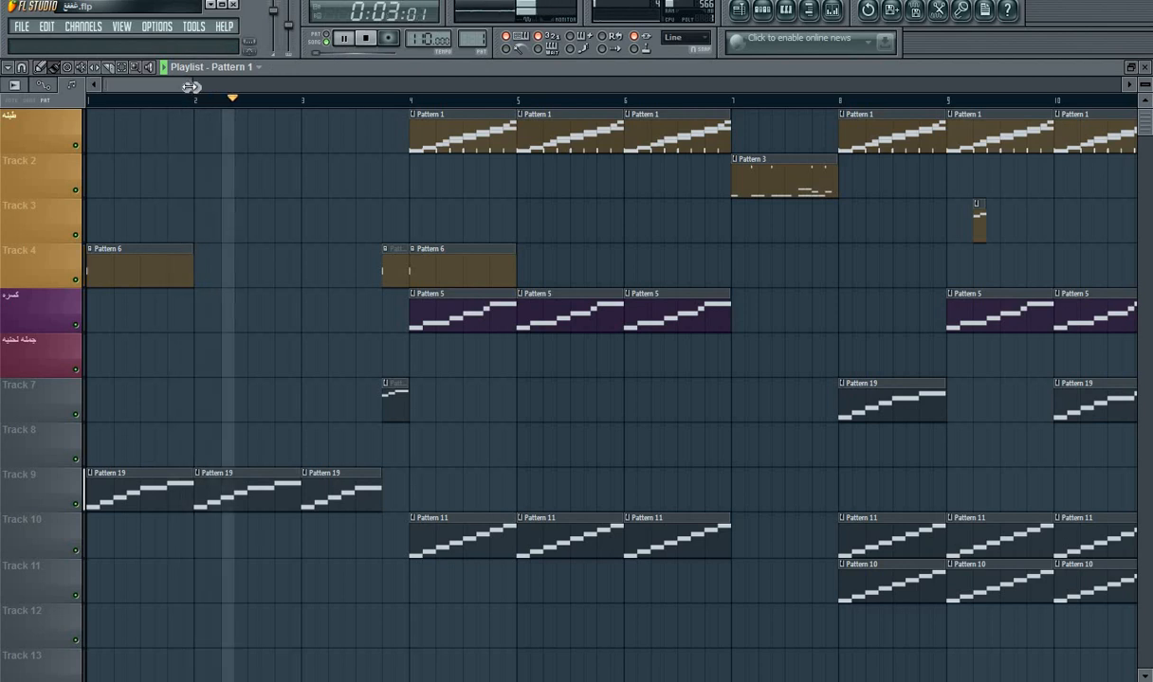
{"action": "mouse_move", "coordinate": [185, 84]}
{"action": "left_mouse_down"}
{"action": "mouse_move", "coordinate": [167, 90]}
{"action": "mouse_move", "coordinate": [180, 83]}
{"action": "left_mouse_up"}
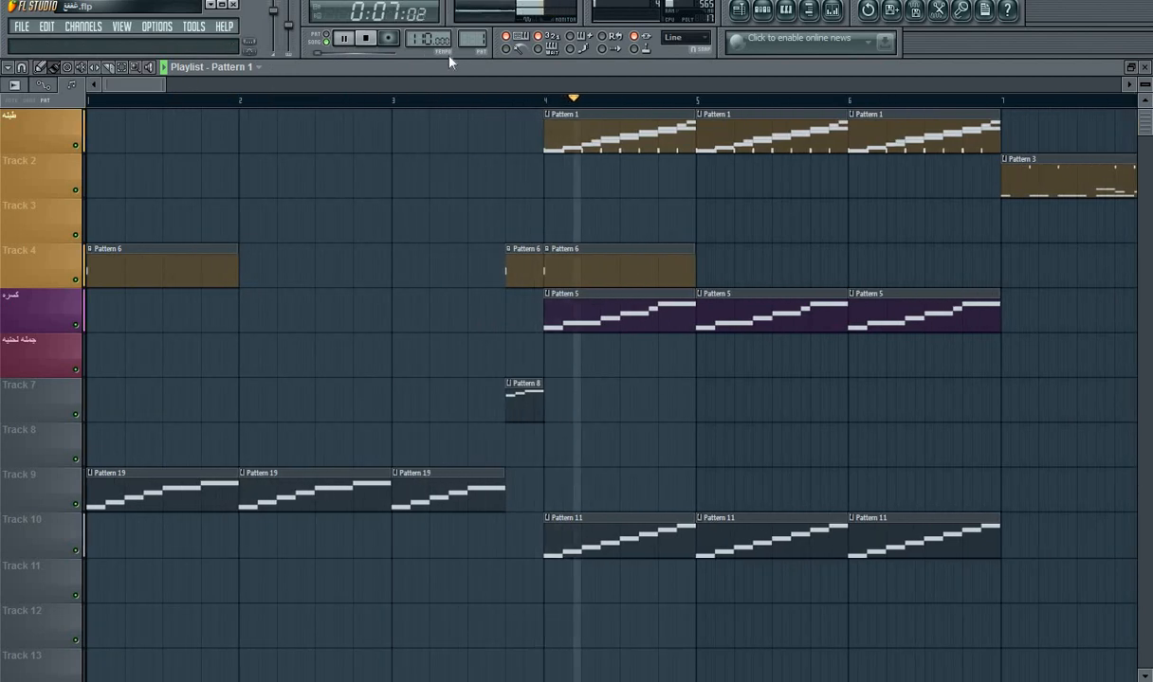
{"action": "left_click_drag", "start_coordinate": [135, 80], "coordinate": [161, 95]}
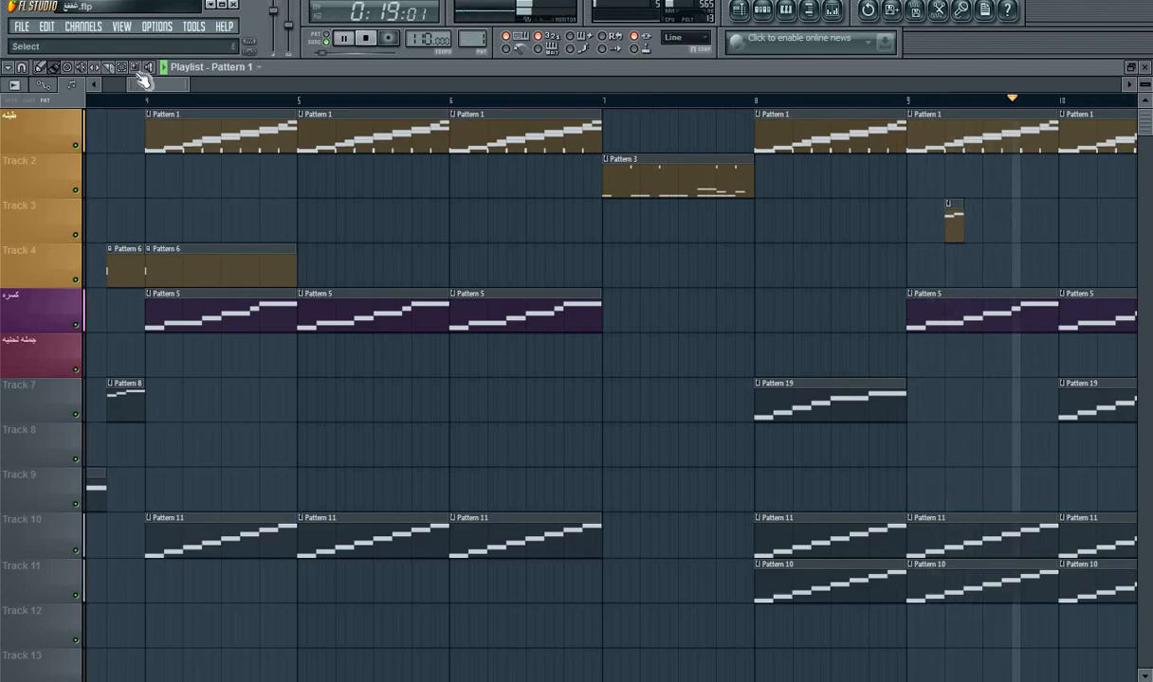
{"action": "left_click_drag", "start_coordinate": [161, 85], "coordinate": [188, 91]}
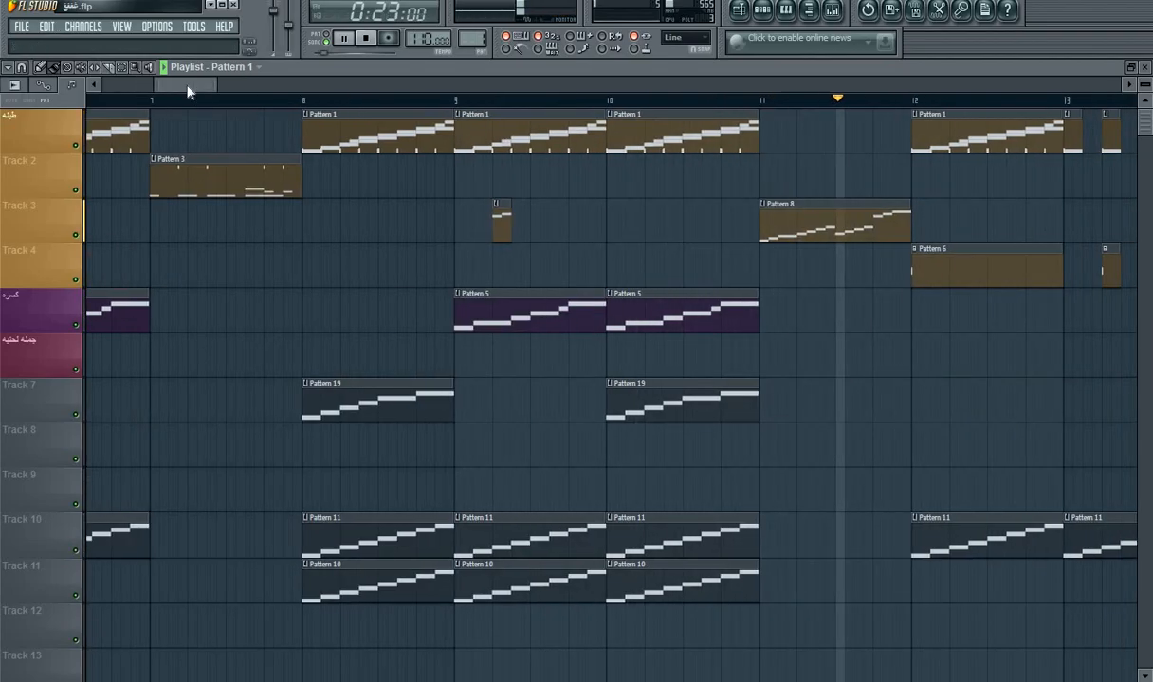
{"action": "key", "text": "space"}
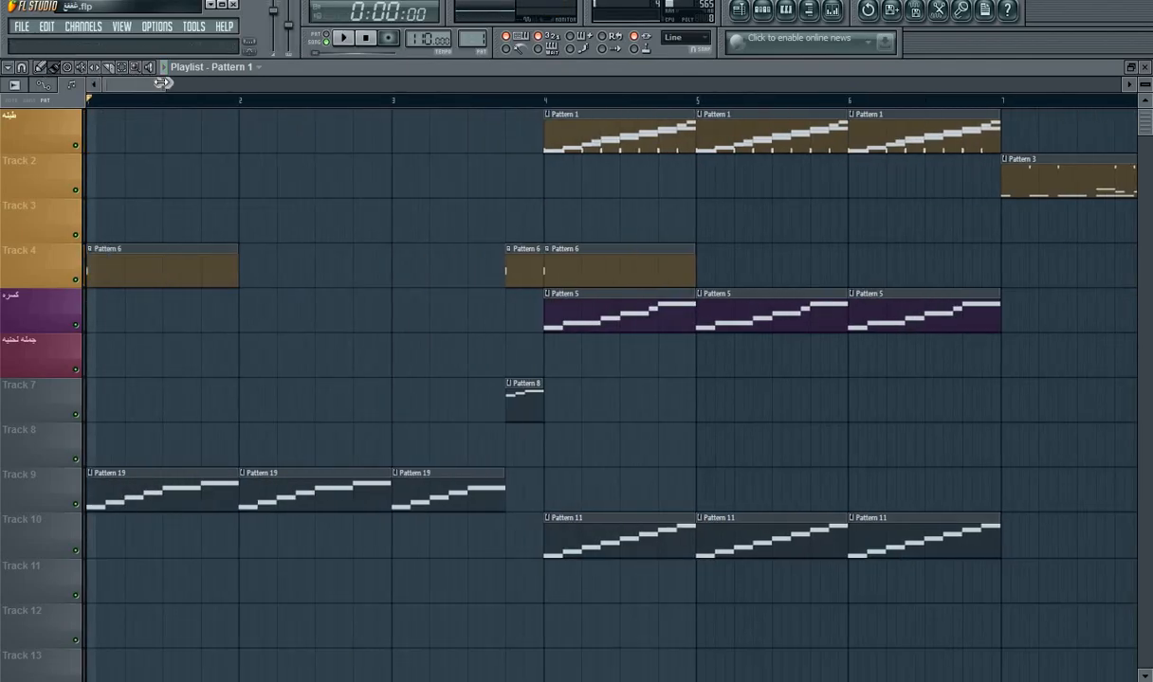
Step: Browse the patterns with their channels in the step sequencer, from Pattern 14 back to Pattern 12, leaving Pattern 12 selected
{"action": "left_click_drag", "start_coordinate": [166, 82], "coordinate": [597, 103]}
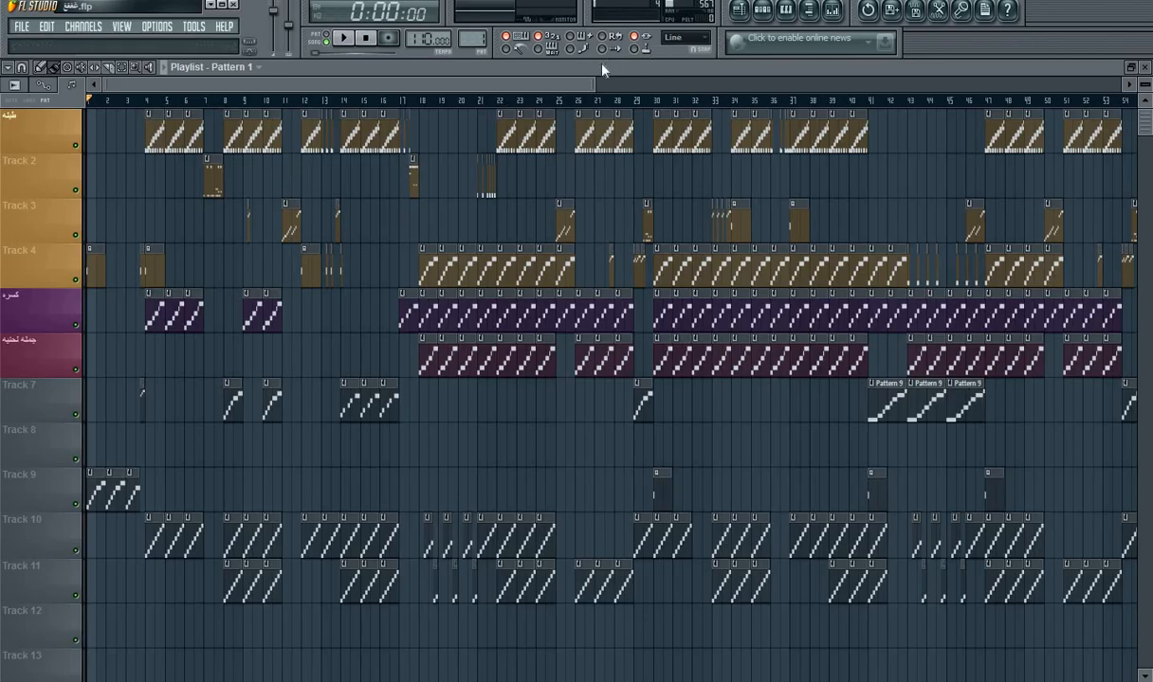
{"action": "left_click_drag", "start_coordinate": [597, 86], "coordinate": [460, 85]}
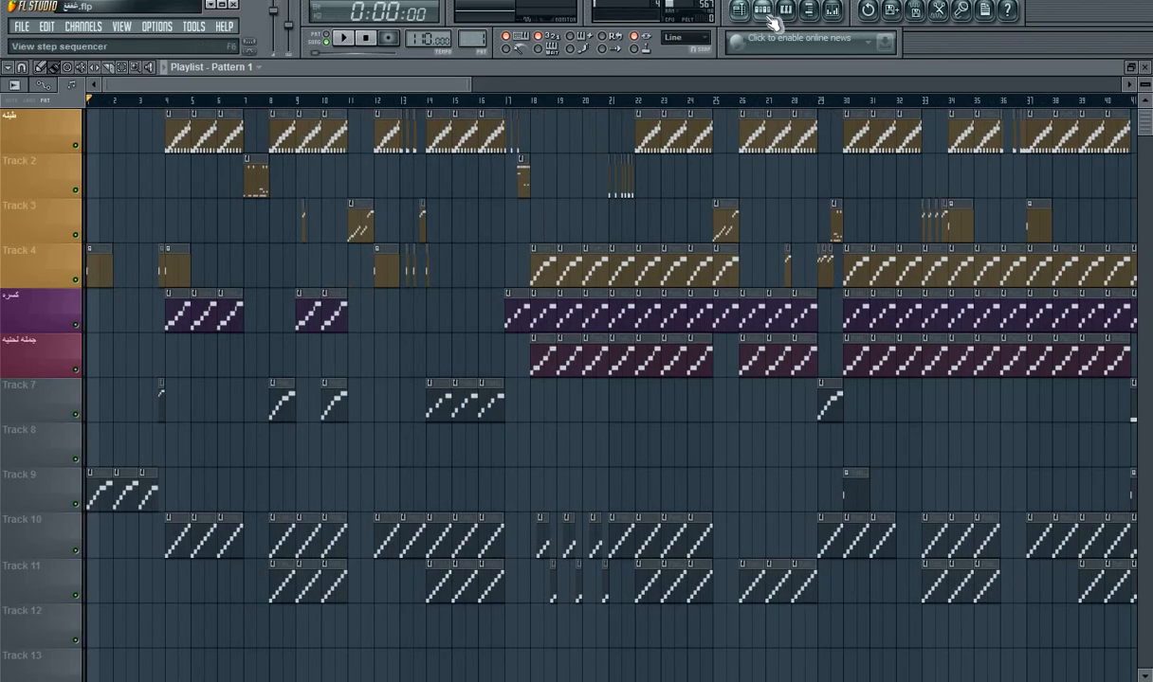
{"action": "key", "text": "F6"}
{"action": "left_click_drag", "start_coordinate": [470, 42], "coordinate": [471, 14]}
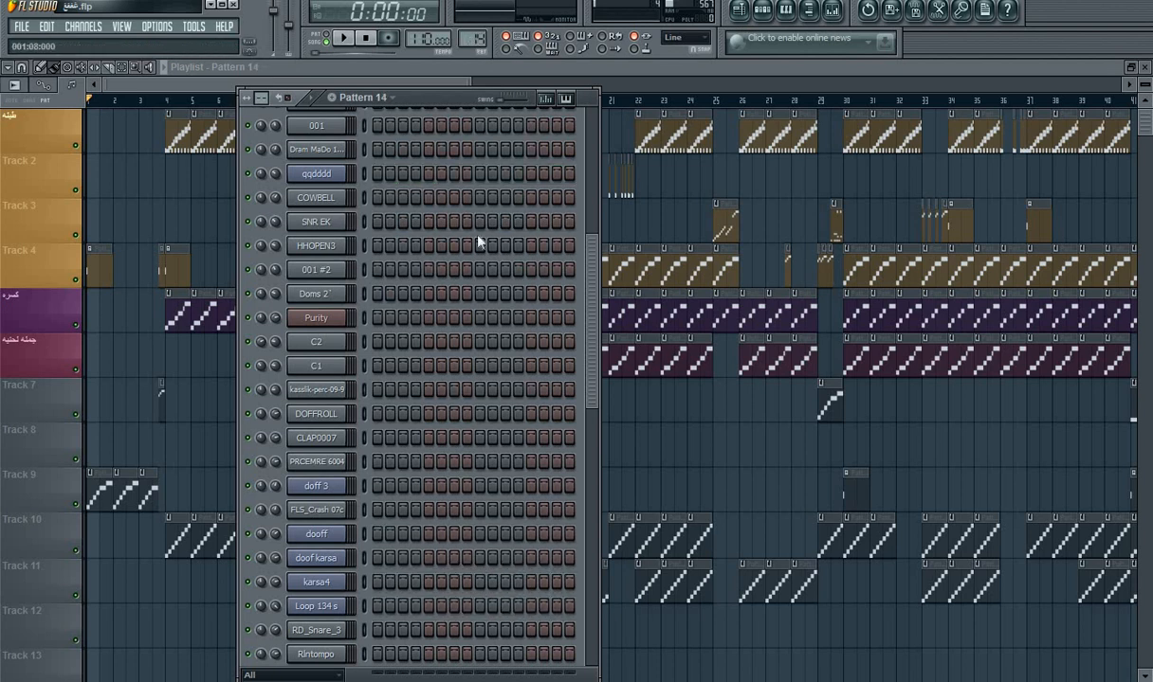
{"action": "left_click_drag", "start_coordinate": [586, 332], "coordinate": [555, 648]}
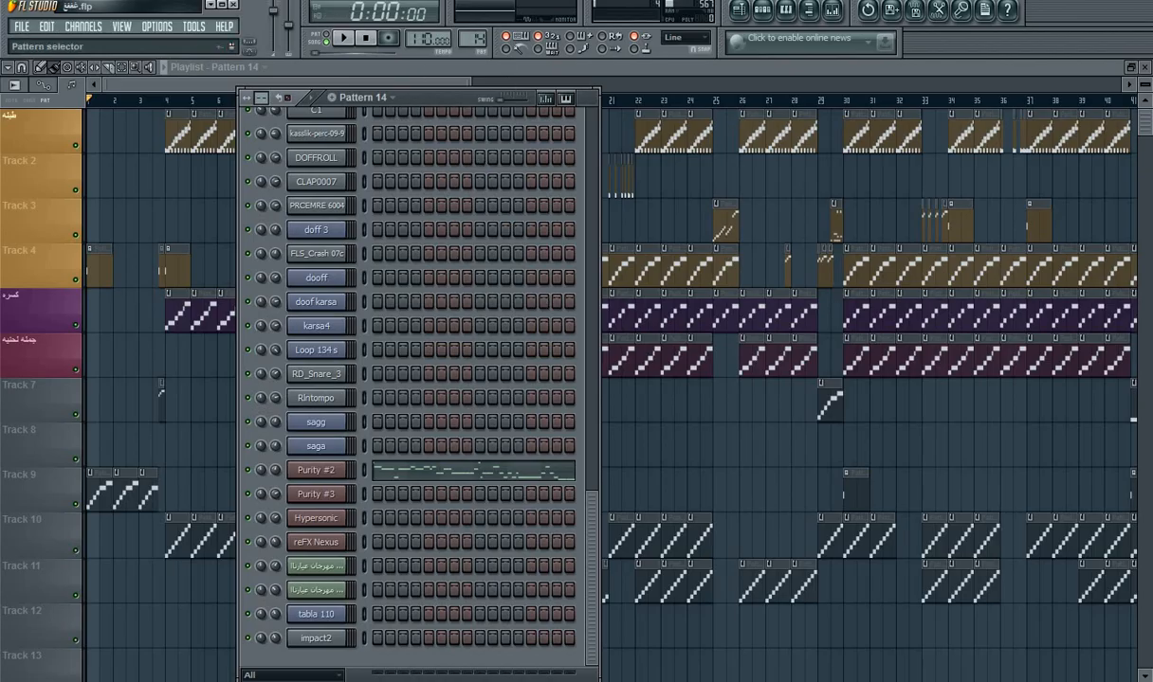
{"action": "left_click_drag", "start_coordinate": [473, 39], "coordinate": [475, 68]}
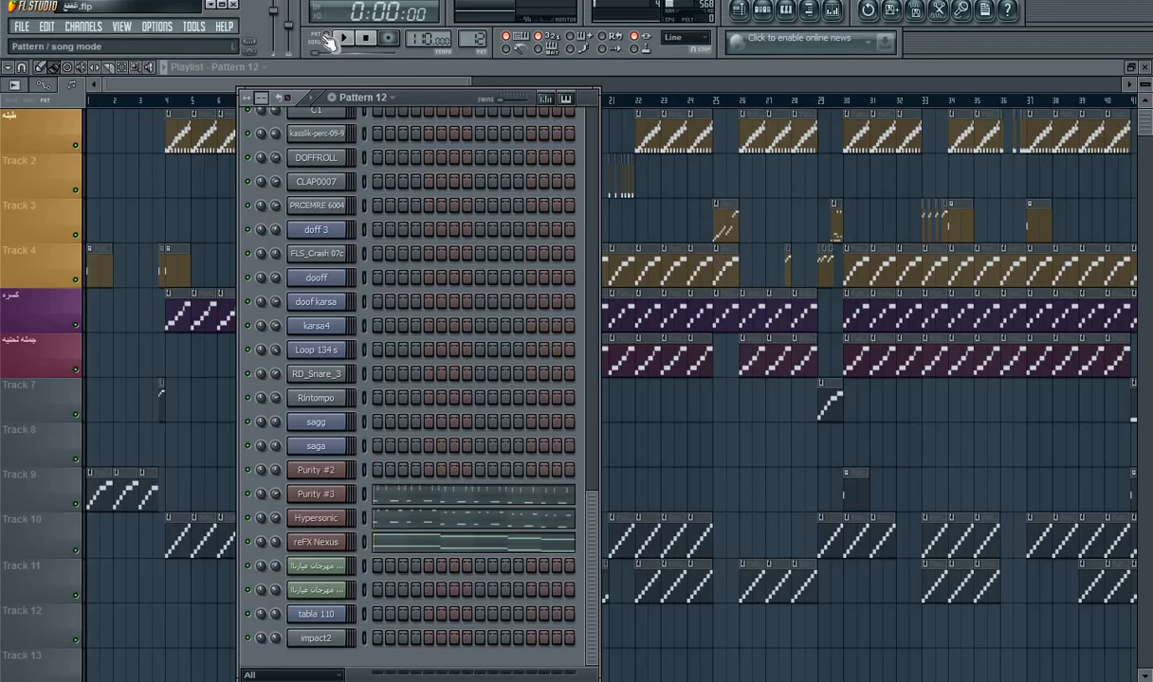
Step: Audition Pattern 12 in pattern mode and view its Hypersonic notes in the piano roll
{"action": "key", "text": "space"}
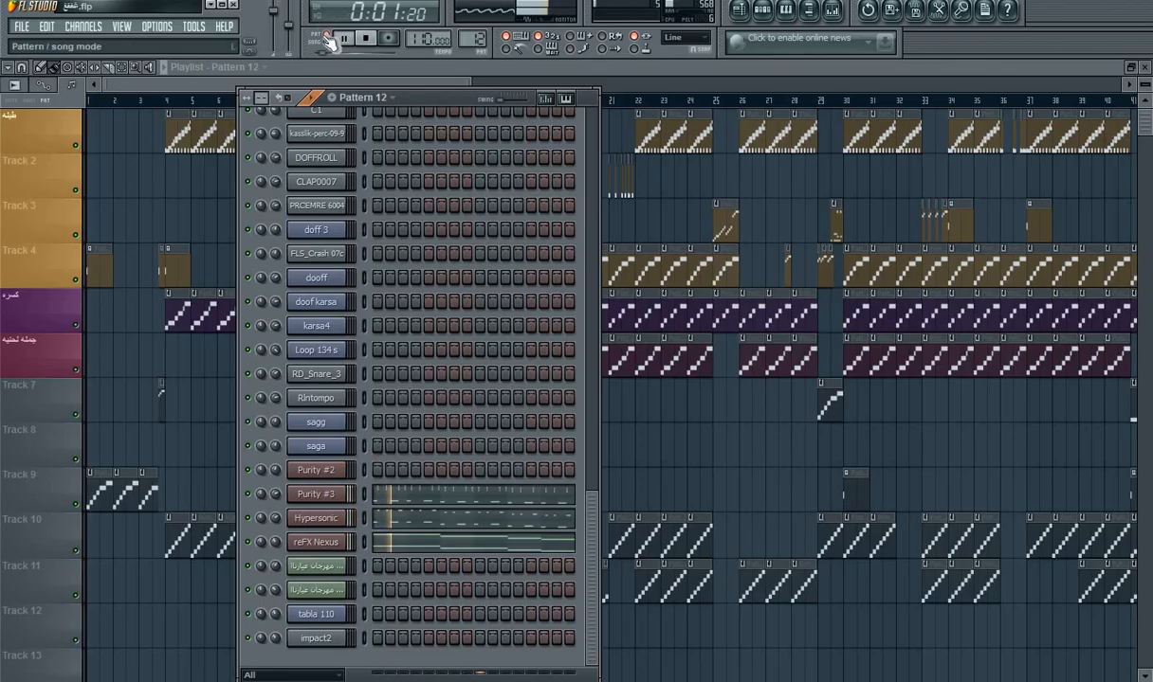
{"action": "key", "text": "space"}
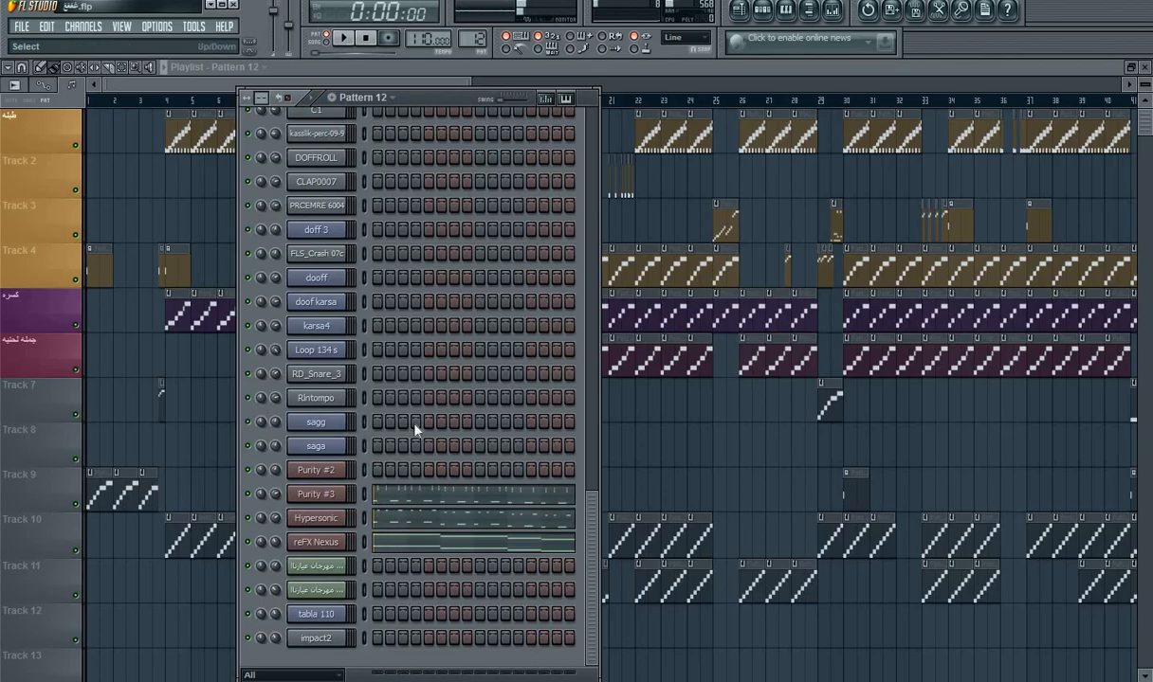
{"action": "left_click", "coordinate": [438, 518]}
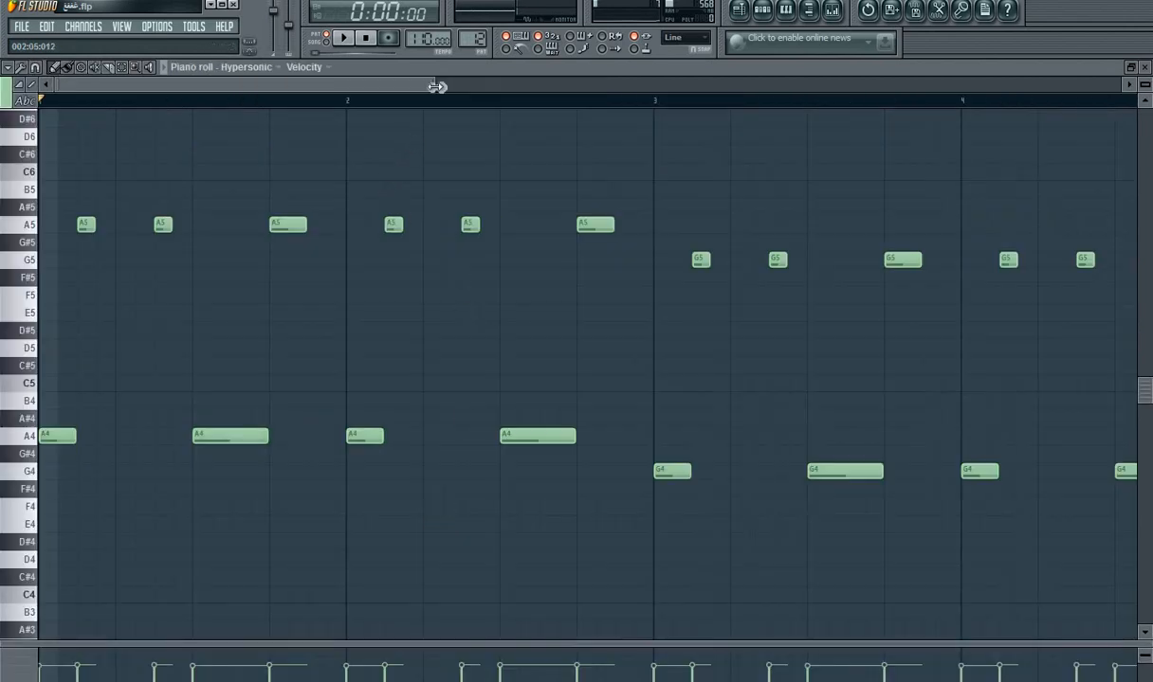
{"action": "left_click_drag", "start_coordinate": [437, 86], "coordinate": [822, 87]}
Step: Place a Pattern 12 clip on Track 8 at bar 11 and move it to bar 4 on the same track
{"action": "left_click", "coordinate": [740, 13]}
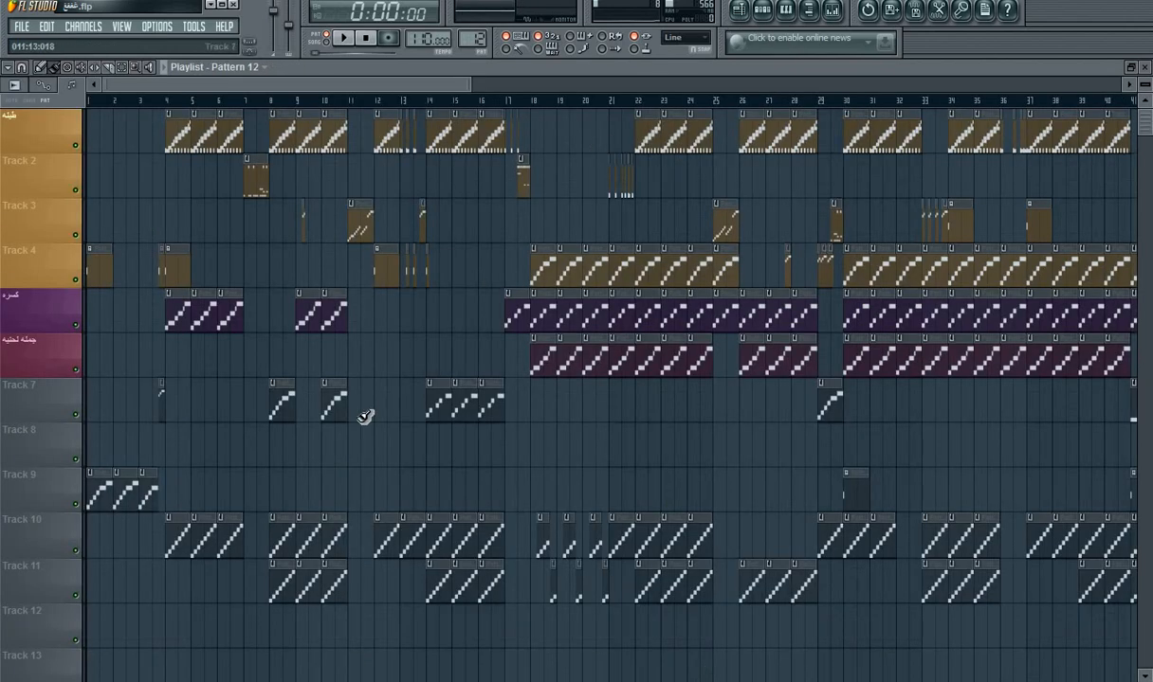
{"action": "left_click", "coordinate": [348, 463]}
{"action": "left_click_drag", "start_coordinate": [503, 453], "coordinate": [365, 466]}
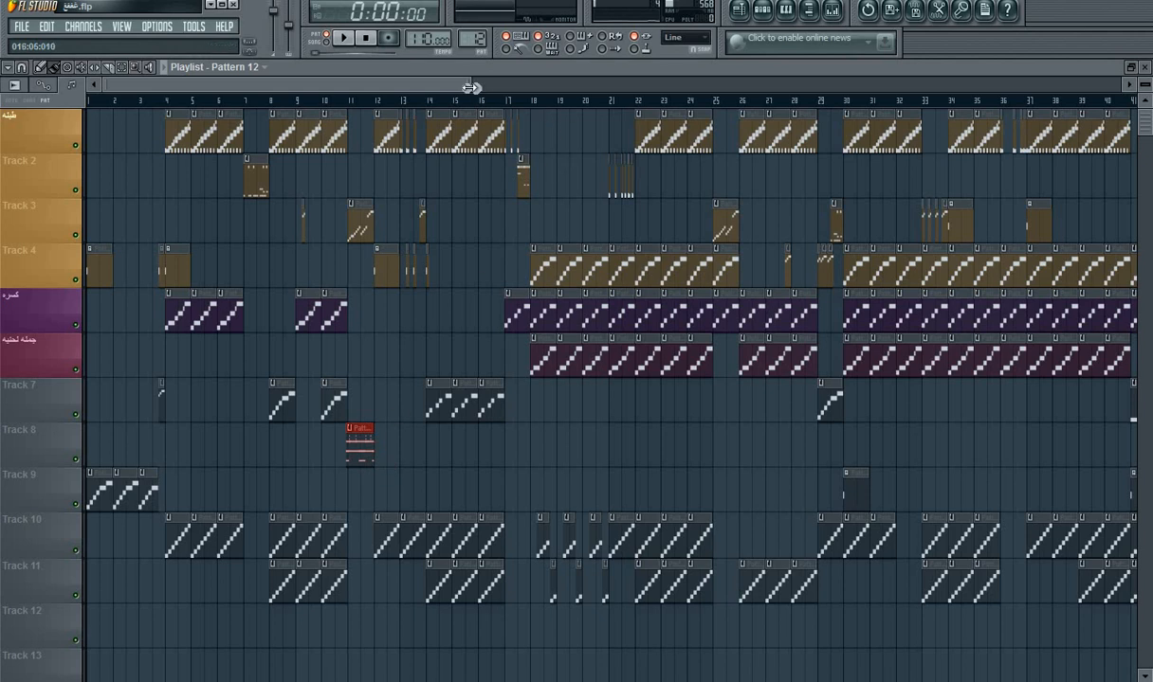
{"action": "left_click_drag", "start_coordinate": [471, 87], "coordinate": [219, 115]}
{"action": "left_click_drag", "start_coordinate": [486, 451], "coordinate": [500, 451]}
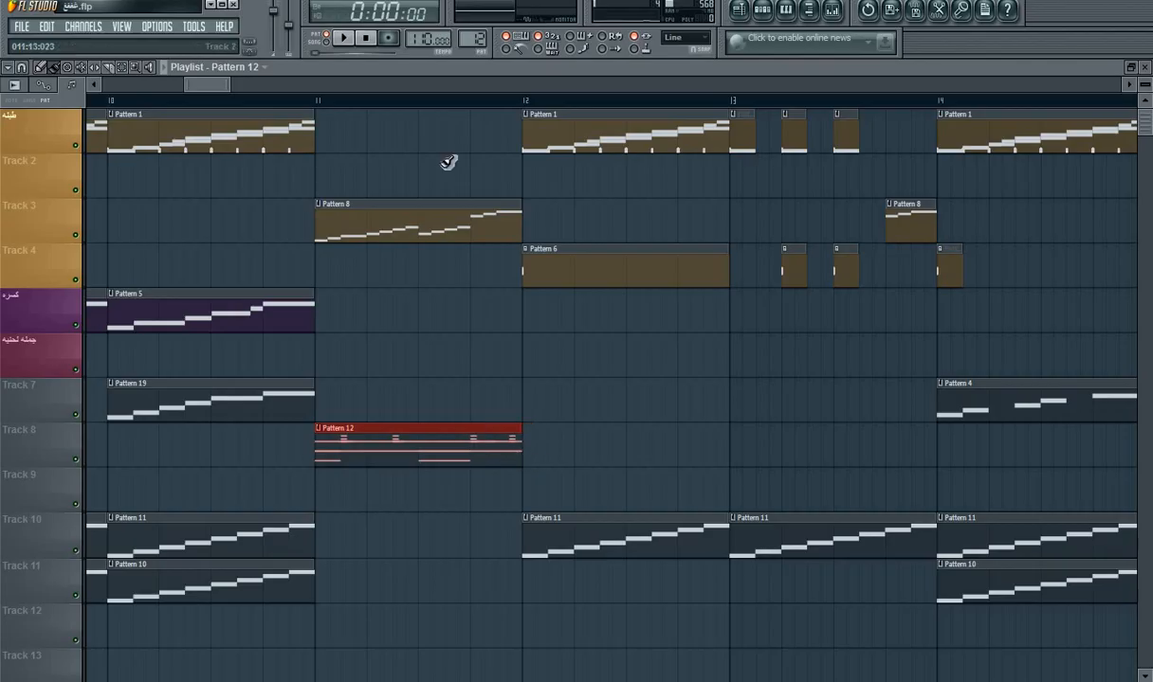
{"action": "left_click_drag", "start_coordinate": [220, 84], "coordinate": [214, 85]}
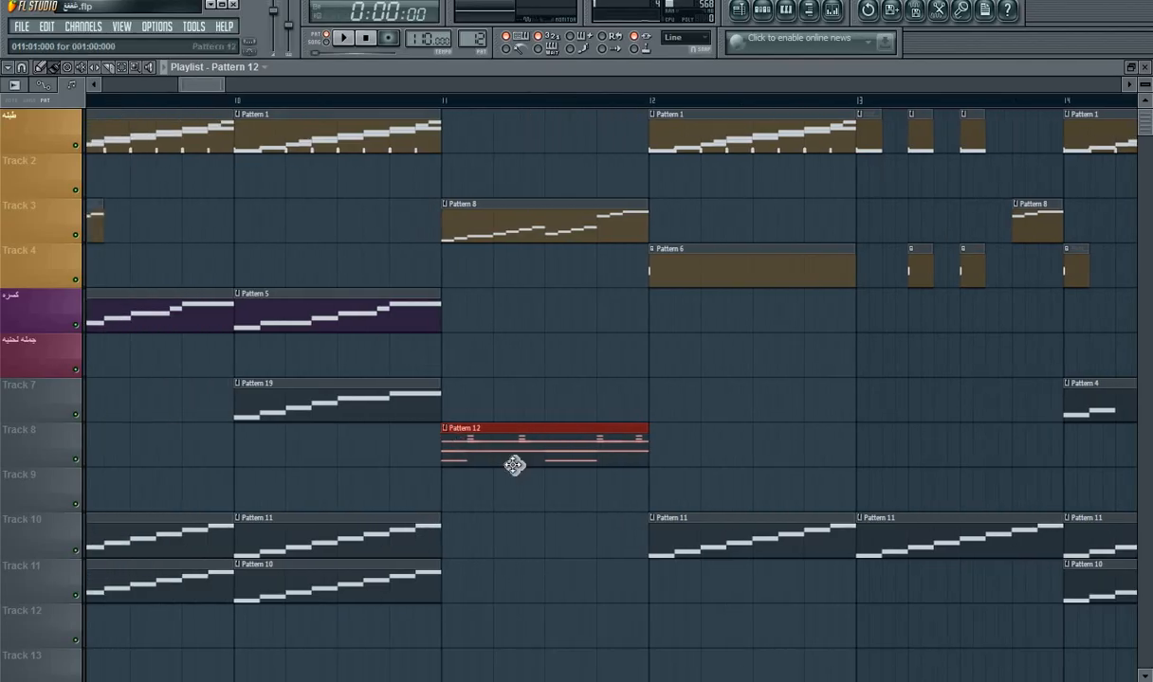
{"action": "left_click_drag", "start_coordinate": [514, 465], "coordinate": [731, 453]}
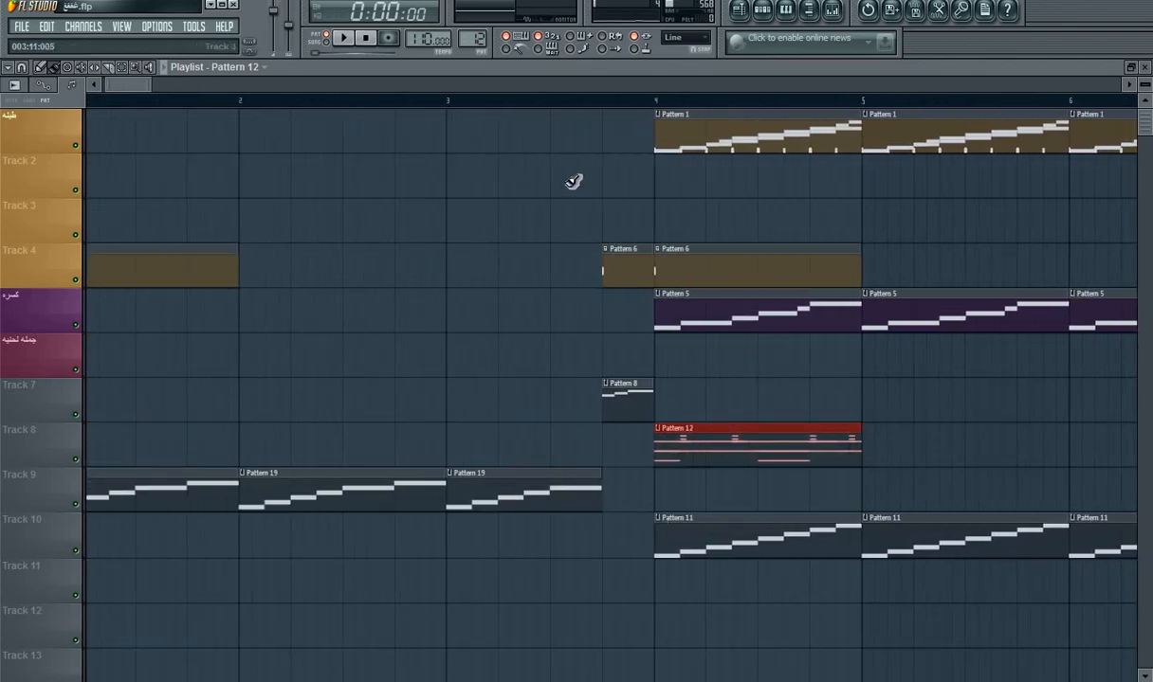
Step: Play the song from the middle of bar 3 to hear the Pattern 12 clip, and open its Purity #3 notes
{"action": "left_click", "coordinate": [574, 100]}
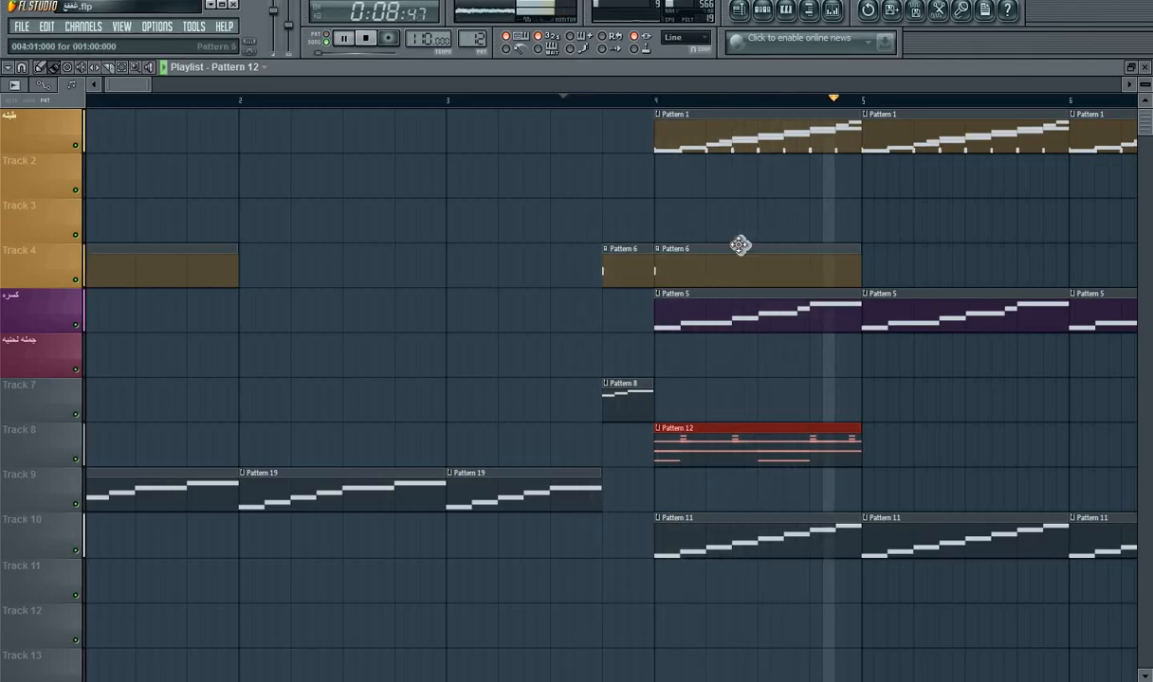
{"action": "key", "text": "space"}
{"action": "double_click", "coordinate": [752, 451]}
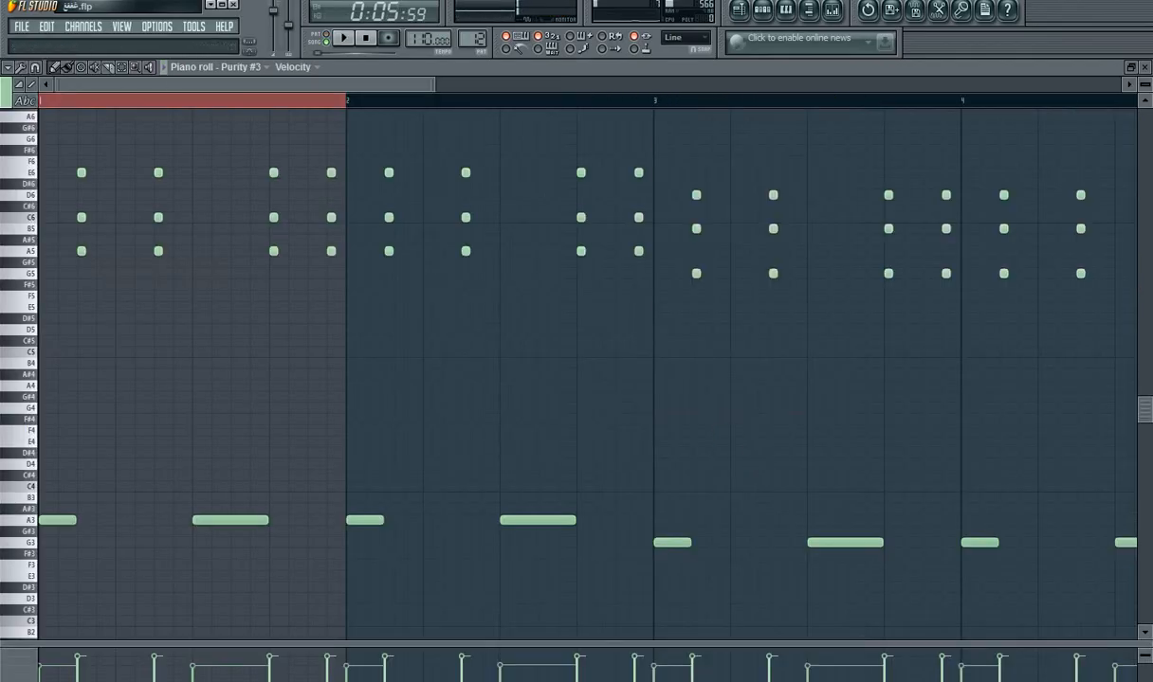
Step: Adjust the volumes of Pattern 12's instrument channels, bringing reFX Nexus to 20%, and play the song to check the balance
{"action": "left_click", "coordinate": [762, 13]}
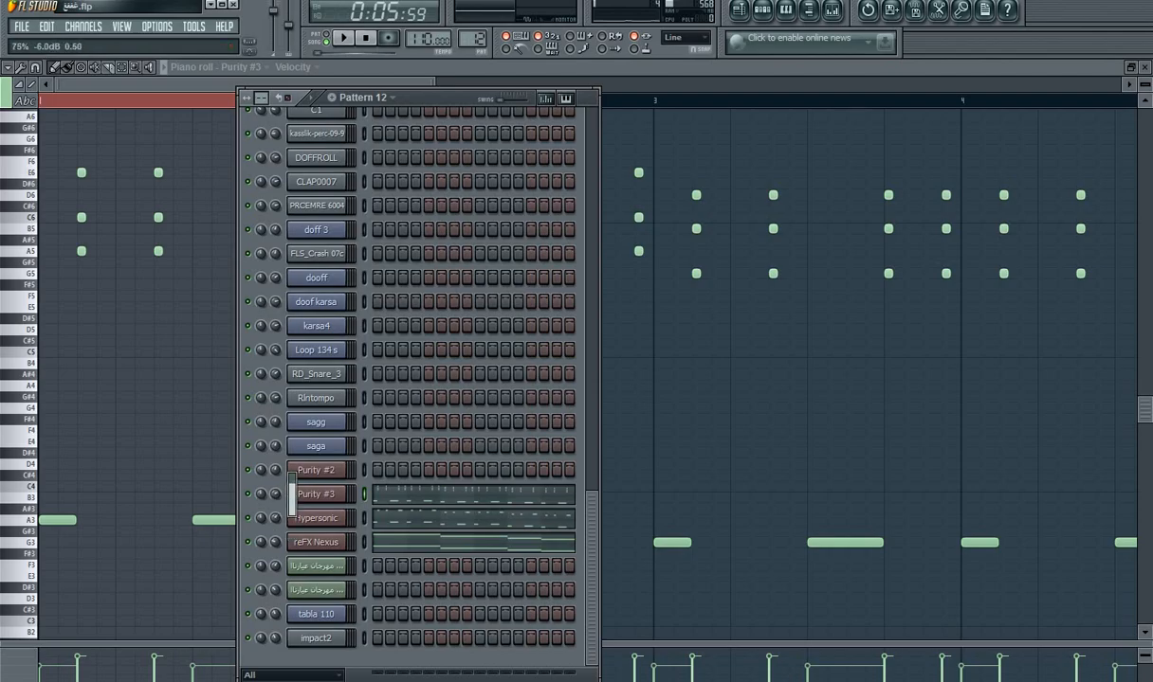
{"action": "left_click", "coordinate": [276, 519]}
{"action": "left_click", "coordinate": [276, 543]}
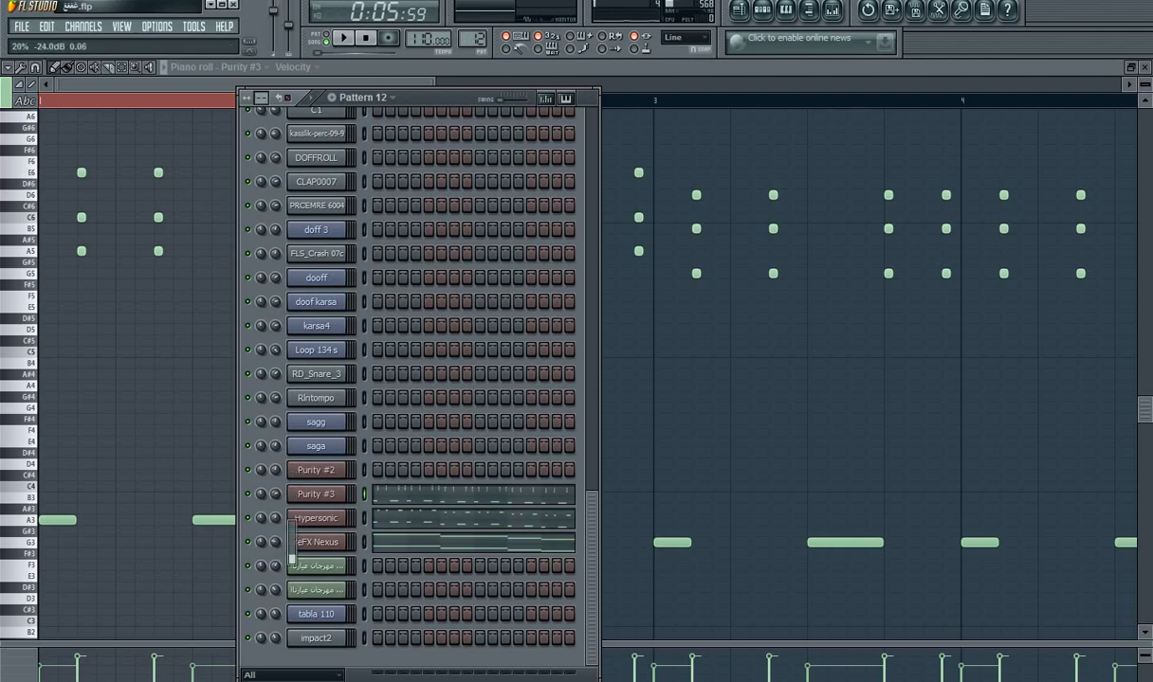
{"action": "key", "text": "space"}
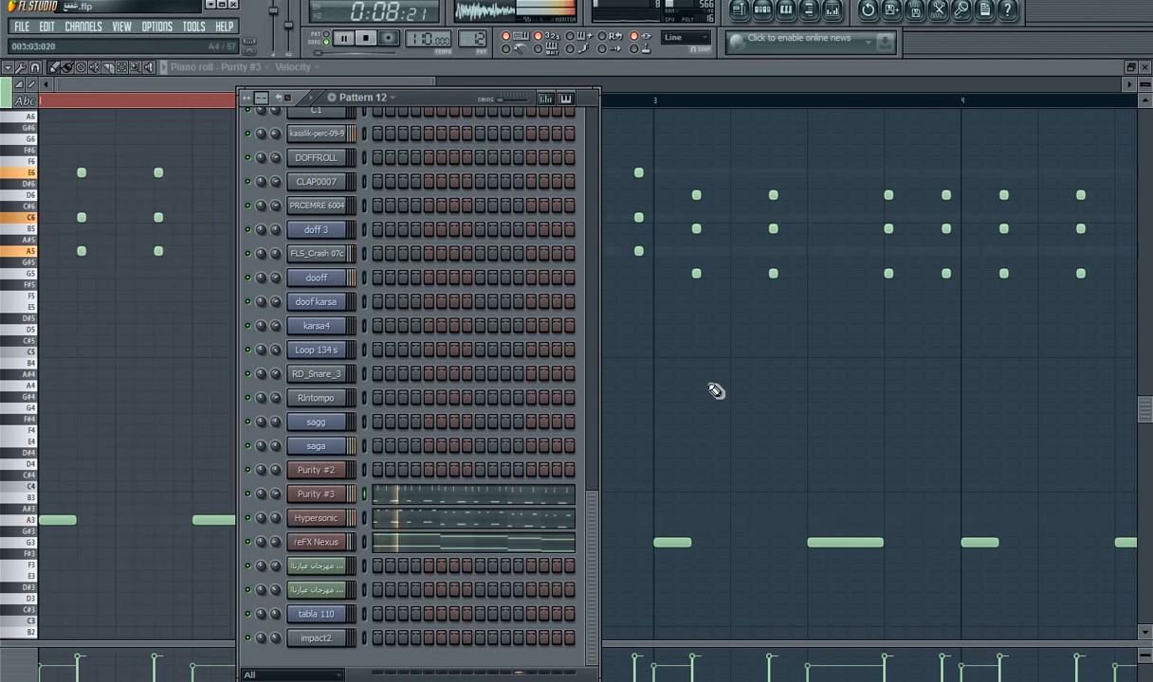
{"action": "key", "text": "space"}
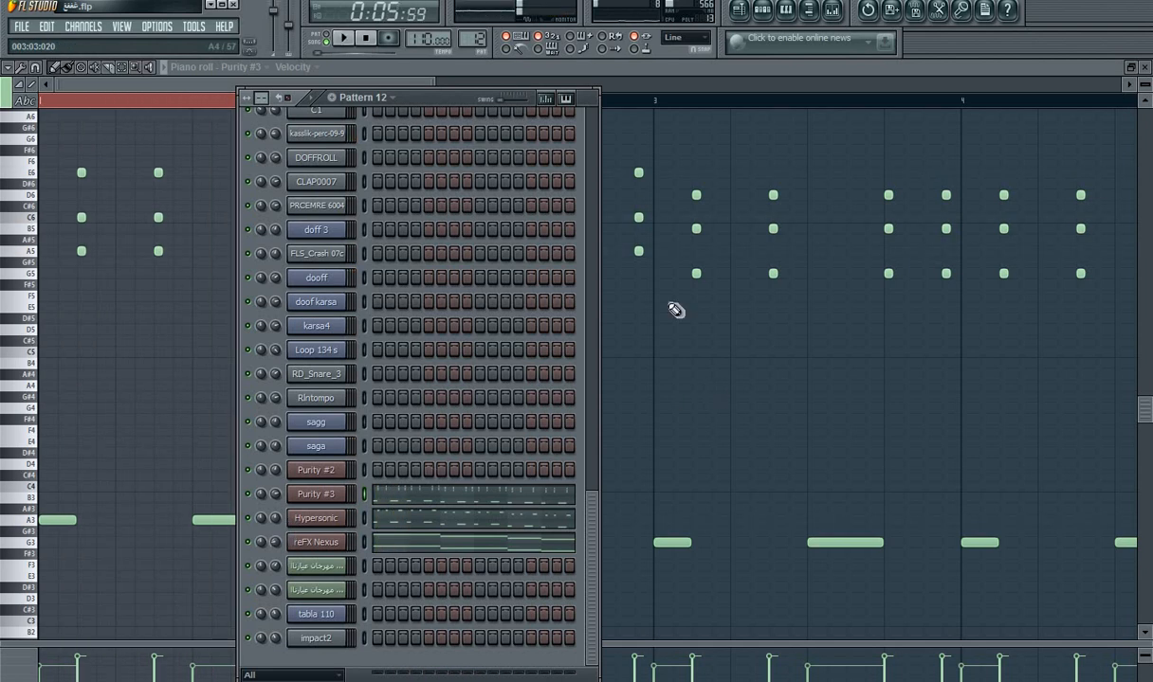
Step: Play the song from the playlist through the Pattern 12 clip at bar 4 and reopen its Purity #3 notes
{"action": "left_click", "coordinate": [739, 13]}
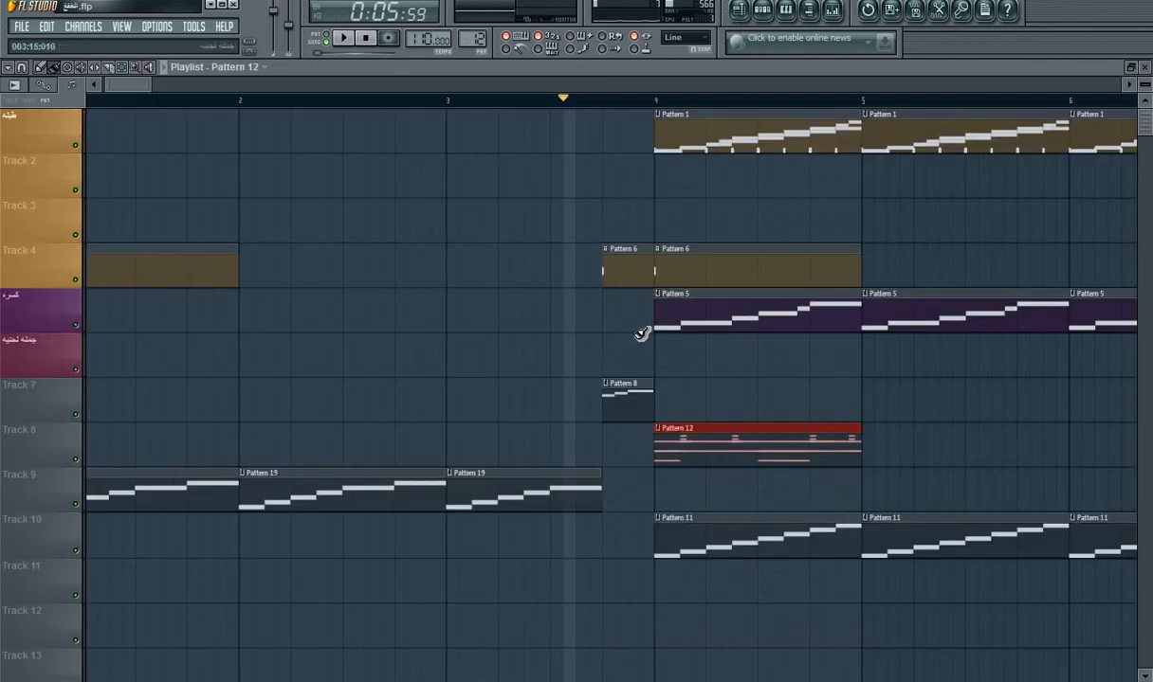
{"action": "key", "text": "space"}
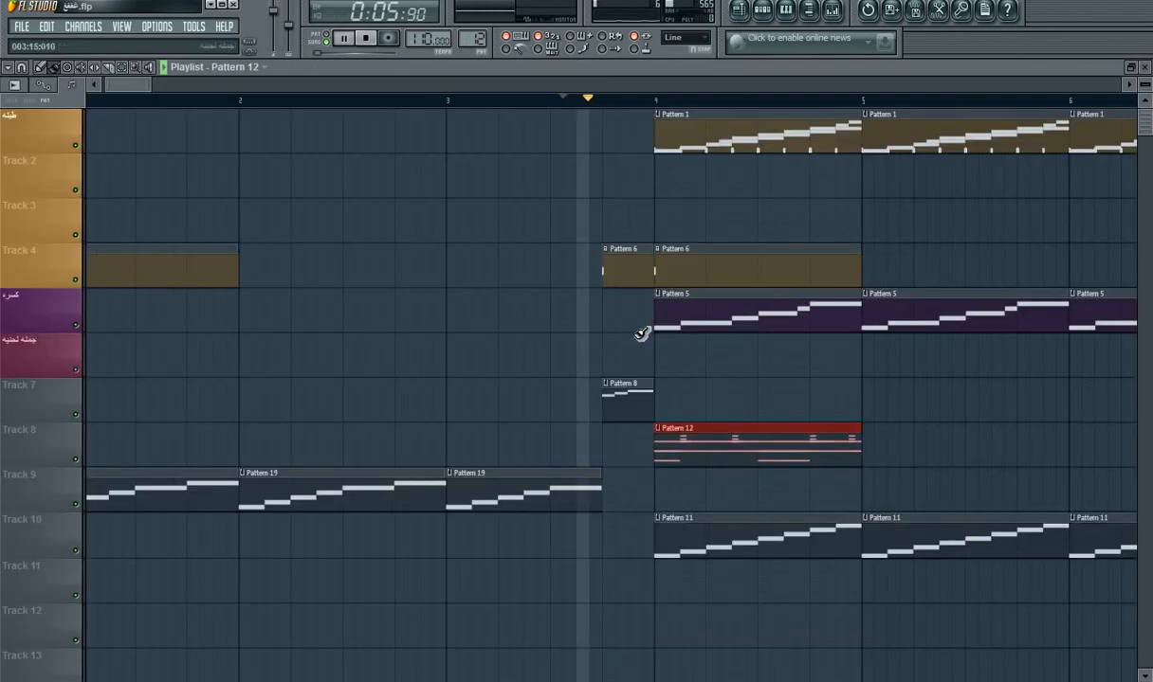
{"action": "key", "text": "space"}
{"action": "double_click", "coordinate": [826, 451]}
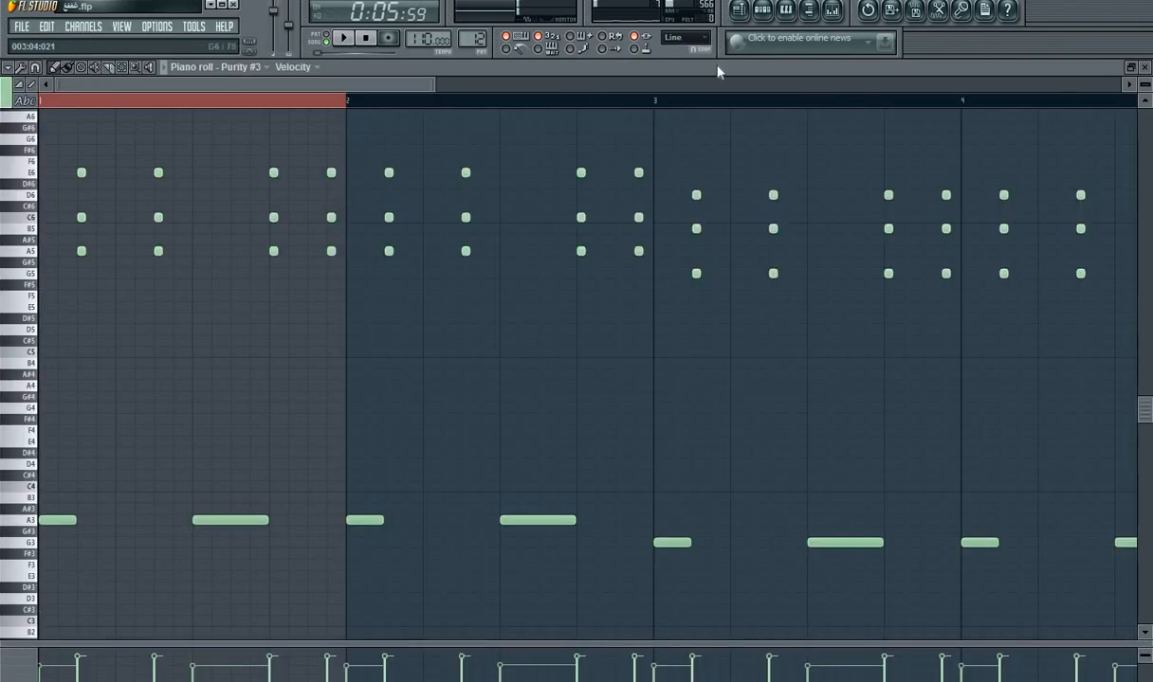
Step: Mute the reFX Nexus channel in Pattern 12 and play the song to hear the mix
{"action": "left_click", "coordinate": [766, 13]}
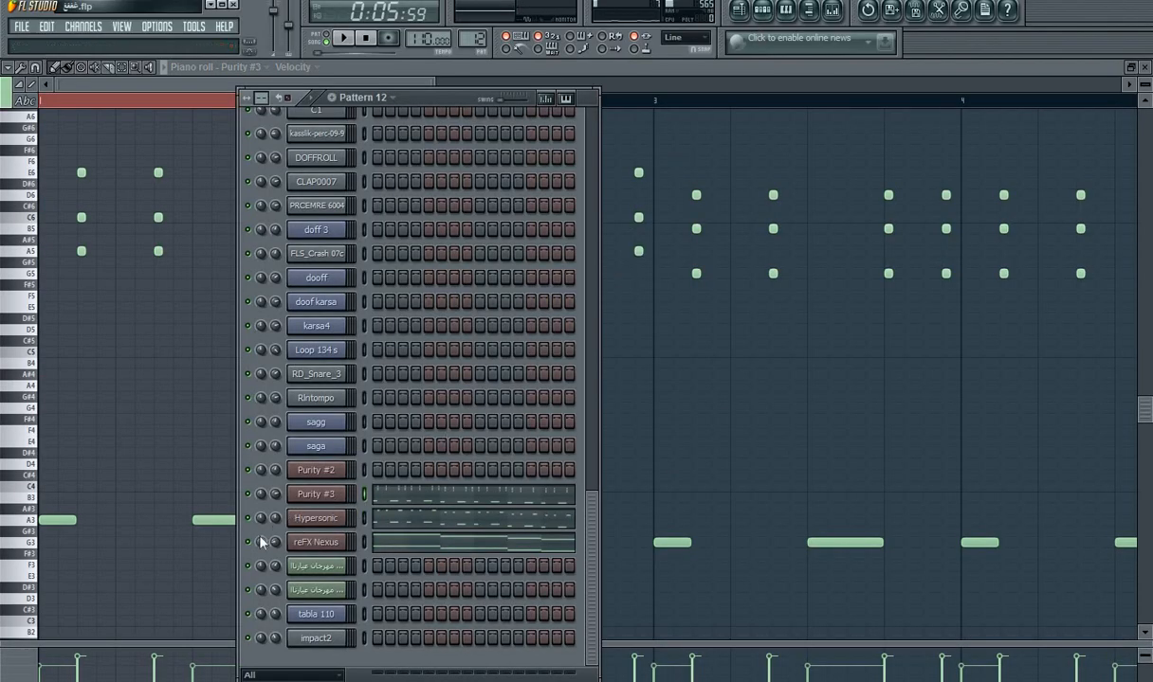
{"action": "key", "text": "space"}
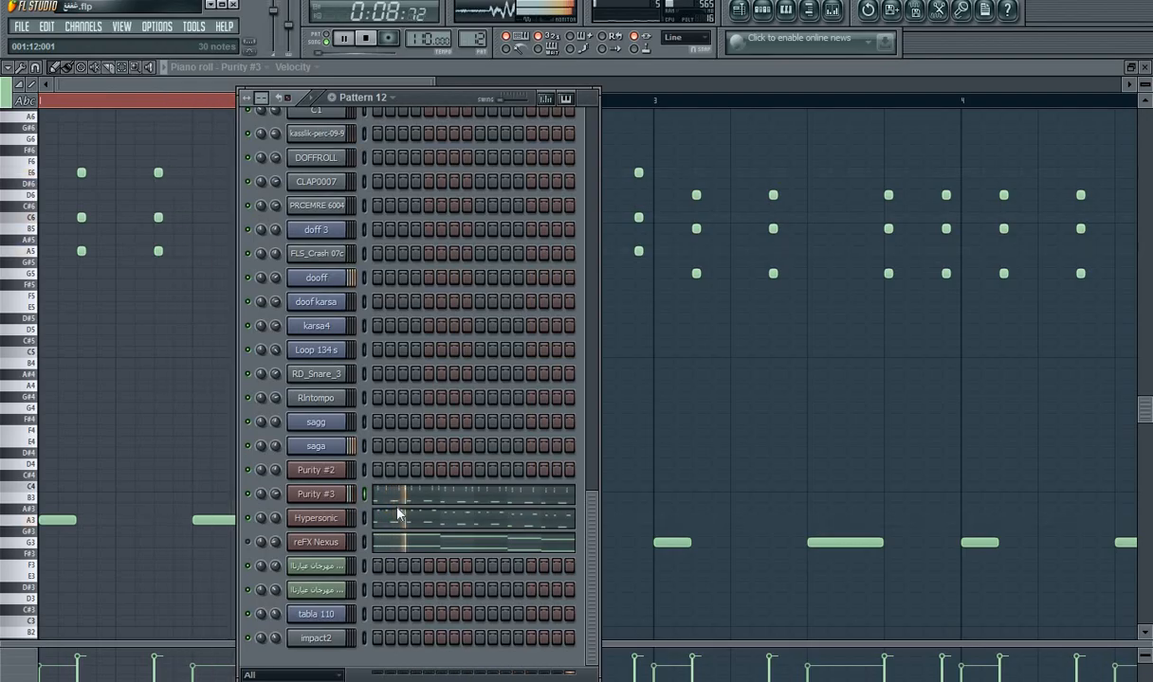
{"action": "key", "text": "space"}
Step: Place Pattern 12 clips on Track 8 at bars 5, 6, 8, 9 and 10, with the song playing
{"action": "left_click", "coordinate": [746, 7]}
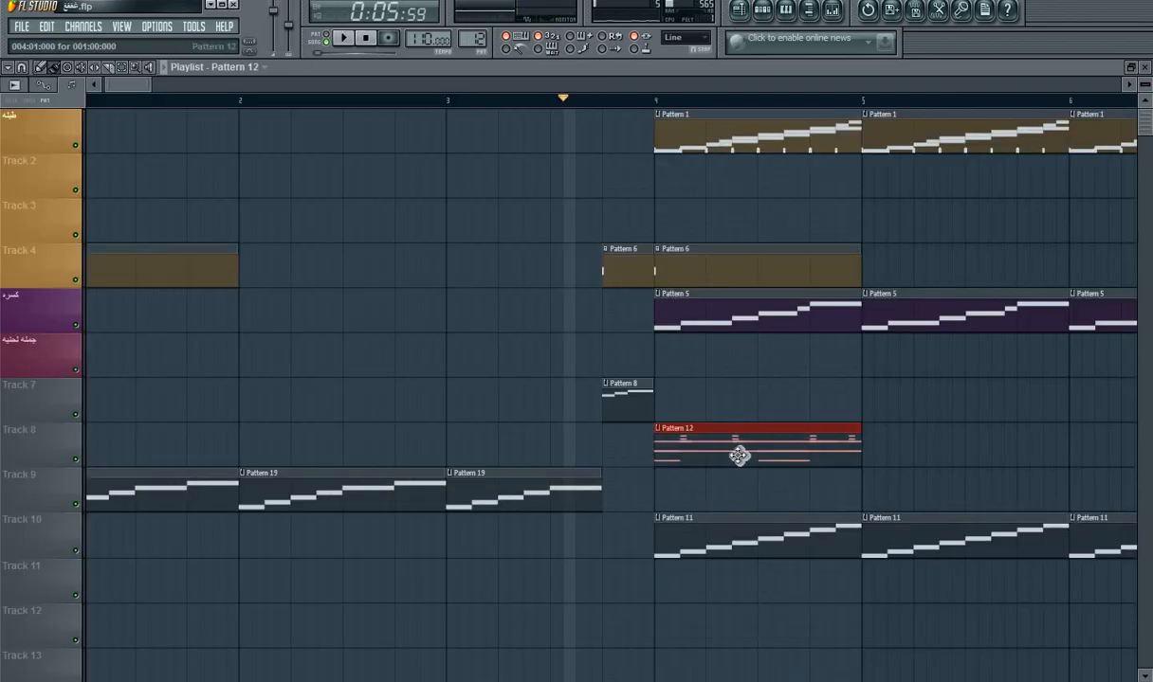
{"action": "left_click", "coordinate": [921, 449]}
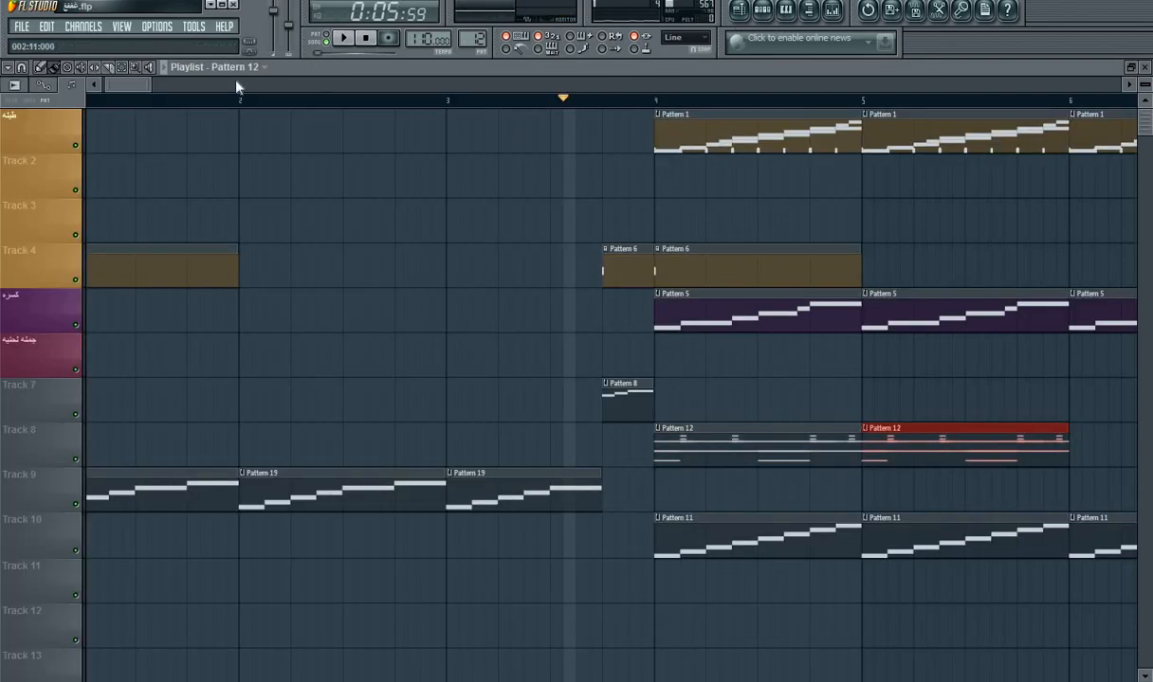
{"action": "left_click_drag", "start_coordinate": [143, 93], "coordinate": [171, 94]}
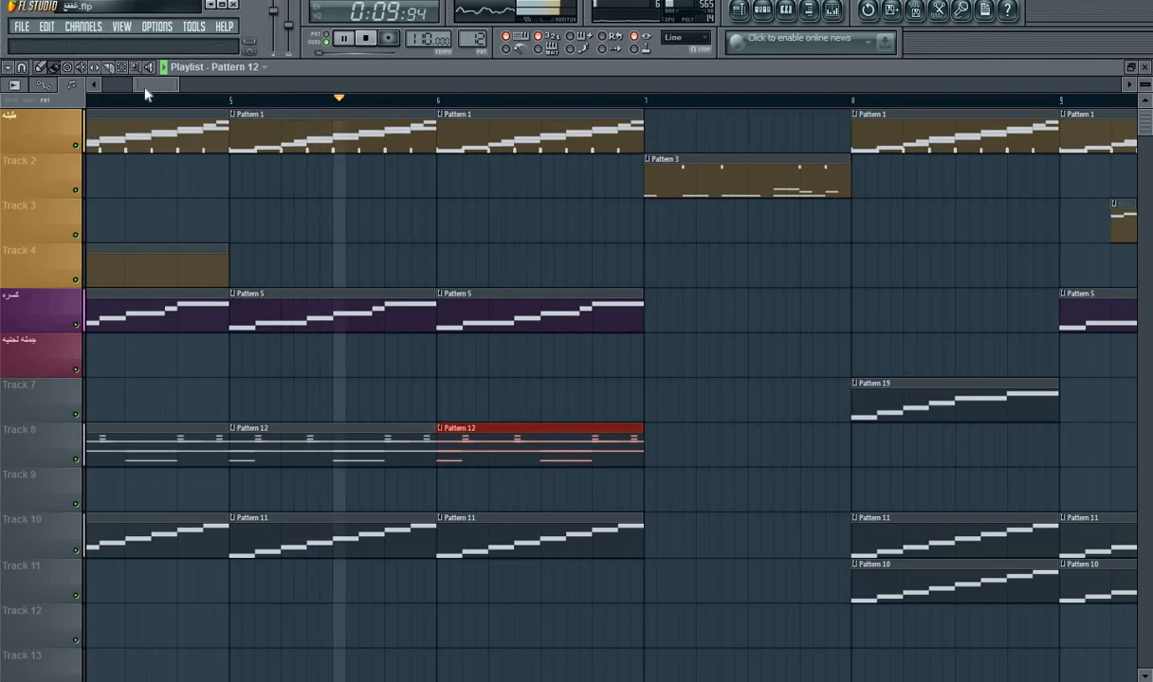
{"action": "left_click_drag", "start_coordinate": [148, 92], "coordinate": [176, 89]}
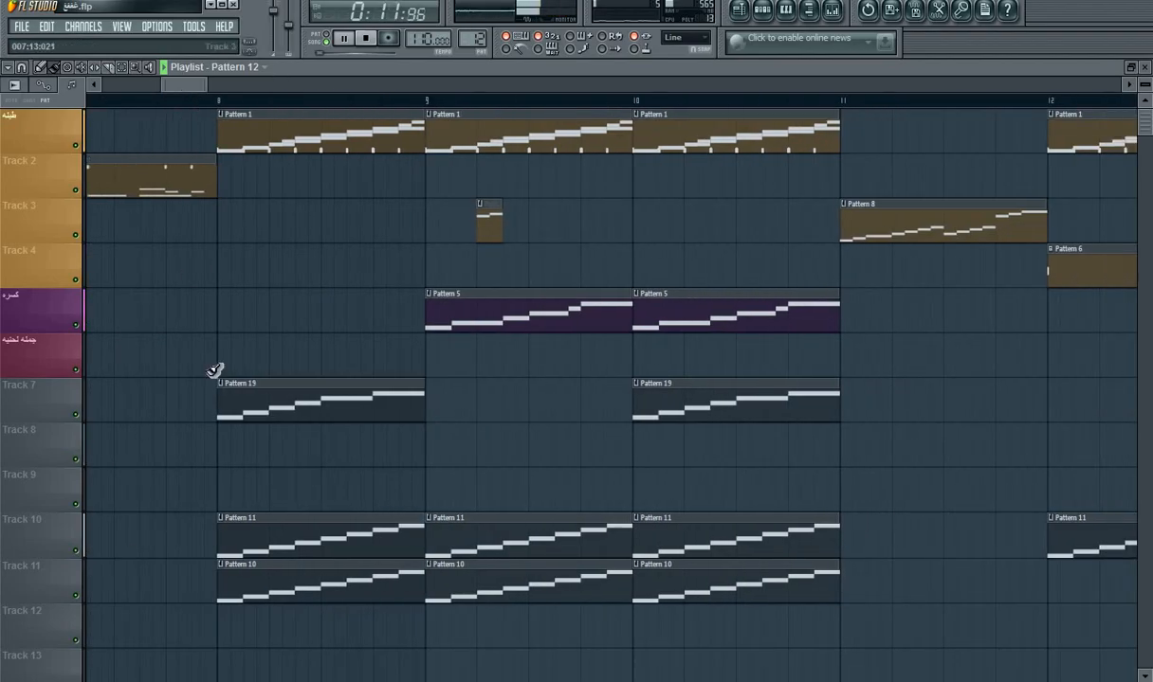
{"action": "left_click", "coordinate": [471, 459]}
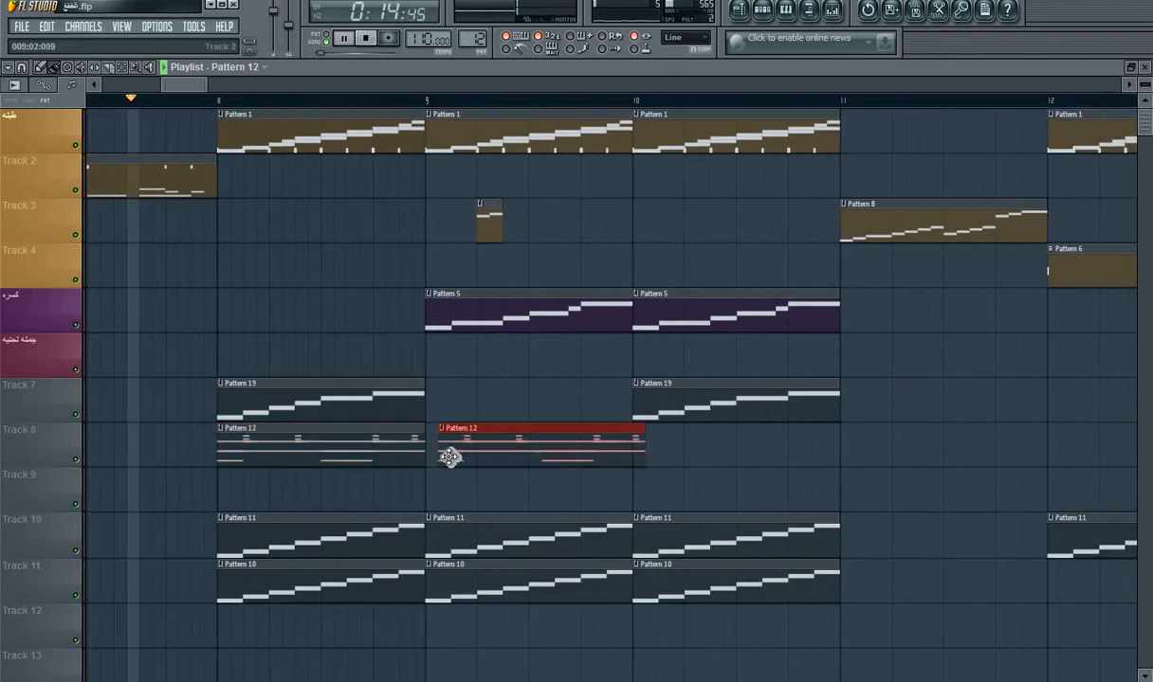
{"action": "left_click", "coordinate": [654, 459]}
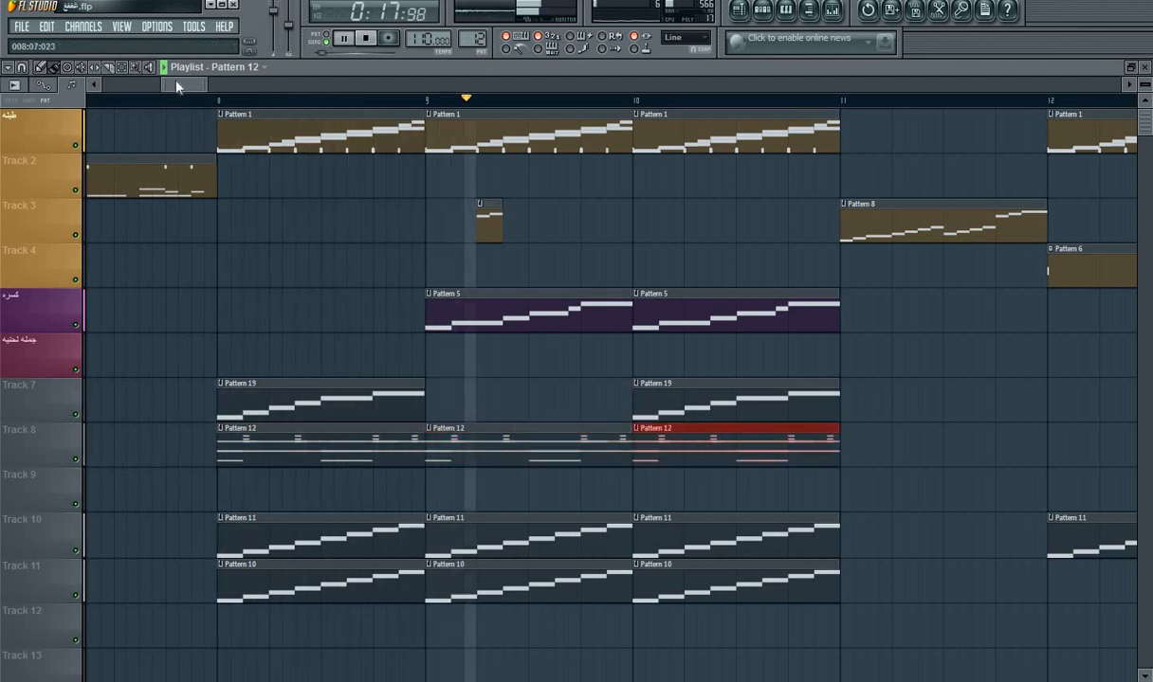
Step: Place Pattern 12 clips at bars 12 and 13 on Track 8 and at bars 14, 15 and 16 on Track 9
{"action": "left_click_drag", "start_coordinate": [176, 87], "coordinate": [201, 93]}
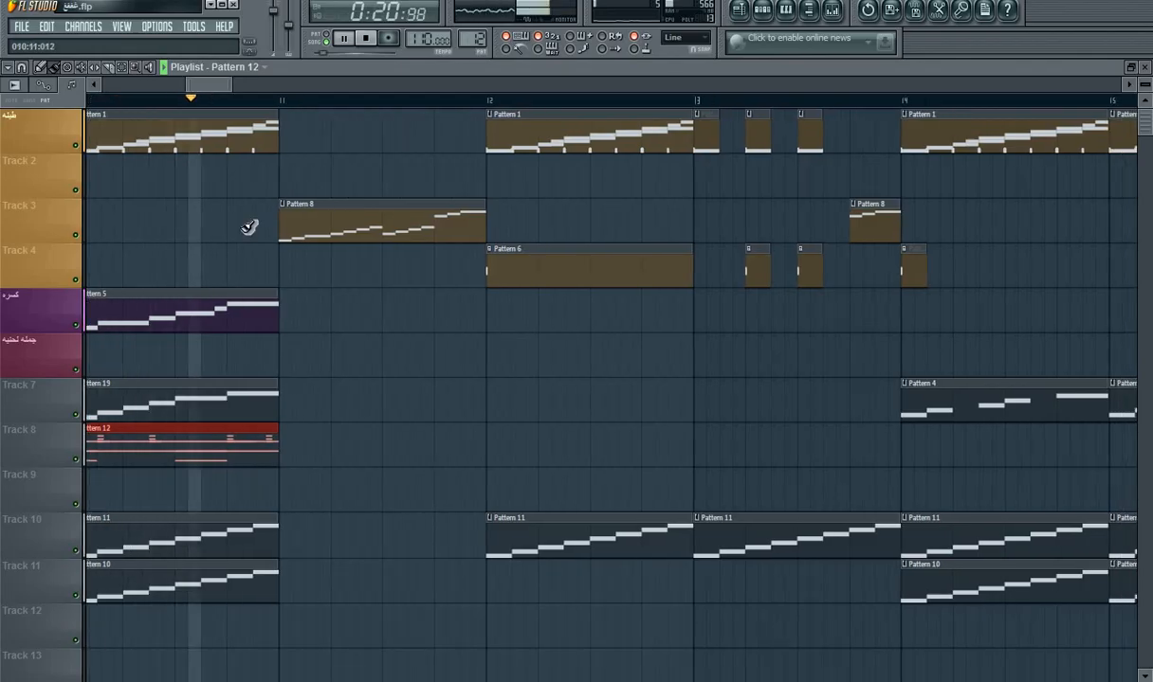
{"action": "left_click", "coordinate": [490, 443]}
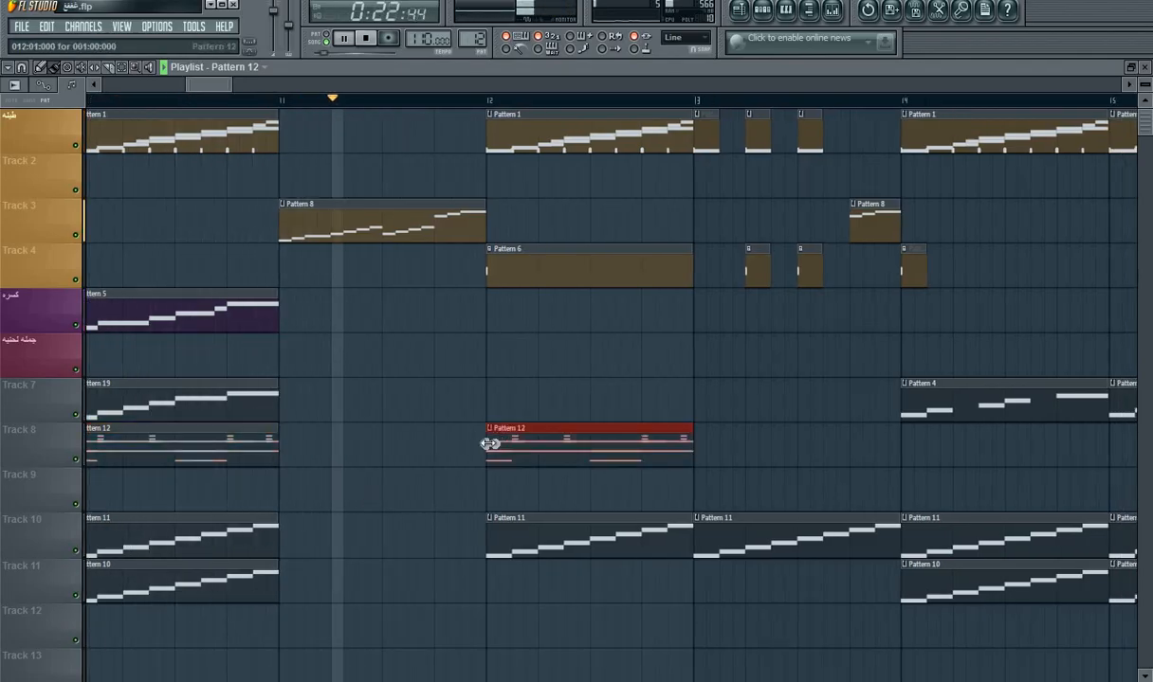
{"action": "left_click", "coordinate": [706, 453]}
{"action": "left_click_drag", "start_coordinate": [229, 88], "coordinate": [253, 91]}
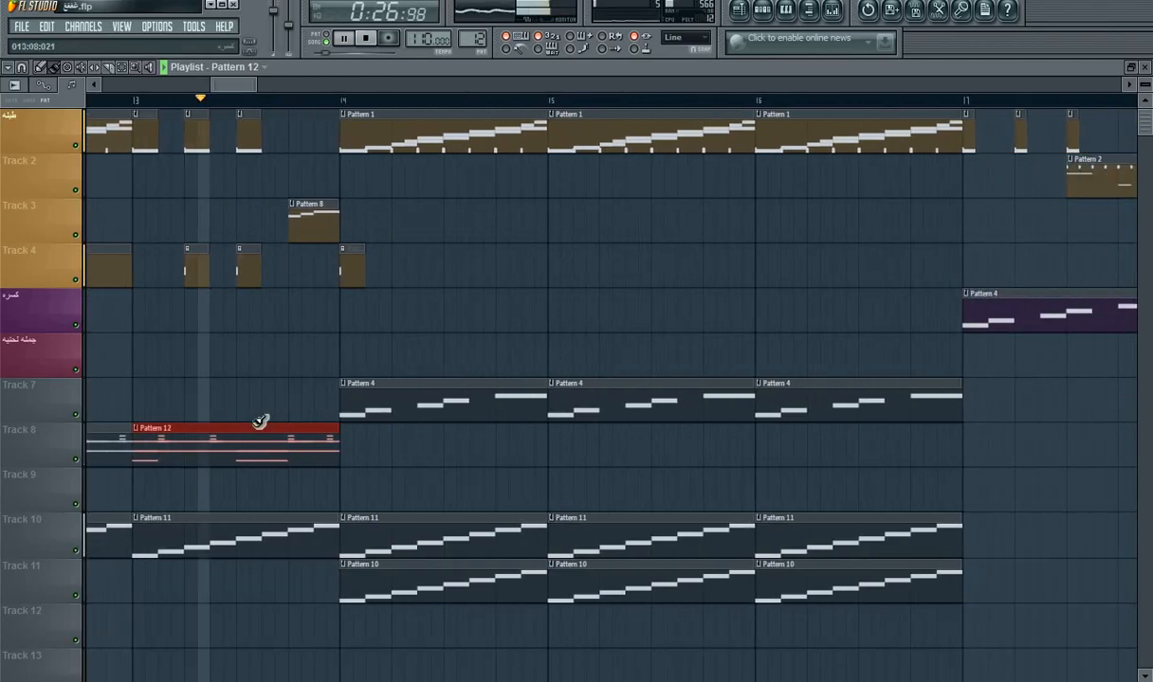
{"action": "left_click", "coordinate": [340, 486]}
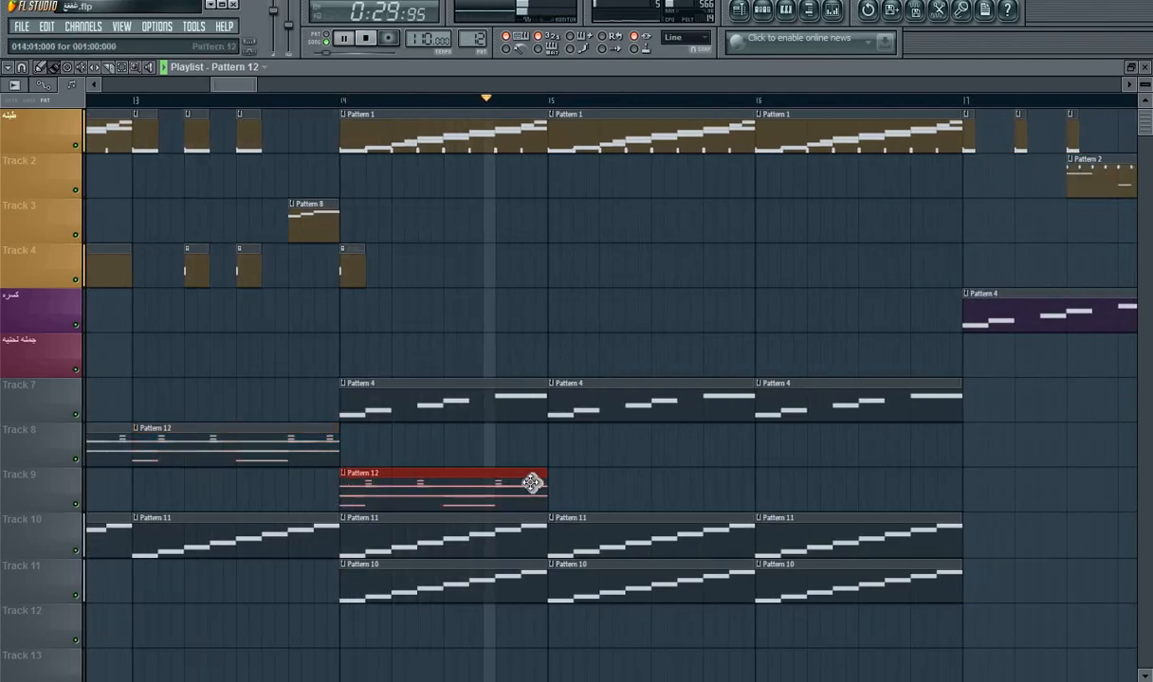
{"action": "left_click", "coordinate": [561, 486]}
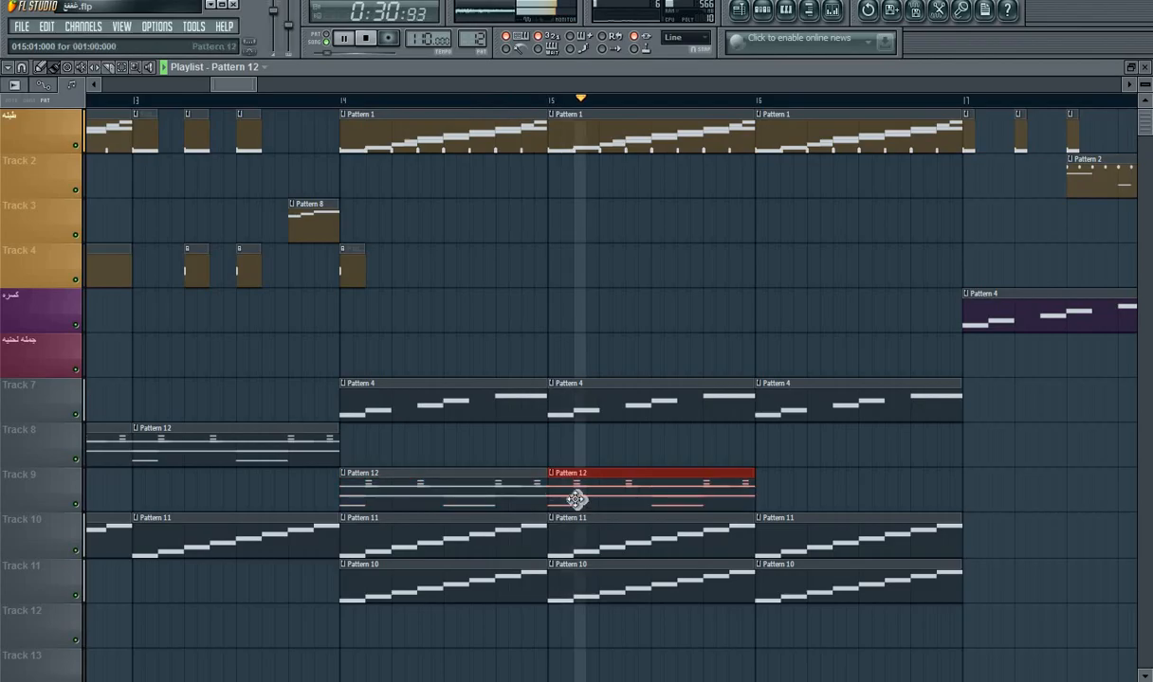
{"action": "left_click", "coordinate": [764, 493]}
Step: Place Pattern 12 clips on Track 12 at bars 18, 20, 22, 23 and 24
{"action": "left_click_drag", "start_coordinate": [228, 81], "coordinate": [275, 98]}
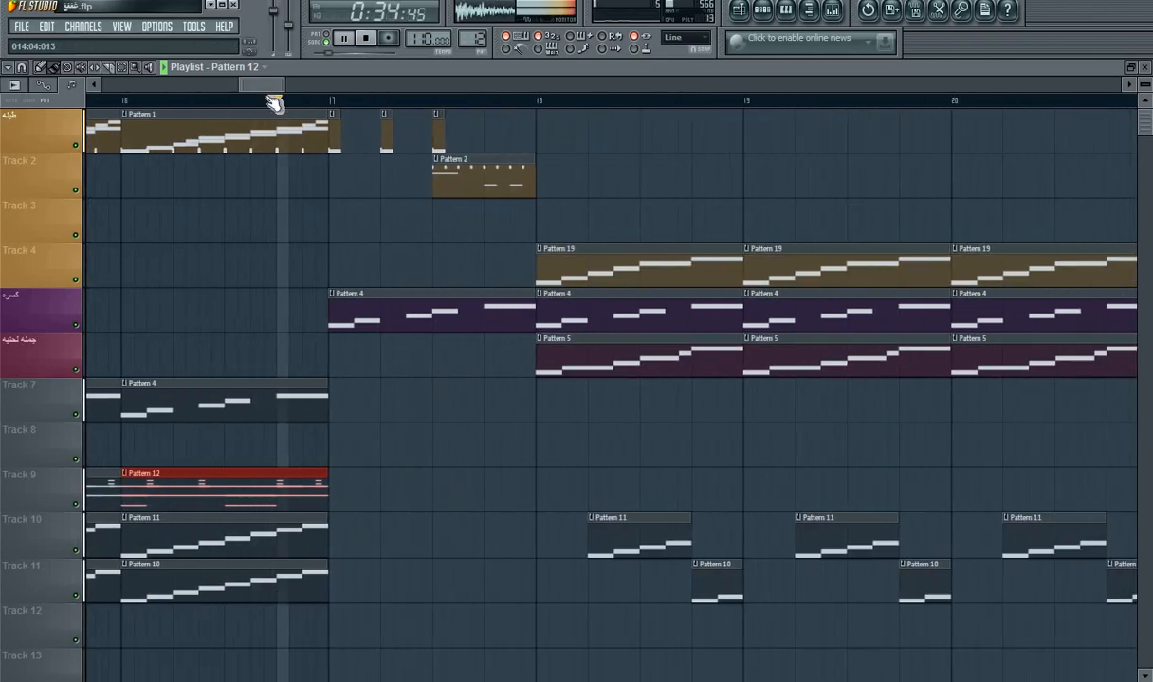
{"action": "left_click", "coordinate": [538, 618]}
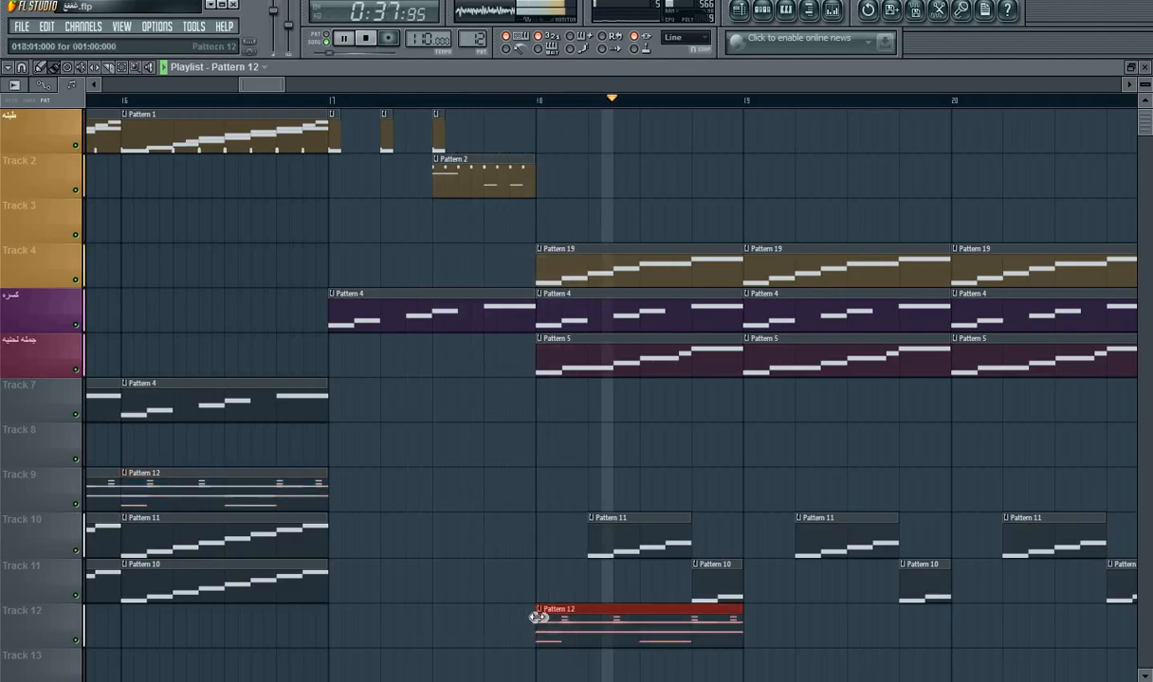
{"action": "left_click_drag", "start_coordinate": [259, 87], "coordinate": [277, 91]}
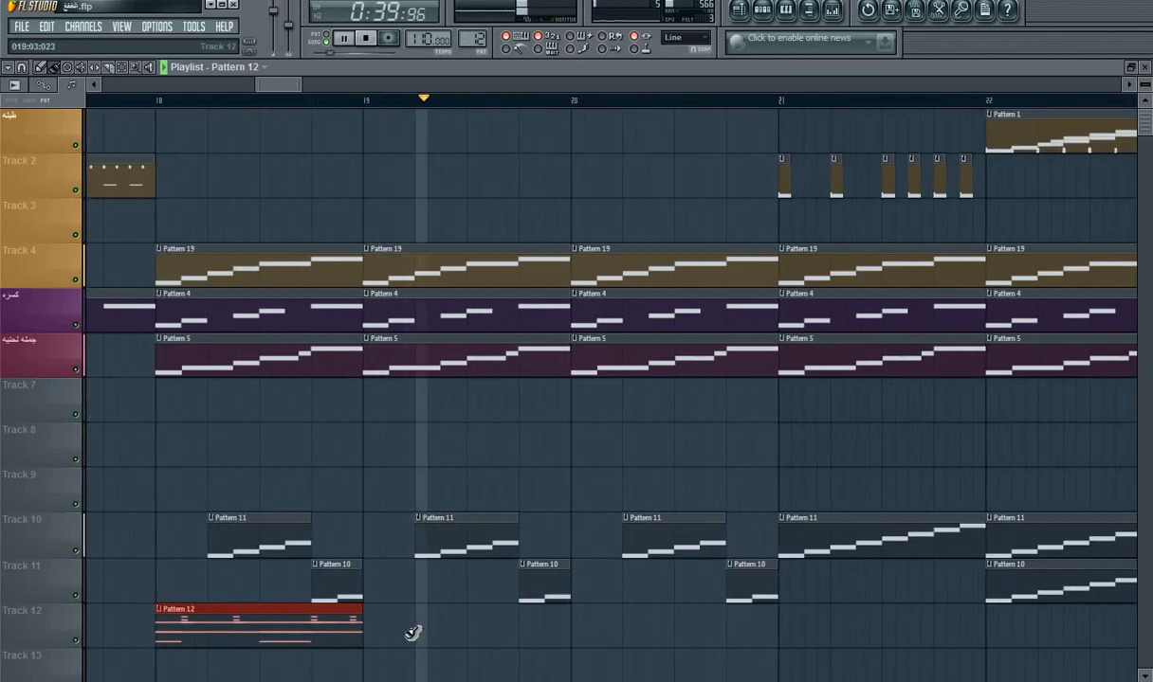
{"action": "left_click", "coordinate": [574, 622]}
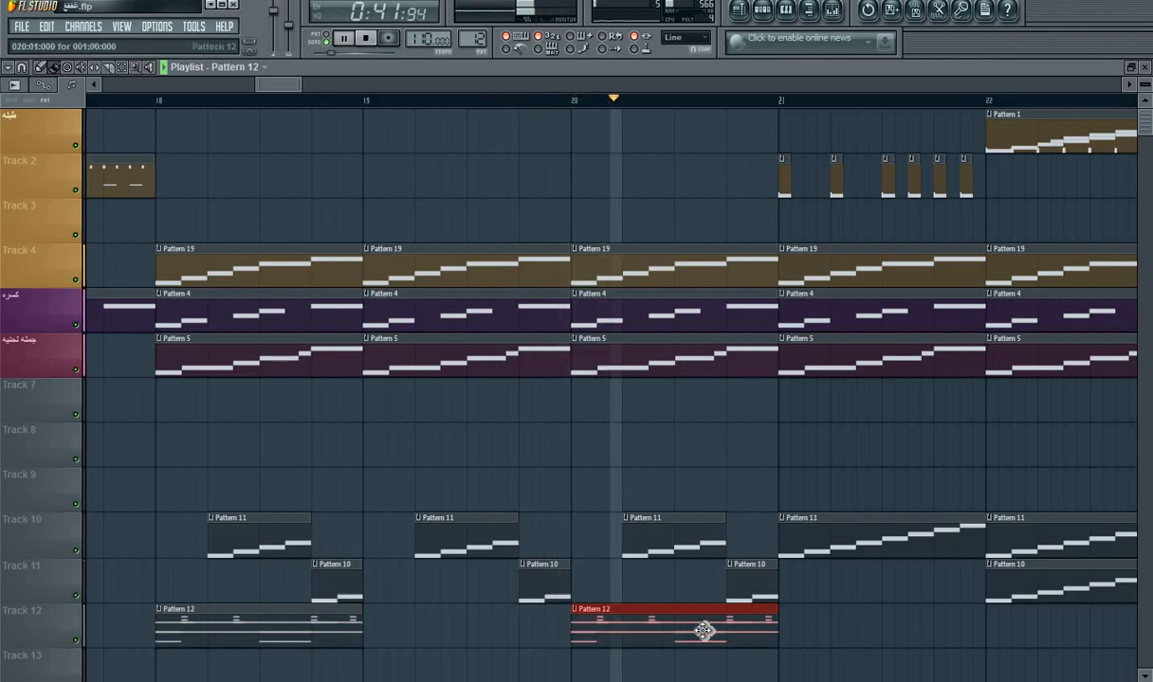
{"action": "left_click_drag", "start_coordinate": [273, 86], "coordinate": [300, 91]}
{"action": "left_click", "coordinate": [399, 626]}
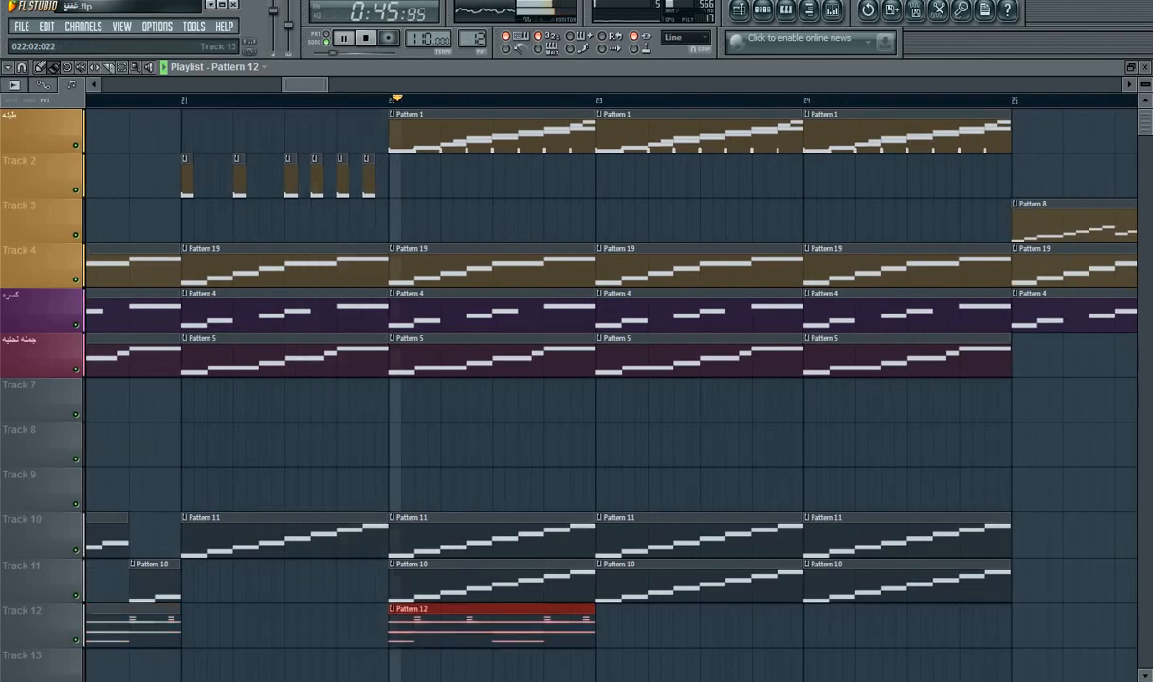
{"action": "left_click", "coordinate": [610, 633]}
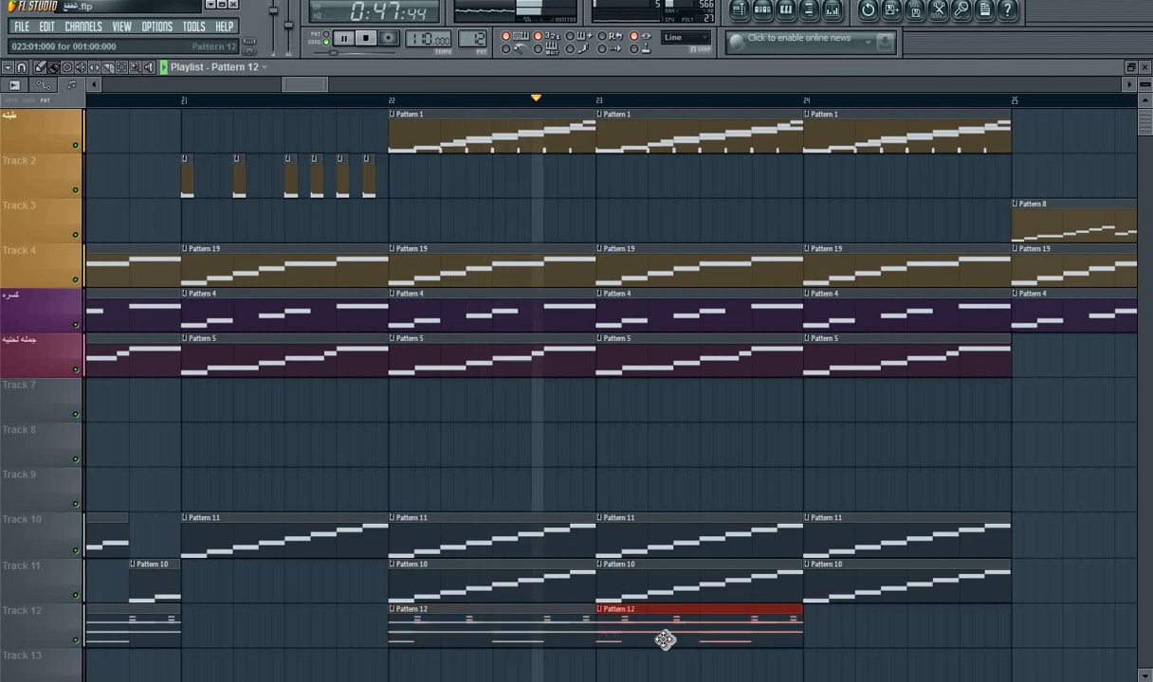
{"action": "left_click", "coordinate": [813, 634]}
Step: Place Pattern 12 clips on Track 12 at bars 26, 27, 28, 30, 31 and 32
{"action": "left_click_drag", "start_coordinate": [305, 90], "coordinate": [334, 87]}
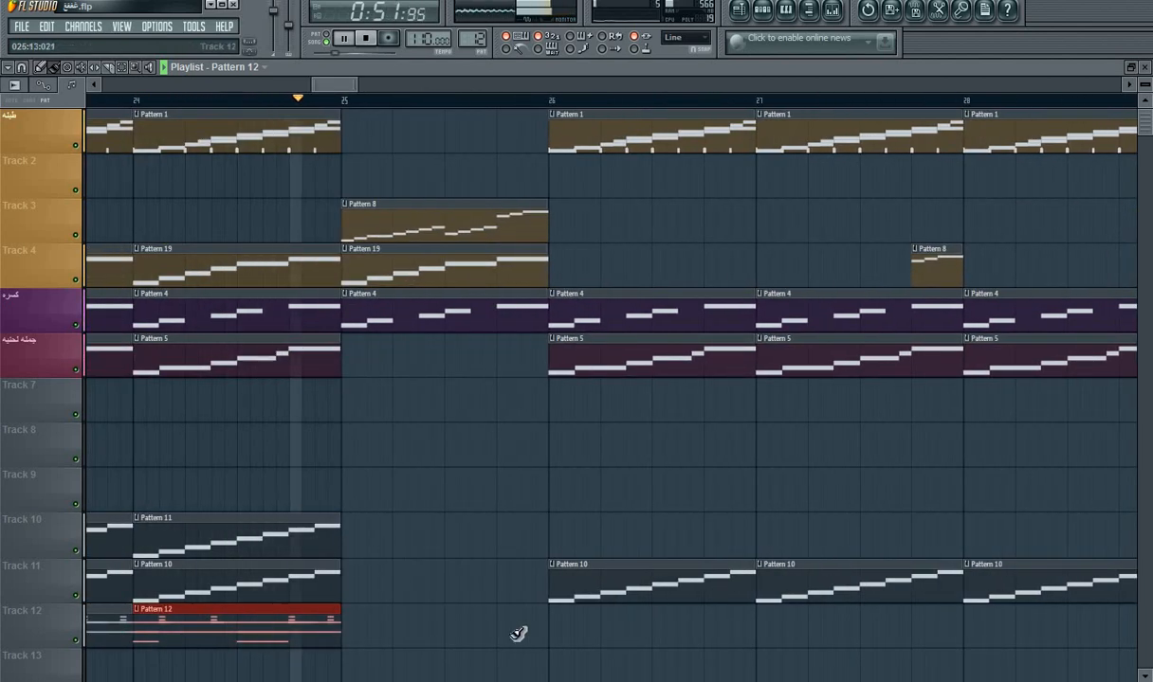
{"action": "left_click", "coordinate": [569, 631]}
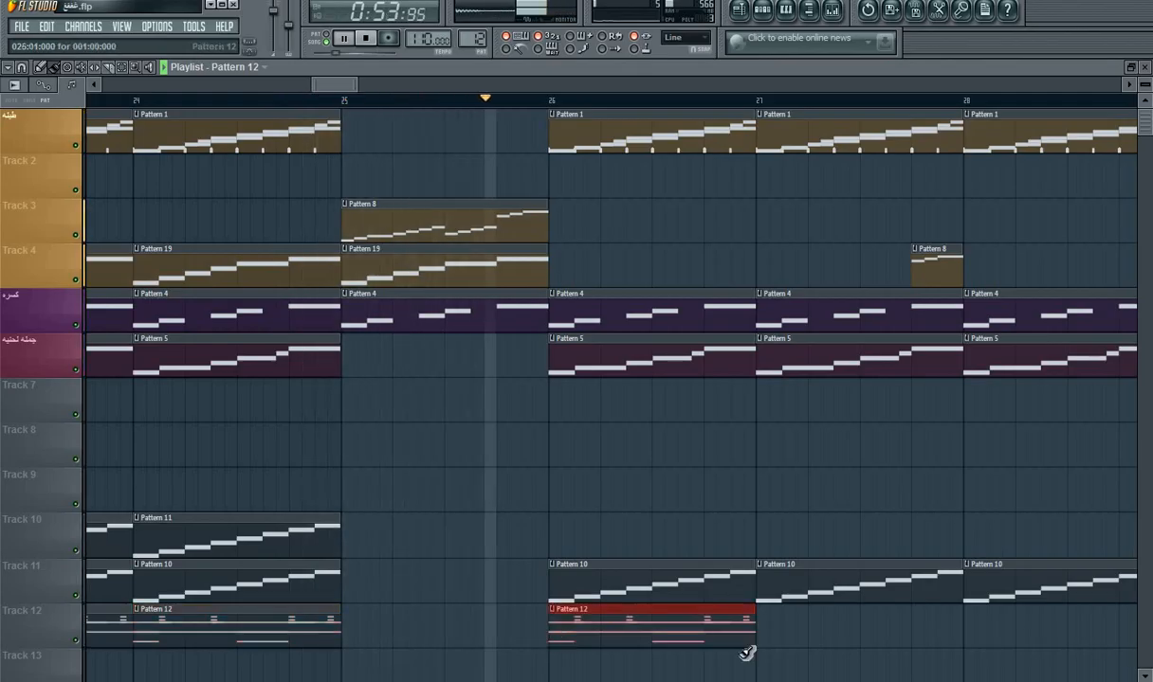
{"action": "left_click", "coordinate": [786, 627]}
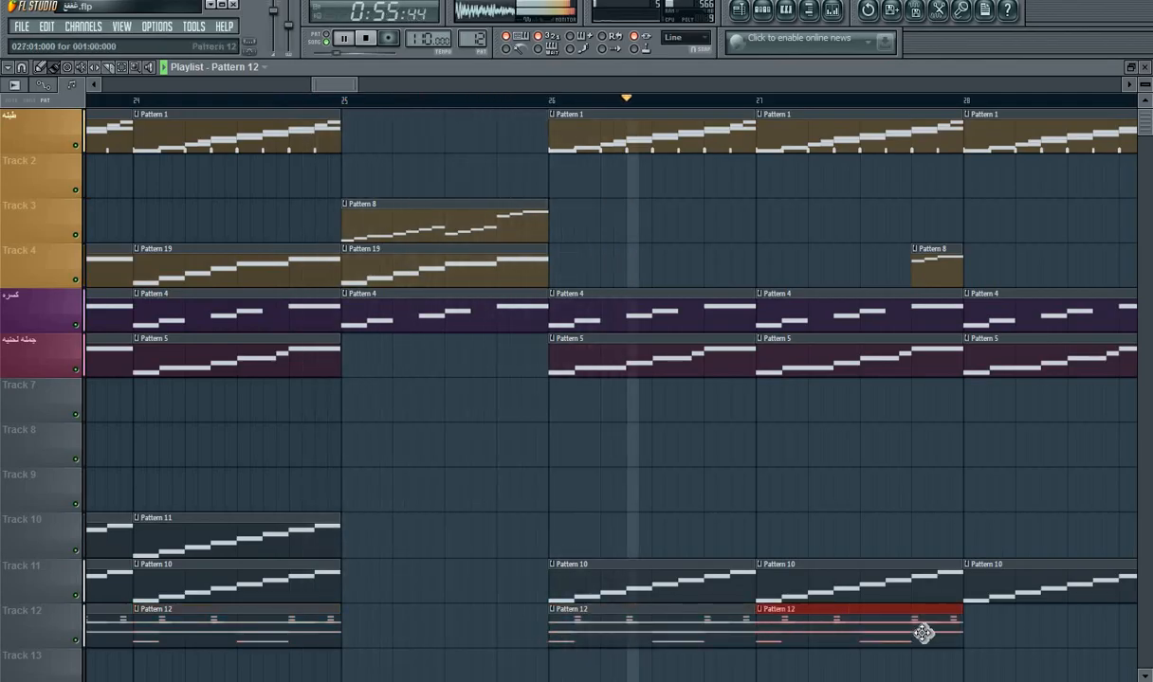
{"action": "left_click", "coordinate": [976, 637]}
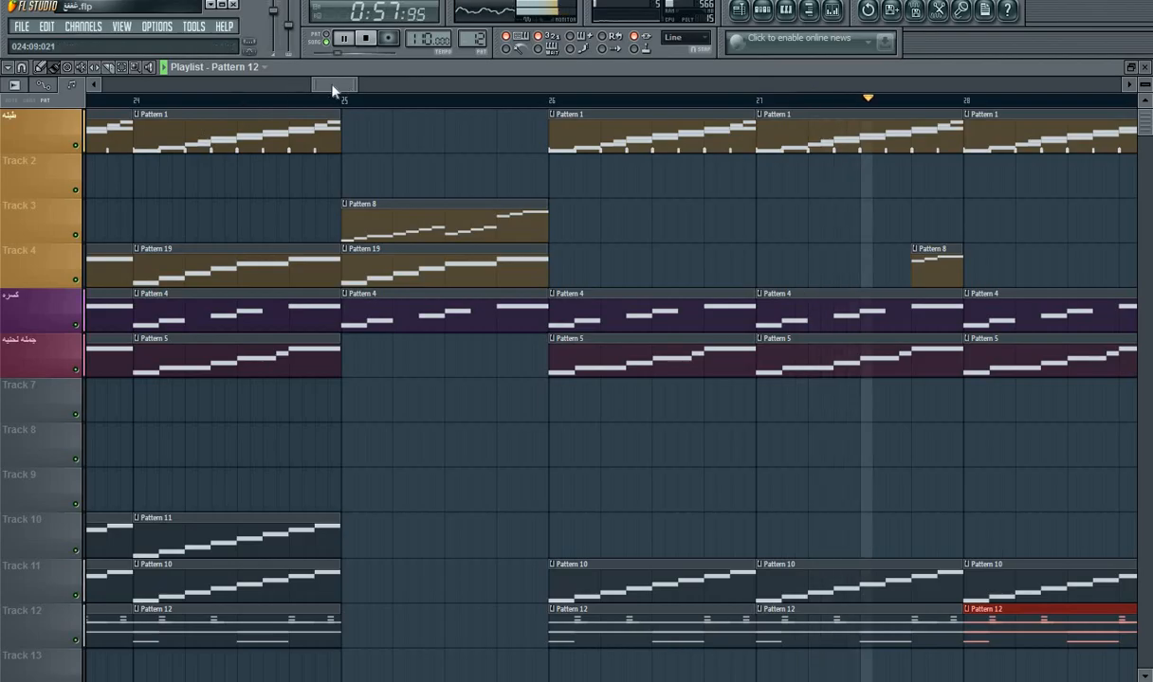
{"action": "left_click_drag", "start_coordinate": [329, 89], "coordinate": [363, 92]}
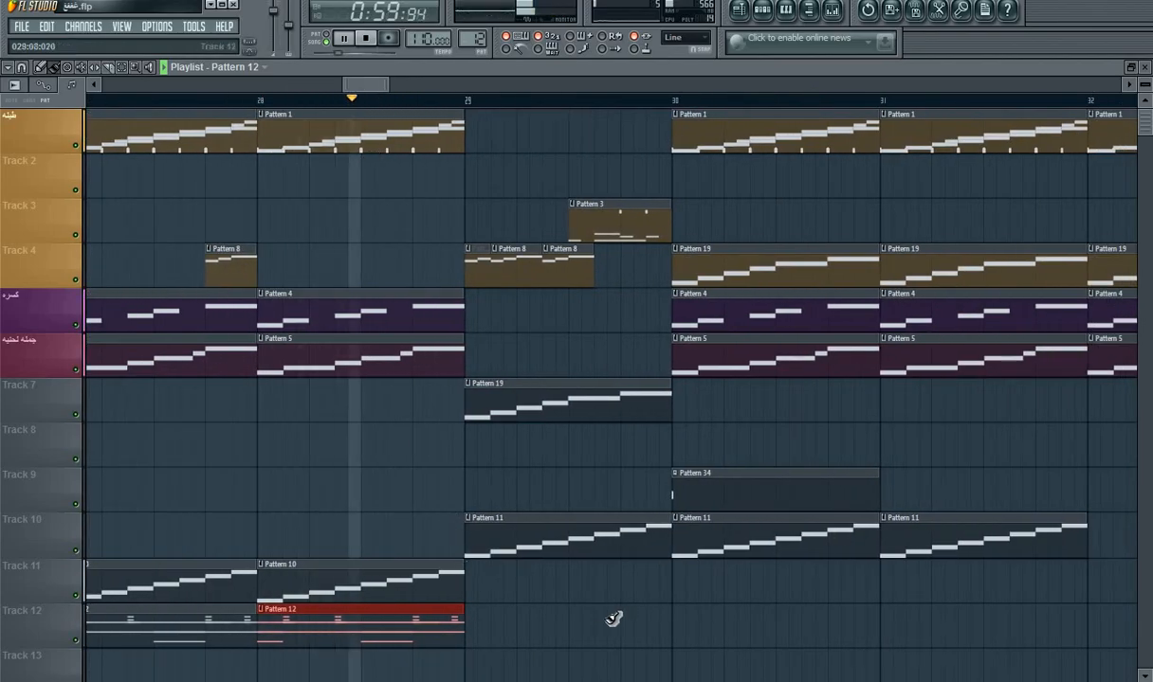
{"action": "left_click", "coordinate": [682, 625]}
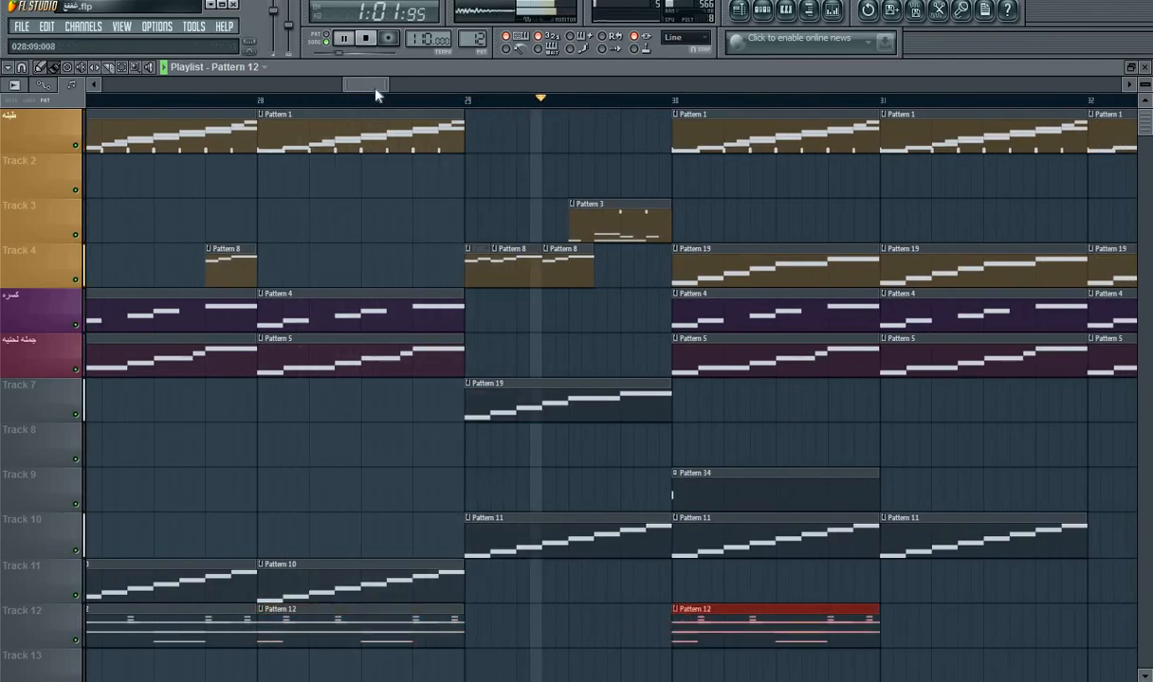
{"action": "mouse_move", "coordinate": [370, 87]}
{"action": "left_mouse_down"}
{"action": "mouse_move", "coordinate": [409, 95]}
{"action": "mouse_move", "coordinate": [357, 81]}
{"action": "left_mouse_up"}
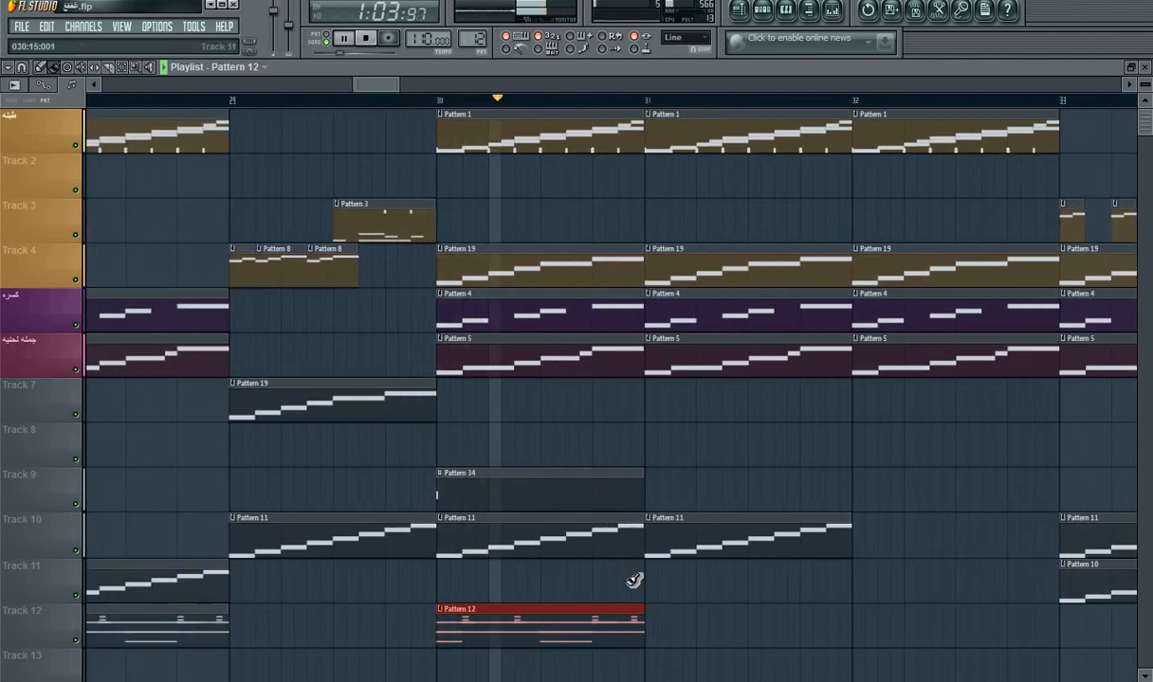
{"action": "left_click", "coordinate": [657, 621]}
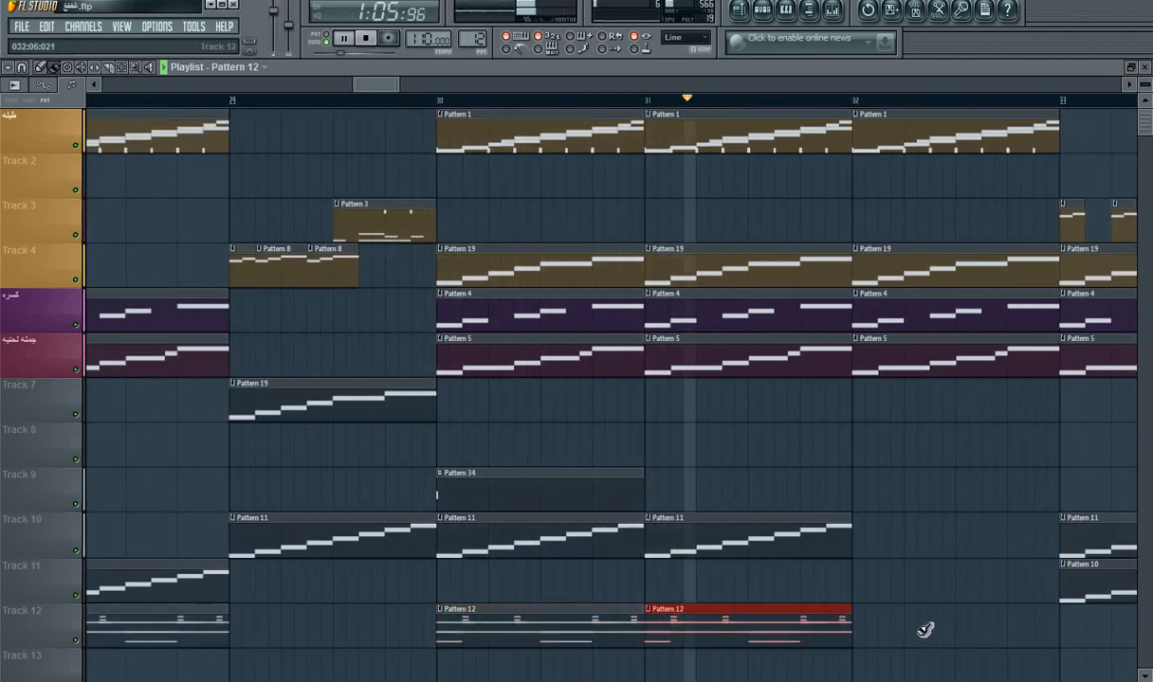
{"action": "left_click", "coordinate": [858, 628]}
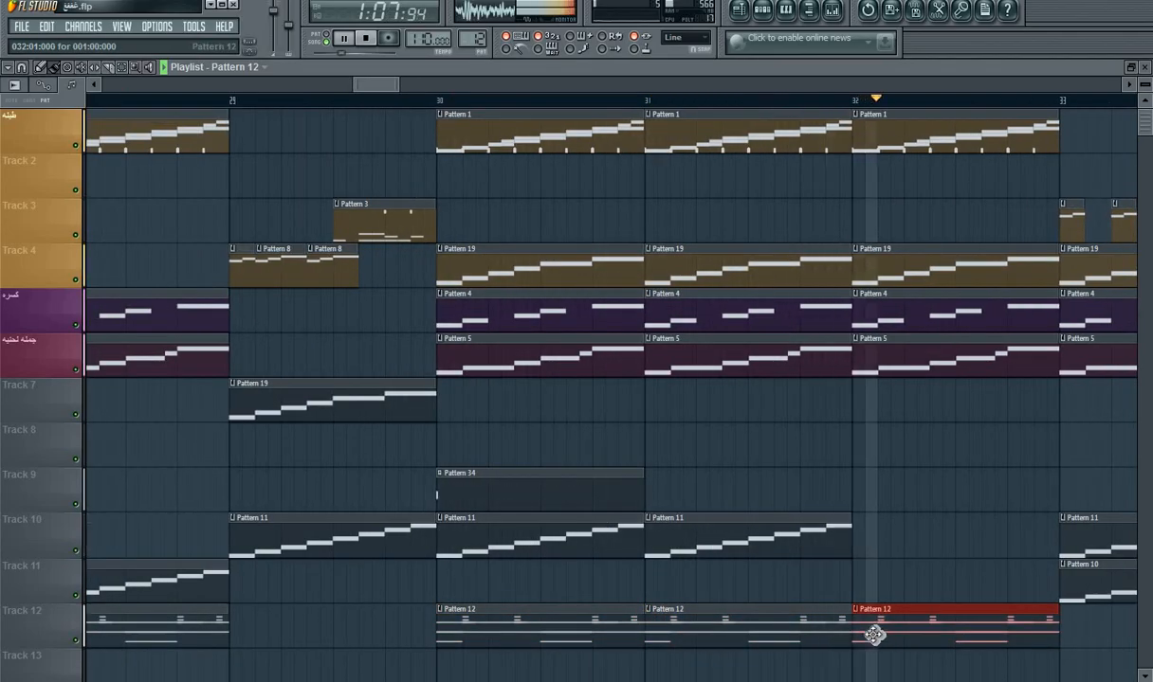
Step: Place Pattern 12 clips on Track 12 at bars 34 and 35, and slightly shorten the ends of the clips at bars 32 and 34
{"action": "left_click_drag", "start_coordinate": [389, 88], "coordinate": [412, 90]}
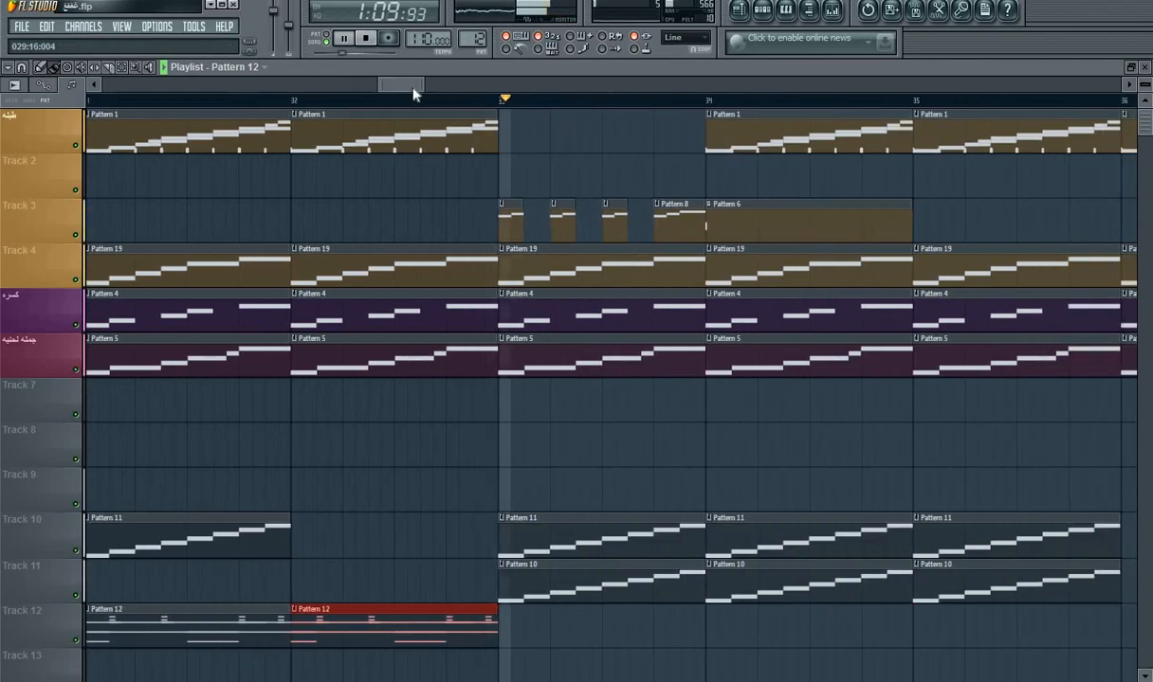
{"action": "left_click", "coordinate": [709, 622]}
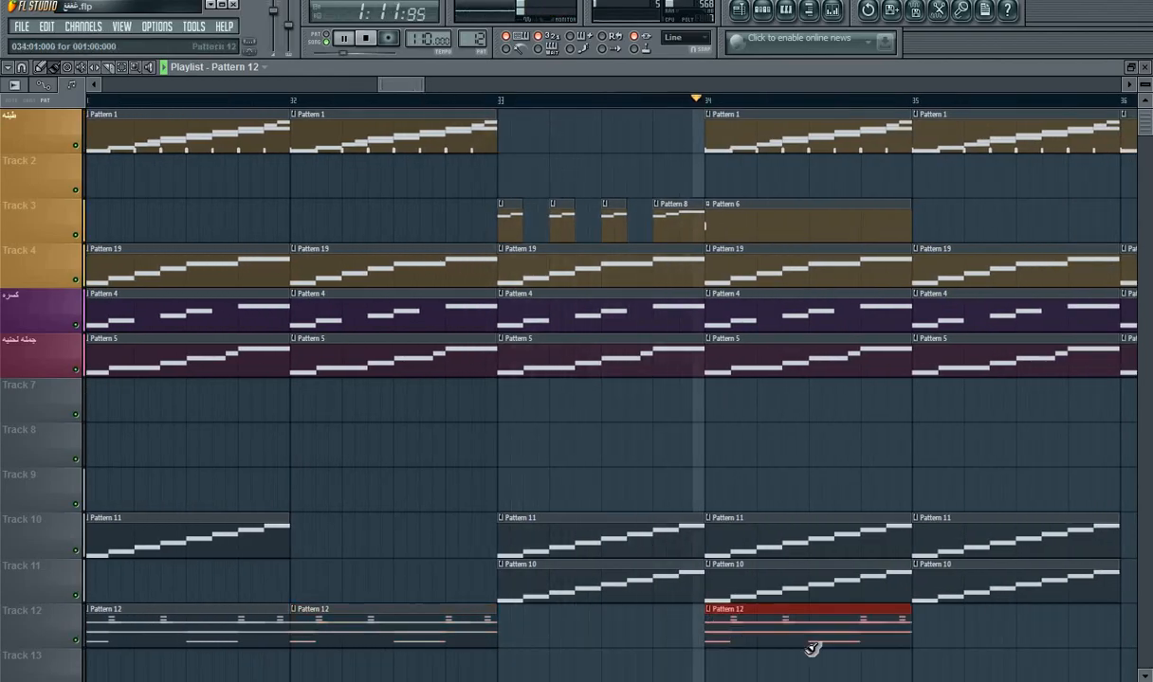
{"action": "left_click_drag", "start_coordinate": [495, 641], "coordinate": [480, 643]}
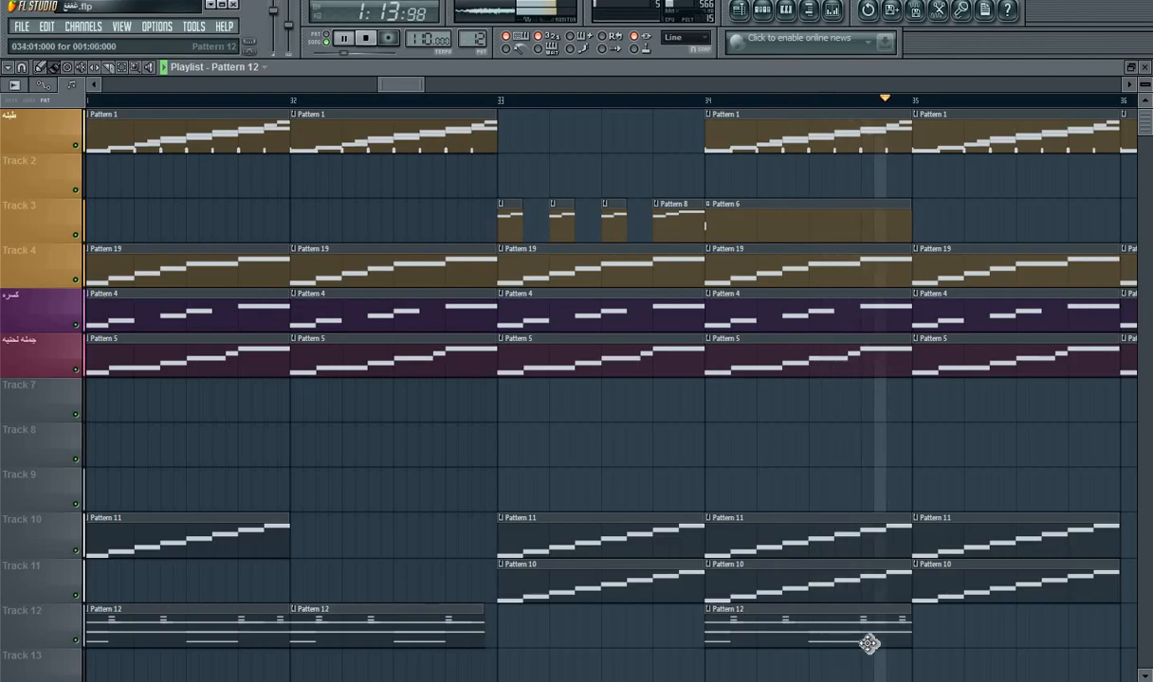
{"action": "left_click_drag", "start_coordinate": [411, 87], "coordinate": [434, 90]}
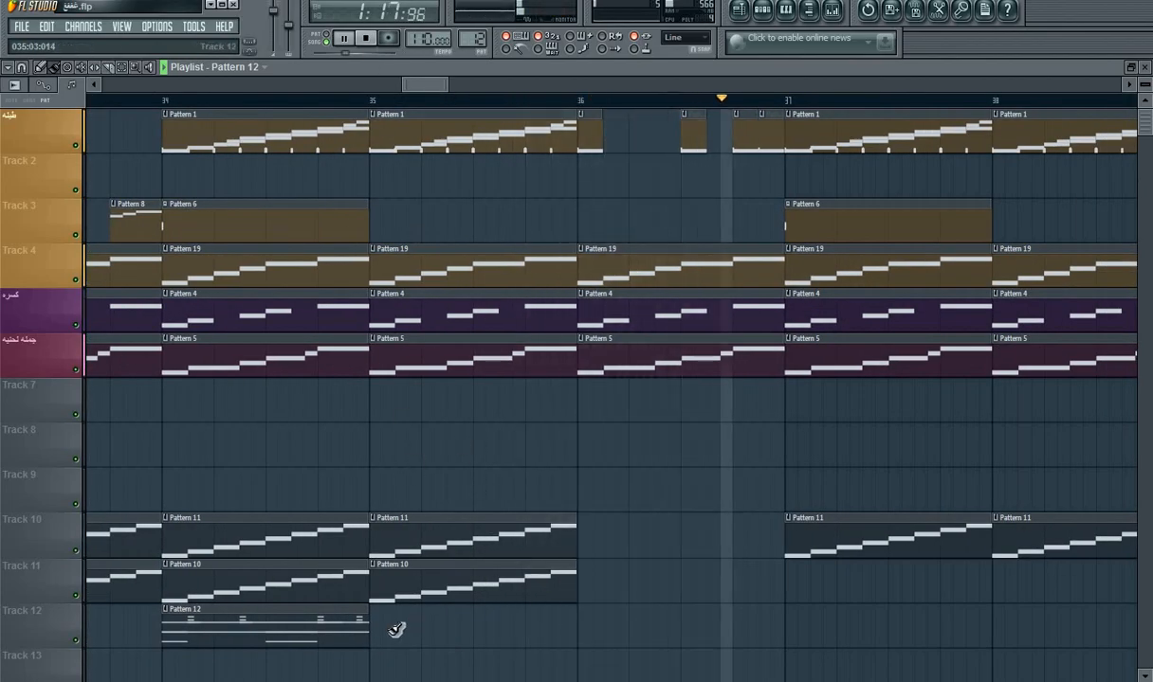
{"action": "left_click_drag", "start_coordinate": [369, 635], "coordinate": [357, 637]}
{"action": "key", "text": "space"}
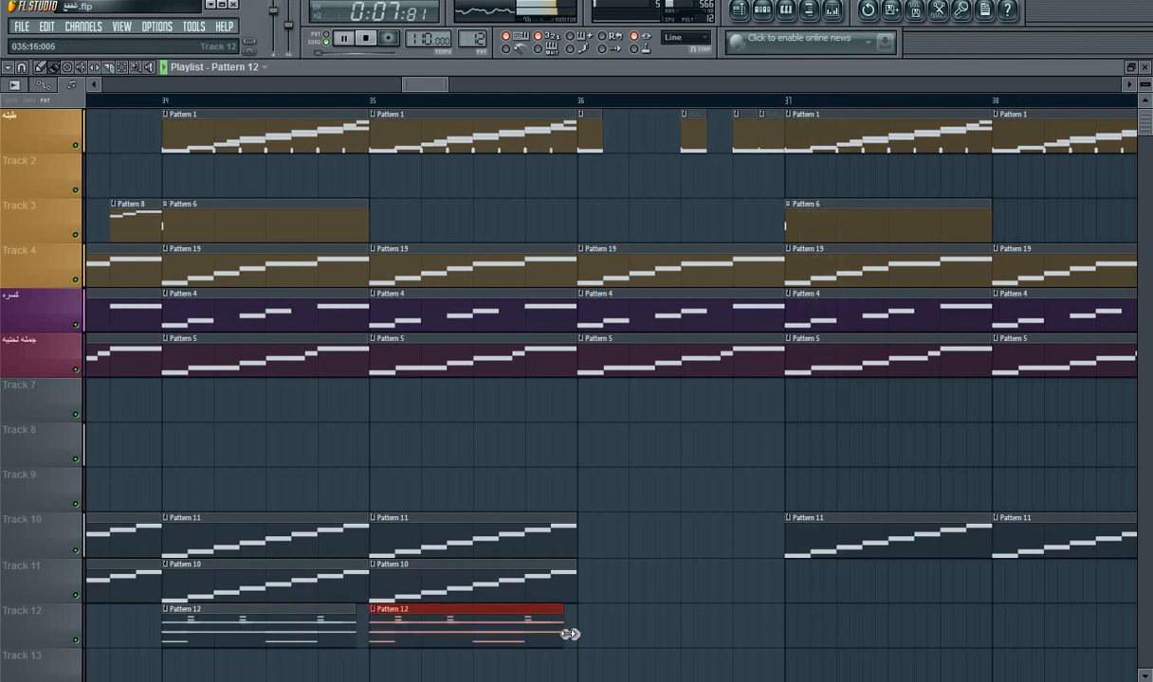
Step: Place short Pattern 12 slices in bar 36 on Track 12 matching the cuts on Track 1, and a full clip at bar 37
{"action": "left_click", "coordinate": [588, 634]}
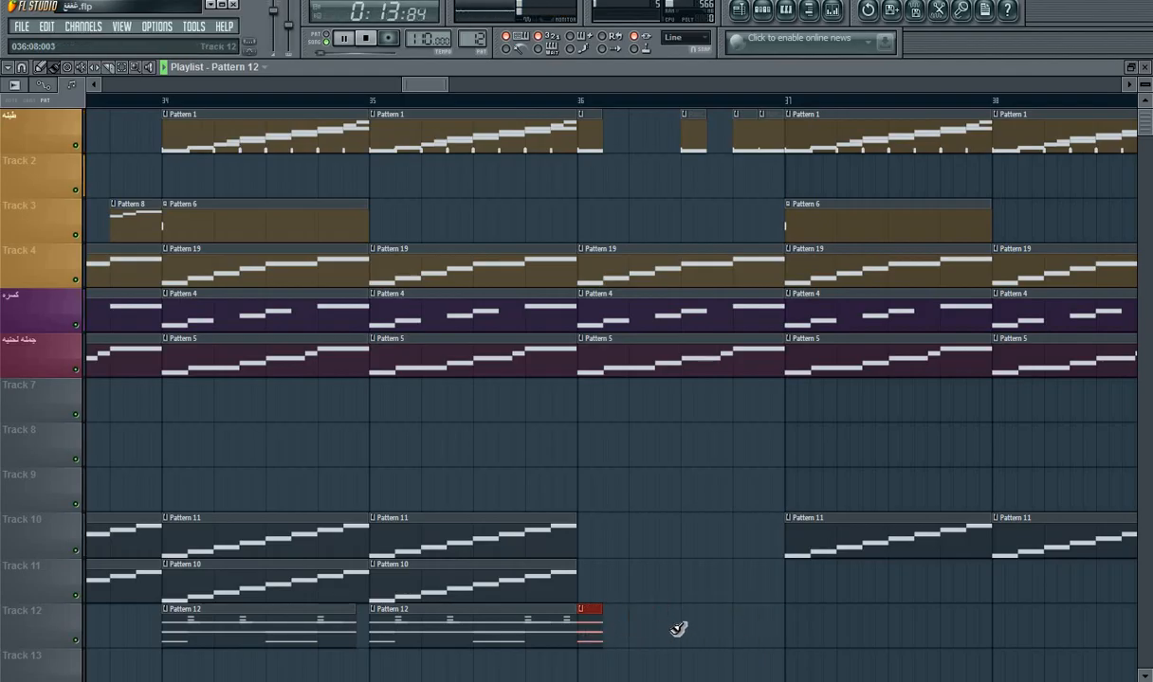
{"action": "right_click", "coordinate": [731, 641]}
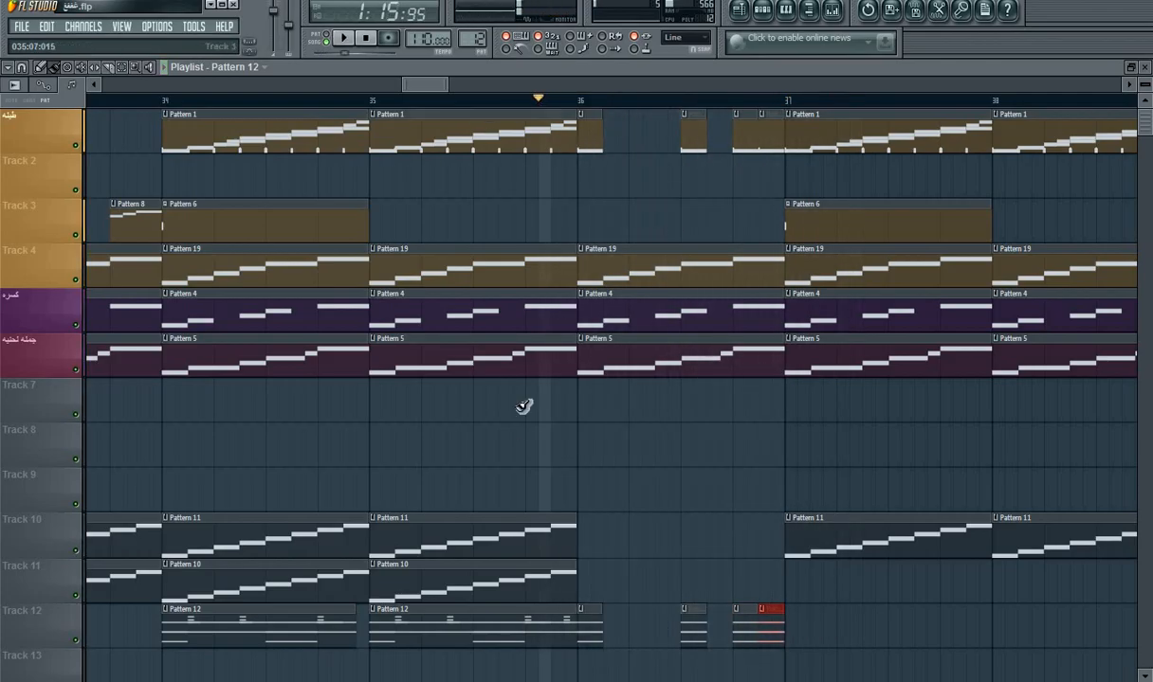
{"action": "left_click", "coordinate": [827, 633]}
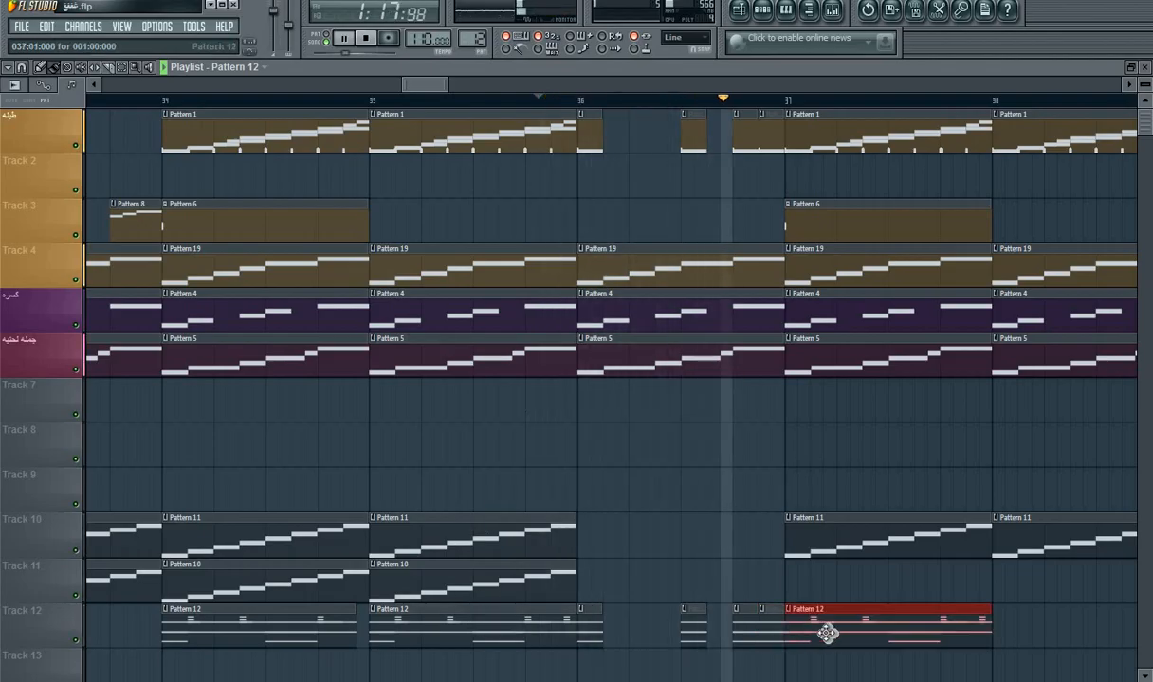
Step: Place Pattern 12 clips on Track 12 at bars 38, 39 and 40, and delete the one tried at bar 41
{"action": "left_click_drag", "start_coordinate": [434, 85], "coordinate": [465, 102]}
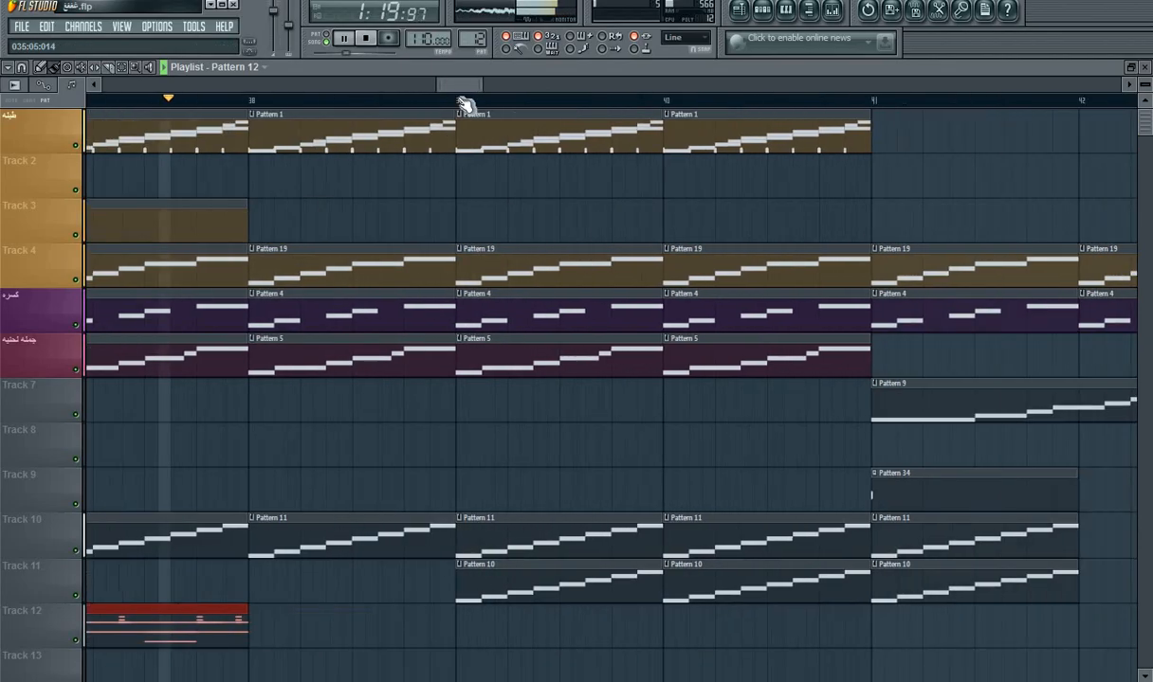
{"action": "left_click", "coordinate": [221, 625]}
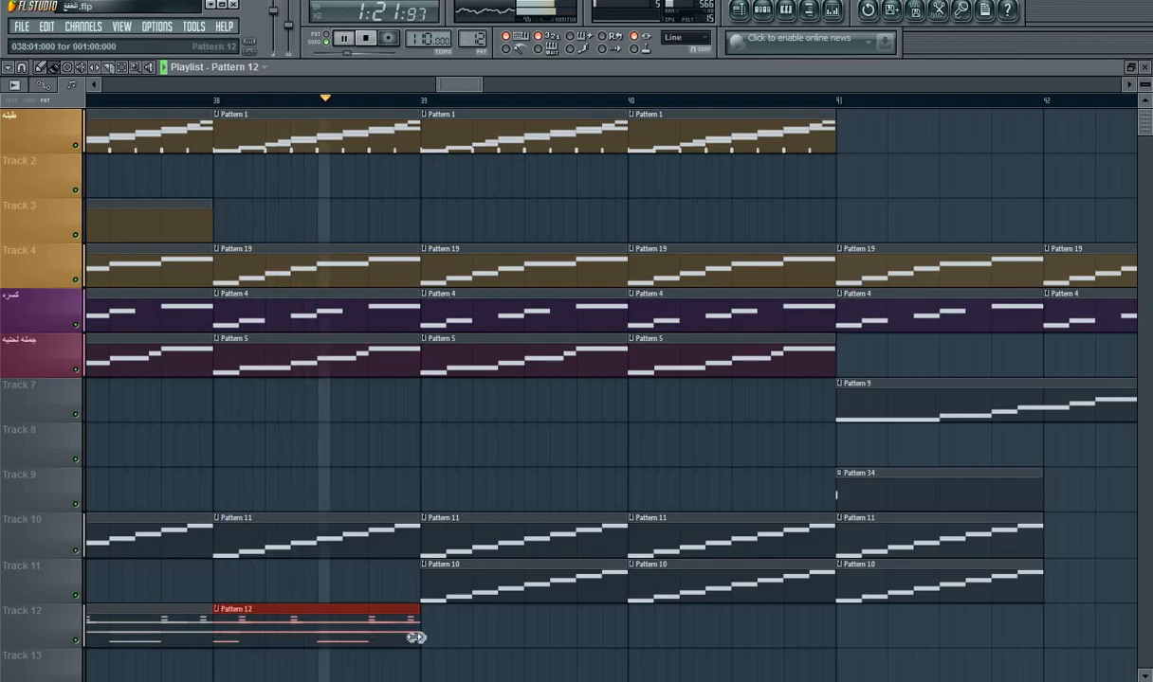
{"action": "left_click", "coordinate": [532, 636]}
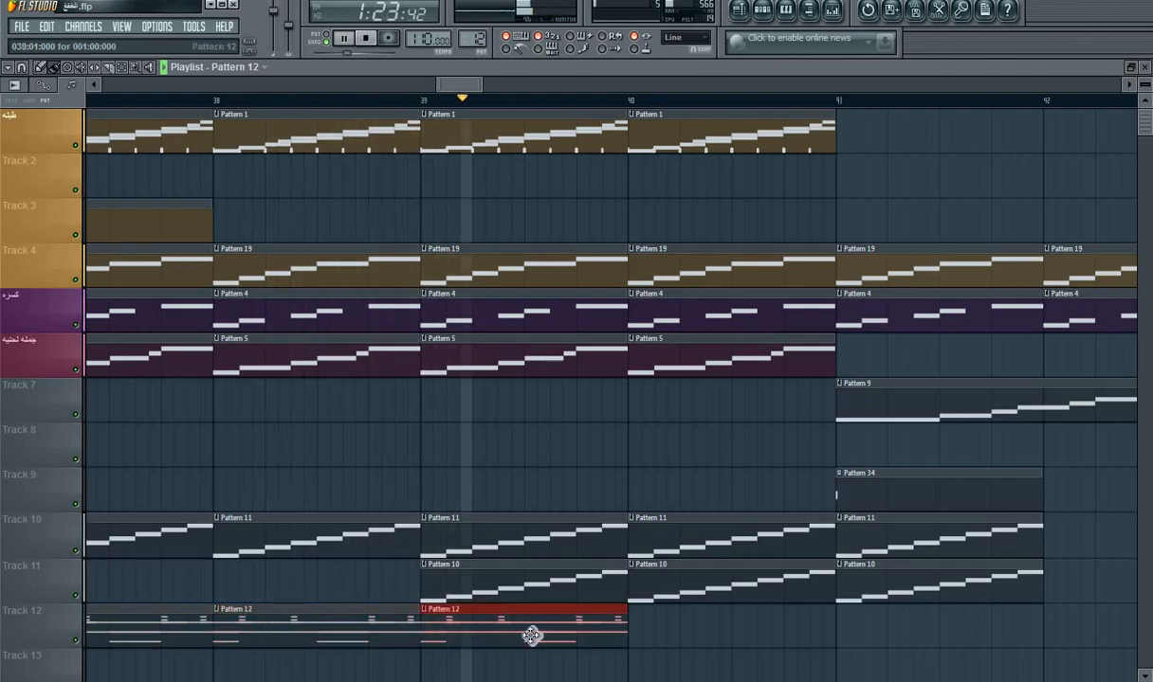
{"action": "left_click", "coordinate": [641, 633]}
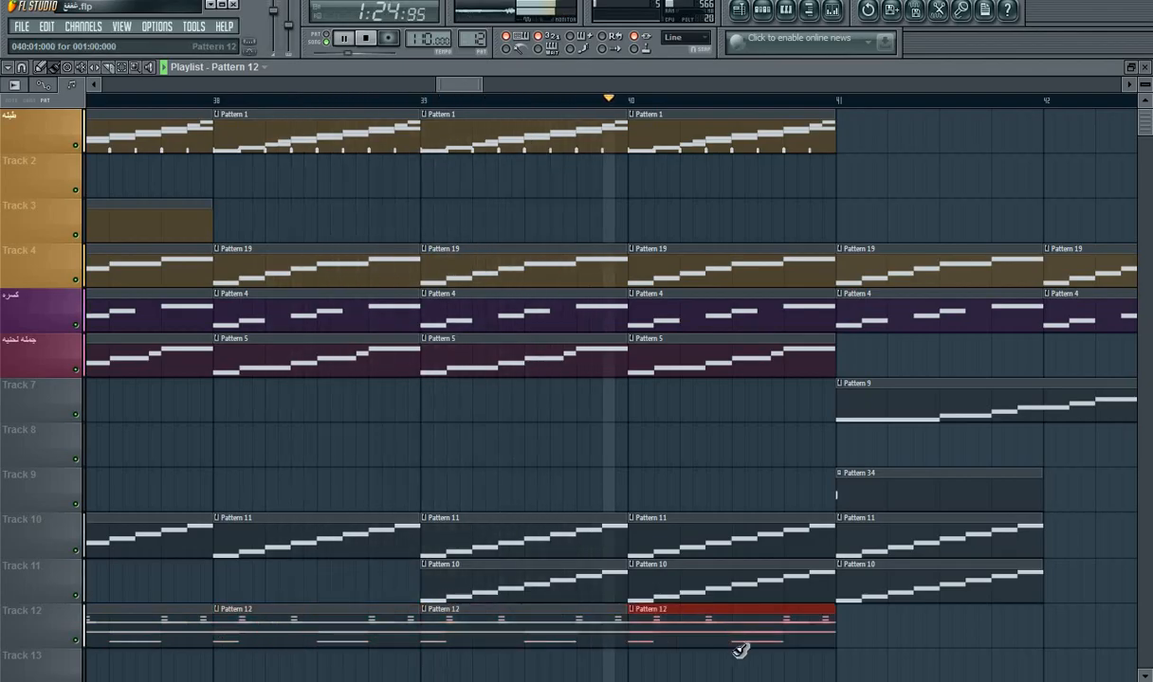
{"action": "left_click", "coordinate": [842, 630]}
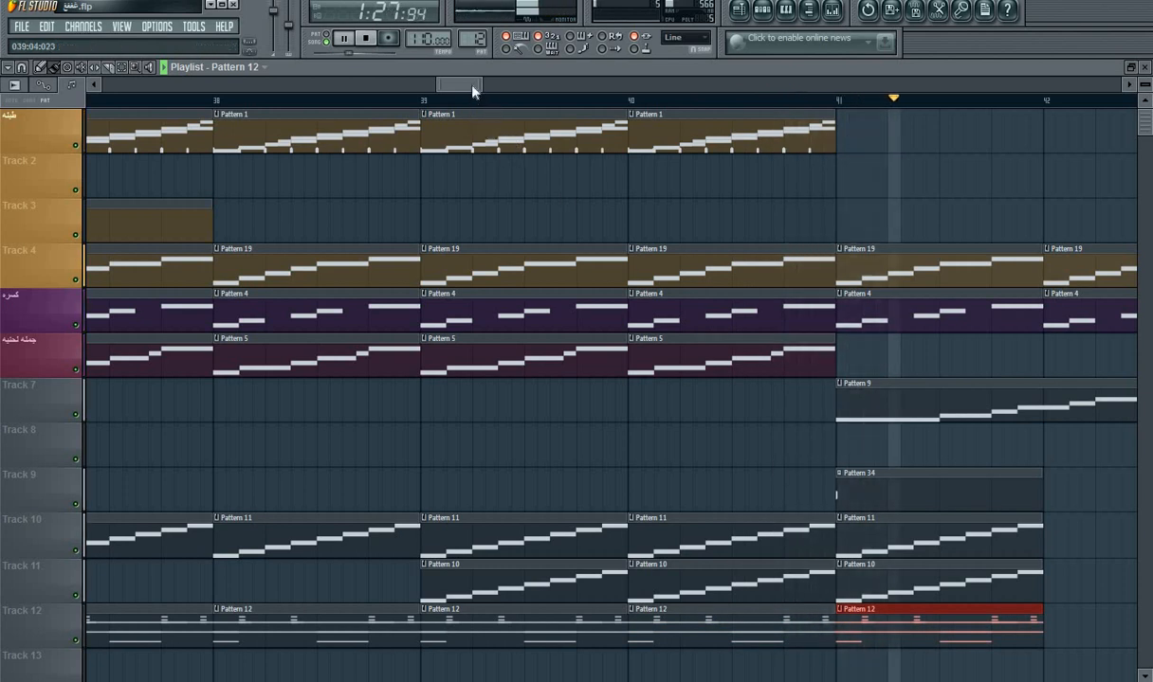
{"action": "right_click", "coordinate": [606, 626]}
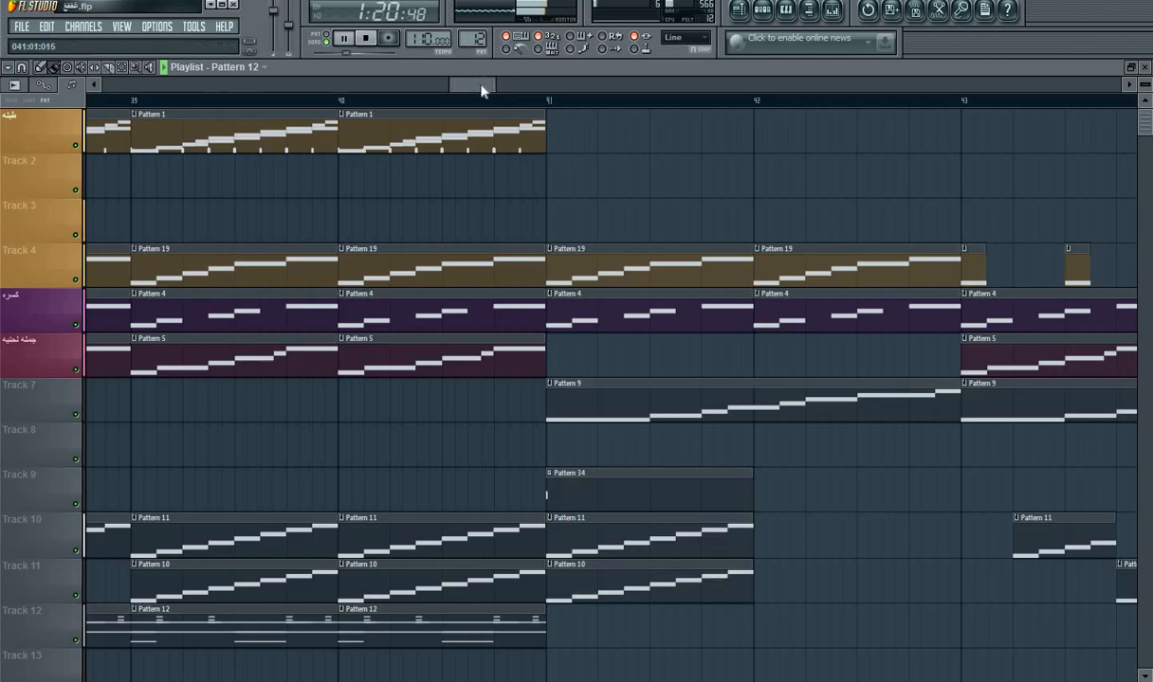
Step: Place Pattern 12 clips on Track 12 at bars 43, 44 and 45, trimming them and the bar 40 clip to 15 steps
{"action": "left_click_drag", "start_coordinate": [491, 86], "coordinate": [524, 100]}
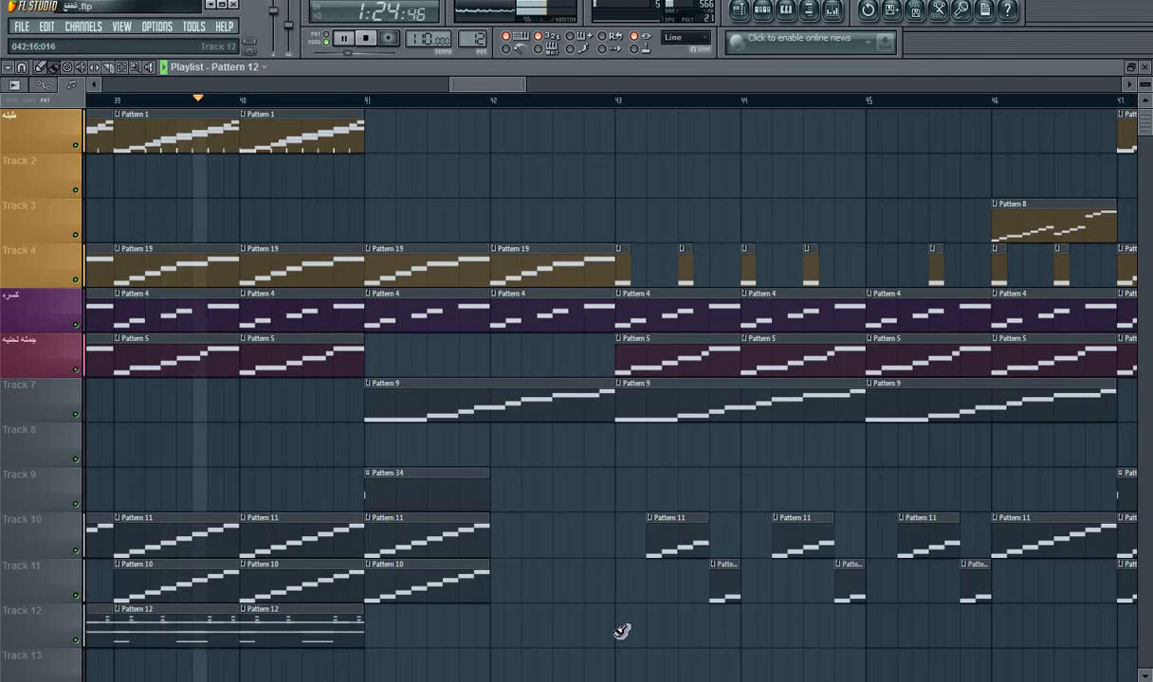
{"action": "left_click", "coordinate": [668, 637]}
{"action": "left_click", "coordinate": [756, 641]}
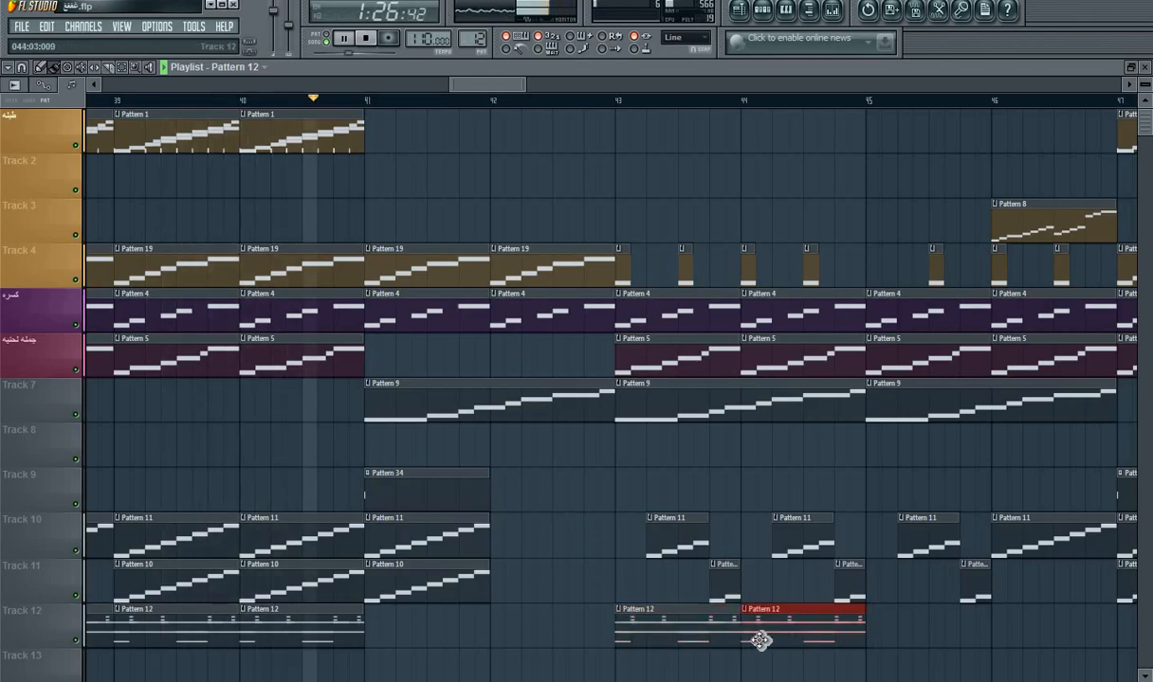
{"action": "left_click_drag", "start_coordinate": [361, 630], "coordinate": [350, 635]}
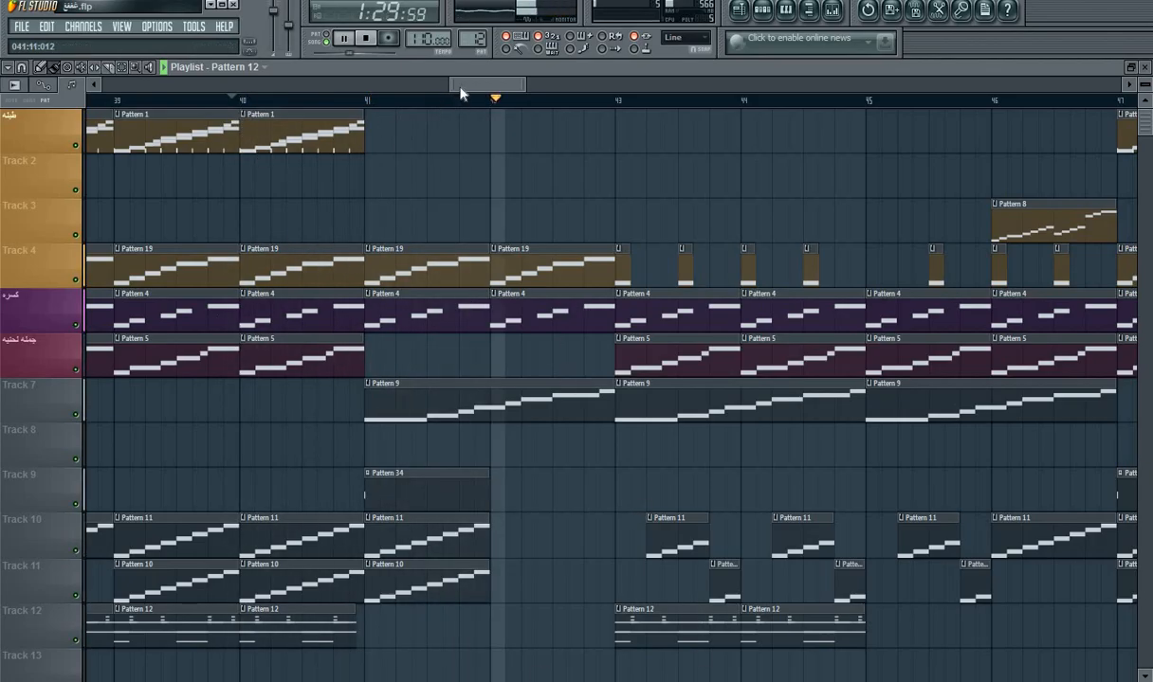
{"action": "left_click_drag", "start_coordinate": [442, 83], "coordinate": [478, 95]}
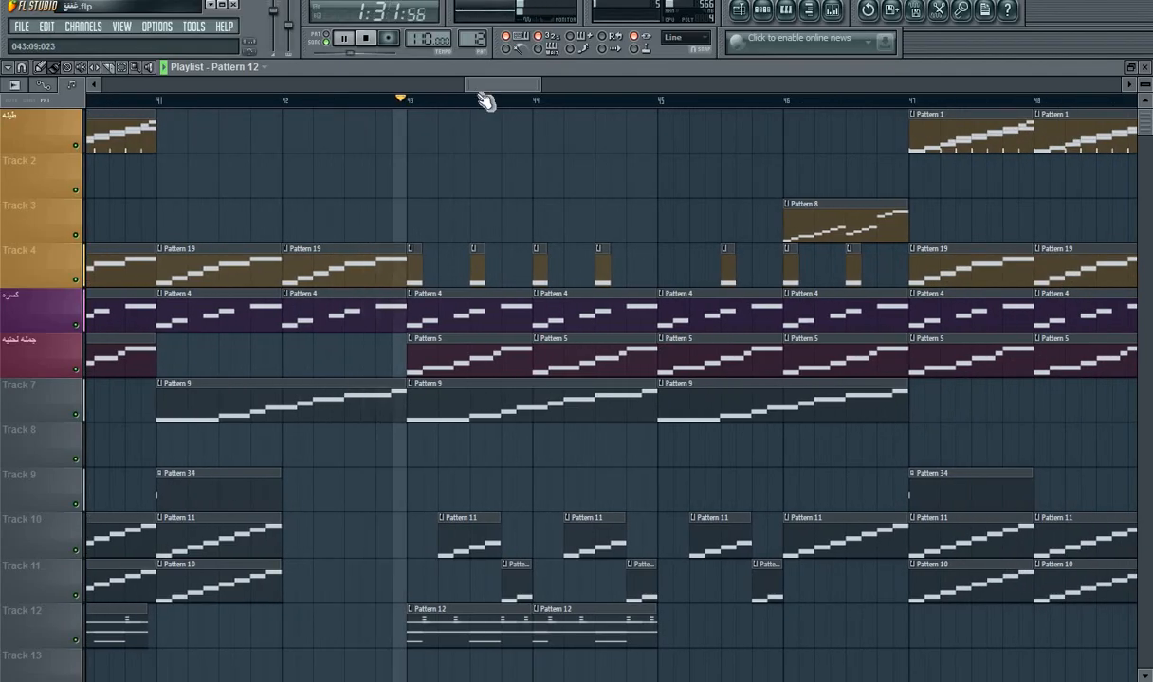
{"action": "left_click", "coordinate": [673, 625]}
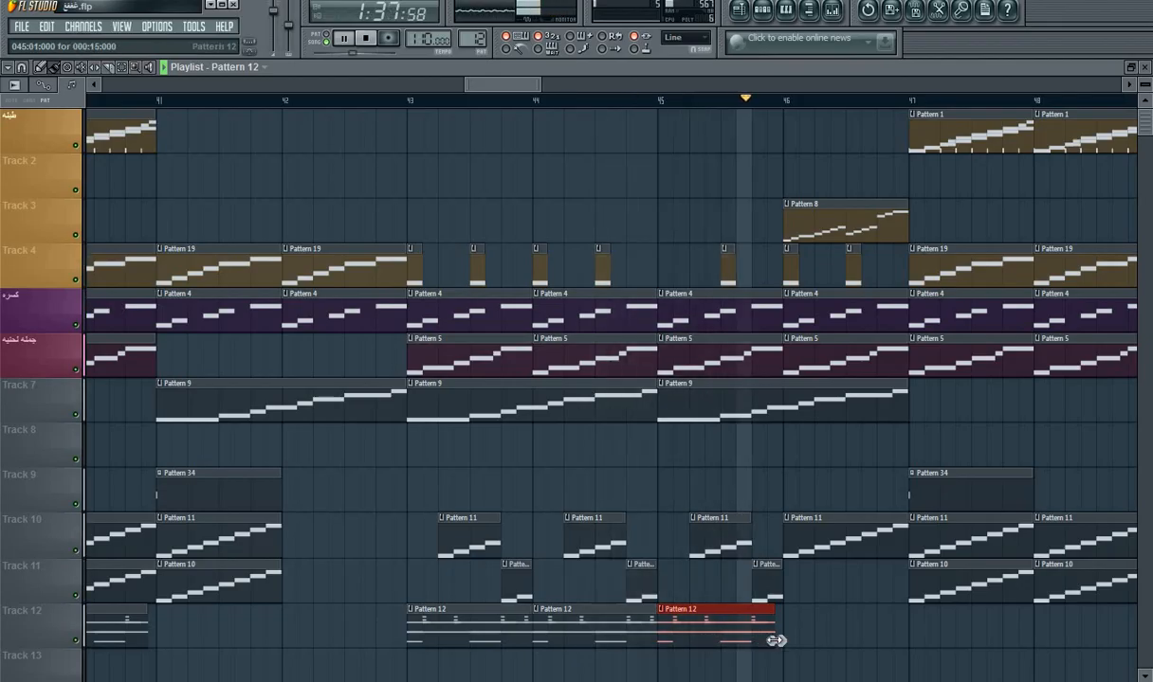
{"action": "key", "text": "space"}
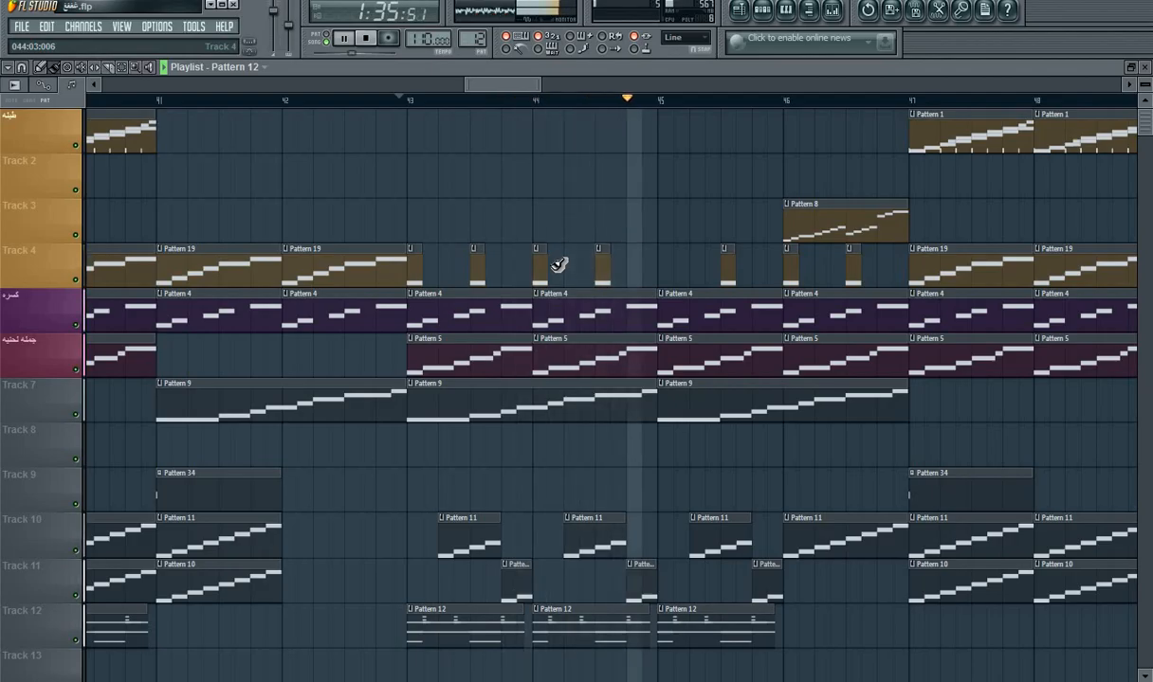
Step: Place shortened Pattern 12 clips on Track 12 at bars 46, 47, 48 and 49, and pause the song
{"action": "left_click", "coordinate": [790, 635]}
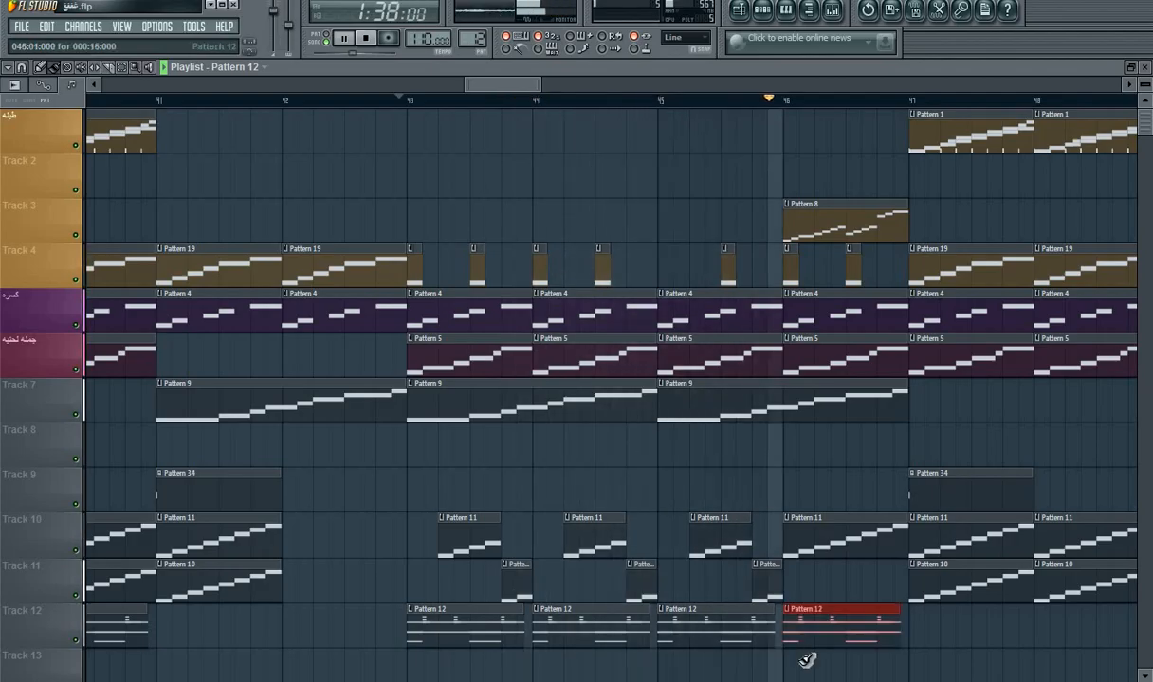
{"action": "left_click", "coordinate": [922, 623]}
{"action": "left_click_drag", "start_coordinate": [475, 86], "coordinate": [508, 92]}
{"action": "left_click", "coordinate": [772, 632]}
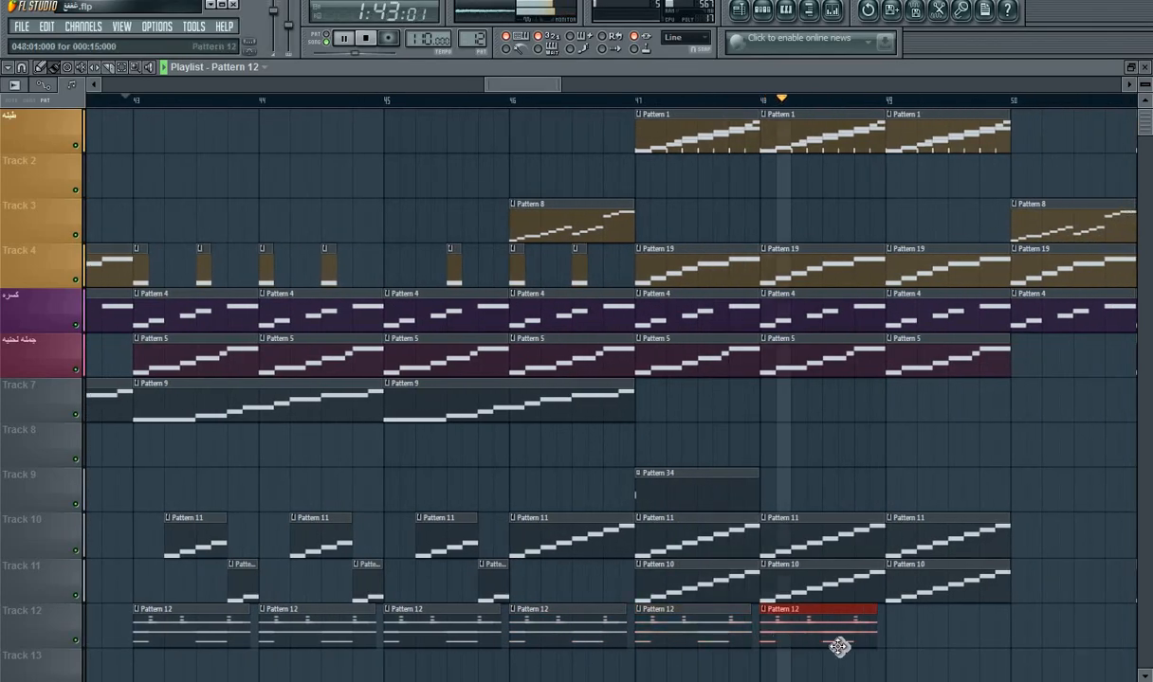
{"action": "left_click", "coordinate": [891, 635]}
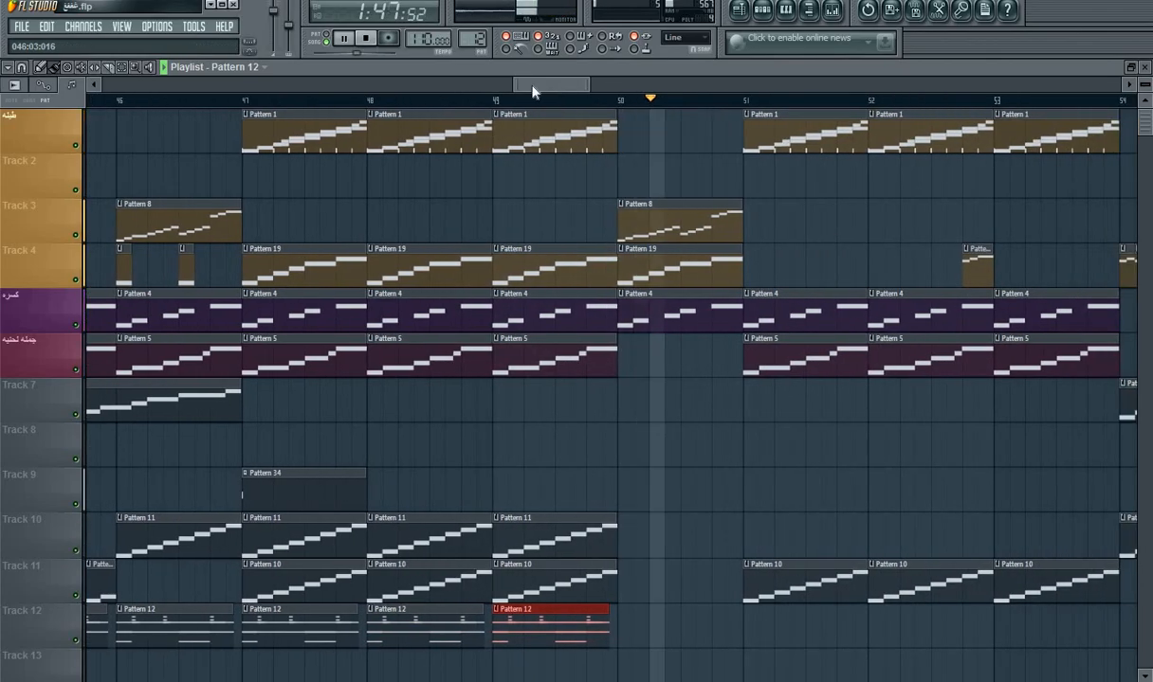
{"action": "key", "text": "space"}
Step: Review the whole arrangement, switch to Pattern 22 in the step sequencer and inspect the preset of its Purity #2 instrument
{"action": "left_click_drag", "start_coordinate": [514, 85], "coordinate": [7, 92]}
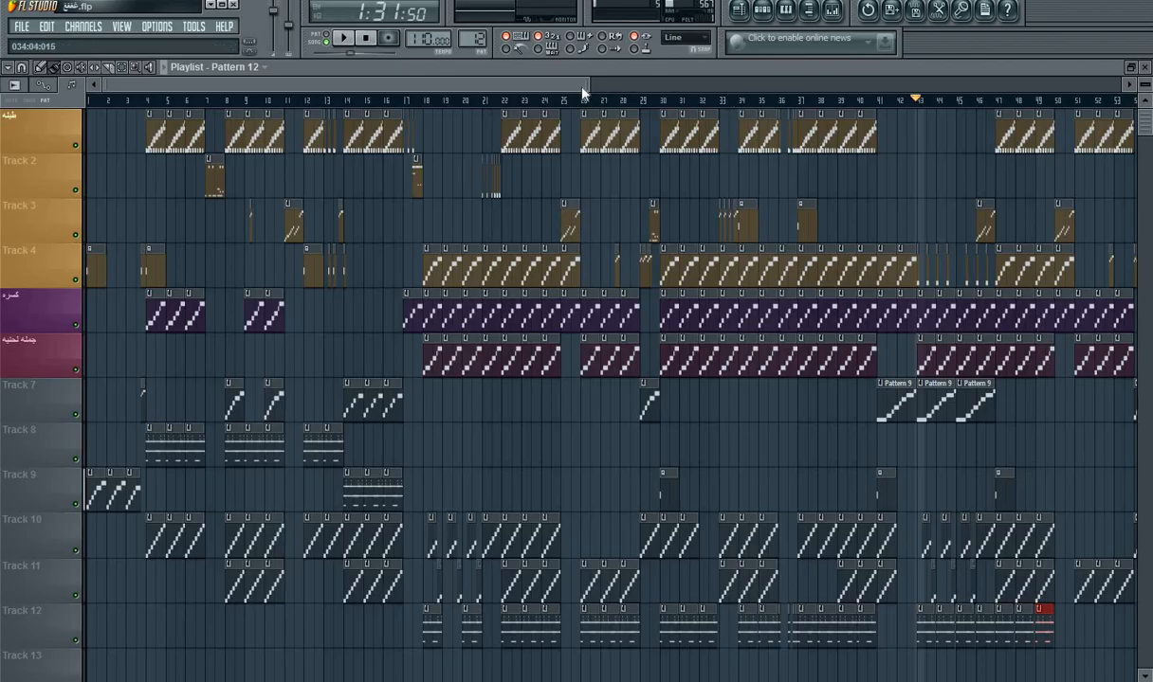
{"action": "left_click_drag", "start_coordinate": [588, 87], "coordinate": [349, 115]}
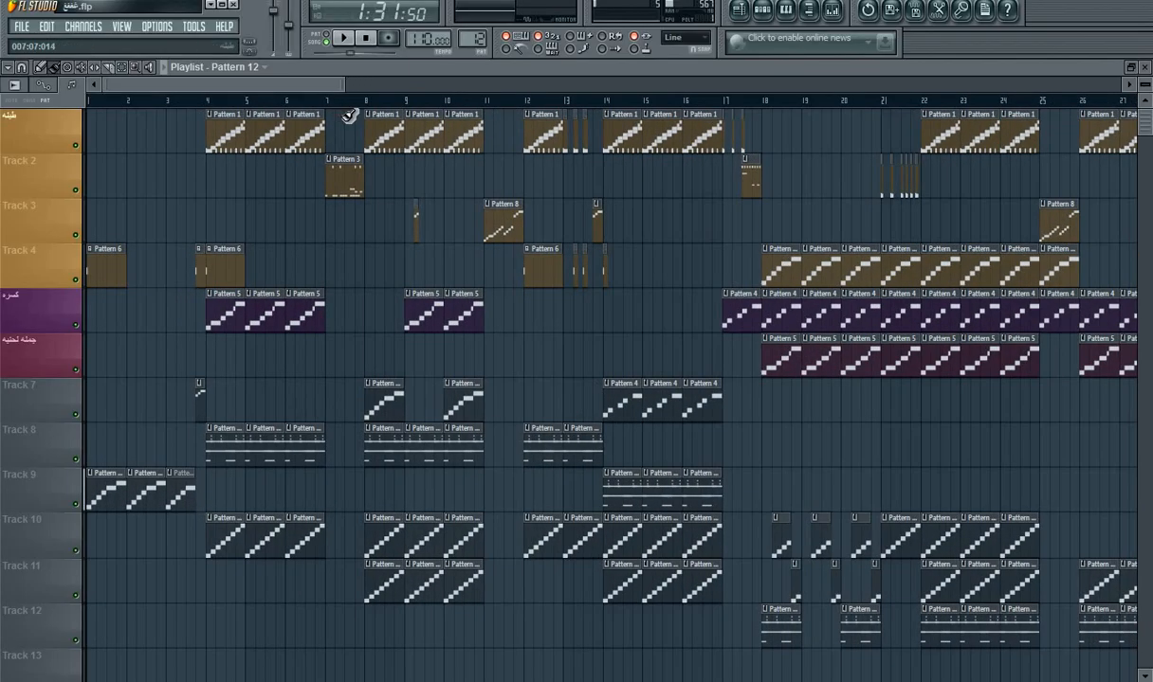
{"action": "left_click", "coordinate": [763, 9]}
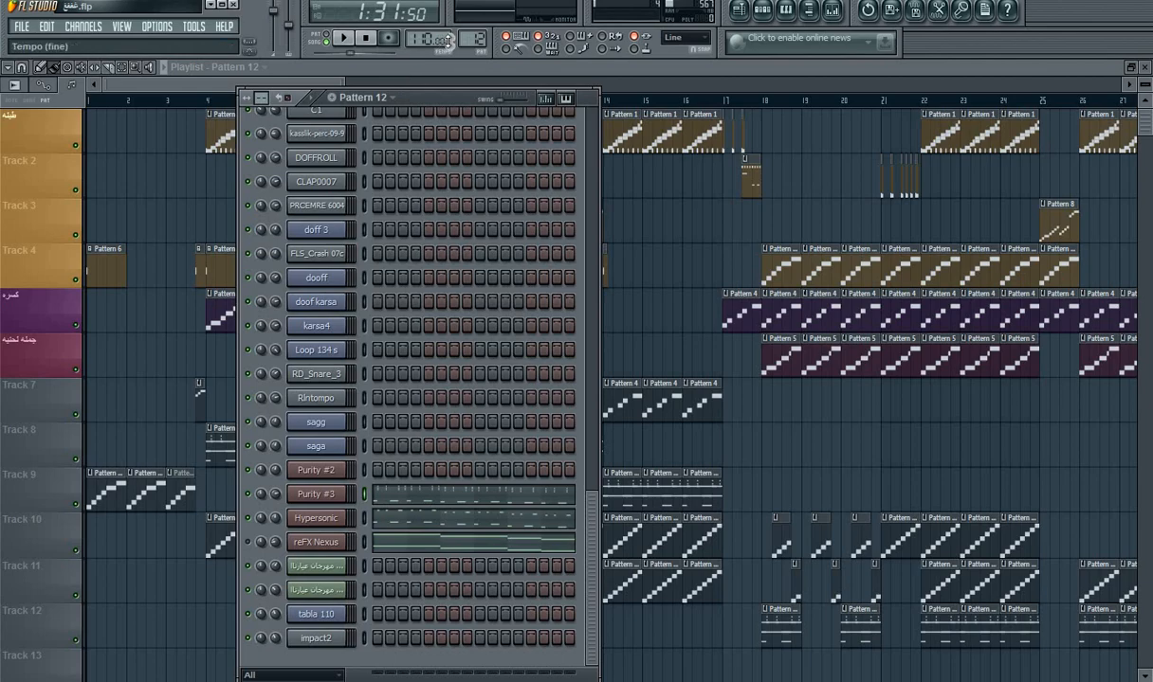
{"action": "left_click_drag", "start_coordinate": [459, 42], "coordinate": [458, 30]}
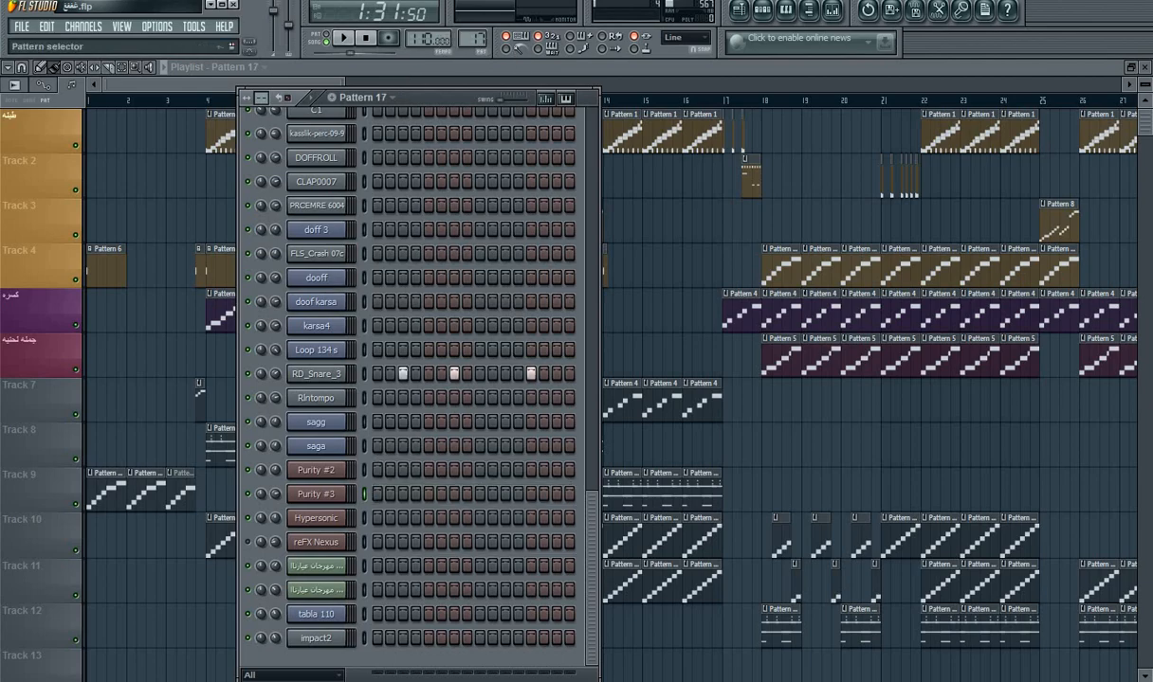
{"action": "left_click", "coordinate": [320, 476]}
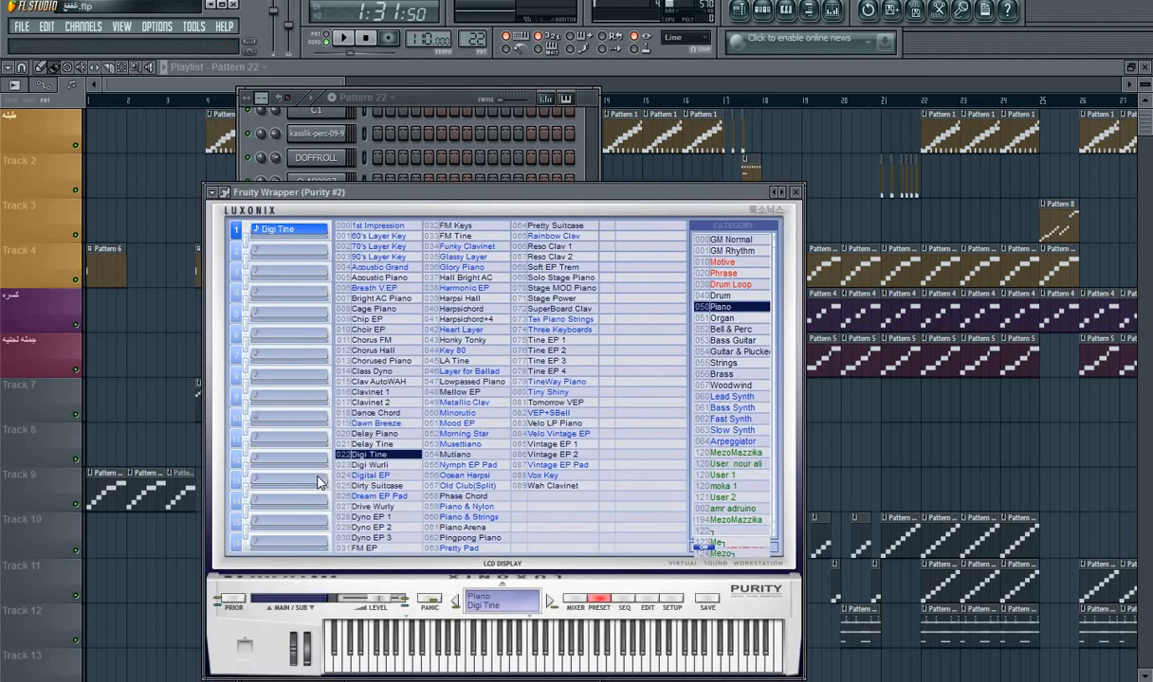
{"action": "left_click", "coordinate": [793, 193]}
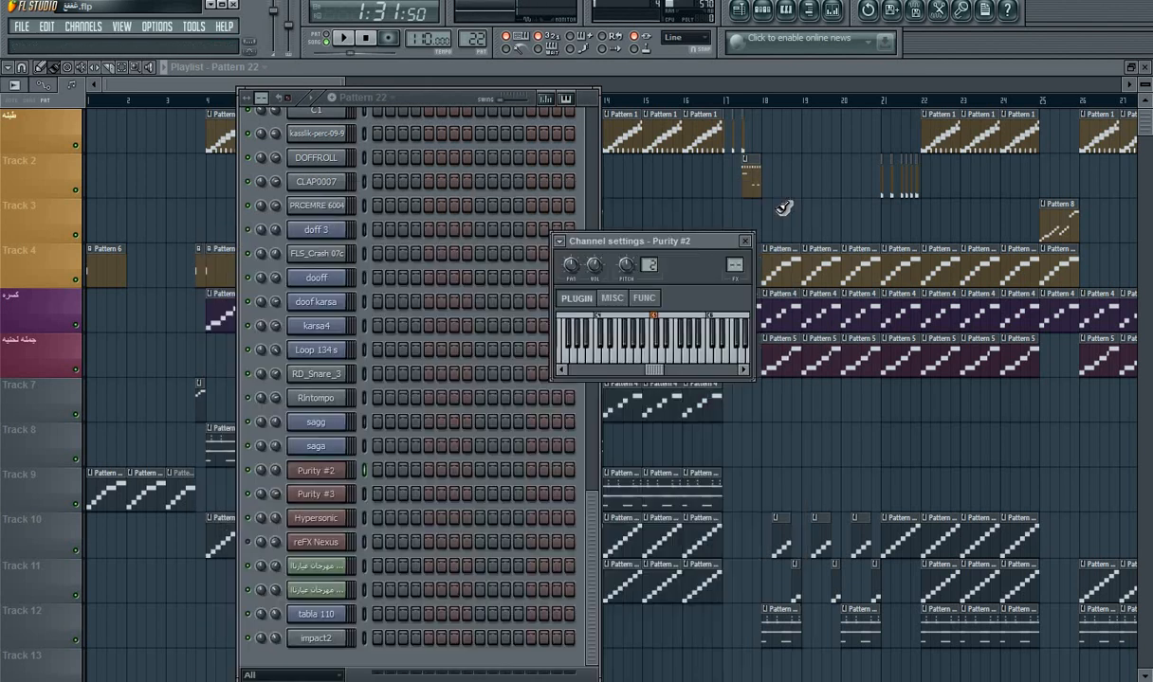
Step: Show Pattern 22's Purity #2 notes in the piano roll and play the pattern on its own
{"action": "right_click", "coordinate": [332, 474]}
{"action": "mouse_move", "coordinate": [398, 507]}
{"action": "left_click", "coordinate": [272, 669]}
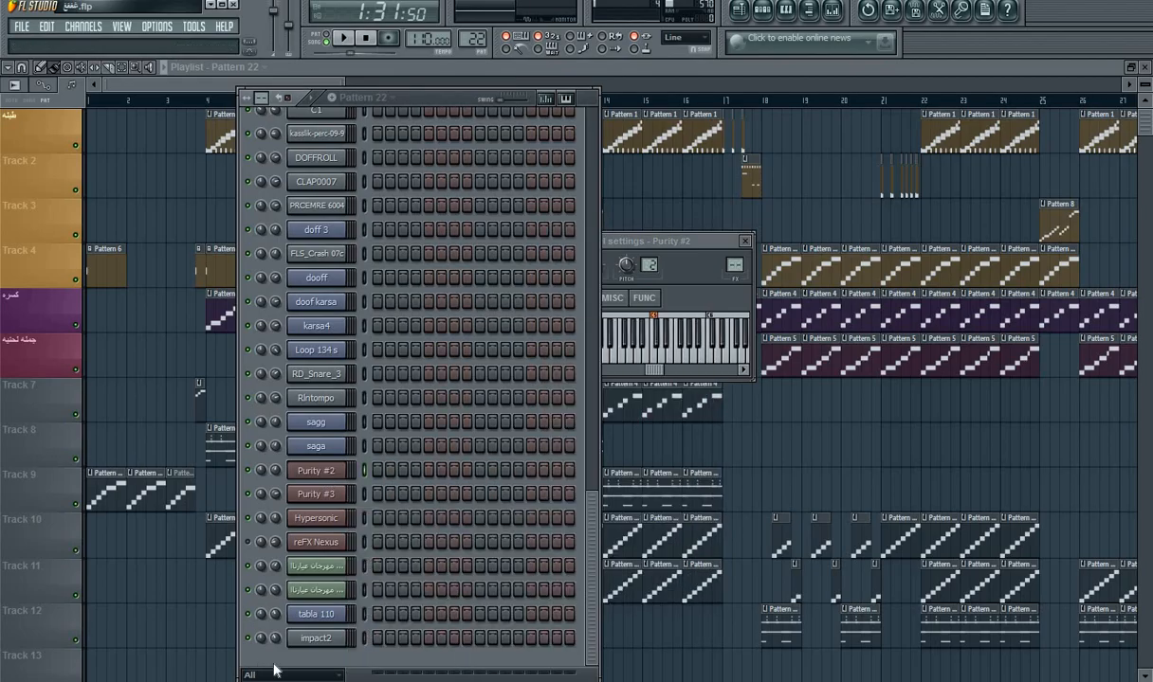
{"action": "left_click_drag", "start_coordinate": [594, 545], "coordinate": [588, 646]}
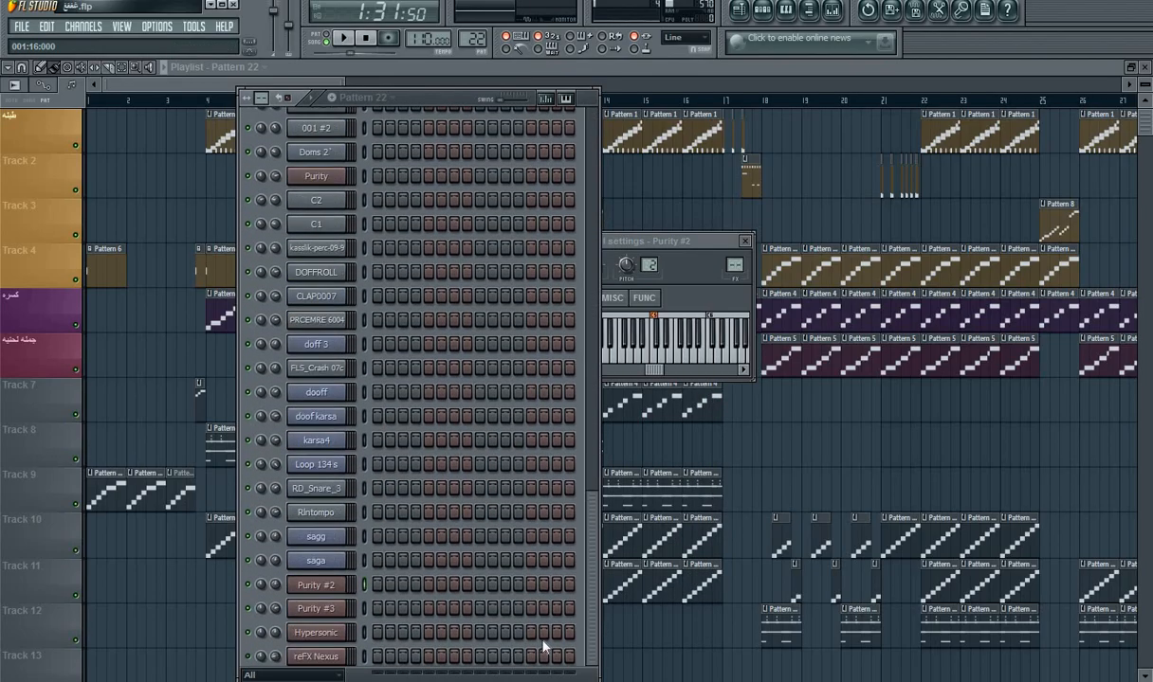
{"action": "right_click", "coordinate": [338, 478]}
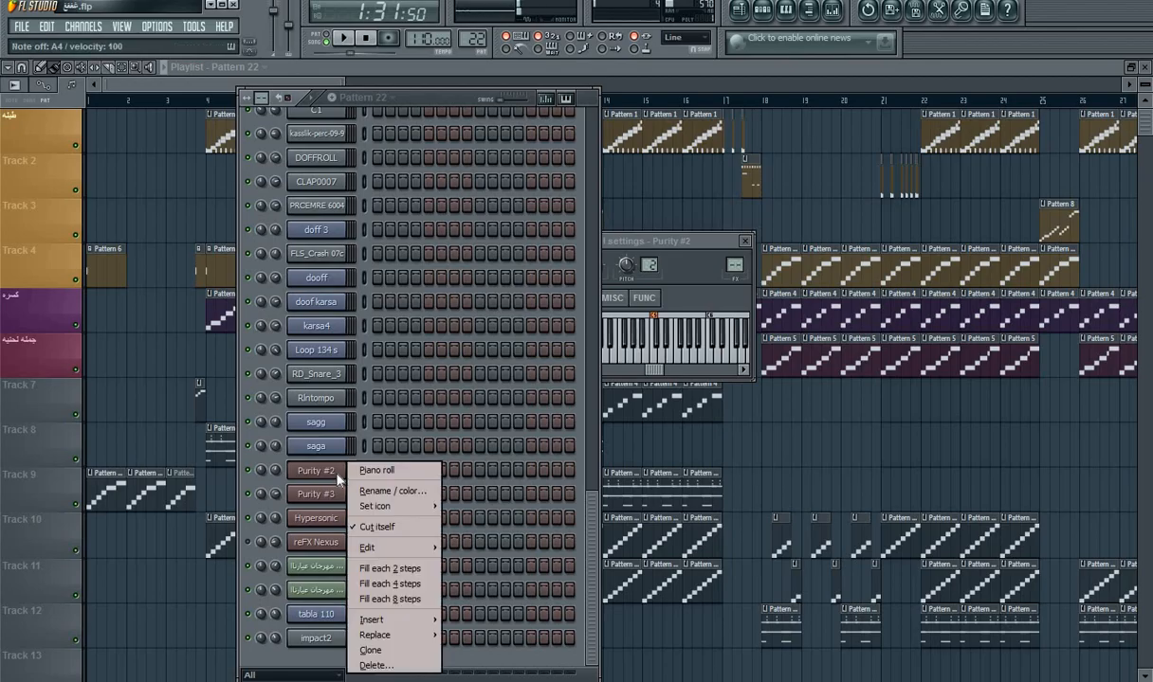
{"action": "left_click", "coordinate": [377, 470]}
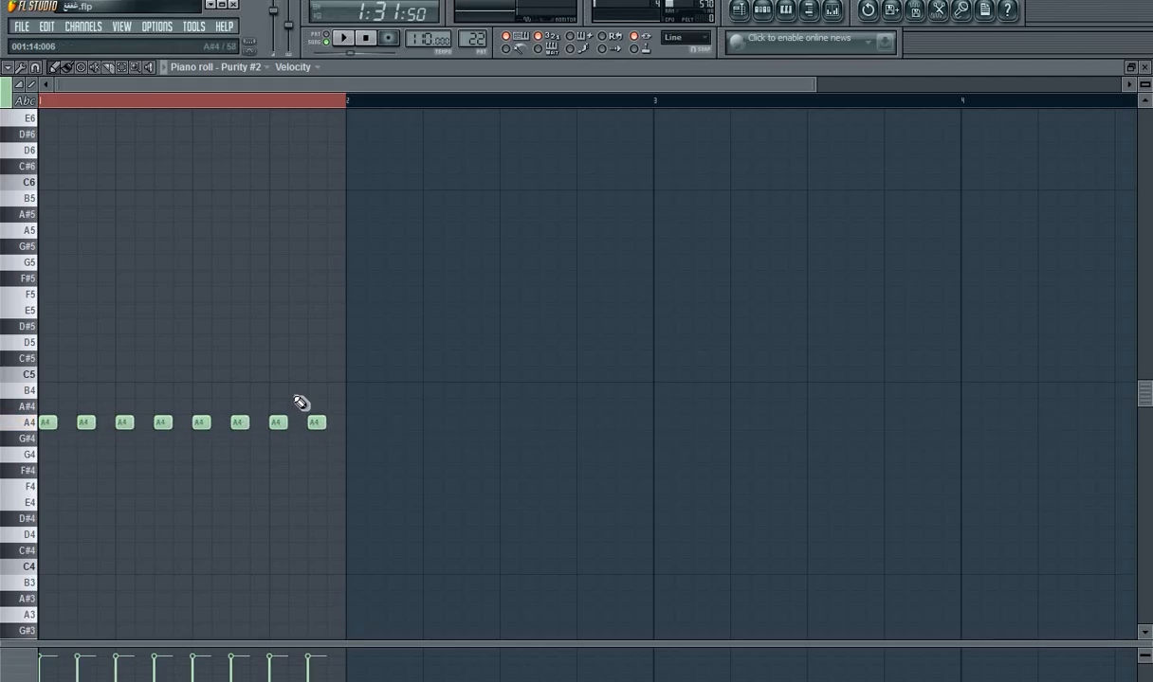
{"action": "left_click", "coordinate": [334, 38]}
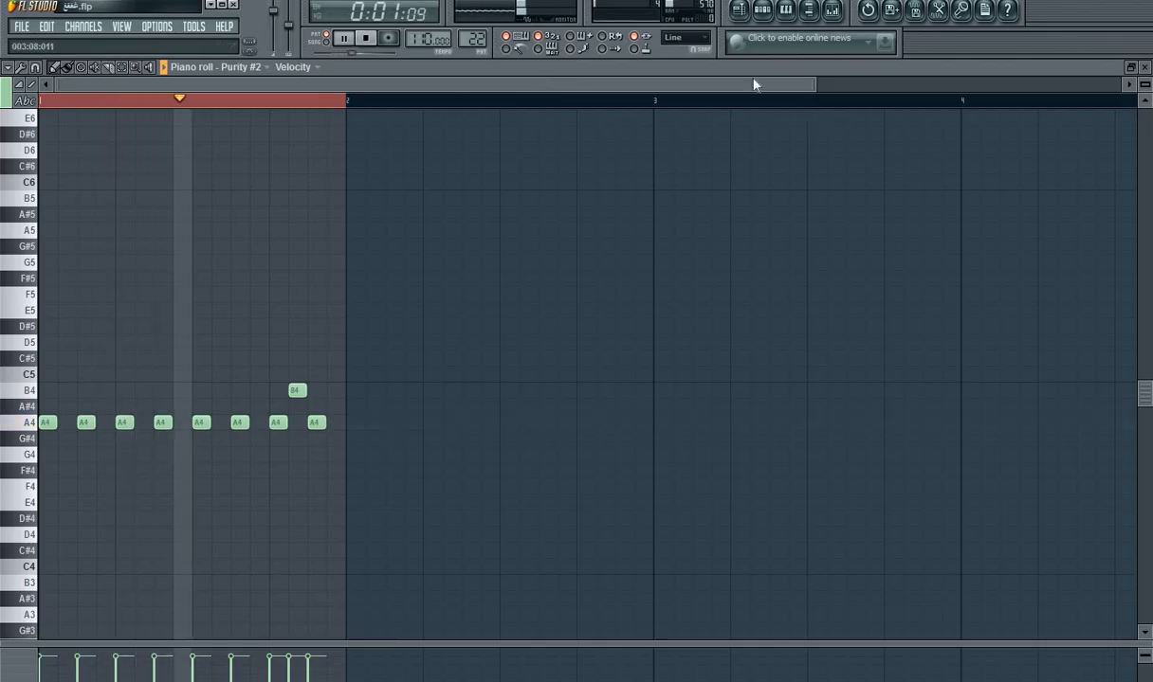
{"action": "left_click_drag", "start_coordinate": [817, 85], "coordinate": [414, 105]}
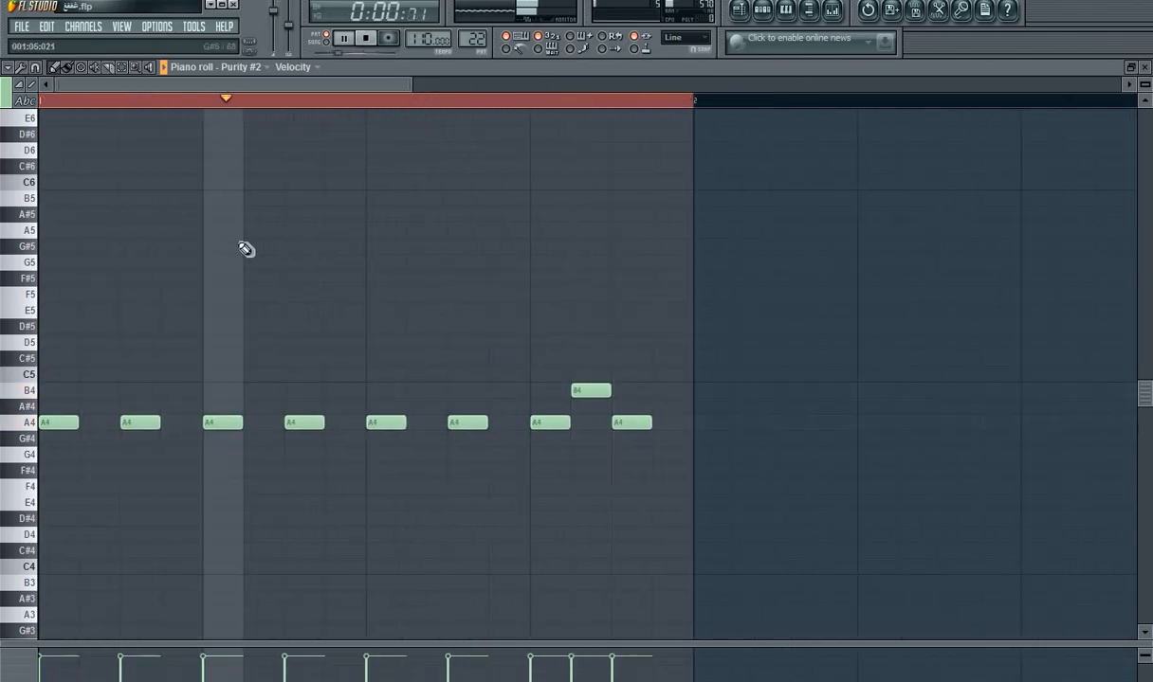
Step: Return to the playlist and play the song from just before bar 4 to hear Pattern 22 in context
{"action": "left_click", "coordinate": [749, 16]}
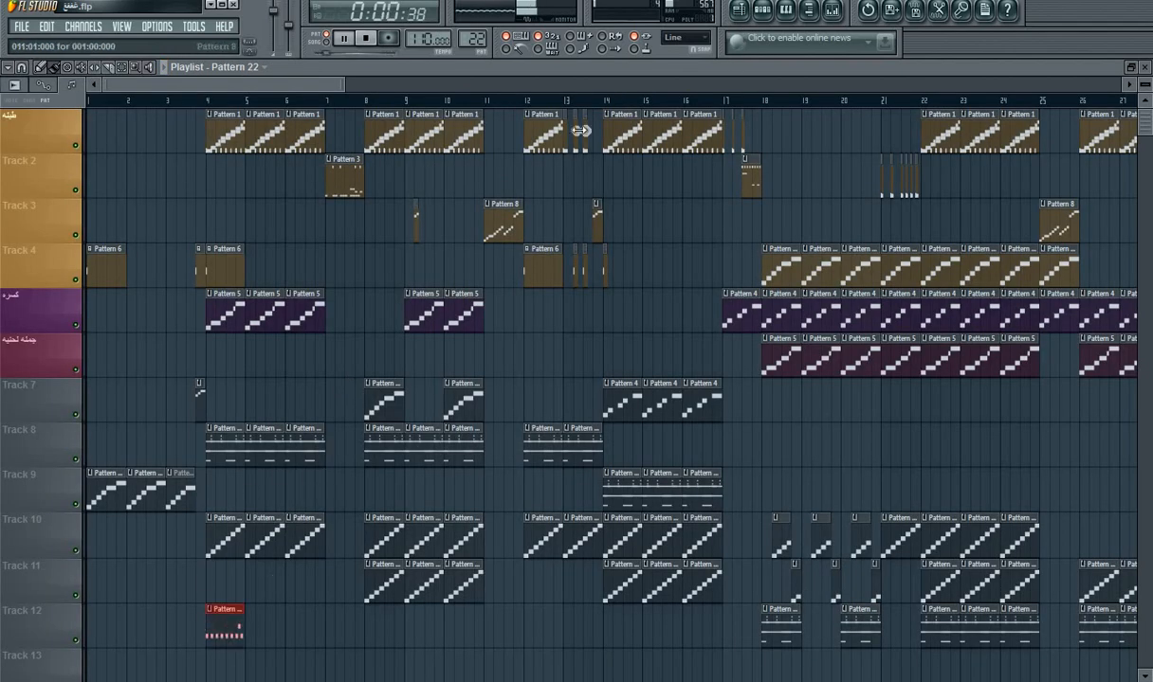
{"action": "left_click_drag", "start_coordinate": [343, 87], "coordinate": [182, 133]}
{"action": "left_click", "coordinate": [467, 101]}
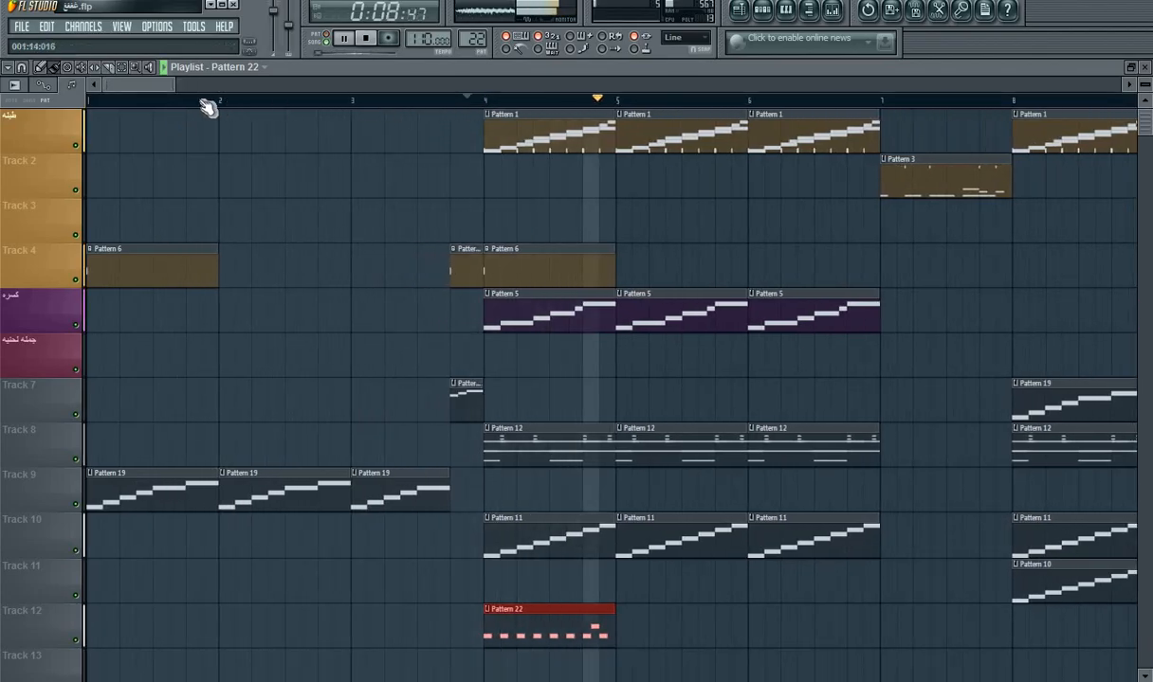
{"action": "key", "text": "space"}
Step: Open the Pattern 22 clip's Purity #2 notes in the piano roll and play the song briefly
{"action": "double_click", "coordinate": [508, 629]}
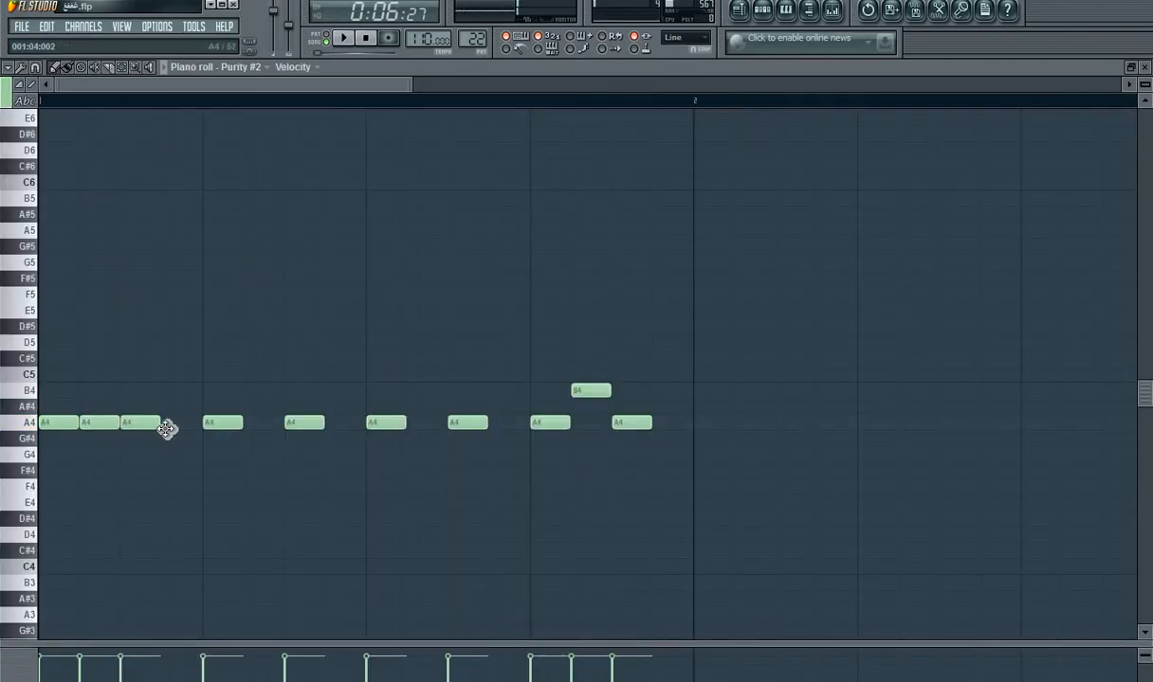
{"action": "key", "text": "space"}
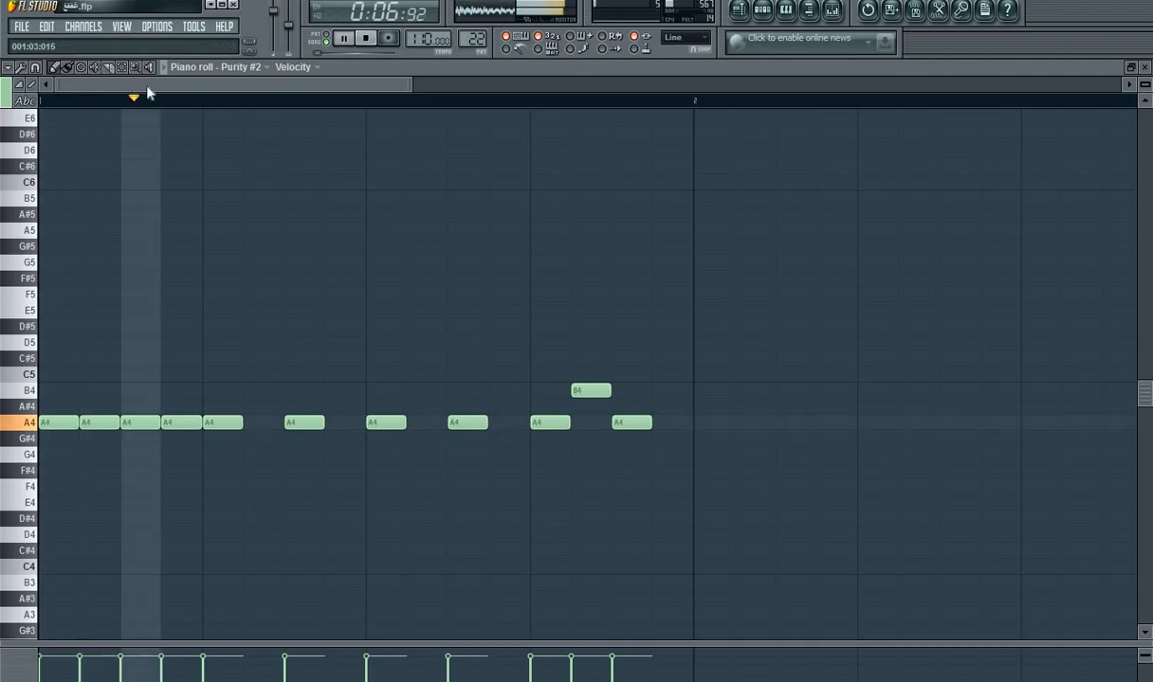
{"action": "key", "text": "space"}
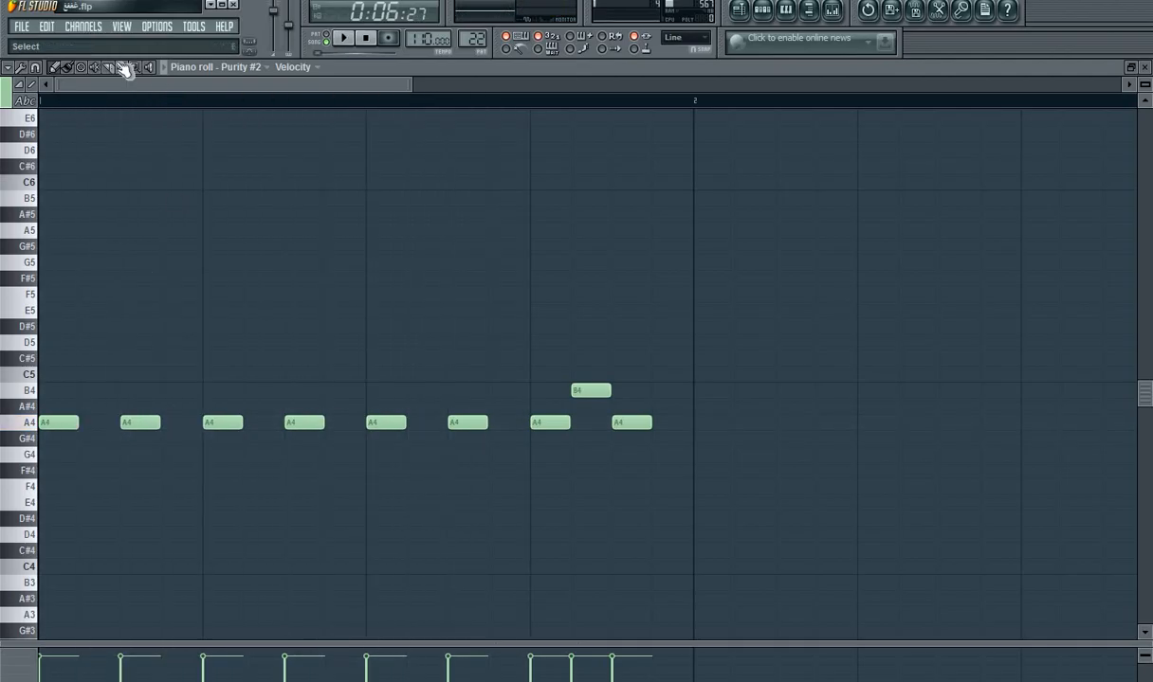
Step: Shorten all Purity #2 notes to about 7 ticks with snapping set to none, and restore the 1/4 beat snap
{"action": "left_click_drag", "start_coordinate": [730, 244], "coordinate": [17, 476]}
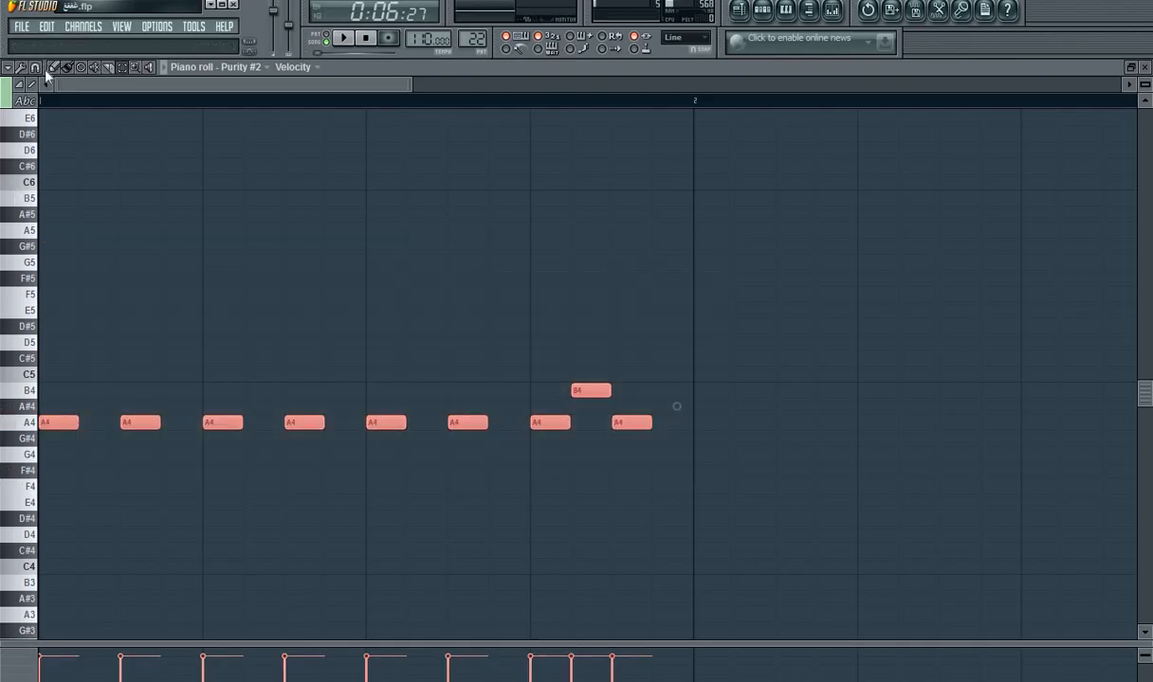
{"action": "left_click", "coordinate": [46, 70]}
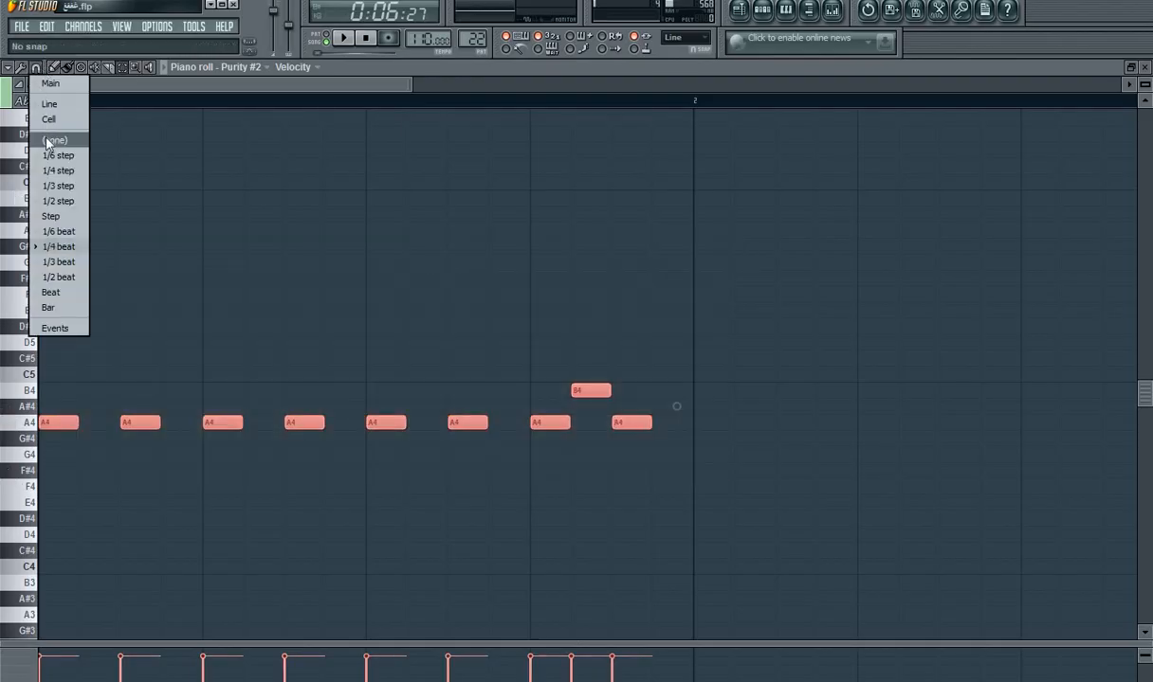
{"action": "left_click", "coordinate": [48, 141]}
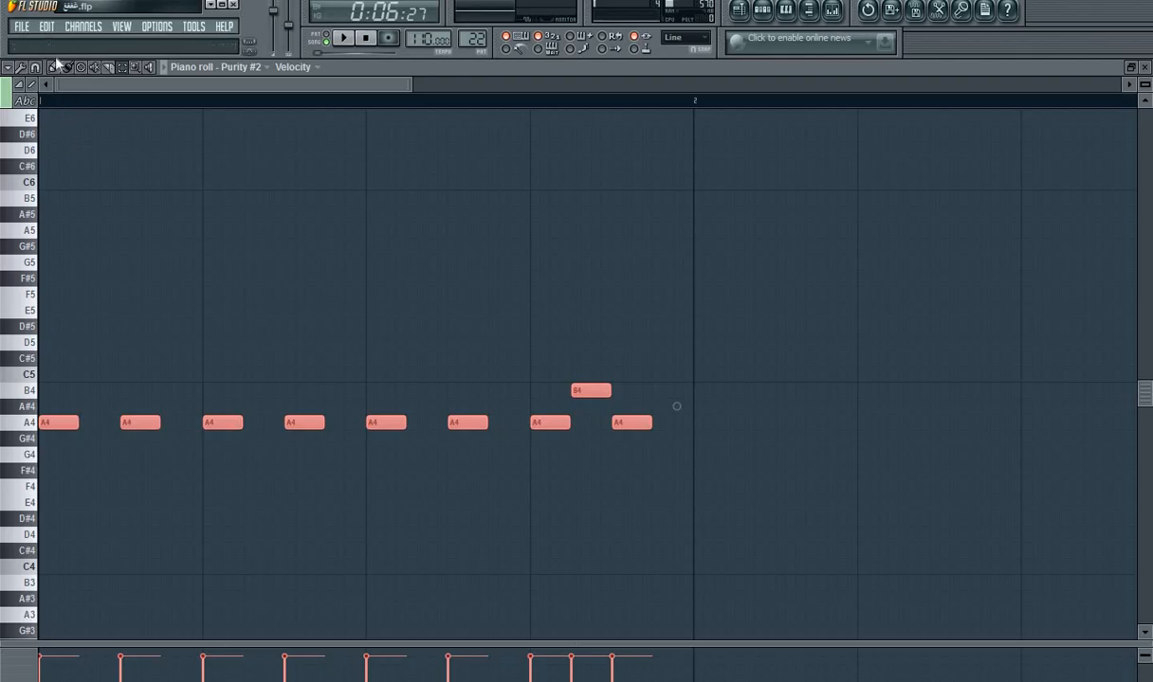
{"action": "left_click_drag", "start_coordinate": [75, 425], "coordinate": [49, 433]}
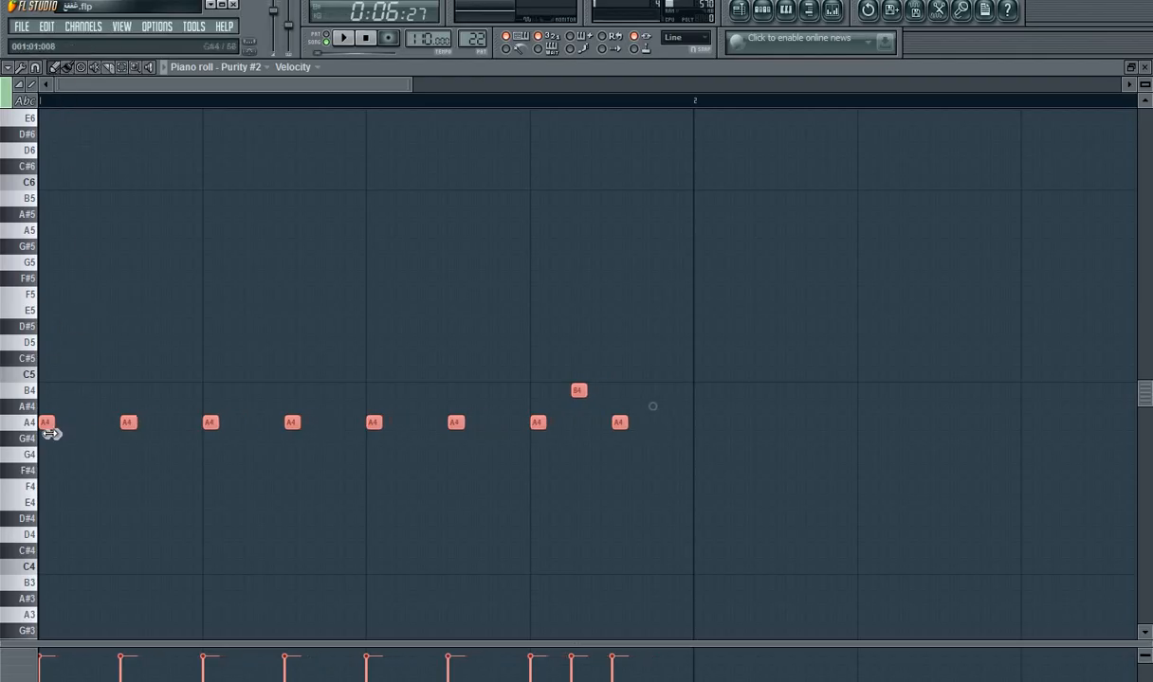
{"action": "left_click", "coordinate": [34, 69]}
{"action": "left_click", "coordinate": [52, 255]}
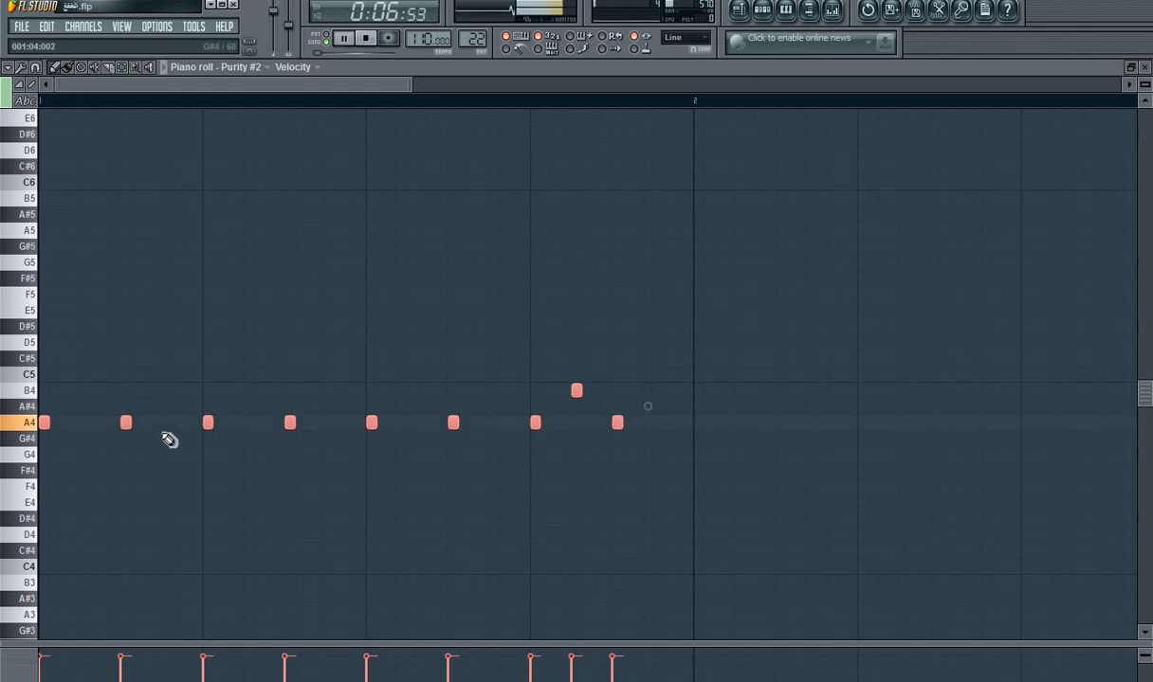
Step: Play Pattern 22 on its own and add a short G4 note at step 16 of the Purity #2 part
{"action": "key", "text": "space"}
{"action": "left_click", "coordinate": [334, 44]}
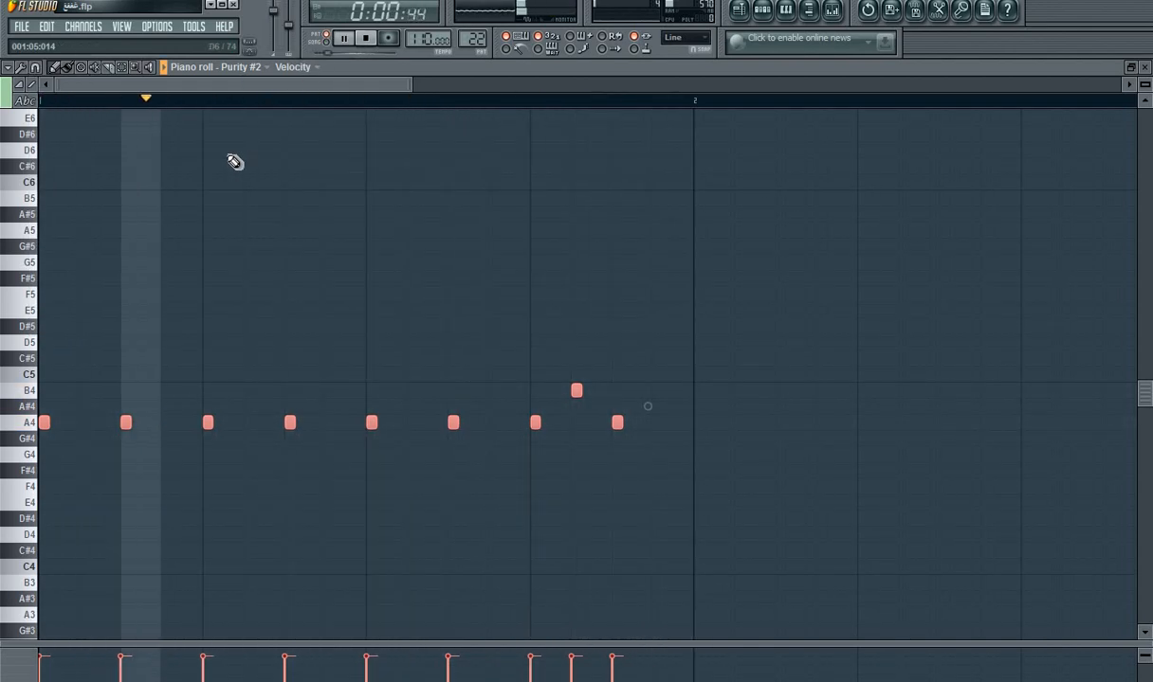
{"action": "left_click", "coordinate": [655, 376]}
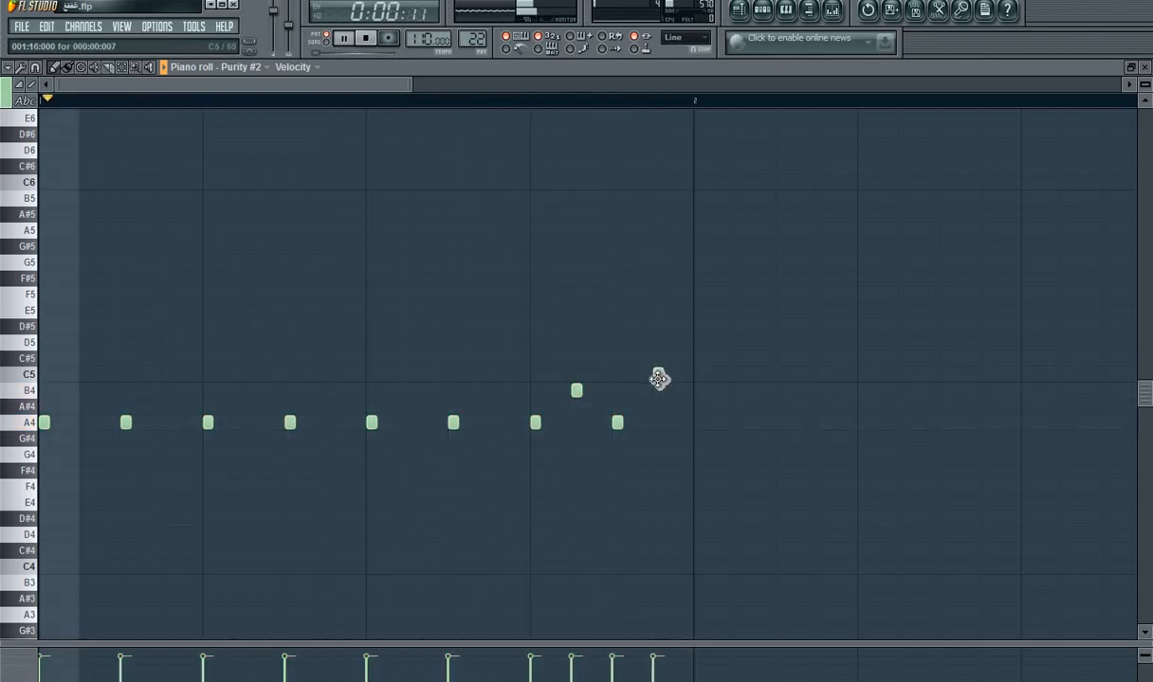
{"action": "left_click_drag", "start_coordinate": [659, 380], "coordinate": [655, 477]}
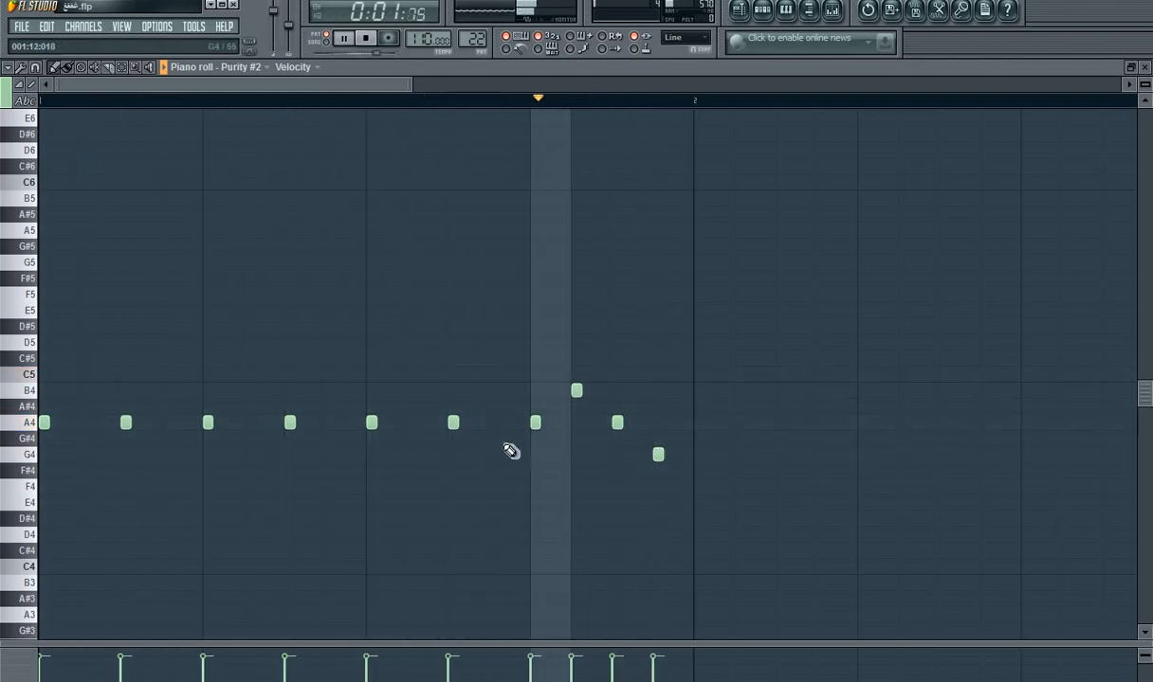
Step: Add short A3 notes at steps 1, 3 and 5, an octave below the existing Purity #2 melody
{"action": "scroll", "coordinate": [213, 461], "scroll_direction": "down", "scroll_amount": 2}
{"action": "scroll", "coordinate": [213, 460], "scroll_direction": "down", "scroll_amount": 2}
{"action": "left_click", "coordinate": [47, 473]}
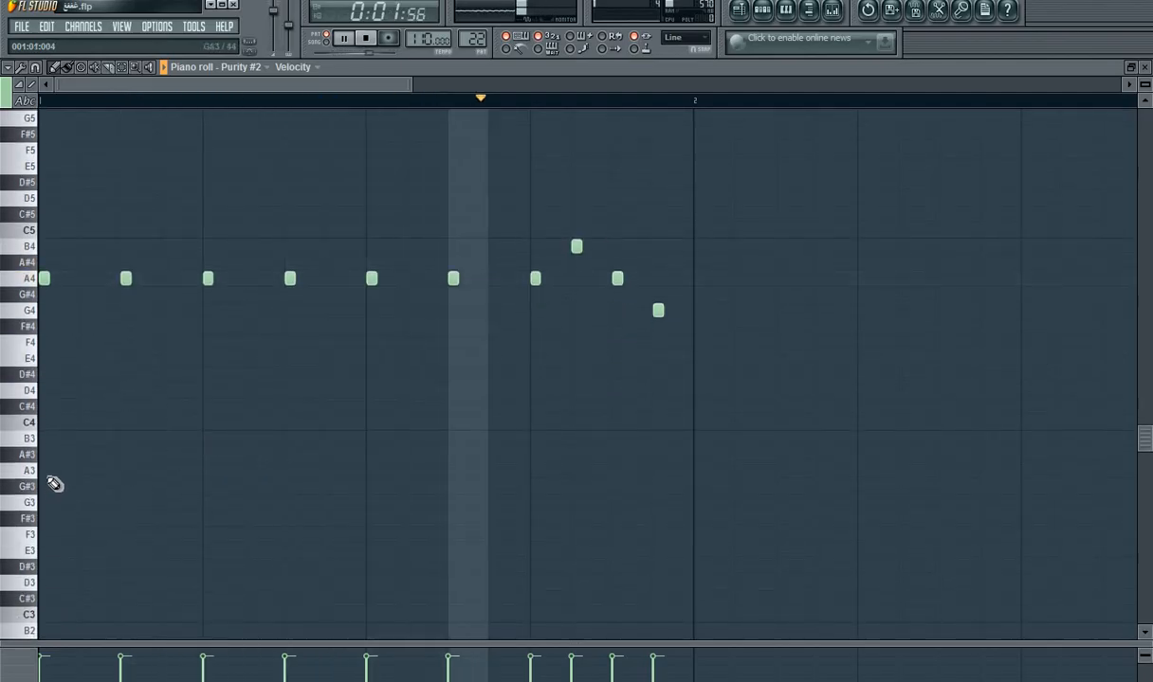
{"action": "left_click", "coordinate": [127, 470]}
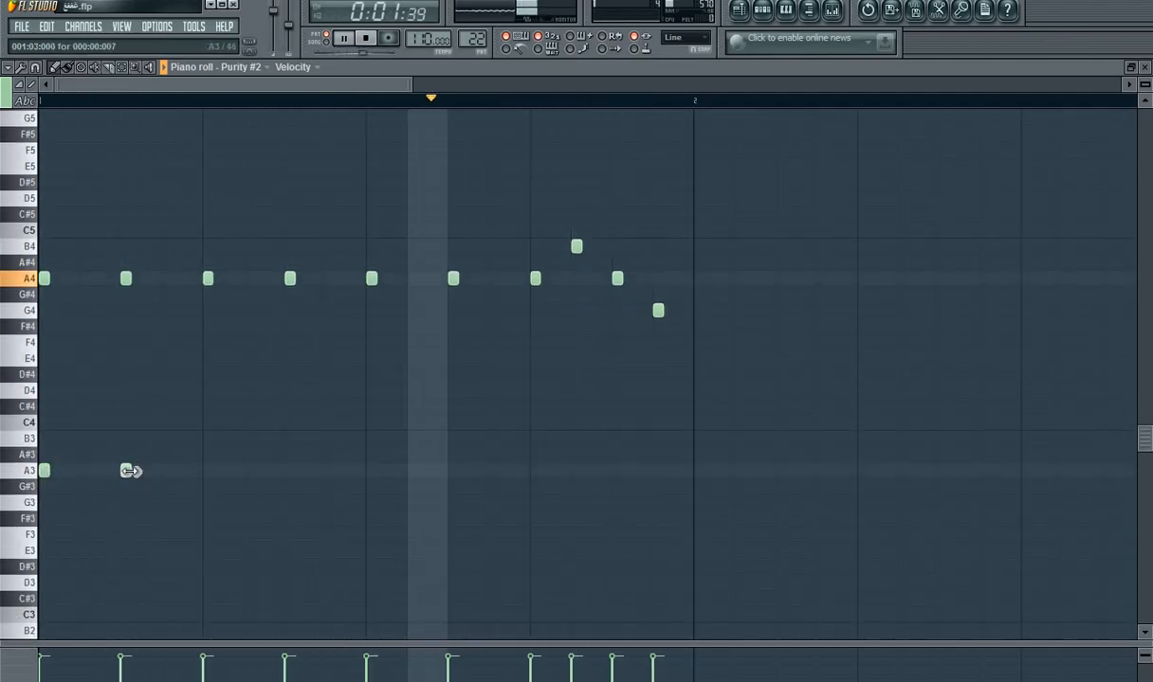
{"action": "left_click", "coordinate": [208, 470]}
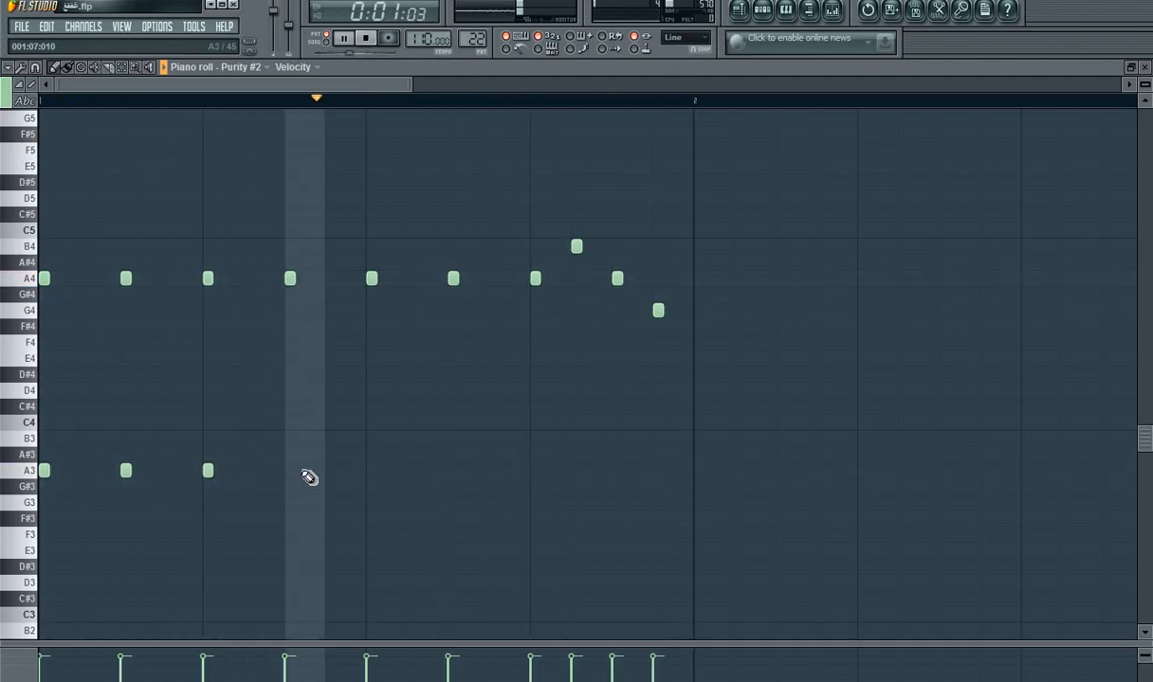
Step: Play the arrangement from just before bar 4 to hear the edited Pattern 22, and pause it
{"action": "left_click", "coordinate": [738, 10]}
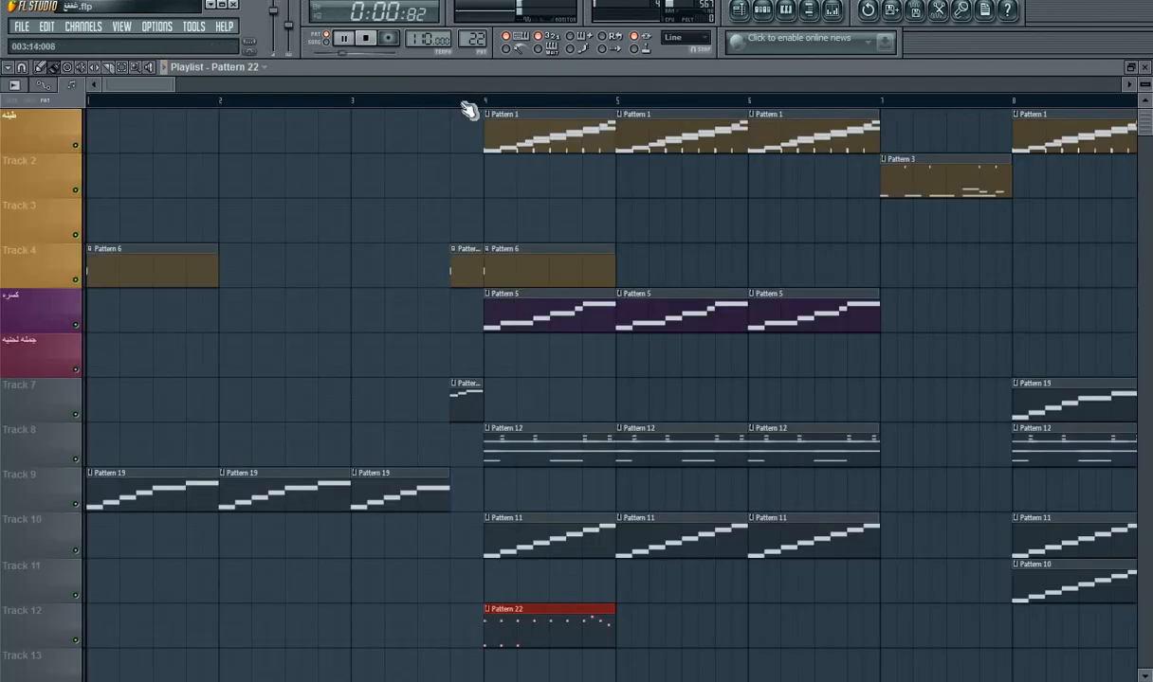
{"action": "left_click", "coordinate": [463, 103]}
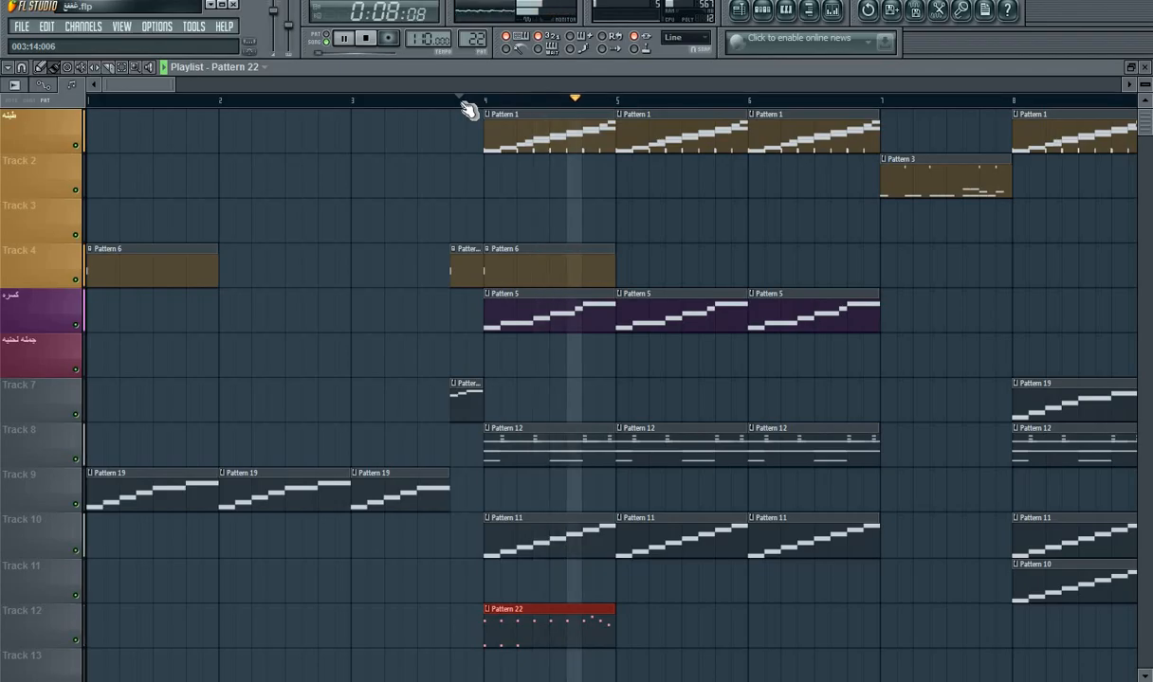
{"action": "key", "text": "space"}
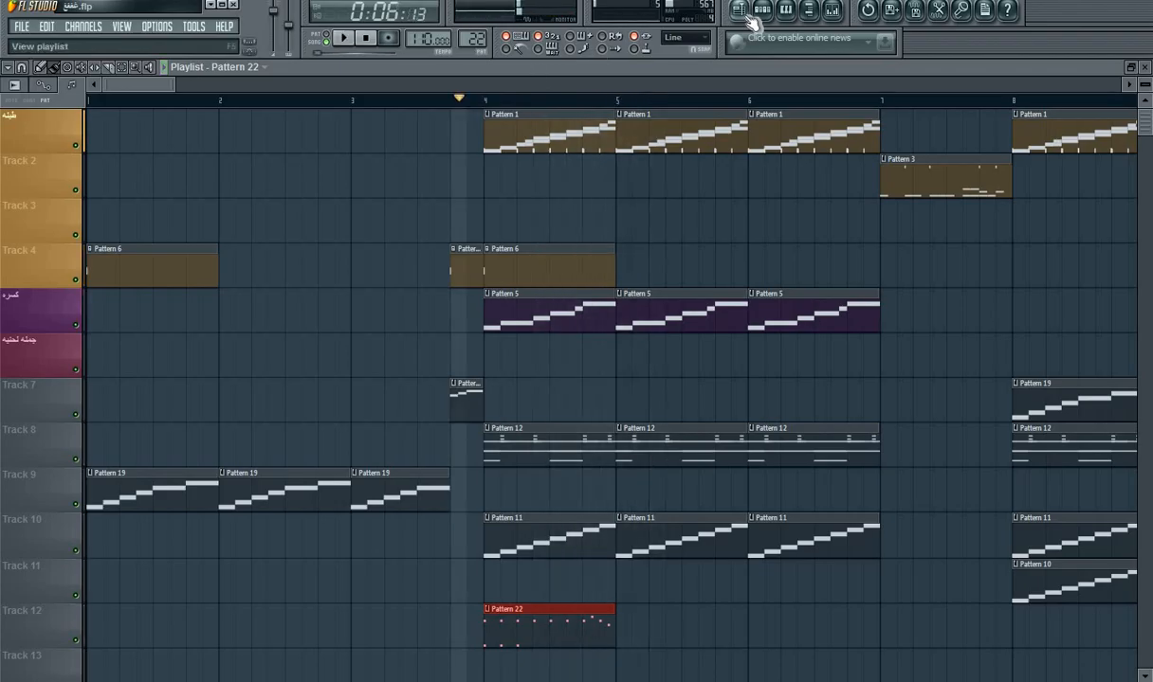
Step: Open the Purity #2 instrument from Pattern 22's step sequencer, choose its Ocean Harpsi piano preset and return to the playlist
{"action": "left_click", "coordinate": [762, 11]}
{"action": "right_click", "coordinate": [346, 467]}
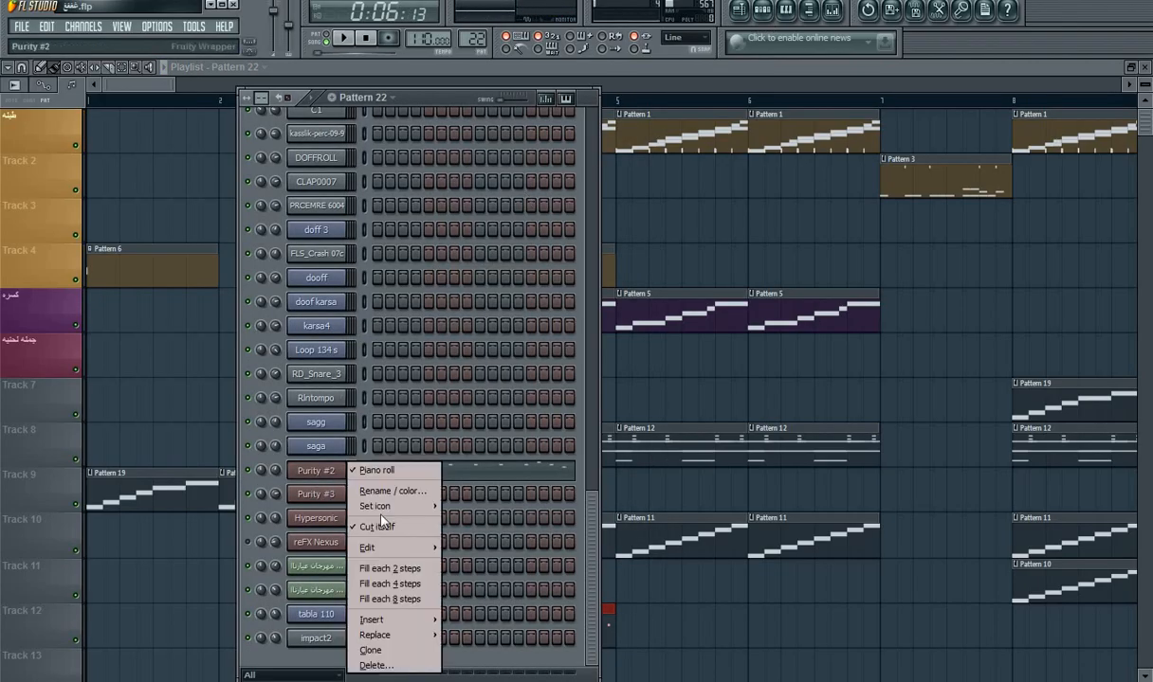
{"action": "left_click", "coordinate": [323, 497]}
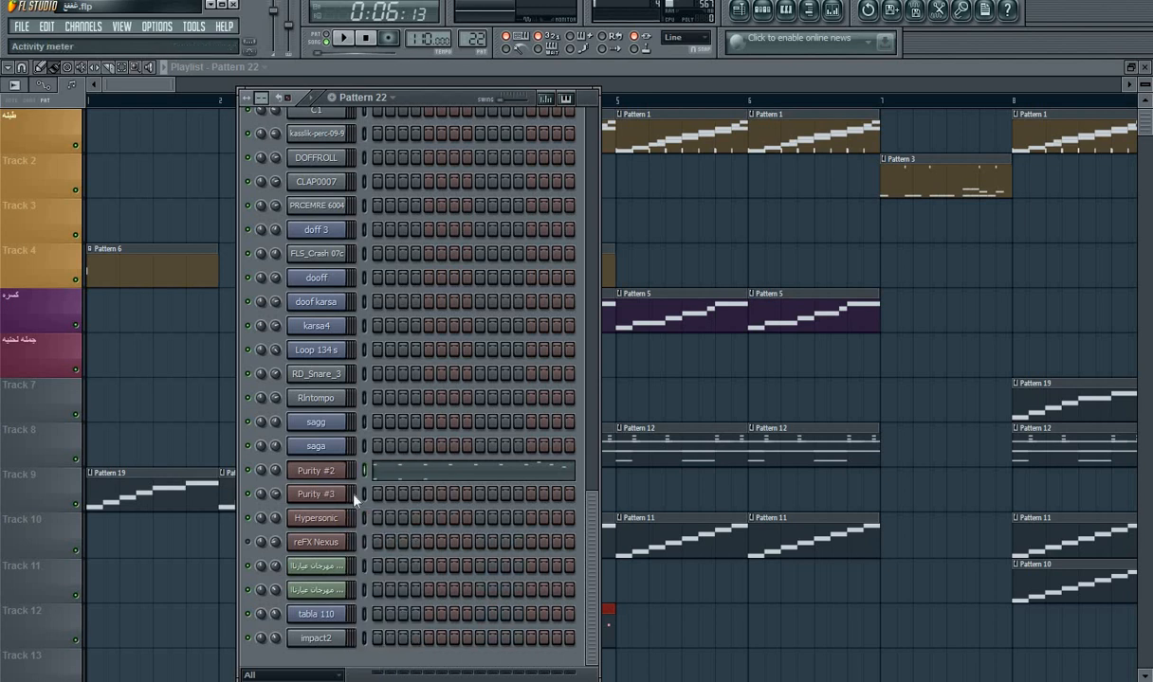
{"action": "key", "text": "space"}
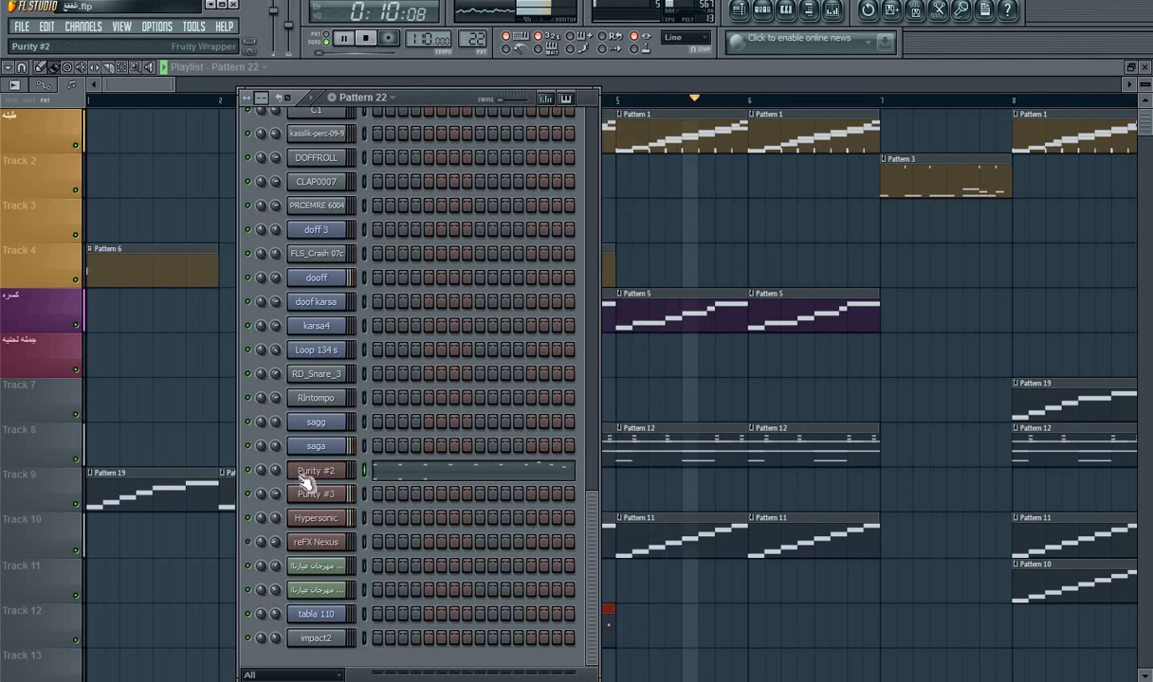
{"action": "key", "text": "space"}
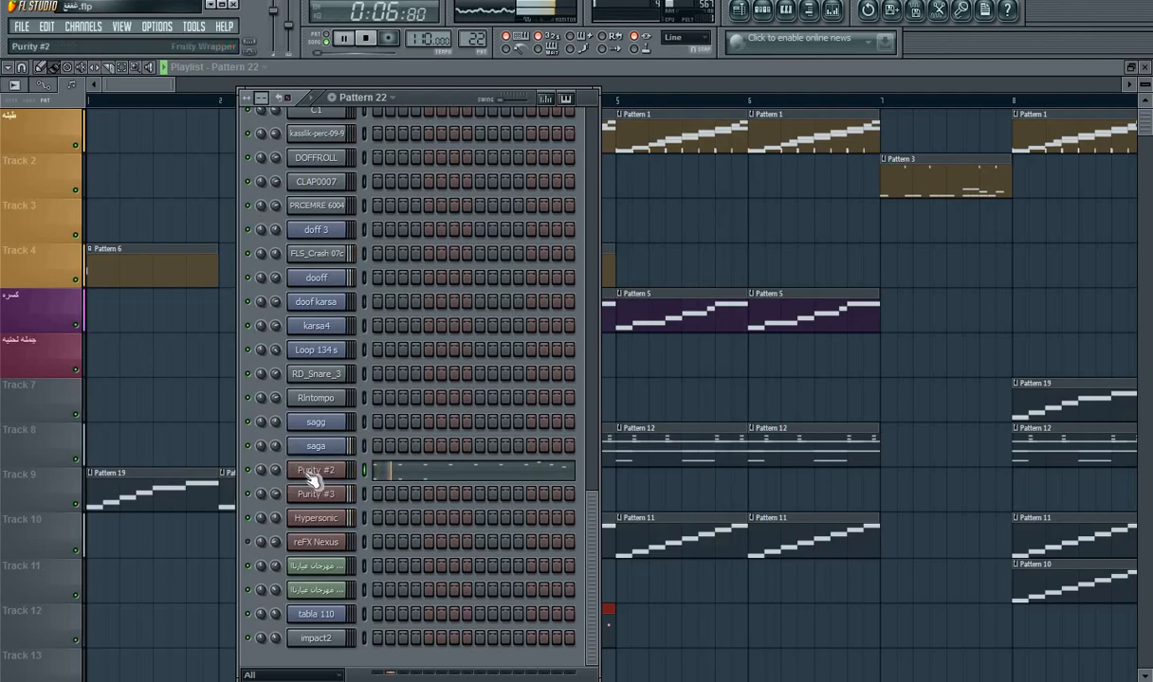
{"action": "left_click", "coordinate": [311, 478]}
{"action": "left_click", "coordinate": [467, 474]}
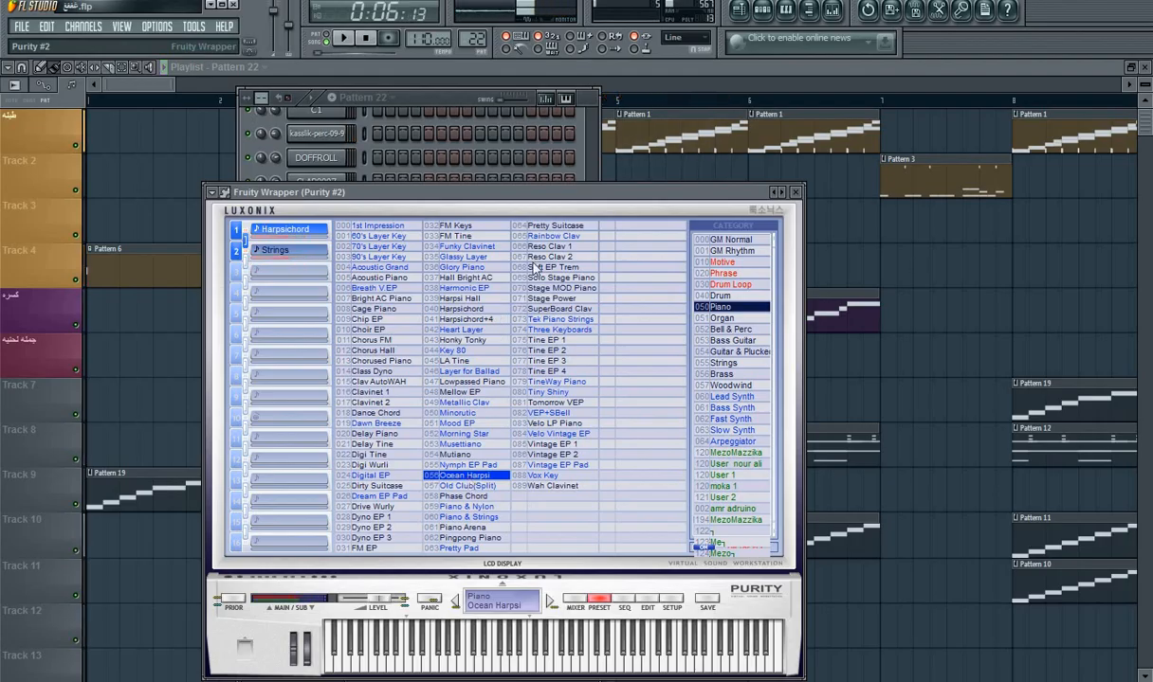
{"action": "left_click", "coordinate": [662, 84]}
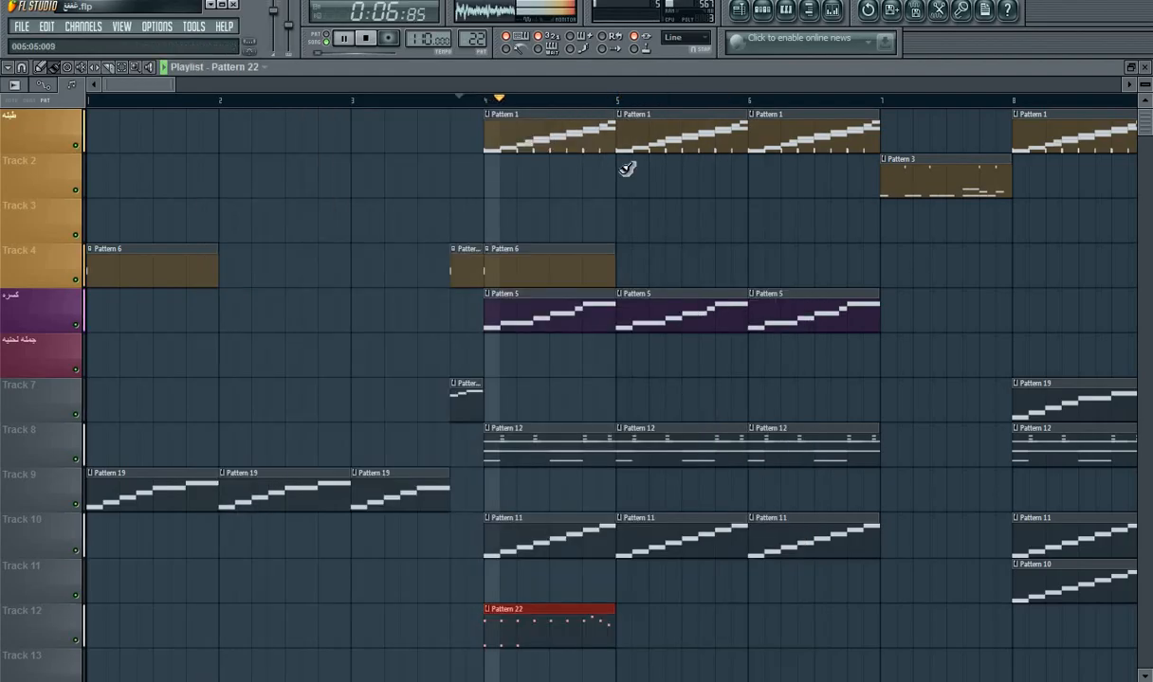
Step: Place Pattern 22 clips on Track 12 at bars 5 and 6 while the song plays
{"action": "left_click", "coordinate": [630, 621]}
{"action": "left_click_drag", "start_coordinate": [679, 641], "coordinate": [672, 641]}
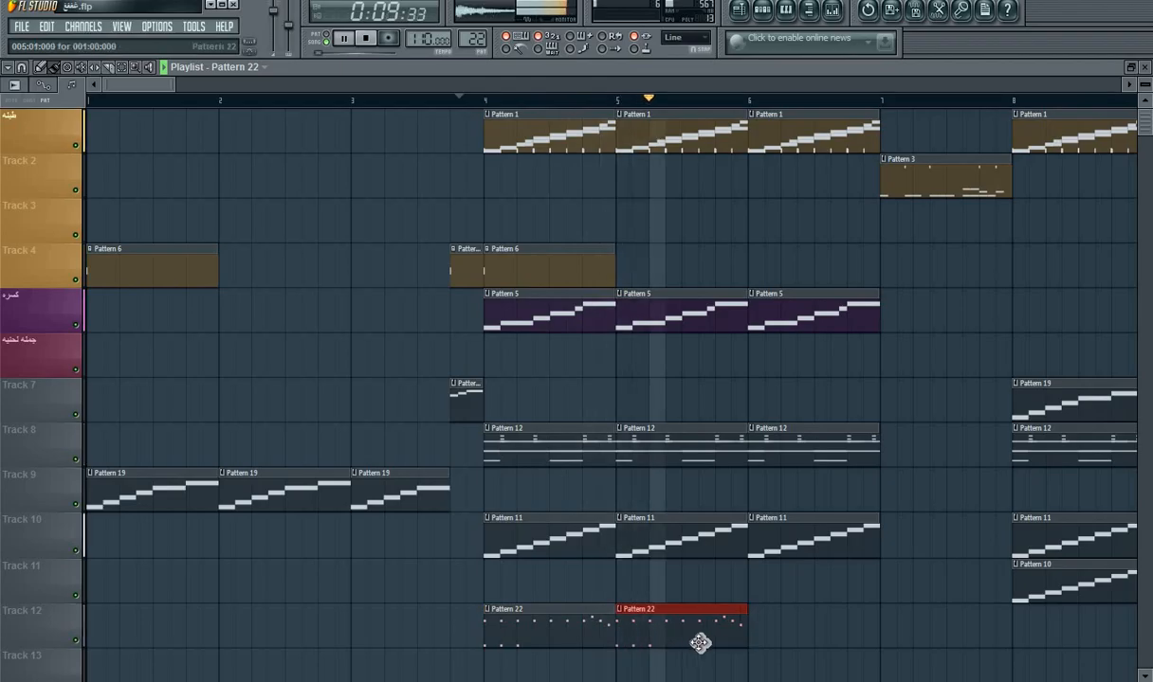
{"action": "left_click", "coordinate": [758, 637]}
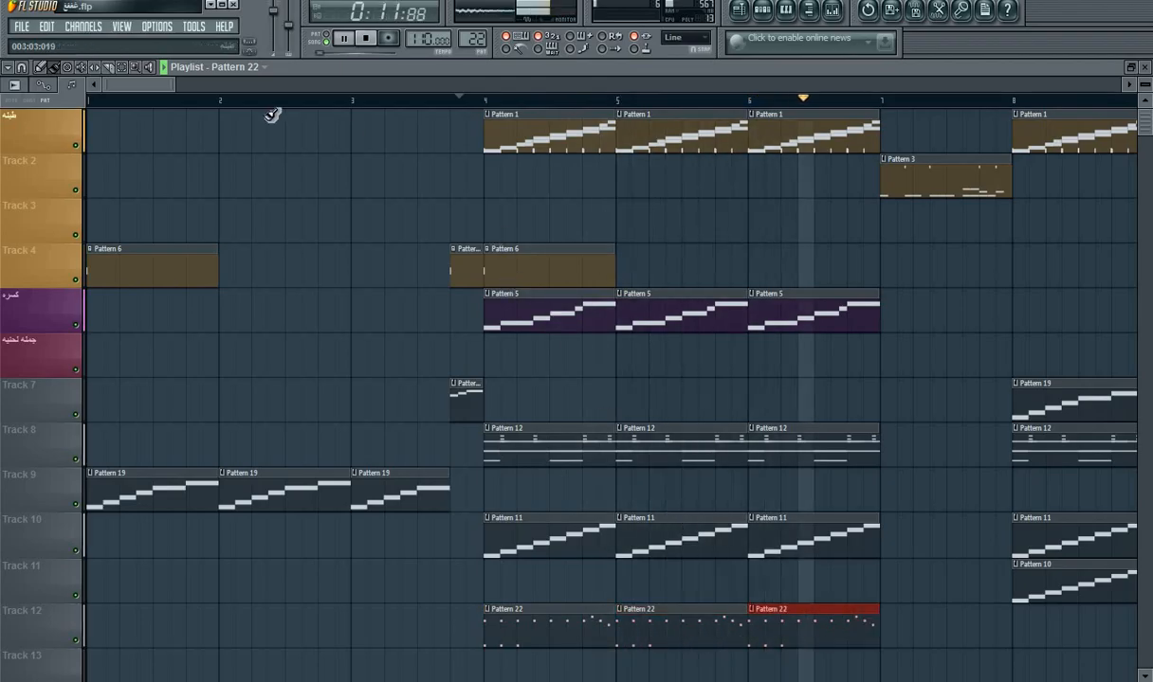
{"action": "left_click_drag", "start_coordinate": [135, 90], "coordinate": [187, 103]}
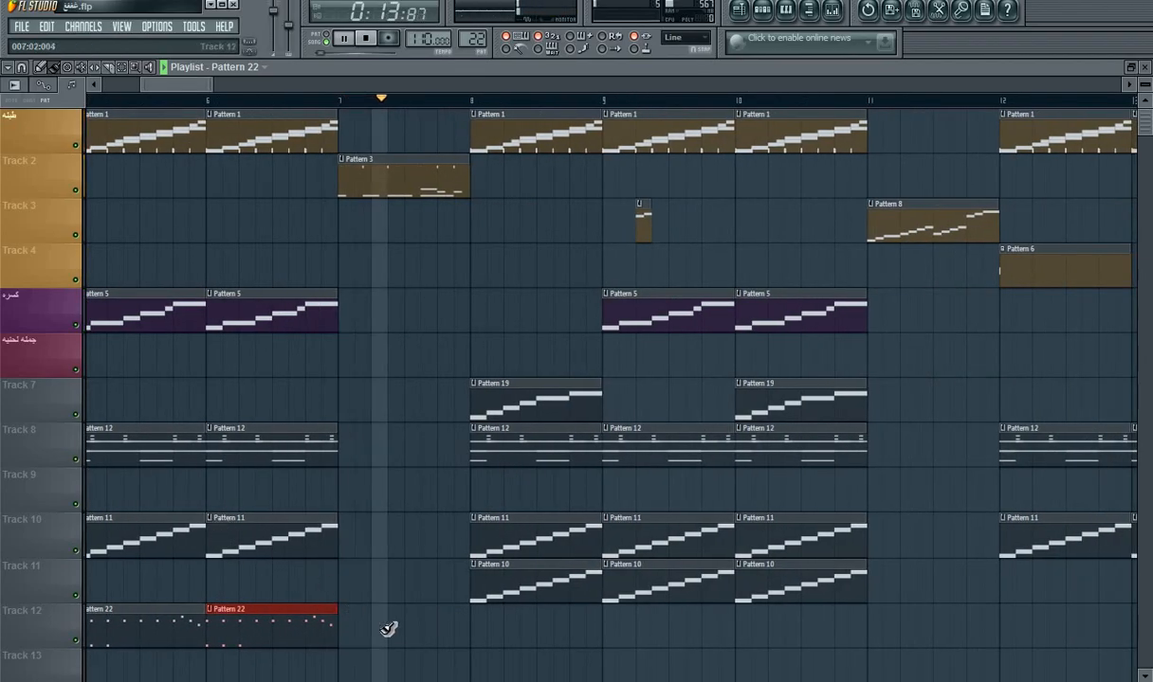
Step: Place Pattern 22 clips on Track 12 at bars 8, 9 and 10 and replay the song
{"action": "left_click", "coordinate": [477, 623]}
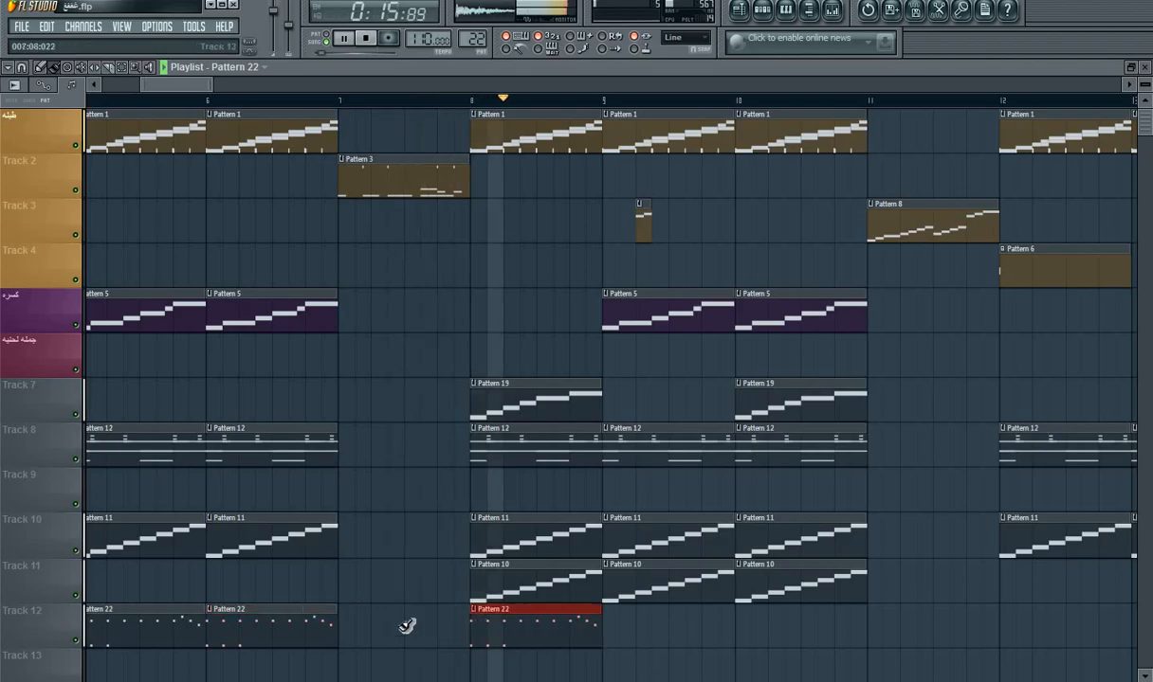
{"action": "left_click", "coordinate": [609, 637]}
{"action": "key", "text": "space"}
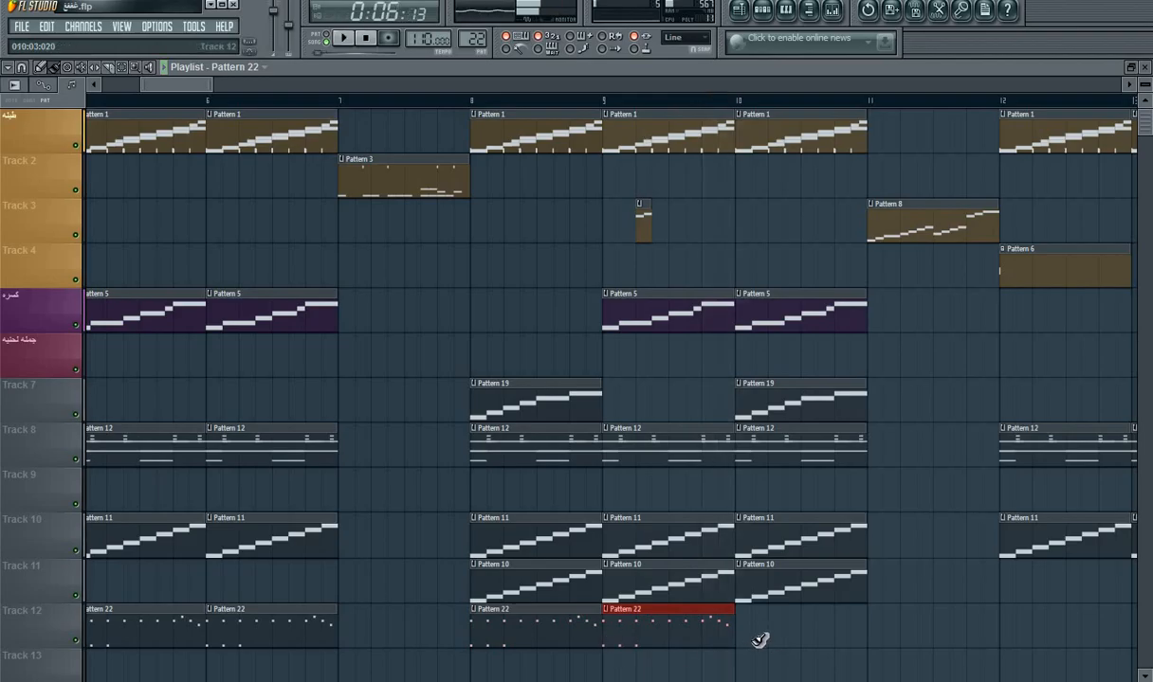
{"action": "left_click", "coordinate": [744, 635]}
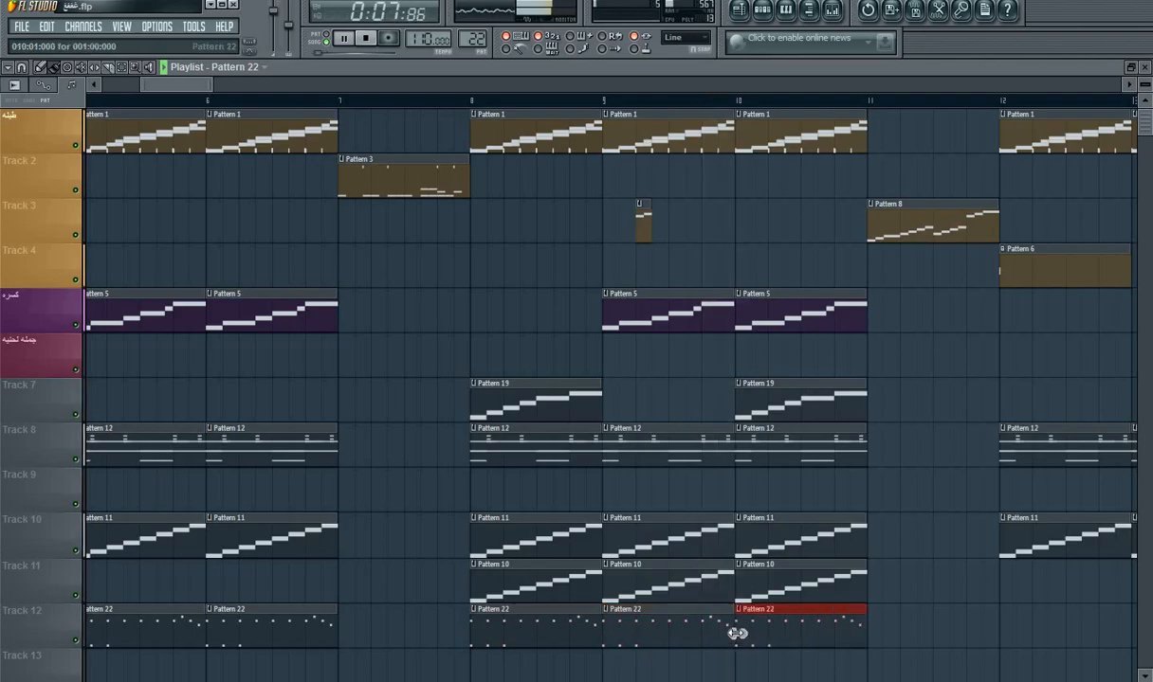
{"action": "key", "text": "space"}
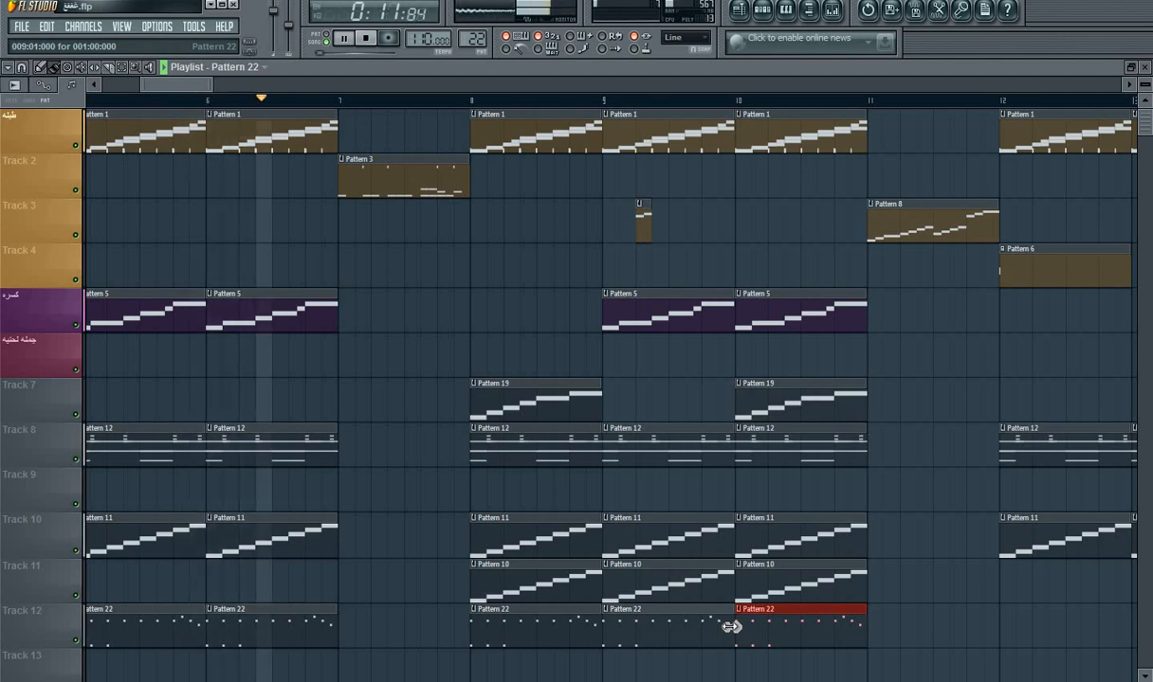
Step: Place a Pattern 22 clip on Track 12 in bar 7, shortened to one beat at the bar's end
{"action": "left_click", "coordinate": [351, 626]}
{"action": "left_click_drag", "start_coordinate": [342, 627], "coordinate": [442, 643]}
{"action": "key", "text": "space"}
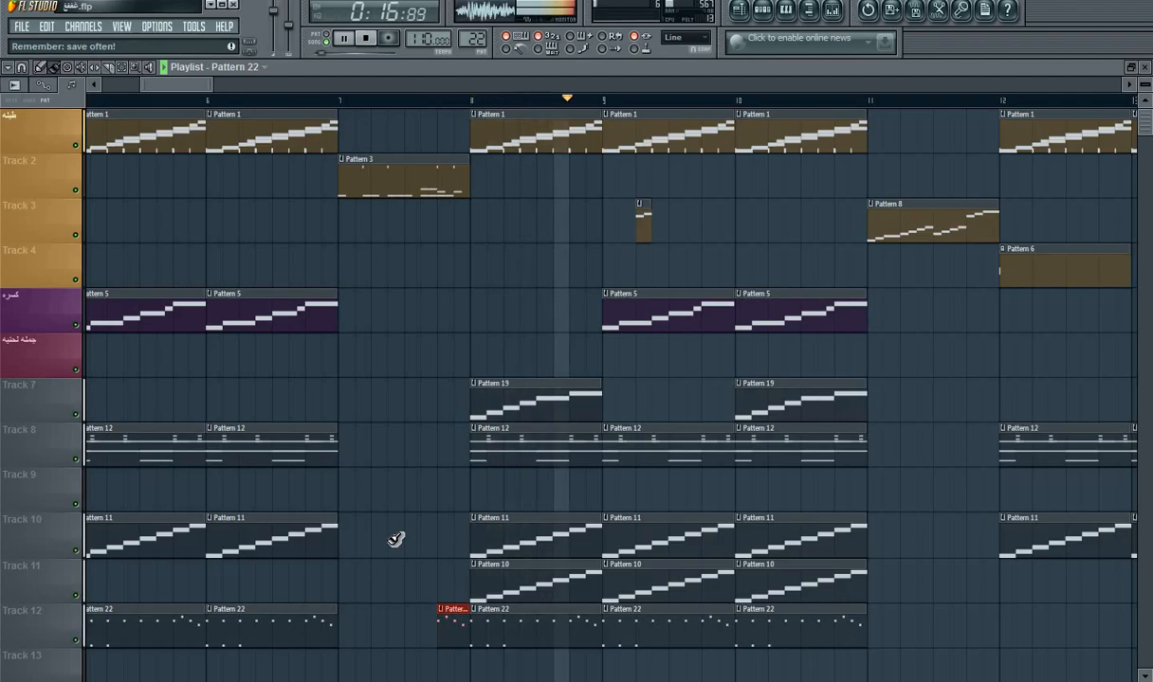
Step: Place four two-step Pattern 22 clips on Track 12 across bar 11, one on each beat, and replay the song
{"action": "left_click", "coordinate": [902, 628]}
{"action": "right_click", "coordinate": [914, 633]}
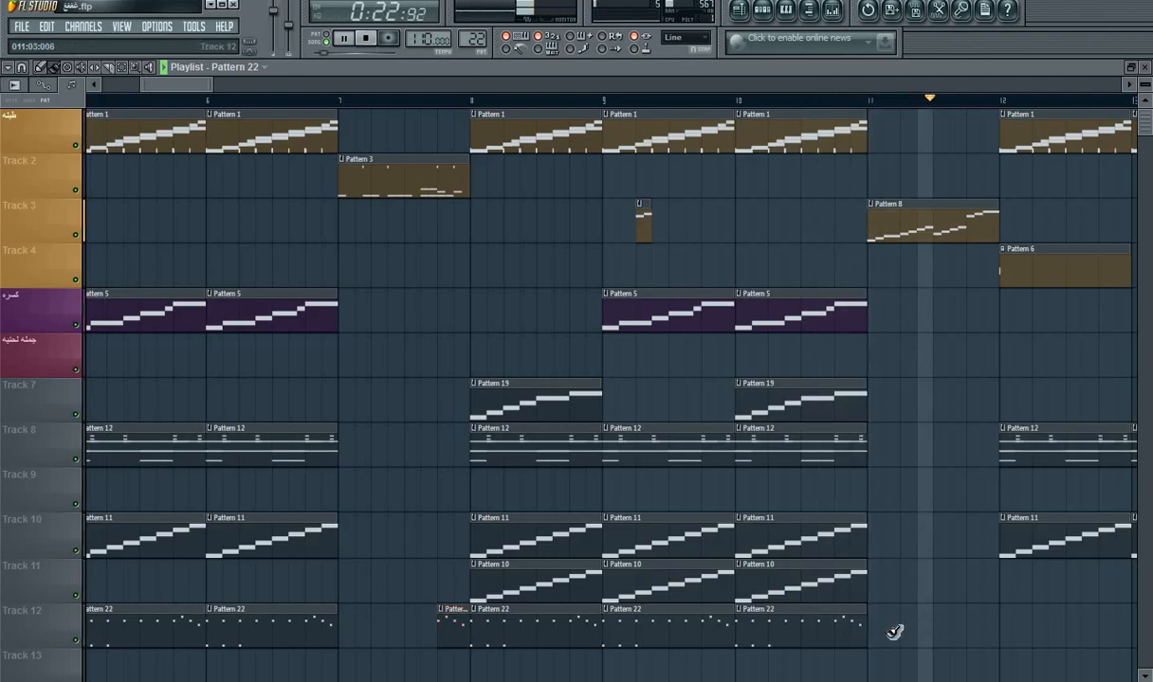
{"action": "left_click", "coordinate": [895, 630]}
{"action": "key", "text": "space"}
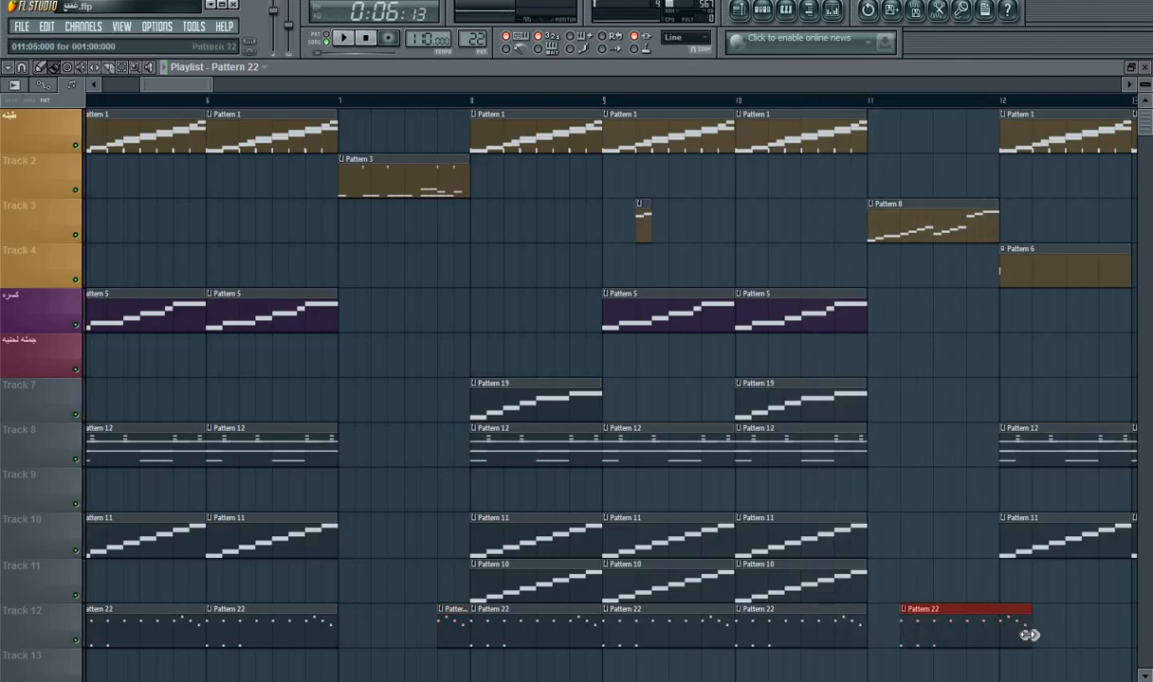
{"action": "left_click_drag", "start_coordinate": [1029, 635], "coordinate": [921, 643]}
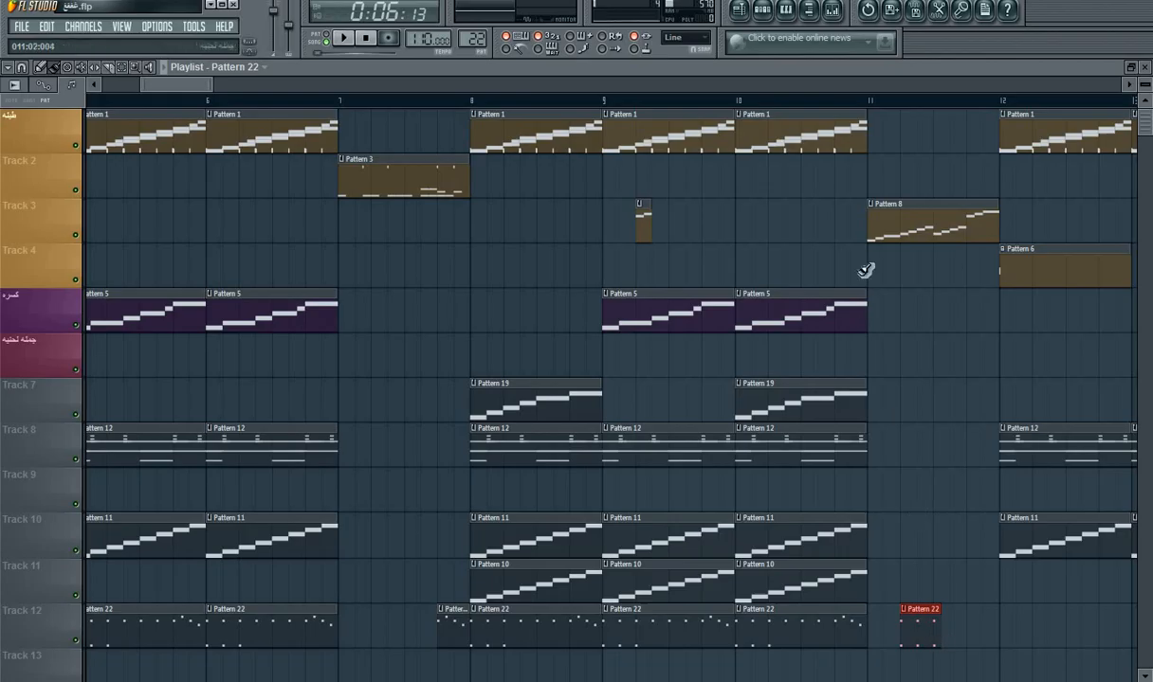
{"action": "left_click", "coordinate": [785, 99]}
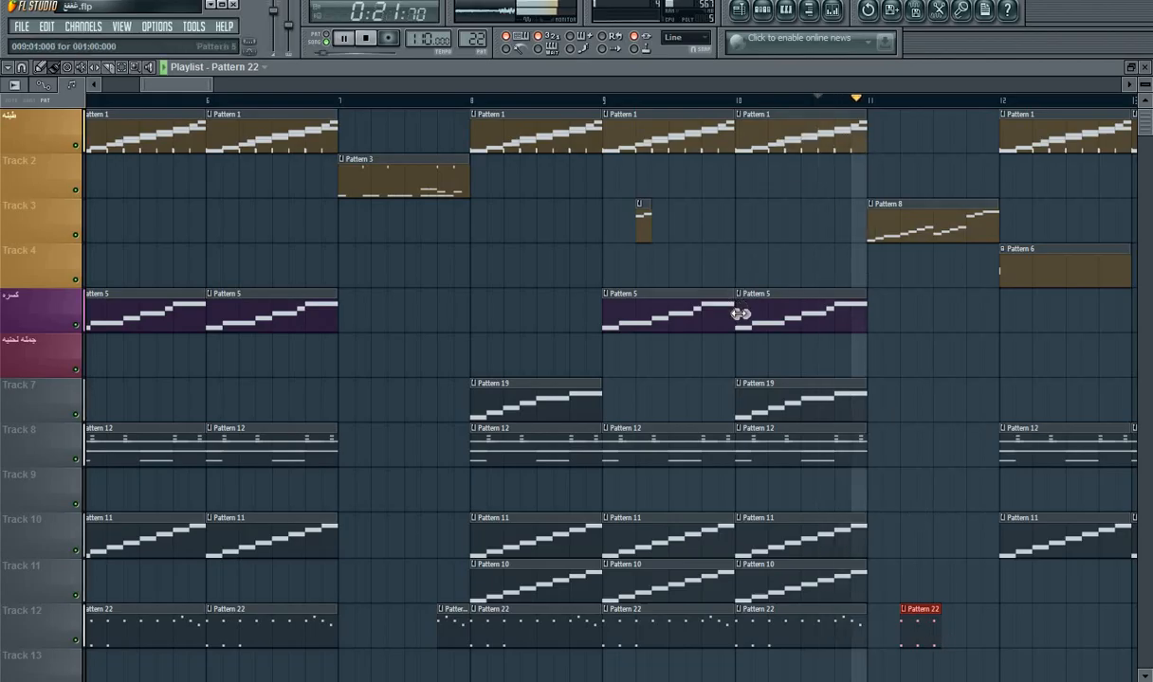
{"action": "key", "text": "space"}
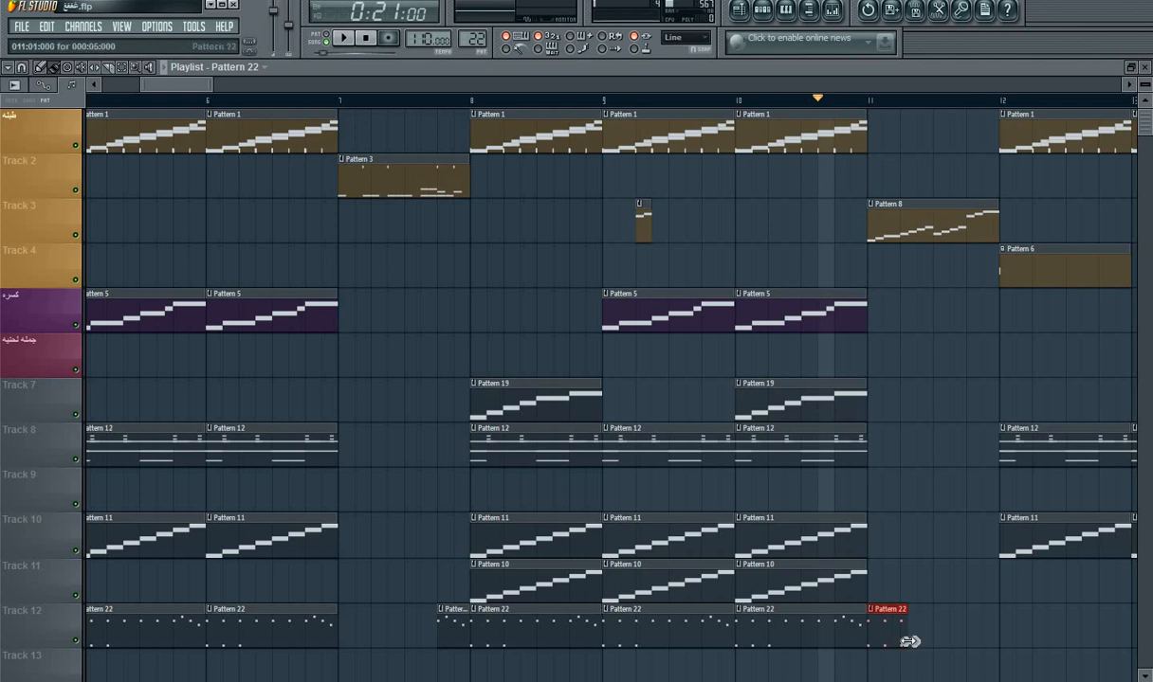
{"action": "left_click", "coordinate": [905, 639]}
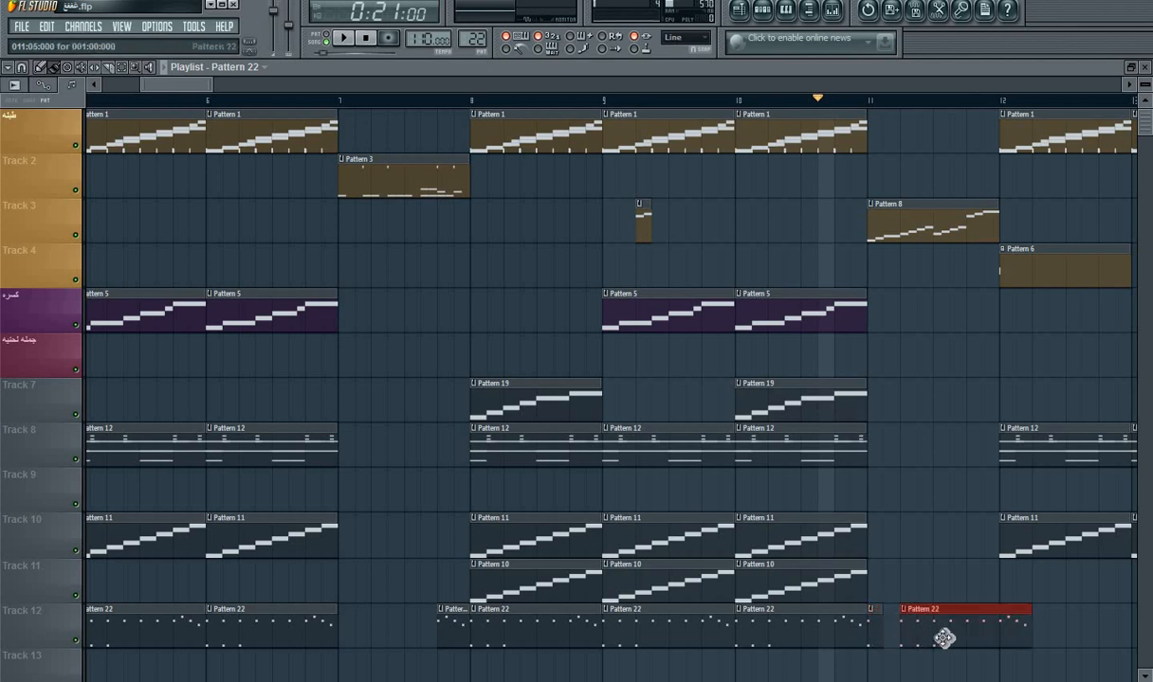
{"action": "right_click", "coordinate": [941, 638]}
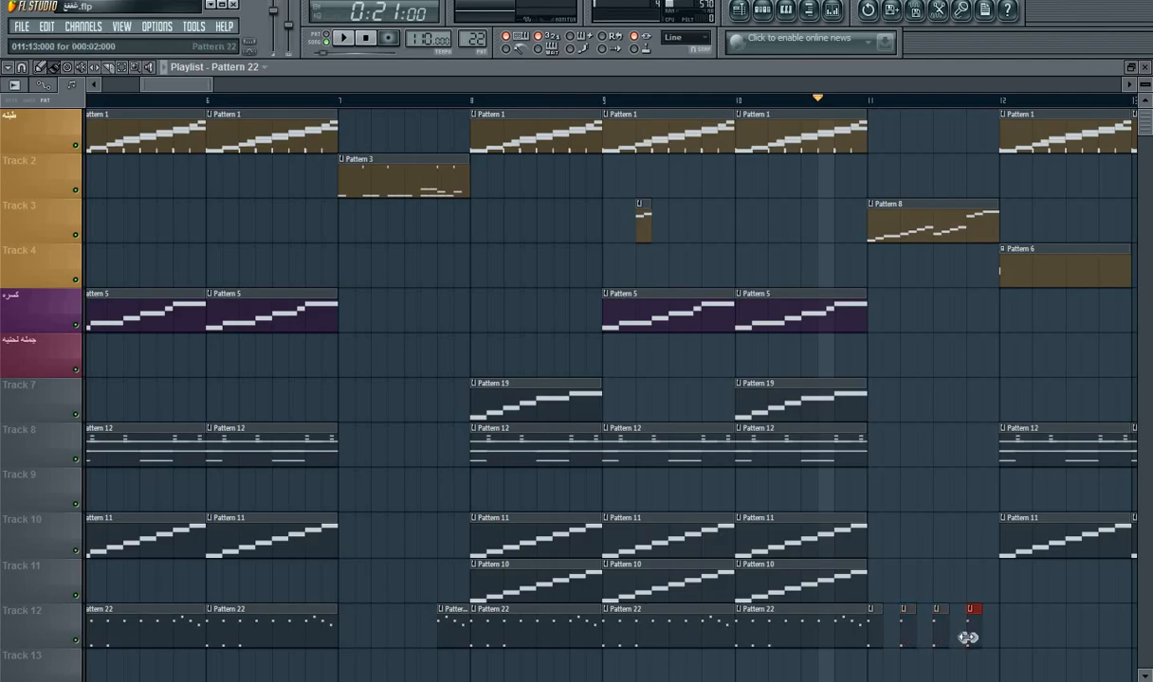
{"action": "key", "text": "space"}
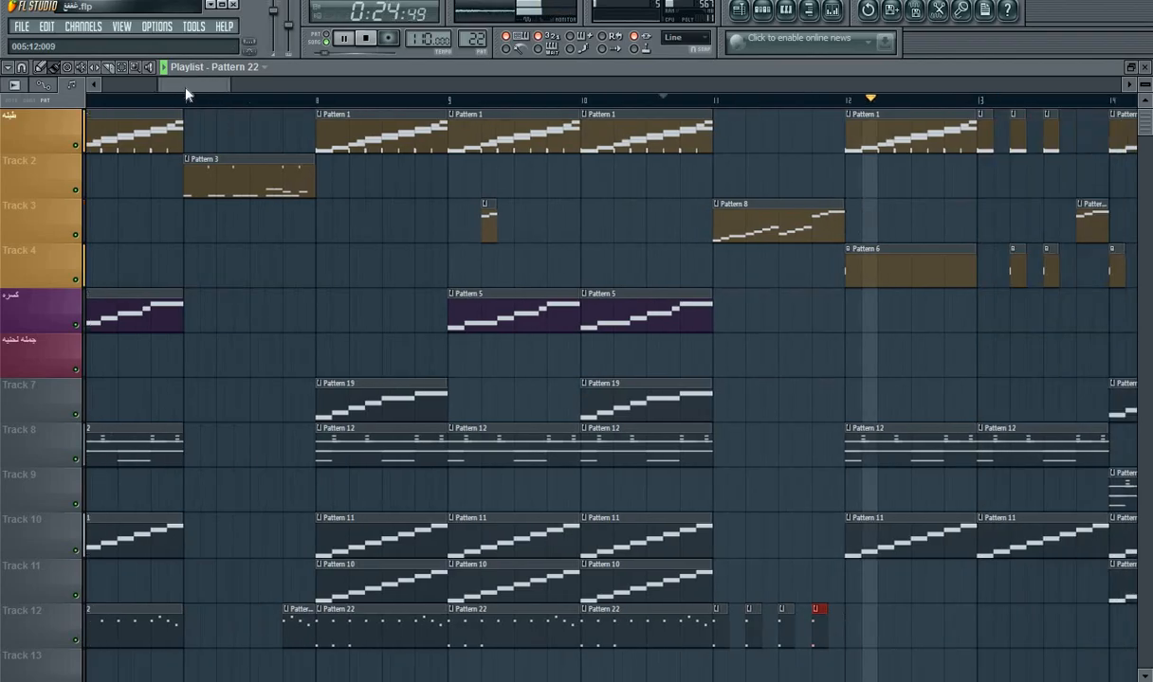
Step: Fill bars 12 and 13 of Track 12 with back-to-back two-step Pattern 22 clips, replaying the song in between
{"action": "key", "text": "space"}
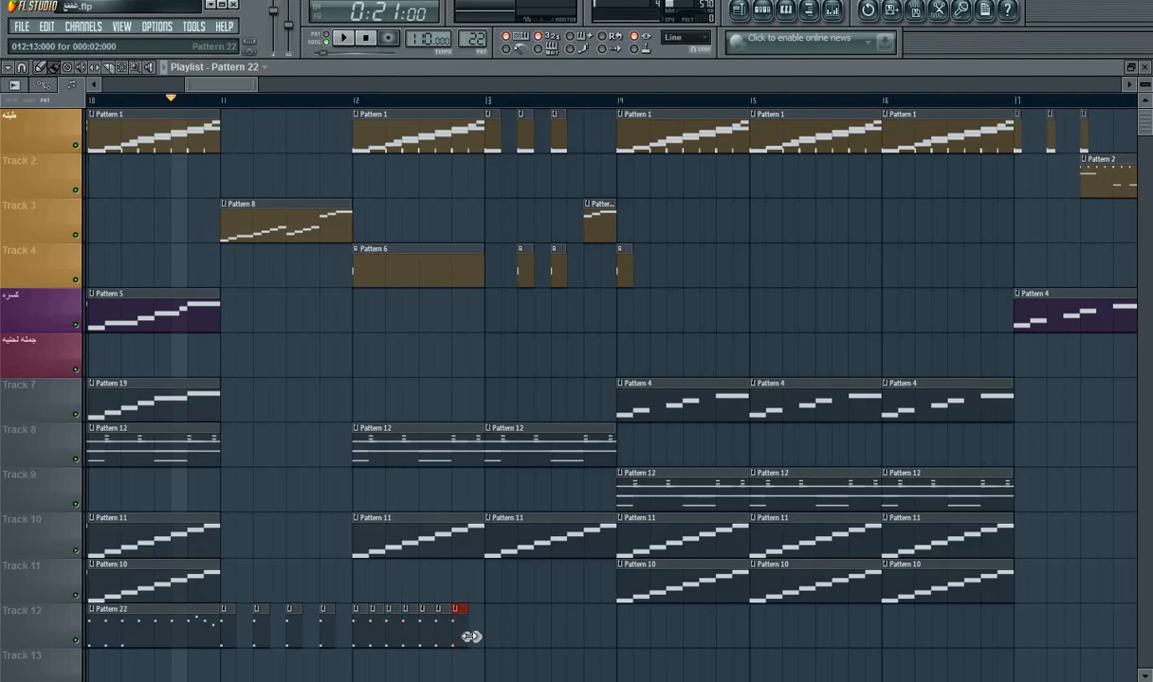
{"action": "key", "text": "space"}
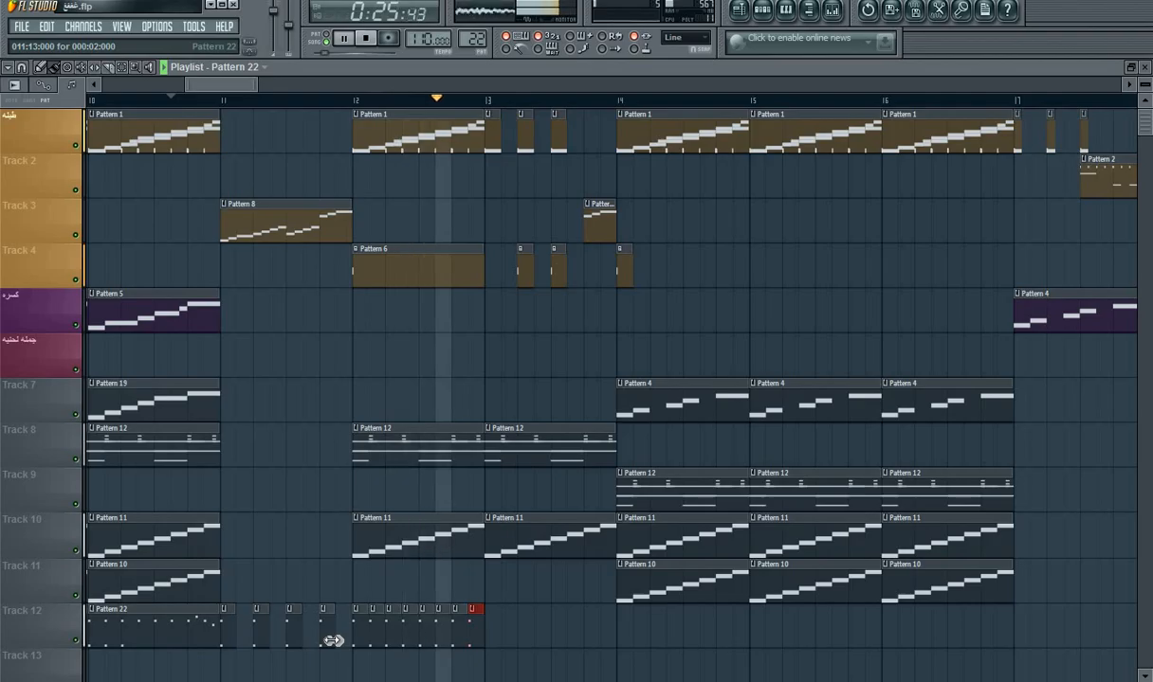
{"action": "key", "text": "space"}
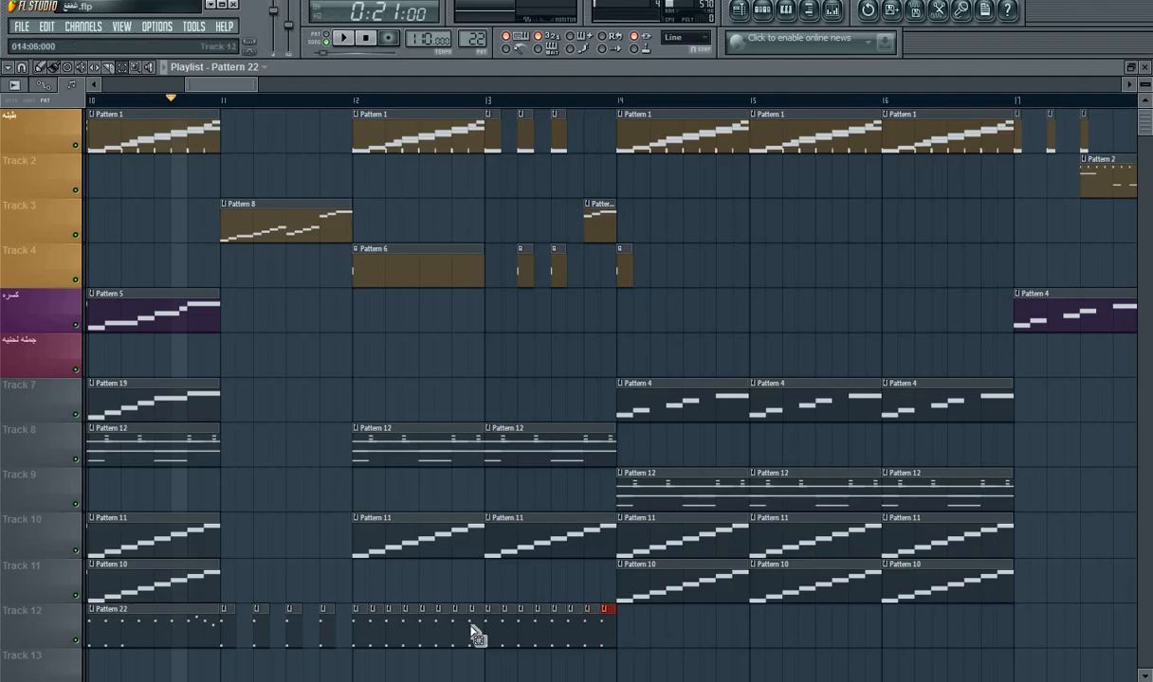
Step: Select the short Pattern 22 clips in bars 12 and 13 of Track 12 and duplicate them over bars 14 to 17
{"action": "left_click_drag", "start_coordinate": [656, 630], "coordinate": [363, 633]}
{"action": "key", "text": "ctrl+b"}
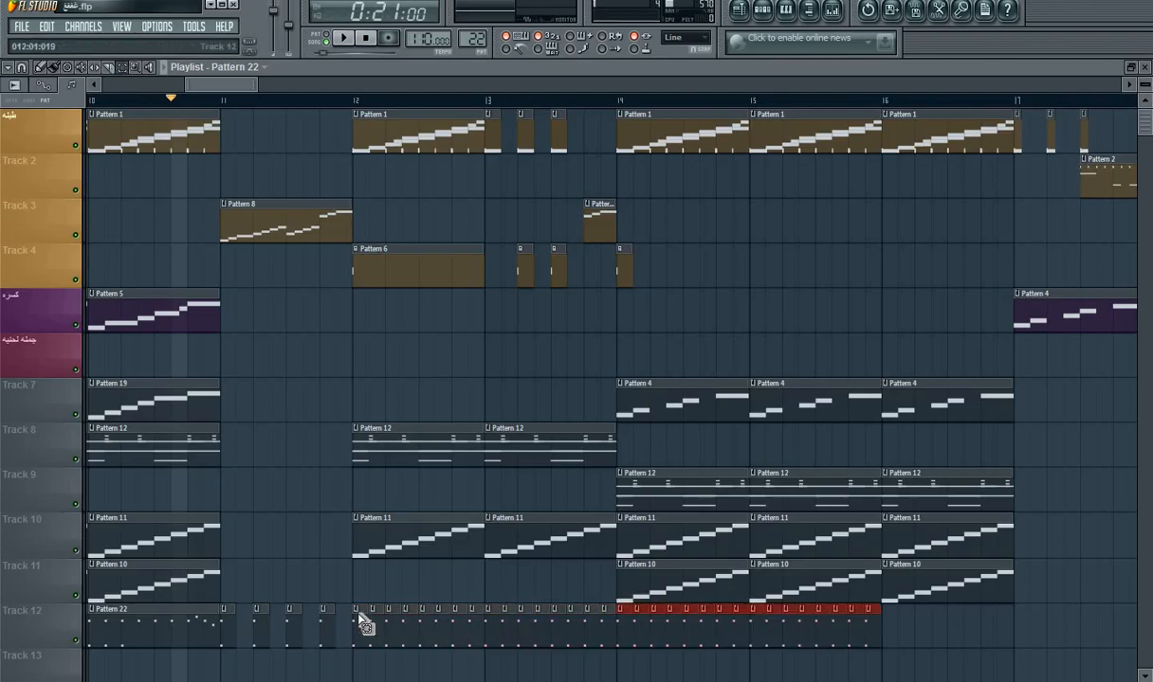
{"action": "key", "text": "ctrl+b"}
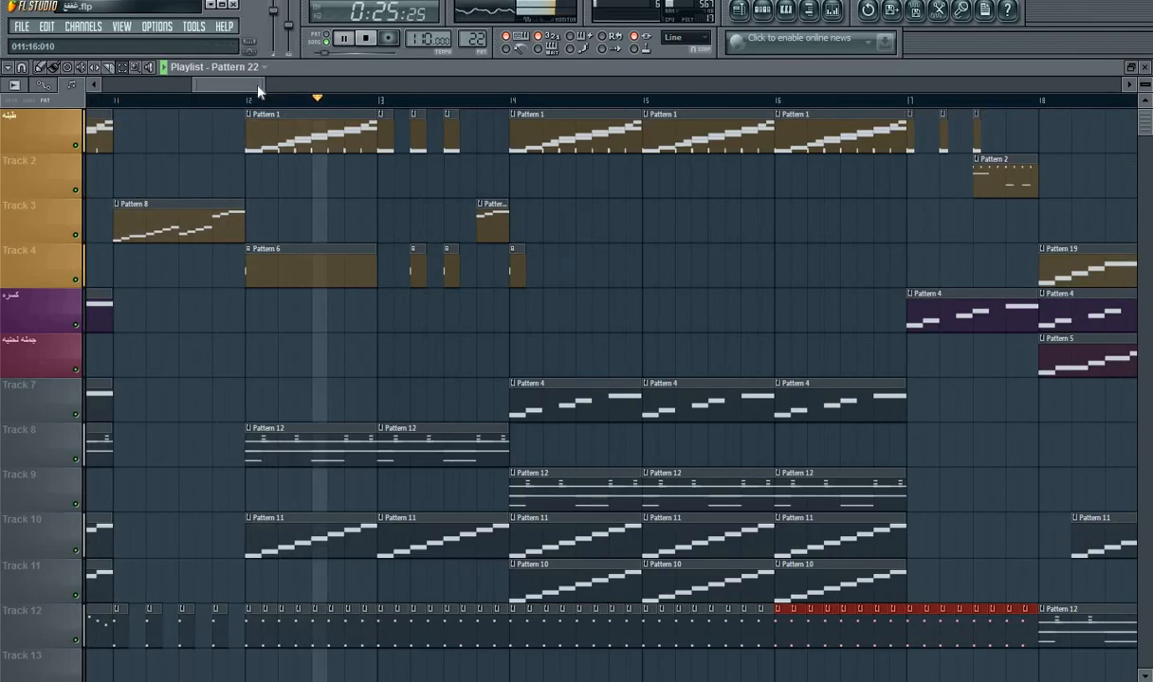
Step: With the Draw tool, remove the short Pattern 22 clips lying between the four beats of bar 13 on Track 12, except the last one
{"action": "left_click_drag", "start_coordinate": [256, 86], "coordinate": [231, 90]}
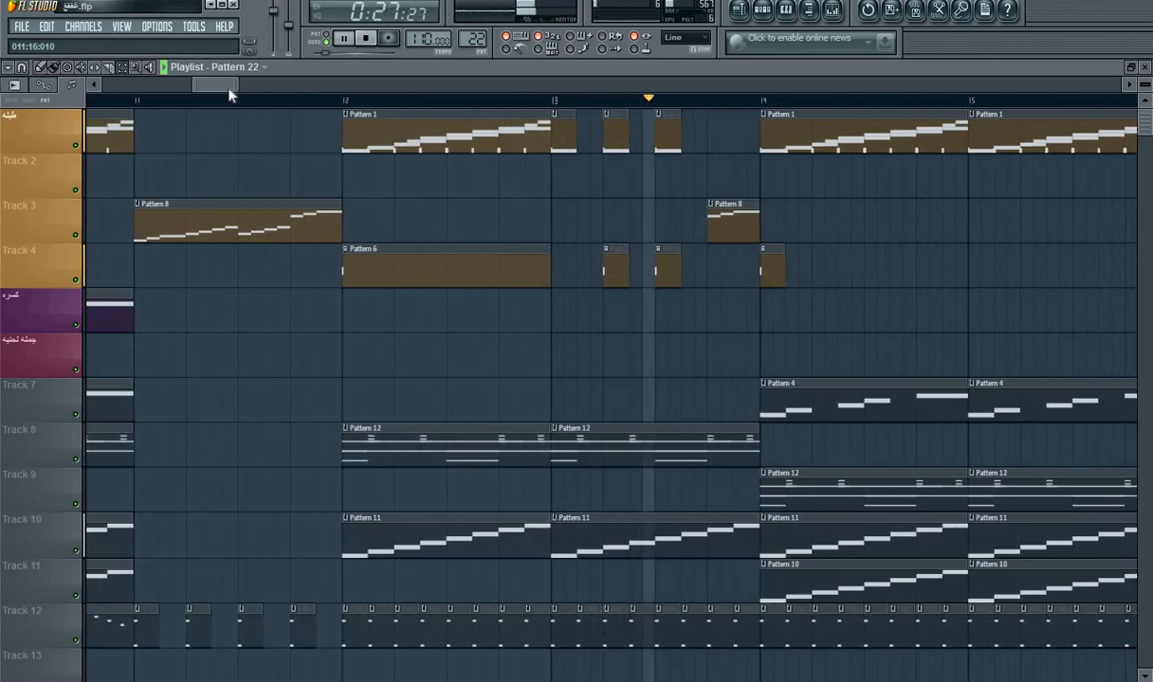
{"action": "key", "text": "space"}
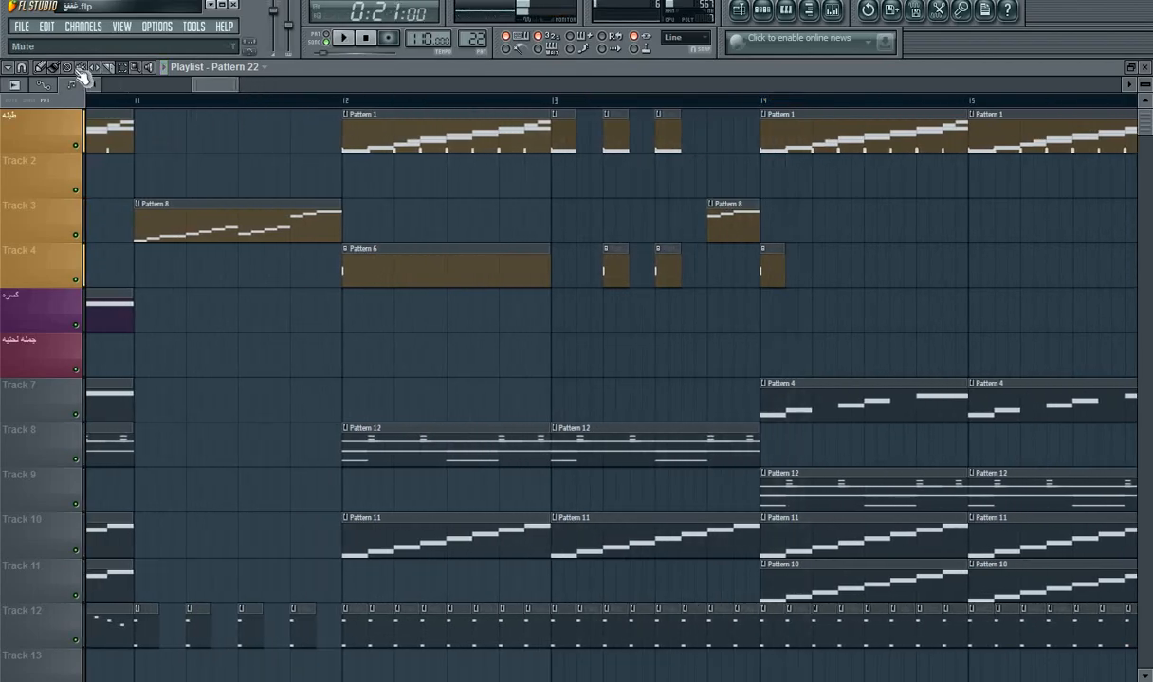
{"action": "left_click", "coordinate": [23, 68]}
{"action": "left_click", "coordinate": [43, 69]}
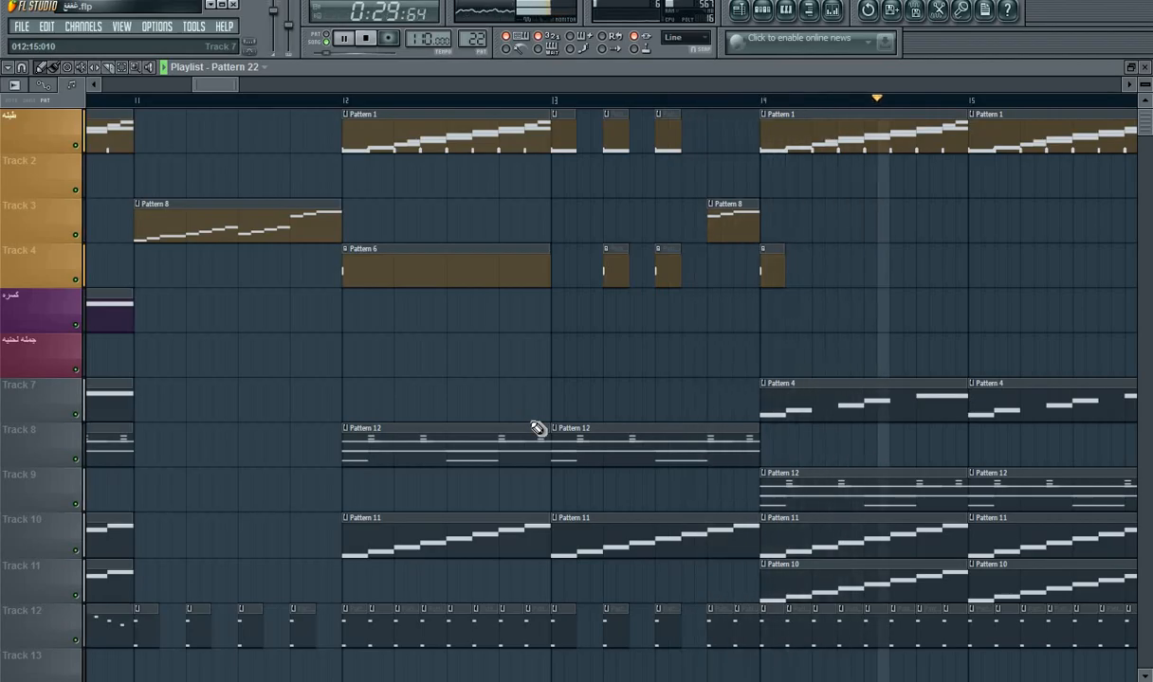
Step: Place full-bar Pattern 22 clips on Track 13 at bars 18 and 19 while the song plays
{"action": "left_click_drag", "start_coordinate": [210, 87], "coordinate": [255, 87]}
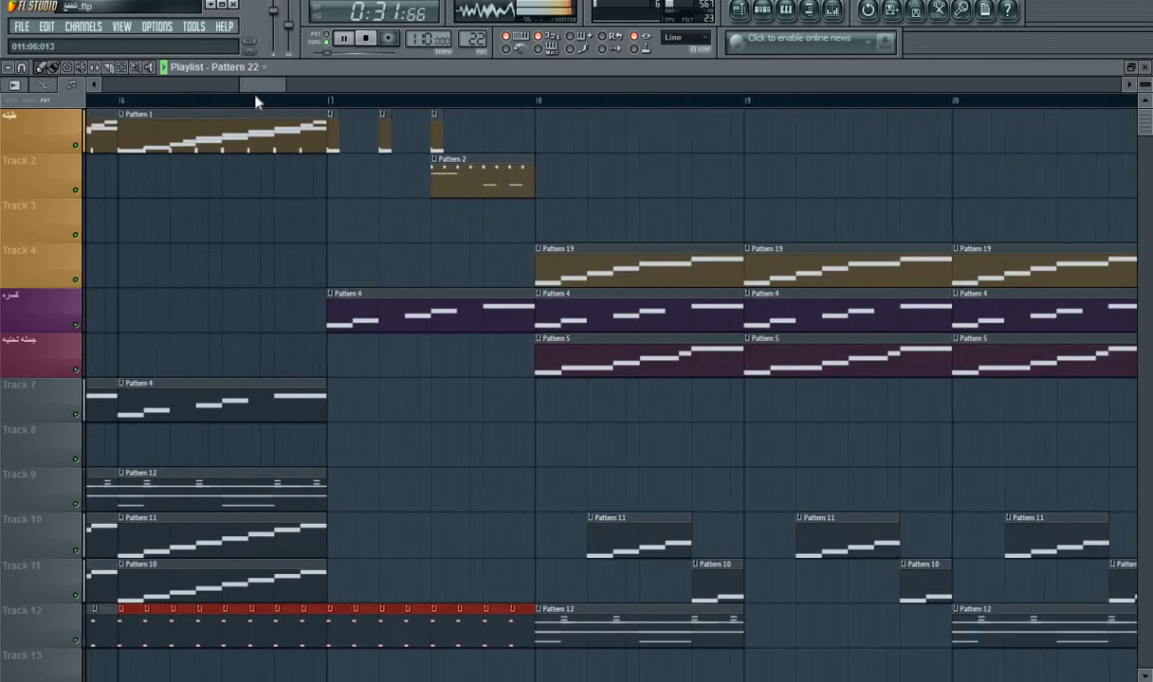
{"action": "left_click", "coordinate": [540, 667]}
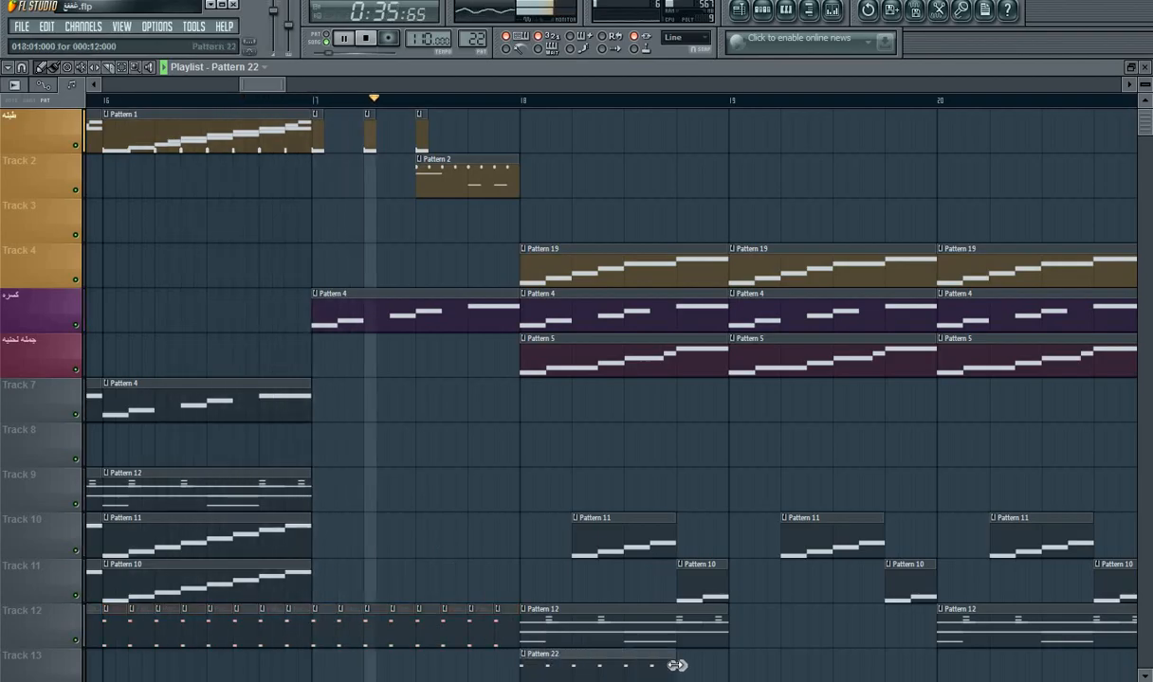
{"action": "left_click_drag", "start_coordinate": [736, 665], "coordinate": [726, 670]}
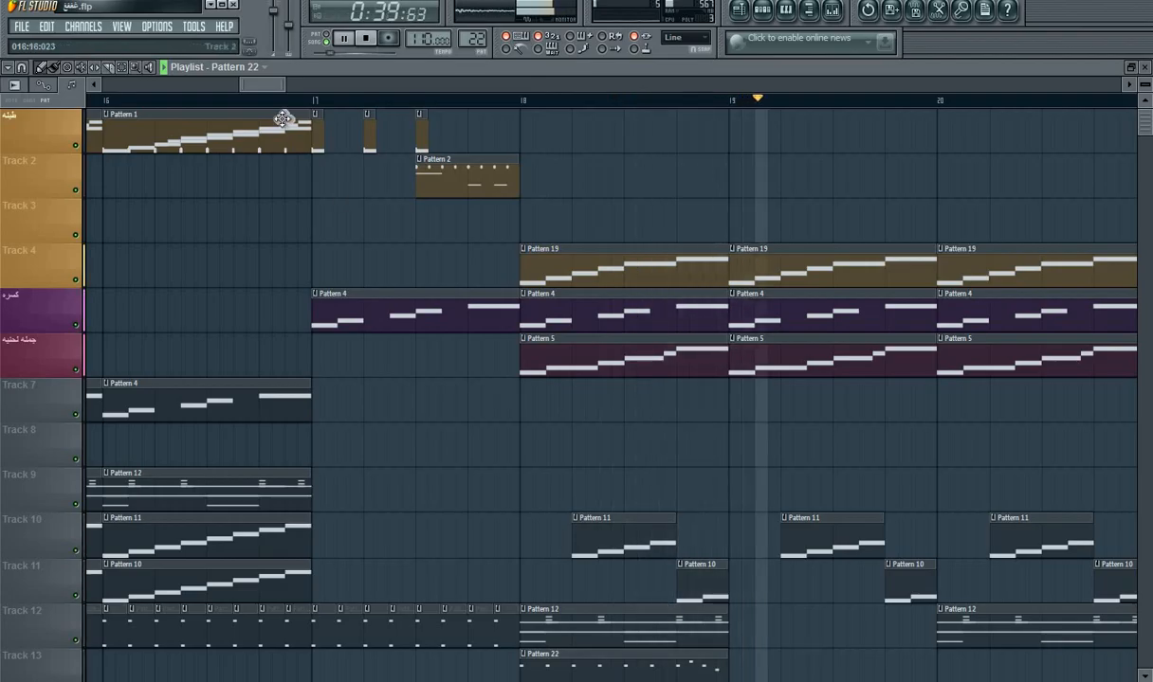
{"action": "left_click_drag", "start_coordinate": [274, 86], "coordinate": [282, 87]}
{"action": "left_click_drag", "start_coordinate": [427, 666], "coordinate": [716, 662]}
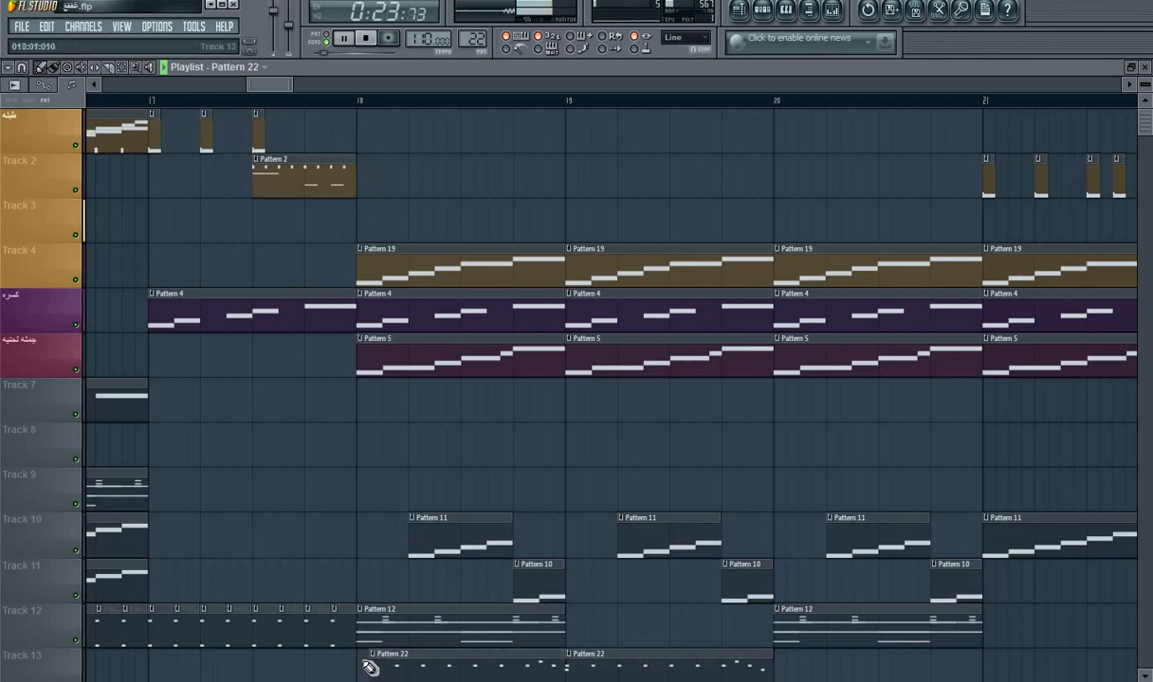
Step: Shorten bar 18's Pattern 22 clip to three beats, add a one-beat clip on Track 14 at the bar's end, and replay
{"action": "scroll", "coordinate": [560, 668], "scroll_direction": "down", "scroll_amount": 2}
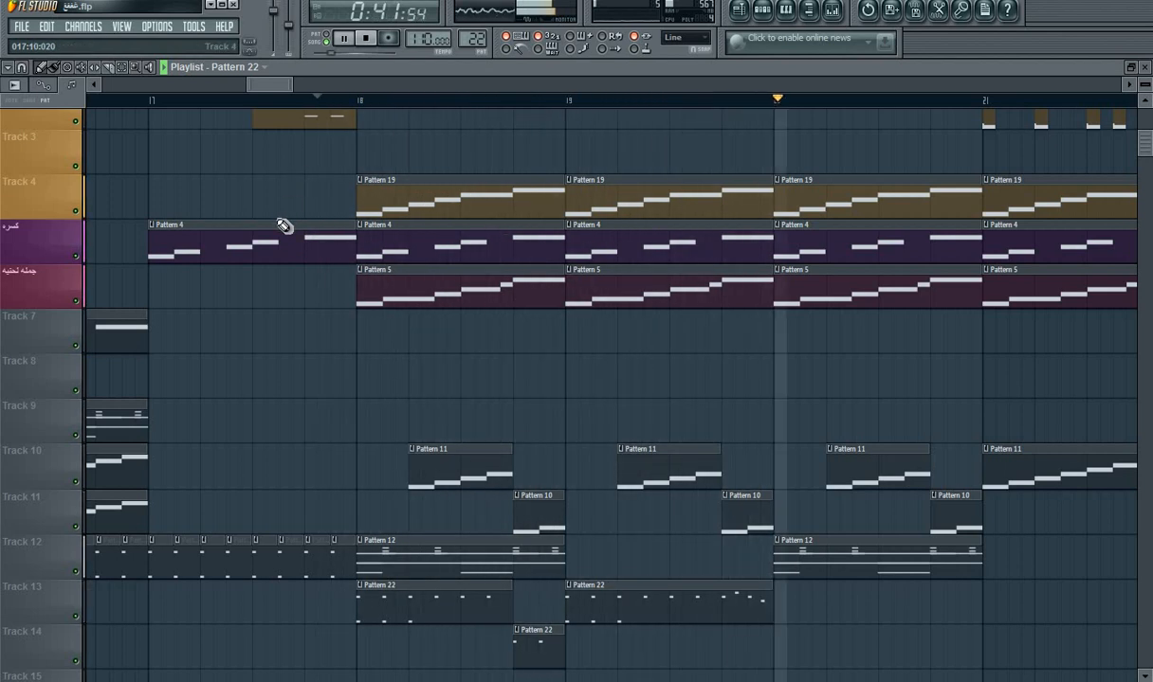
{"action": "key", "text": "space"}
{"action": "key", "text": "space"}
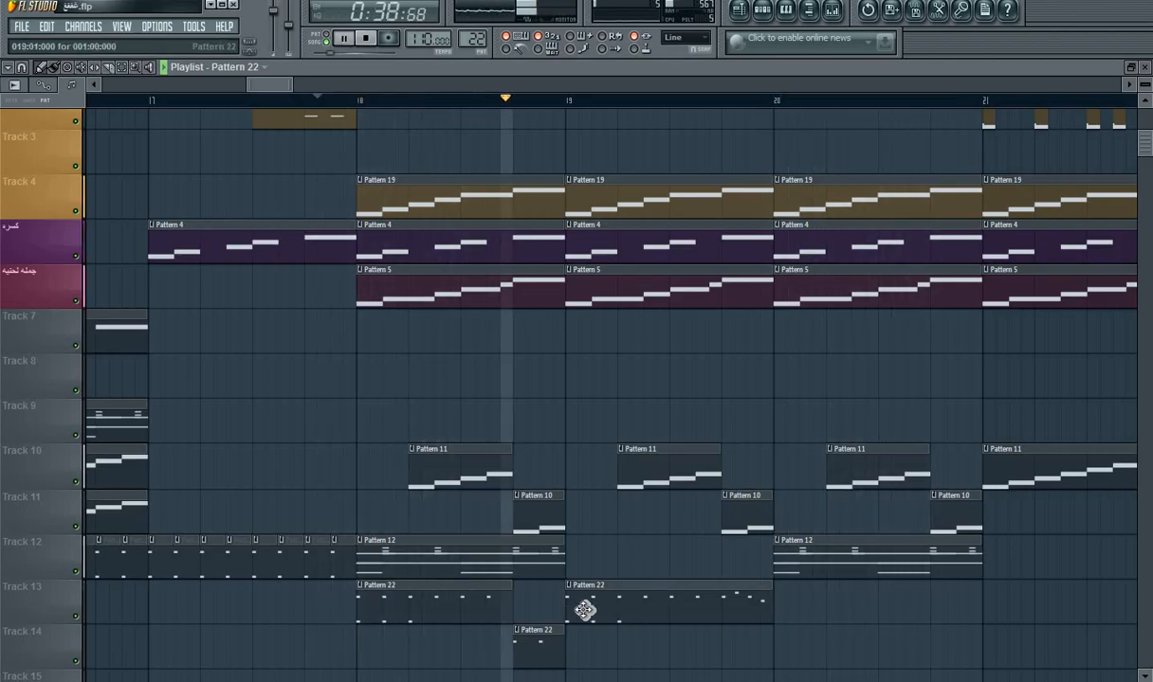
Step: Add a Pattern 22 clip in bar 20 of Track 13, and trim it and the bar 19 clip to each bar's last beat
{"action": "left_click", "coordinate": [779, 609]}
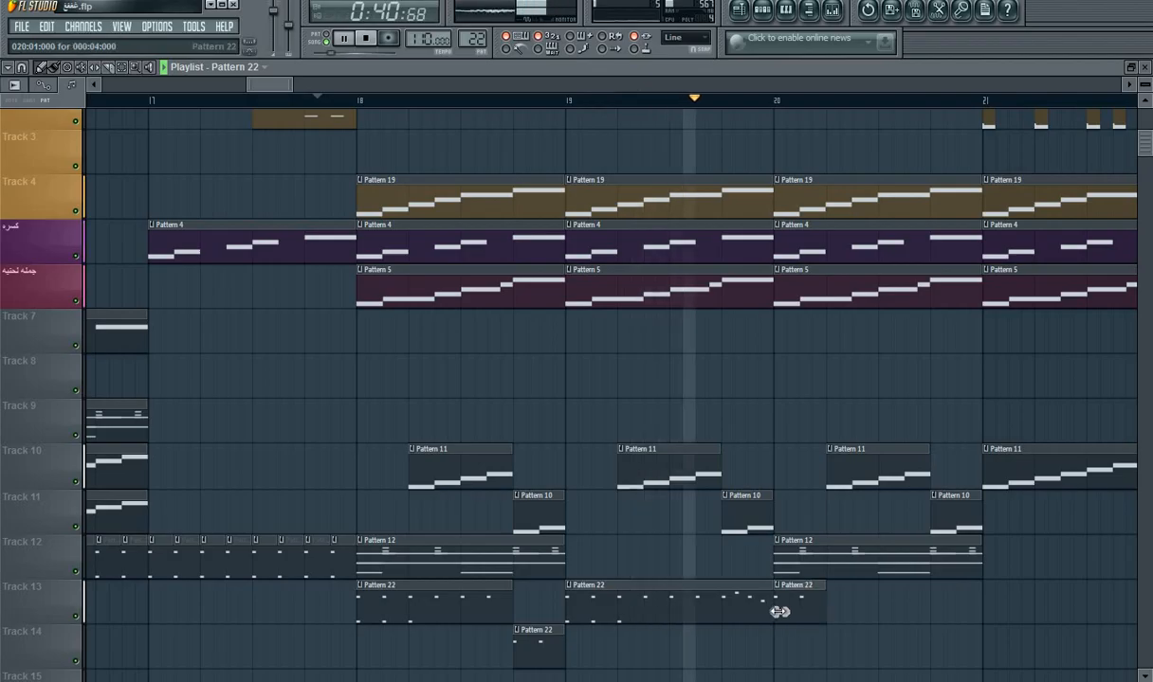
{"action": "left_click_drag", "start_coordinate": [824, 612], "coordinate": [971, 618]}
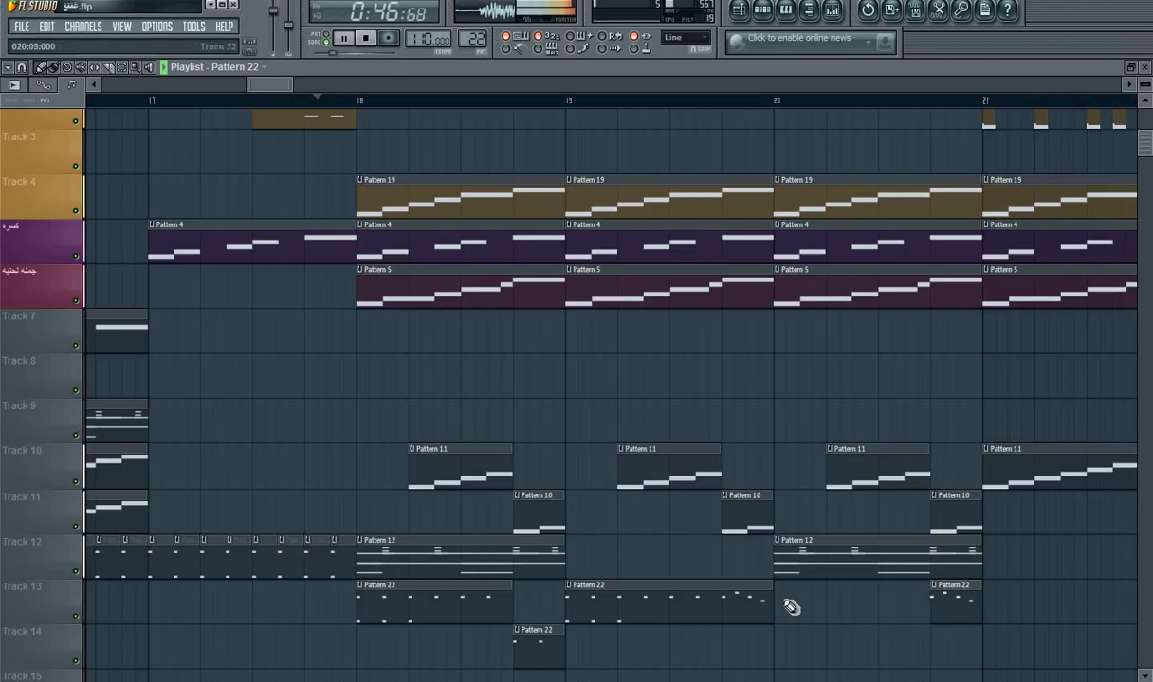
{"action": "left_click_drag", "start_coordinate": [570, 607], "coordinate": [728, 615]}
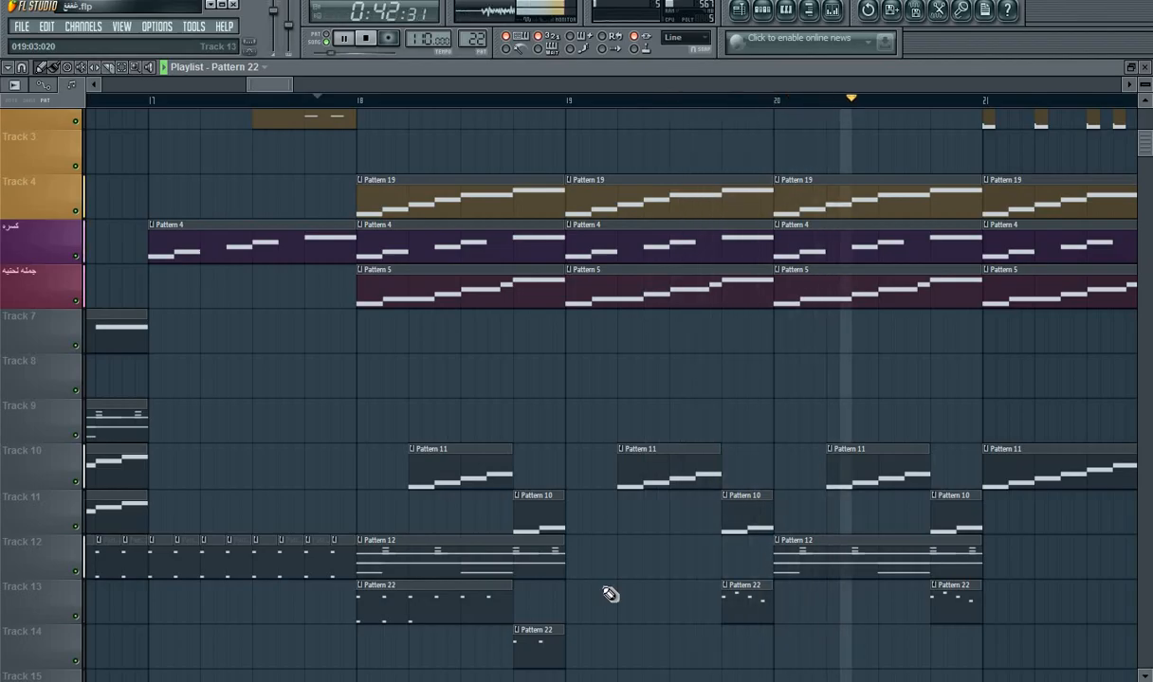
Step: Place one-step Pattern 22 clips on the first three beats of bar 20 on Track 13 and replay the section
{"action": "key", "text": "space"}
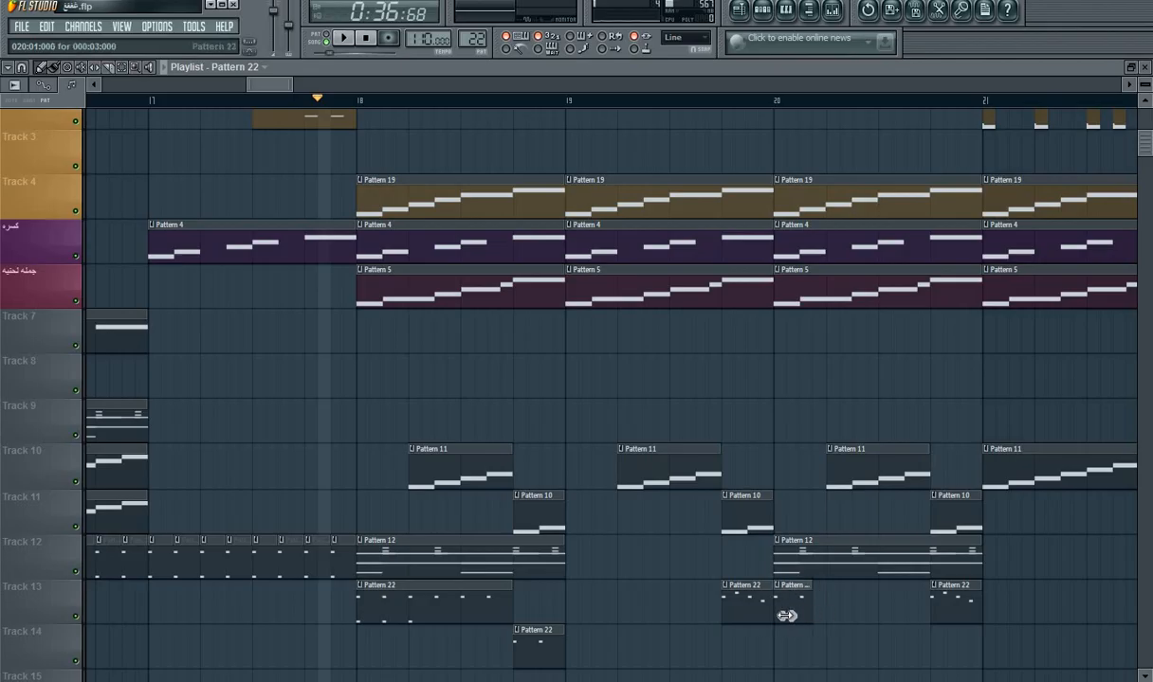
{"action": "key", "text": "space"}
{"action": "left_click", "coordinate": [830, 614]}
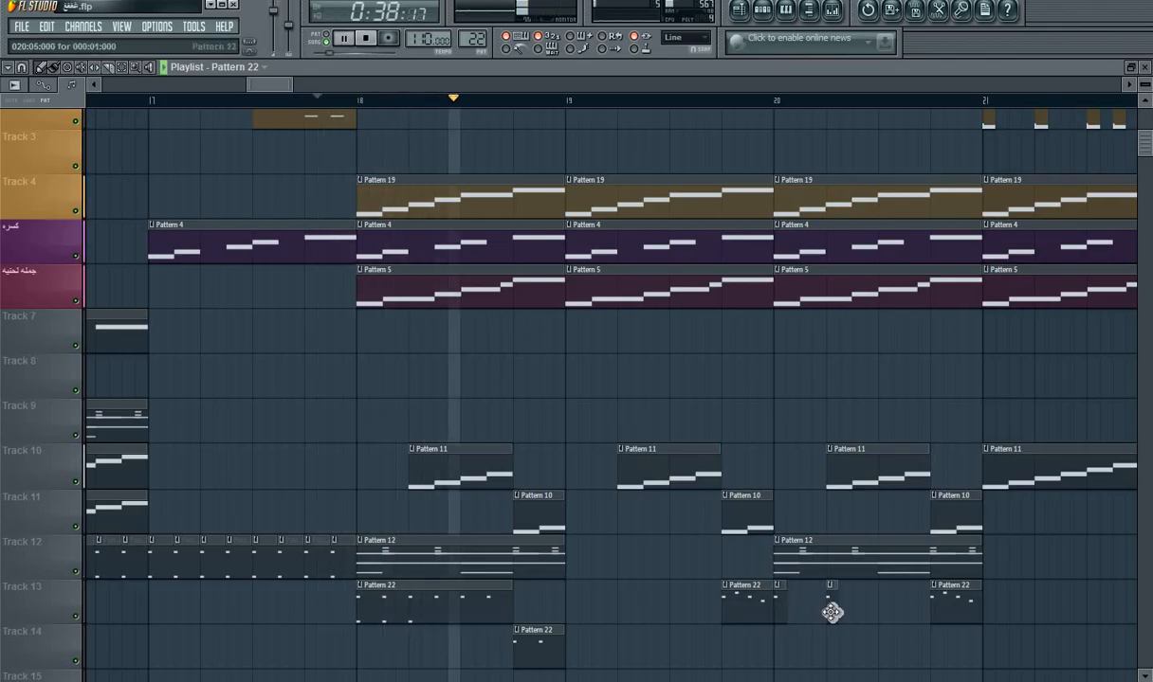
{"action": "left_click", "coordinate": [881, 616]}
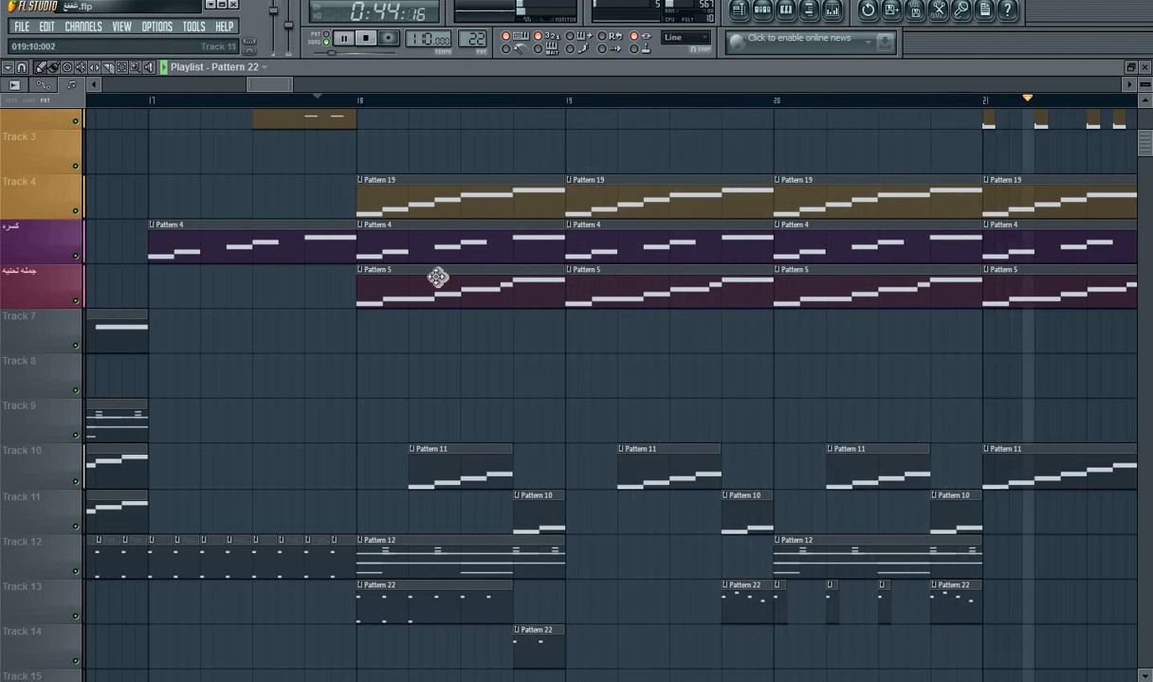
{"action": "key", "text": "space"}
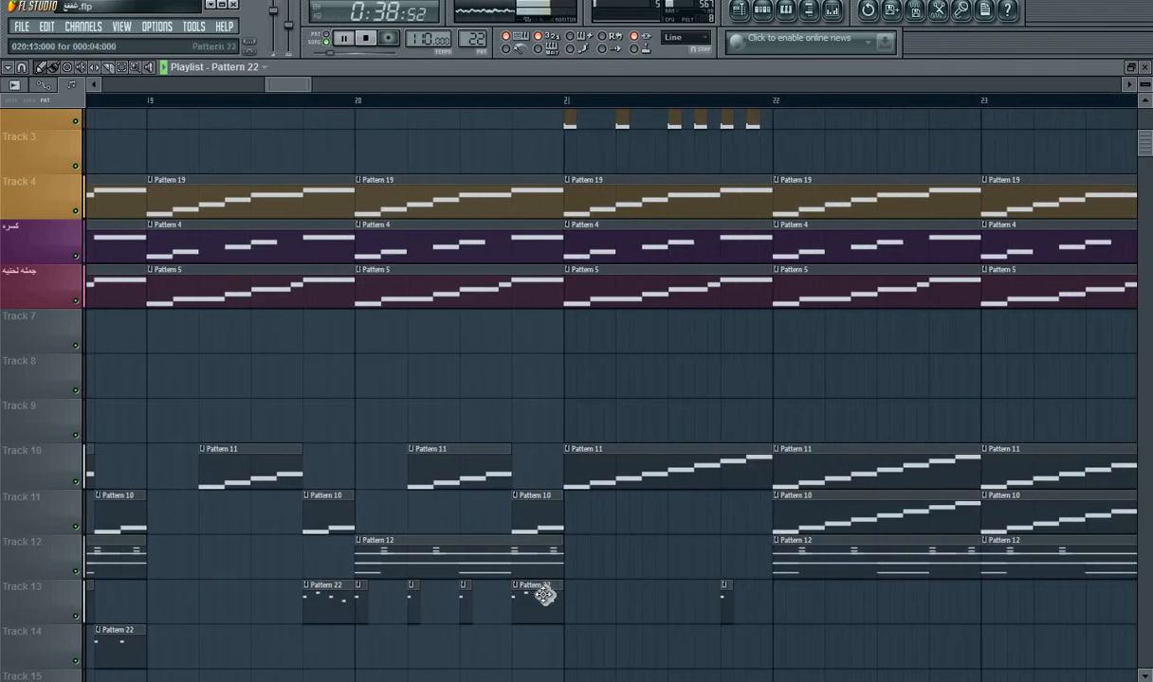
Step: Place one-beat Pattern 22 clips at the ends of bars 21 and 22 on Track 13, and fill bar 22's first three beats with another
{"action": "left_click_drag", "start_coordinate": [725, 612], "coordinate": [786, 619]}
{"action": "left_click", "coordinate": [939, 626]}
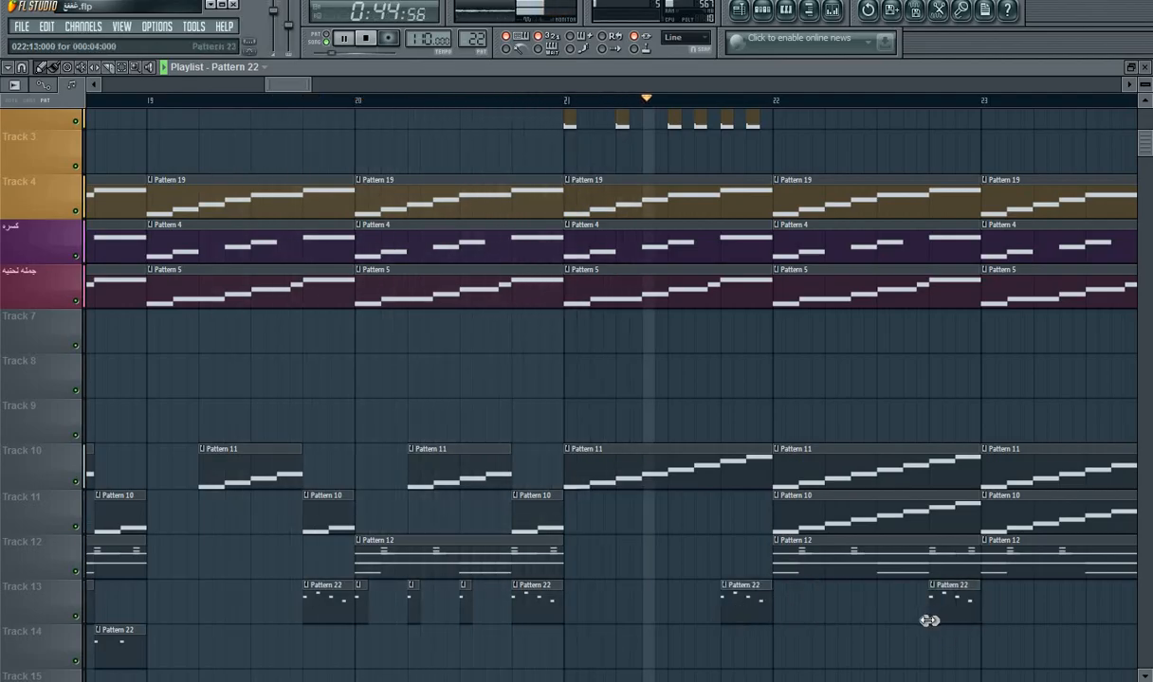
{"action": "left_click_drag", "start_coordinate": [929, 620], "coordinate": [775, 635]}
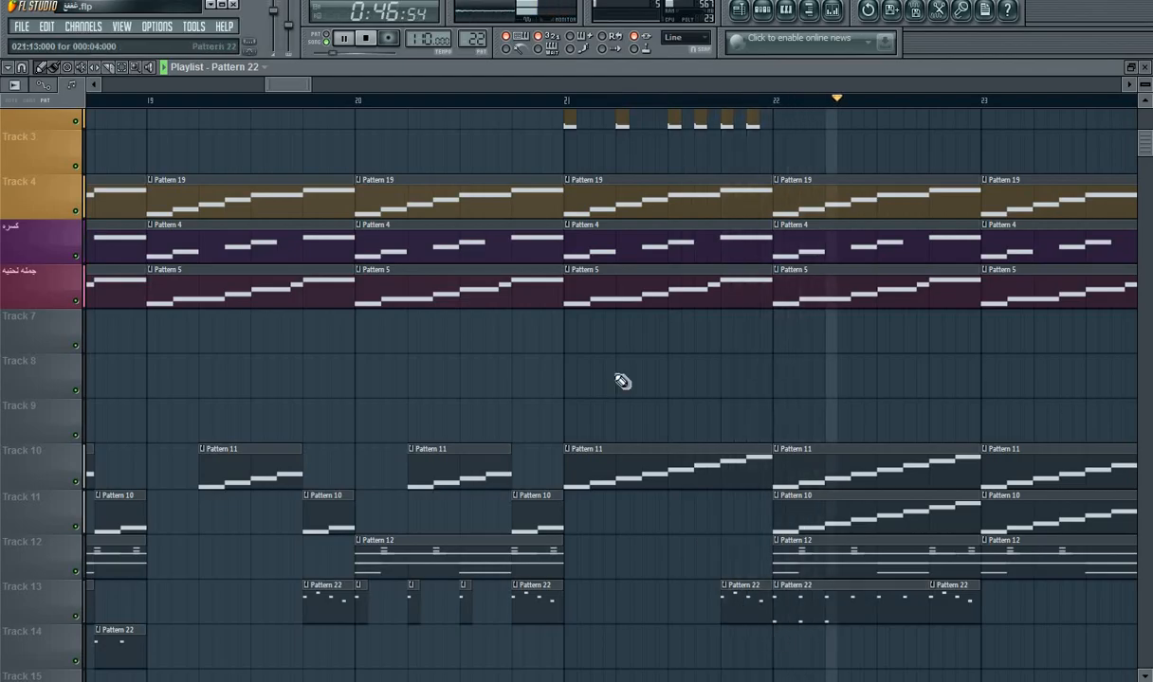
Step: Place full-bar Pattern 22 clips on Track 13 at bars 23, 24, 26 and 27, and stop playback
{"action": "left_click_drag", "start_coordinate": [286, 84], "coordinate": [316, 85]}
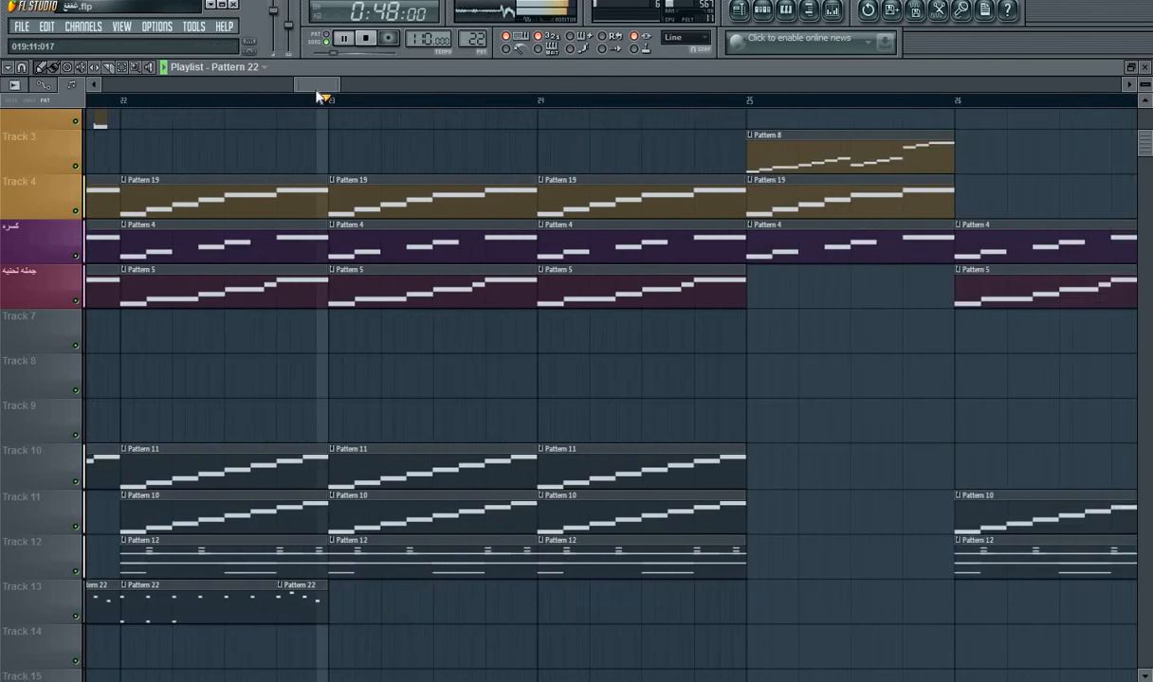
{"action": "left_click", "coordinate": [329, 598]}
{"action": "left_click", "coordinate": [542, 612]}
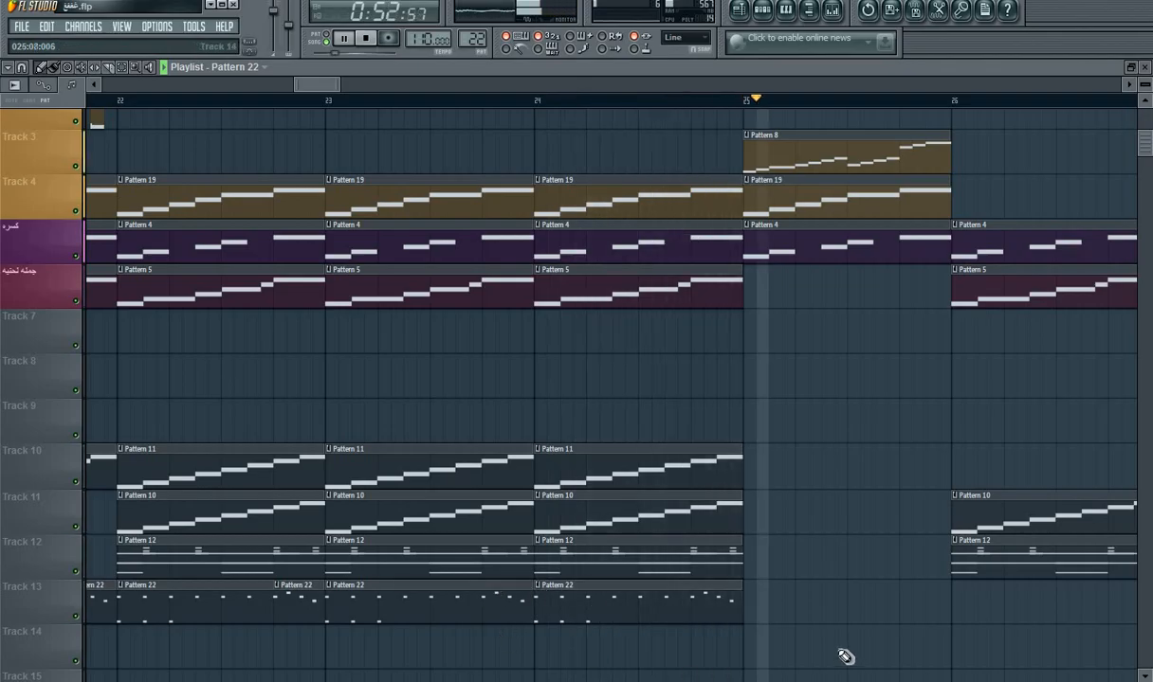
{"action": "left_click", "coordinate": [954, 621]}
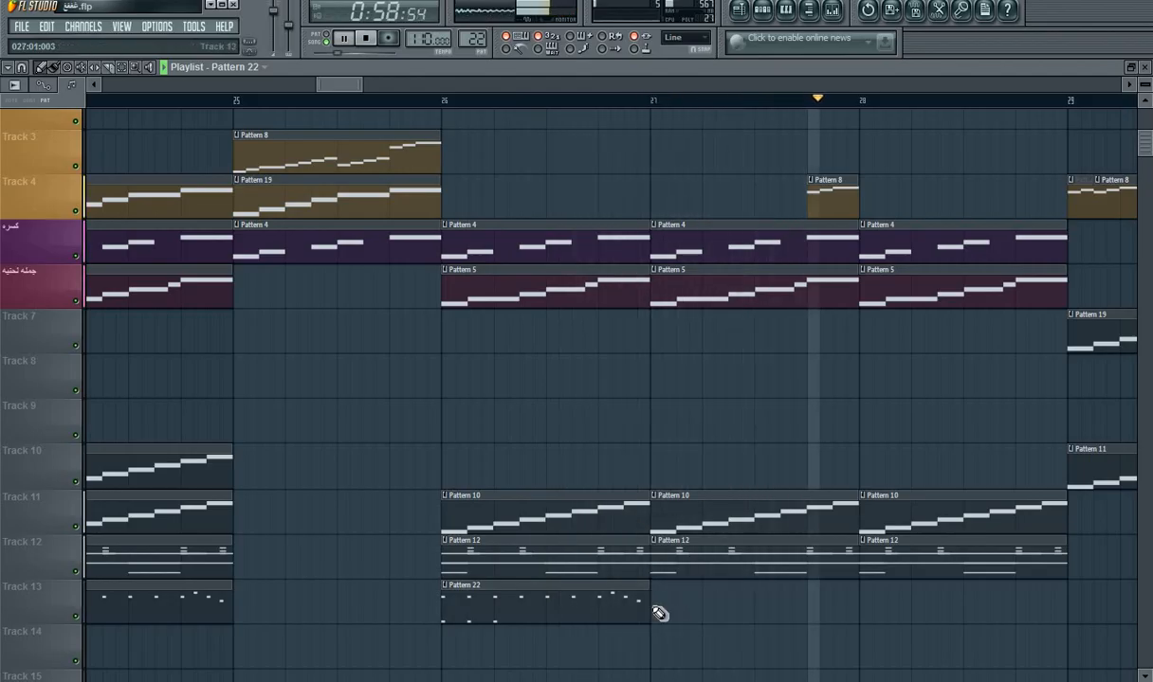
{"action": "left_click", "coordinate": [674, 618]}
{"action": "left_click_drag", "start_coordinate": [689, 617], "coordinate": [676, 617]}
{"action": "key", "text": "space"}
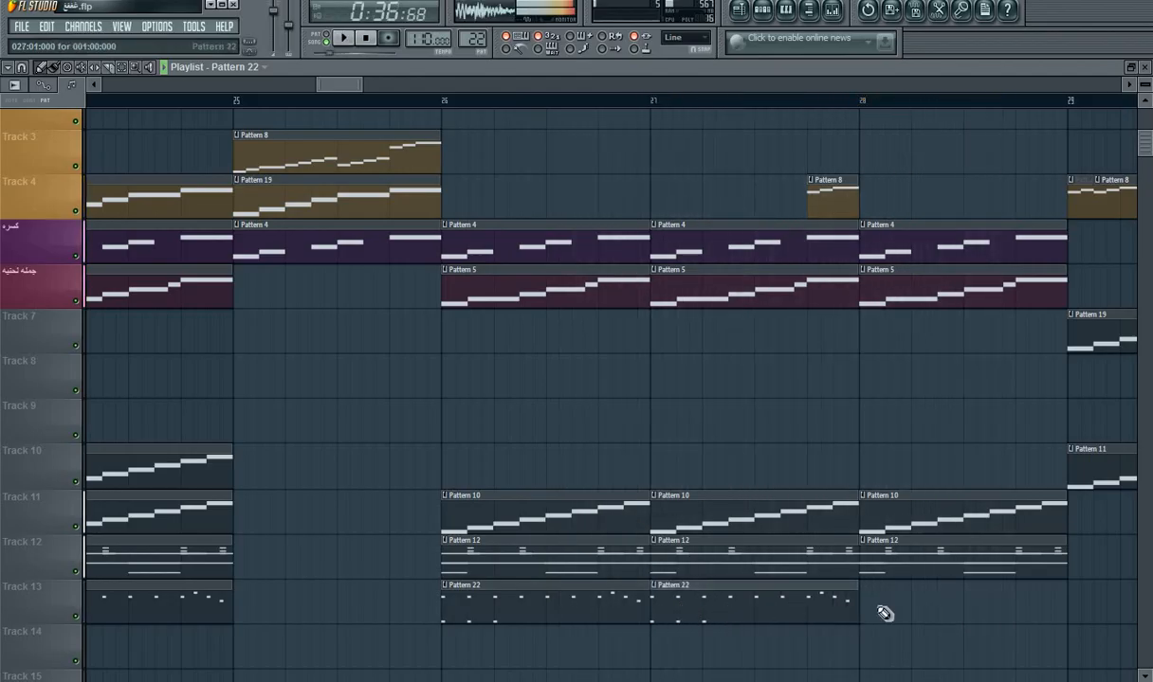
Step: Place a full-bar Pattern 22 clip at bar 28 on Track 13
{"action": "left_click", "coordinate": [868, 611]}
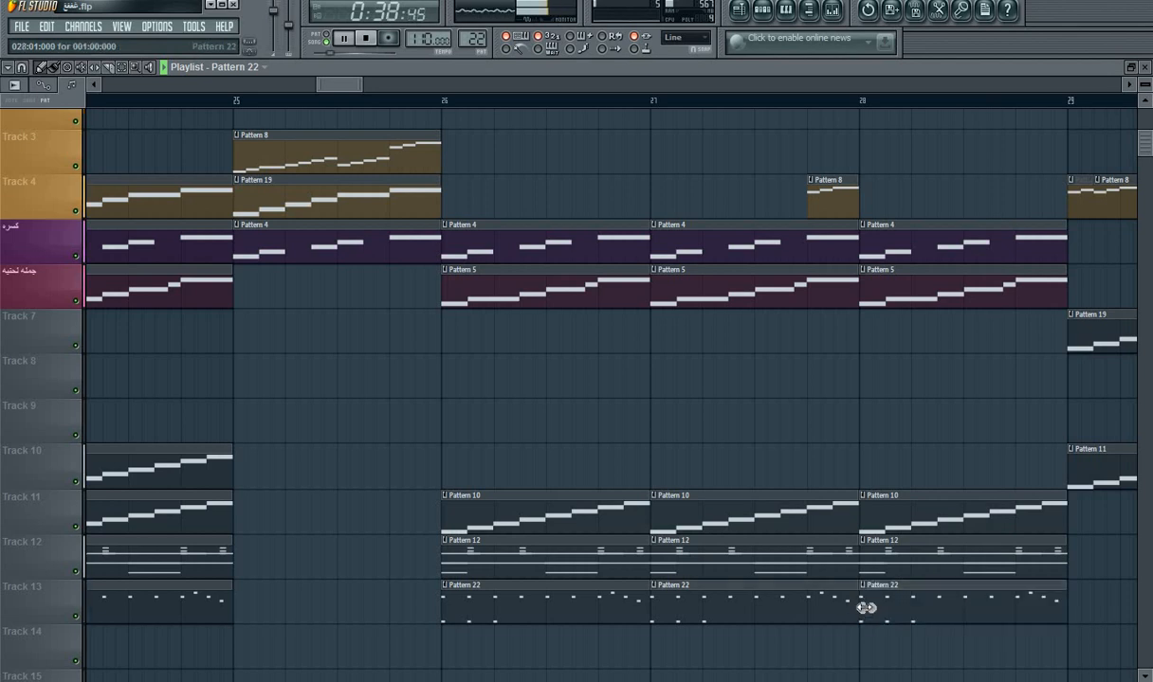
Step: Open Purity #2, loop Pattern 22 on its own, and try the Digital EP preset
{"action": "left_click", "coordinate": [760, 11]}
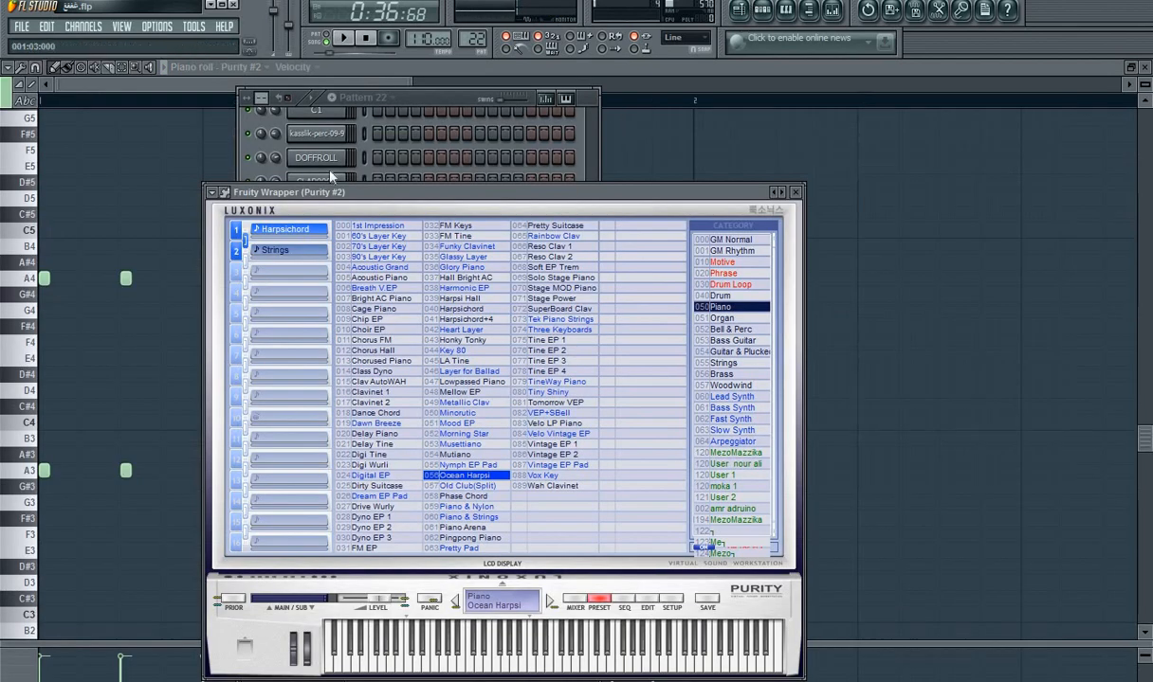
{"action": "left_click", "coordinate": [317, 41]}
{"action": "key", "text": "space"}
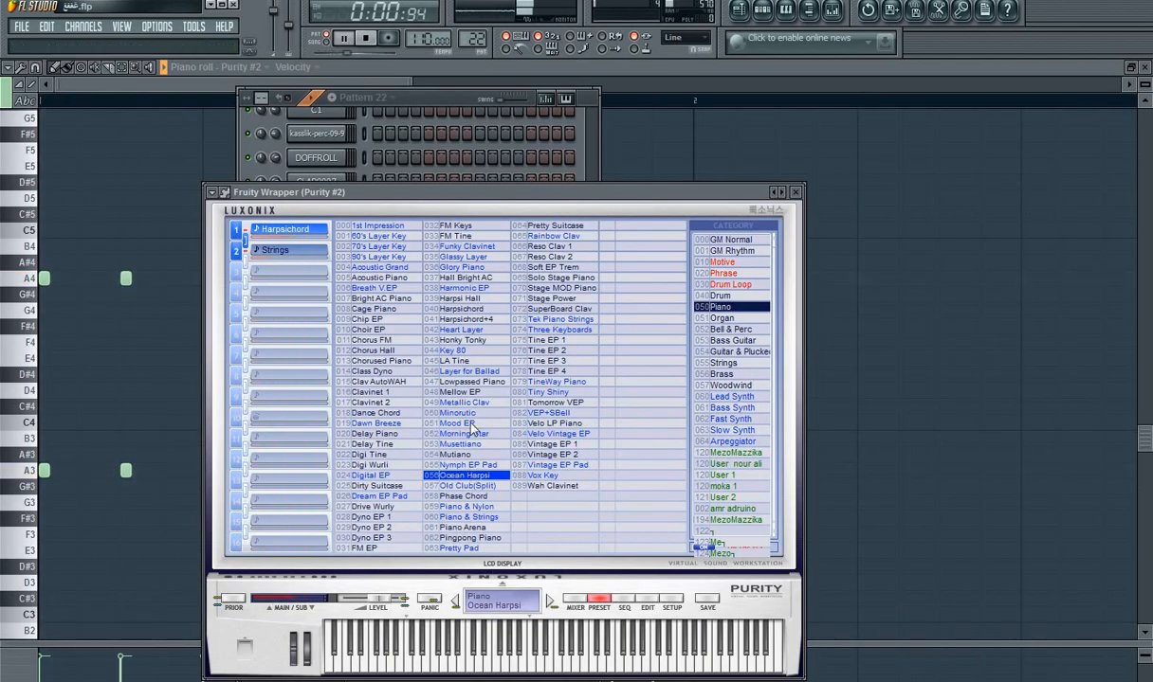
{"action": "left_click", "coordinate": [398, 475]}
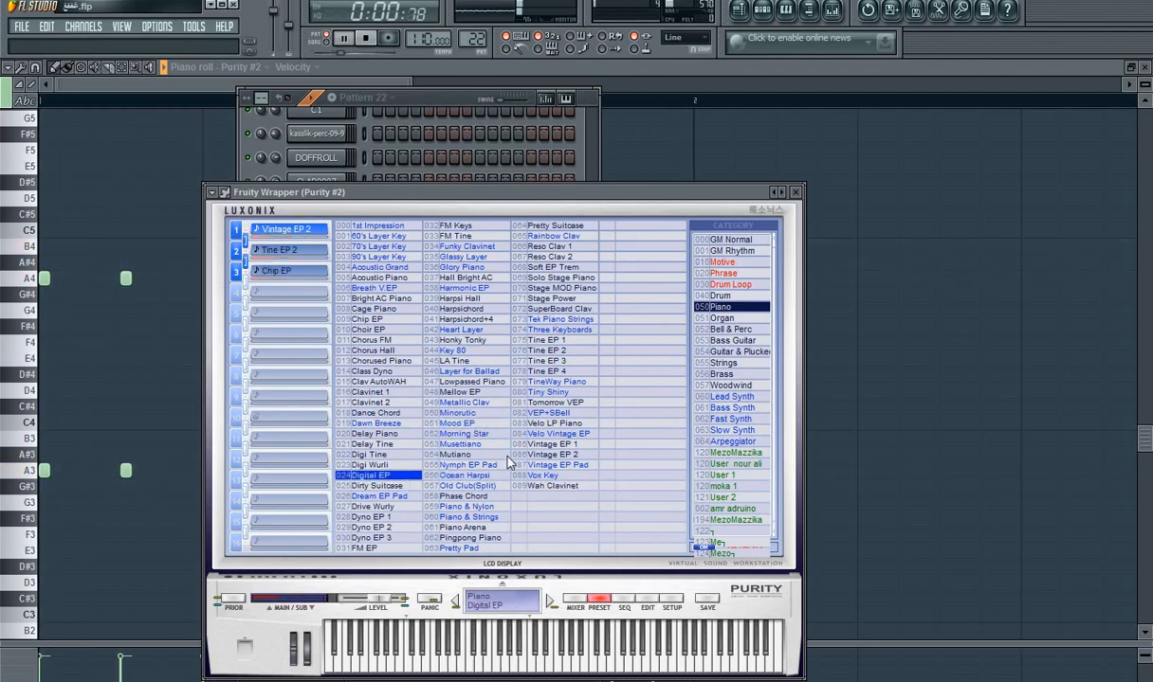
Step: Audition Purity #2 sounds from the User 1, moka 1 and User 2 banks, including org live 22 and acco reco
{"action": "left_click", "coordinate": [743, 430]}
{"action": "left_click", "coordinate": [737, 475]}
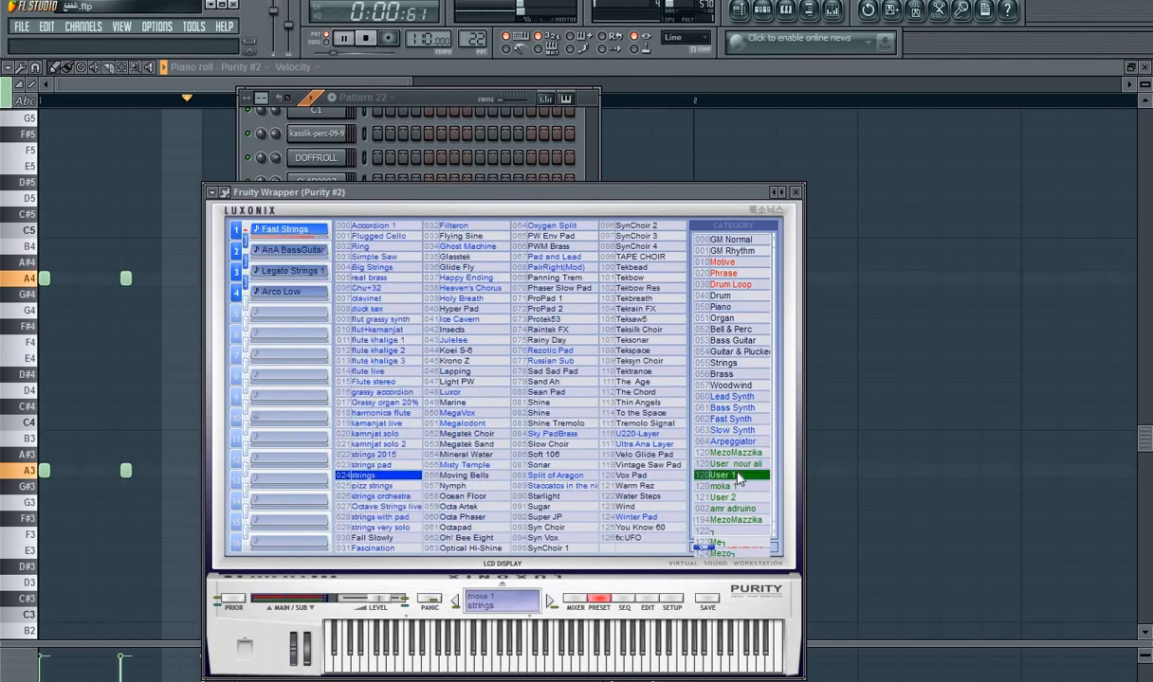
{"action": "left_click", "coordinate": [735, 488]}
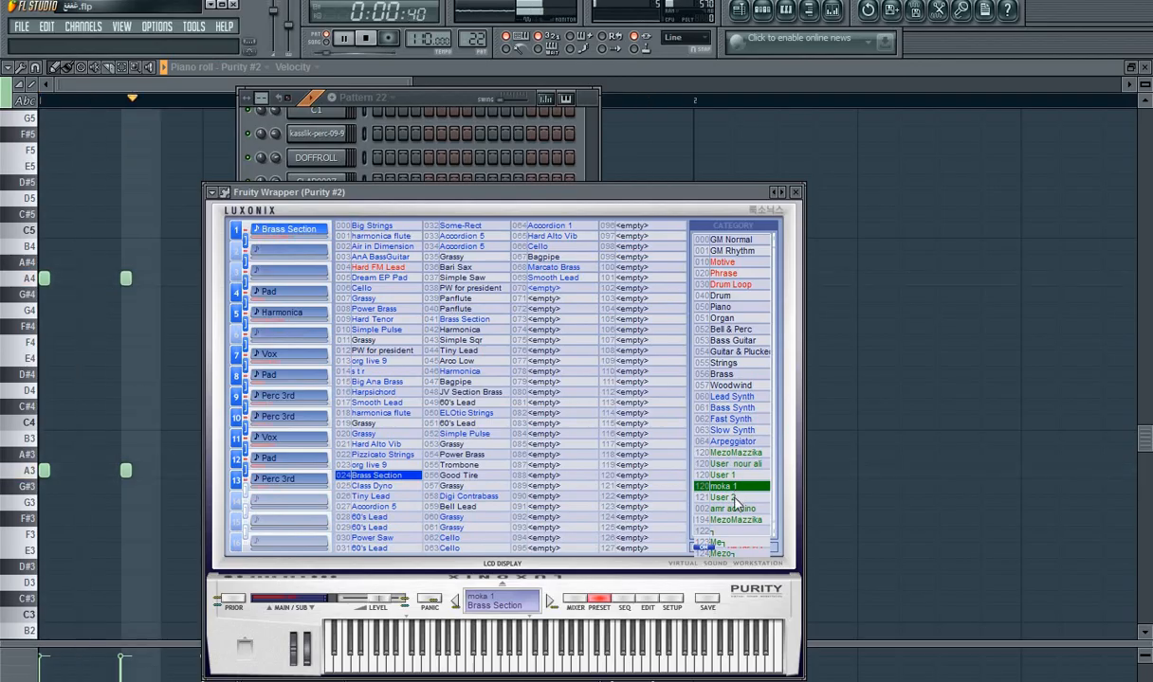
{"action": "left_click", "coordinate": [735, 497]}
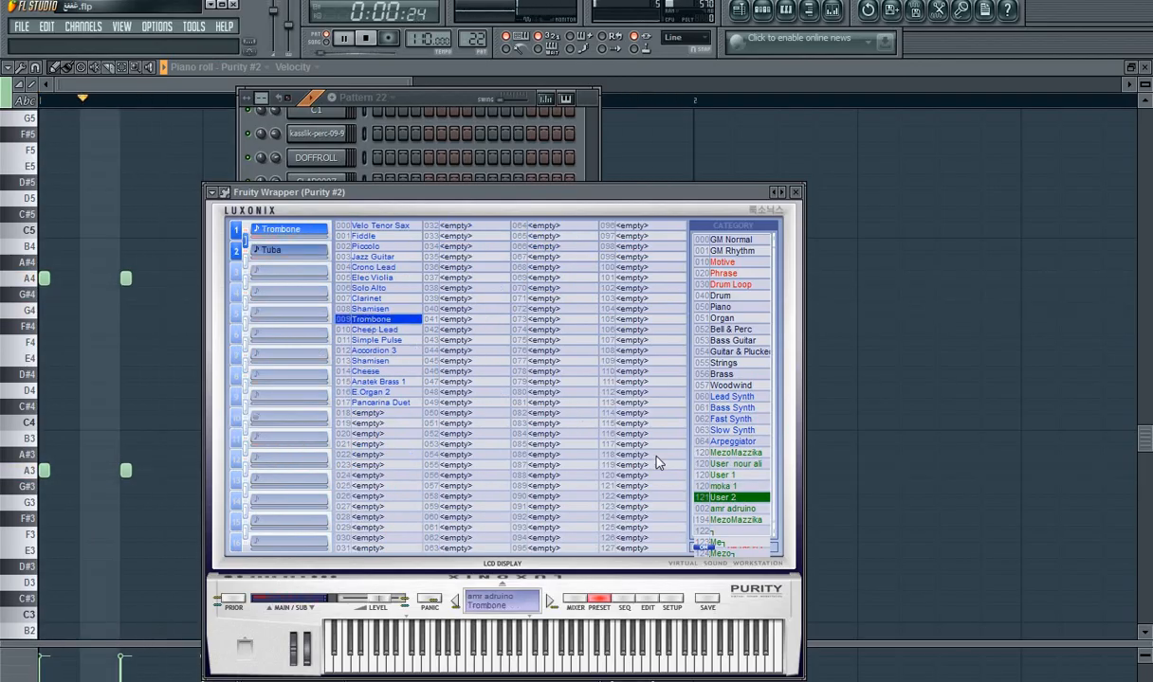
{"action": "left_click", "coordinate": [704, 476]}
{"action": "left_click", "coordinate": [530, 456]}
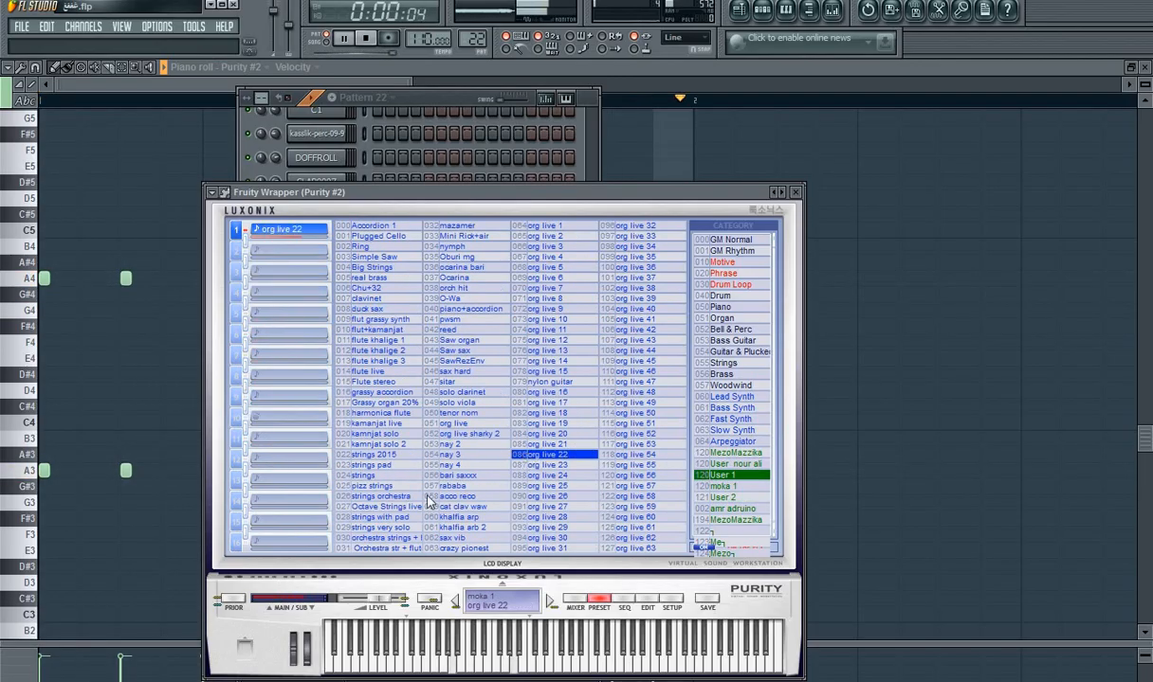
{"action": "left_click", "coordinate": [428, 496]}
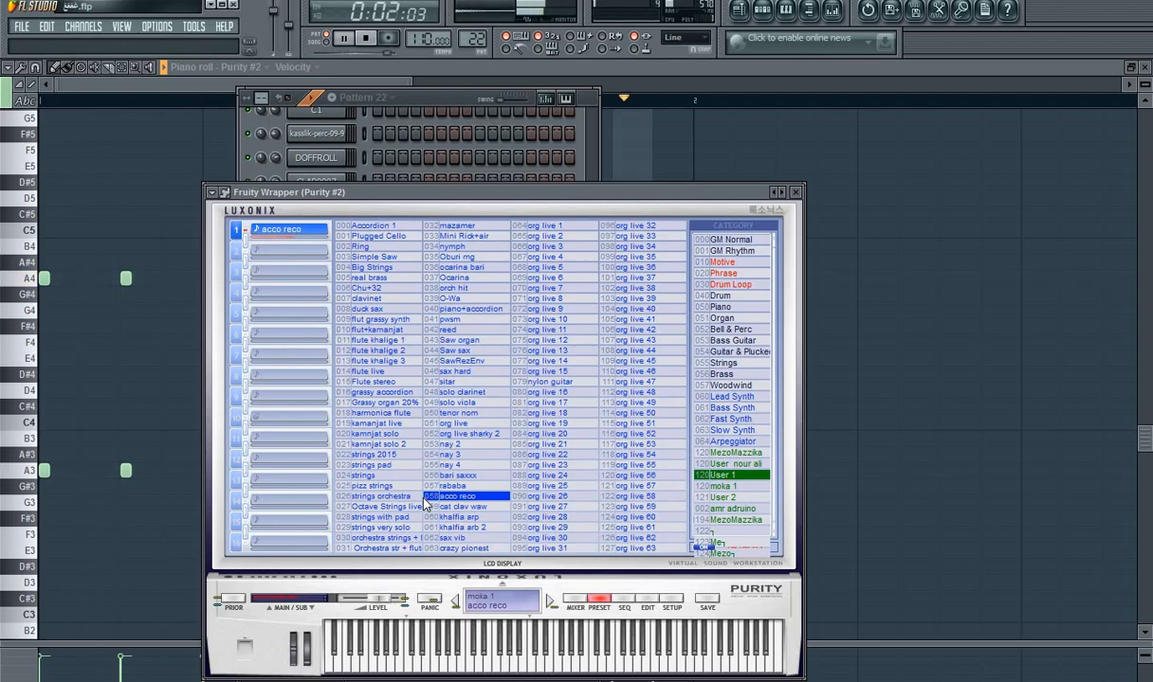
Step: Audition more User 1 presets on Purity #2, including duck sax, flute khalige 2, orchestra strings, org live 50 and org live 16
{"action": "left_click", "coordinate": [413, 426]}
{"action": "left_click", "coordinate": [454, 351]}
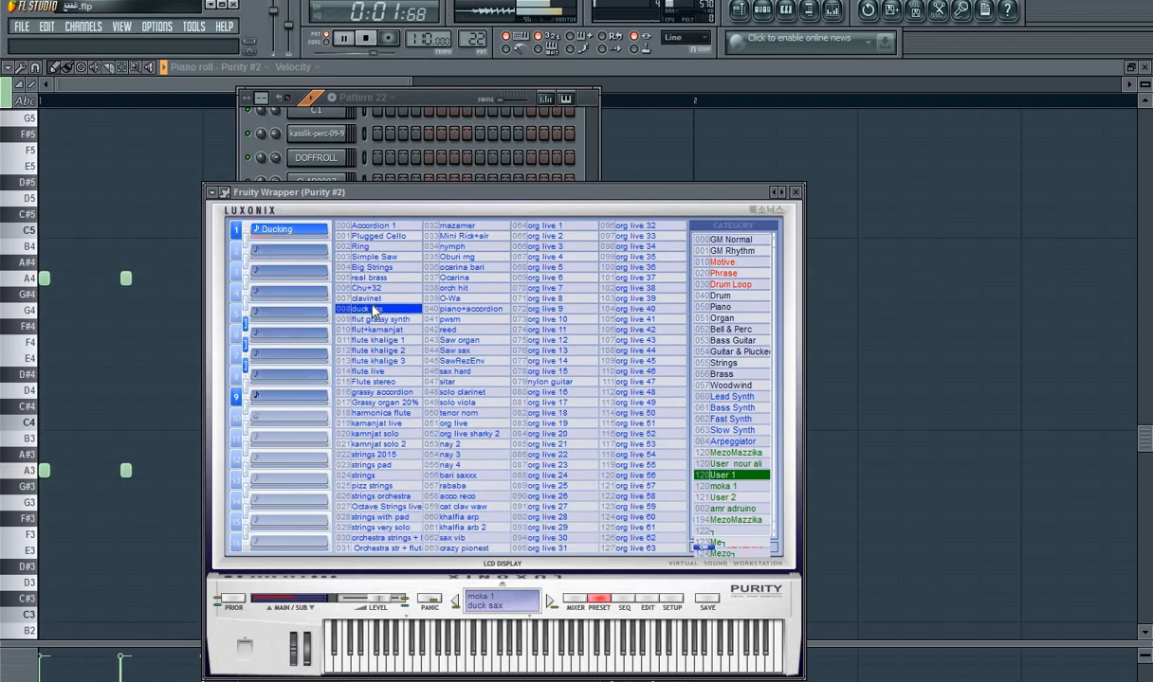
{"action": "left_click", "coordinate": [390, 352]}
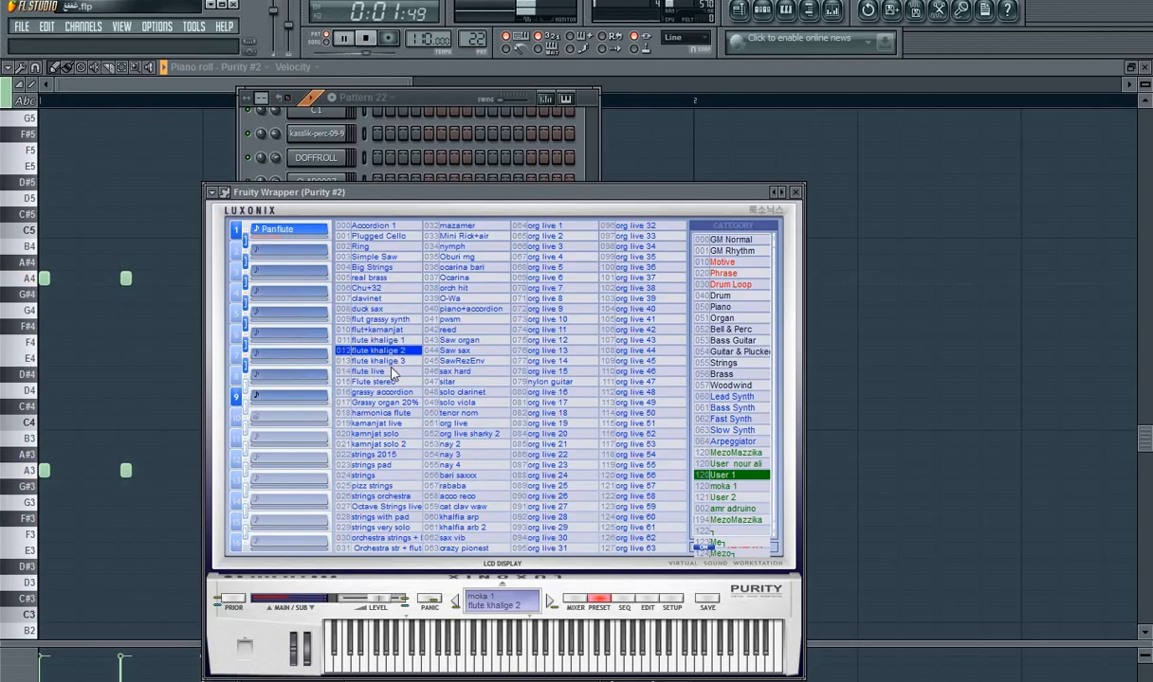
{"action": "left_click", "coordinate": [398, 426]}
{"action": "left_click", "coordinate": [390, 489]}
{"action": "left_click", "coordinate": [395, 540]}
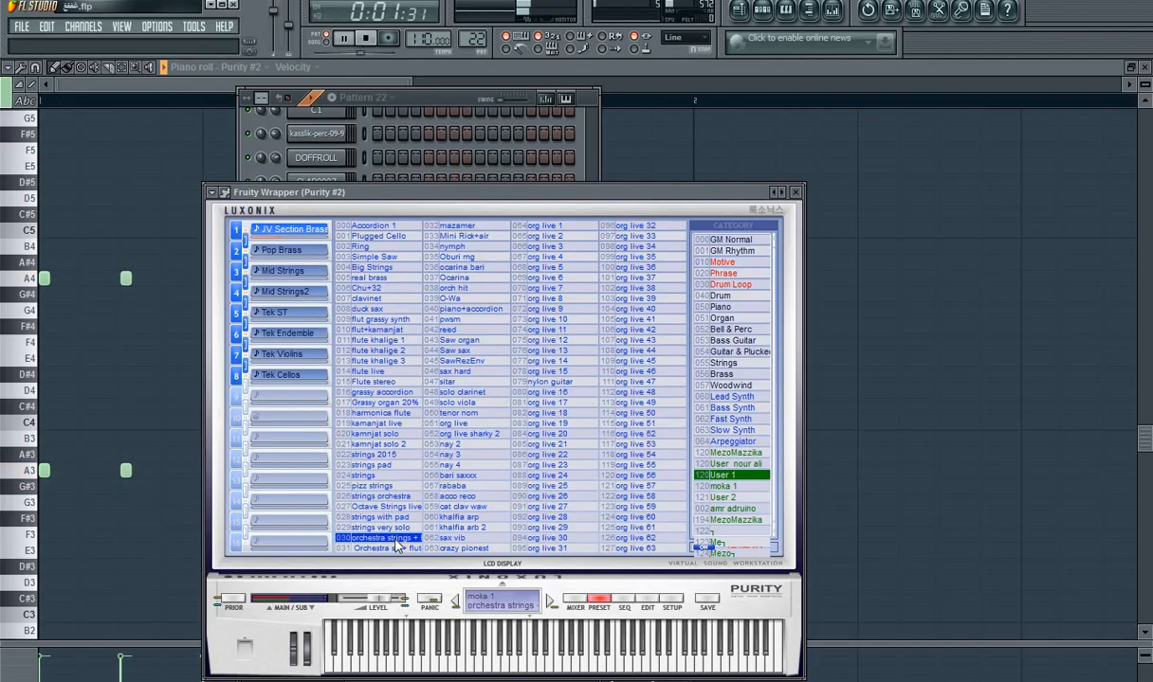
{"action": "left_click", "coordinate": [628, 414]}
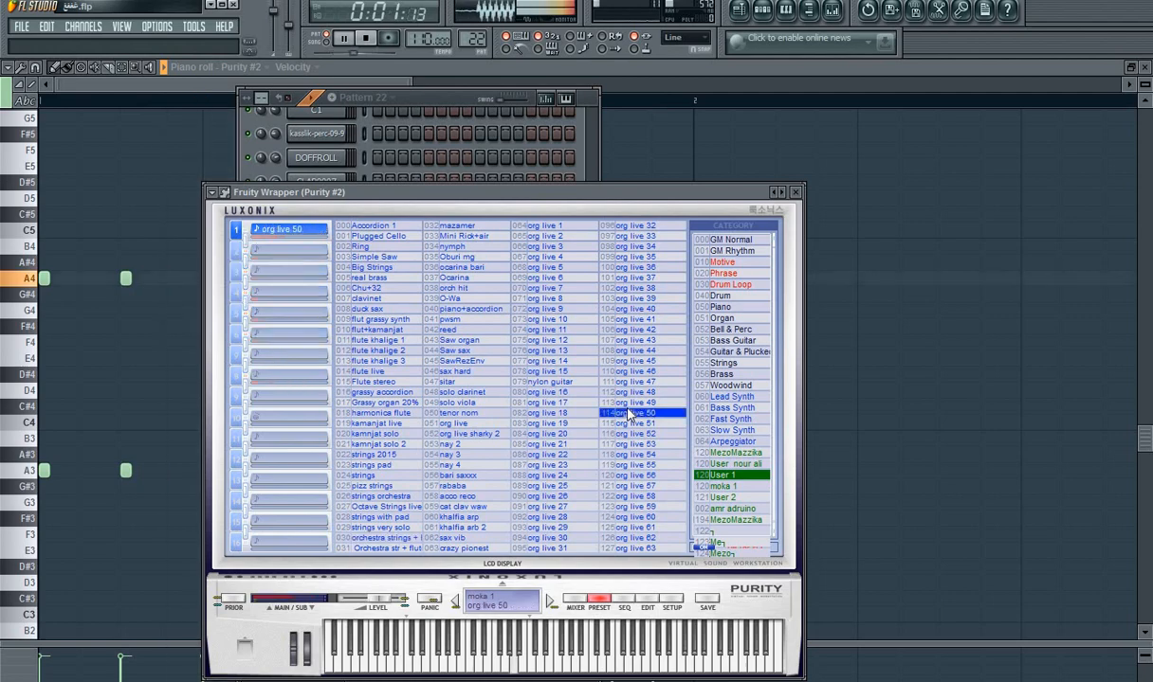
{"action": "left_click", "coordinate": [555, 392]}
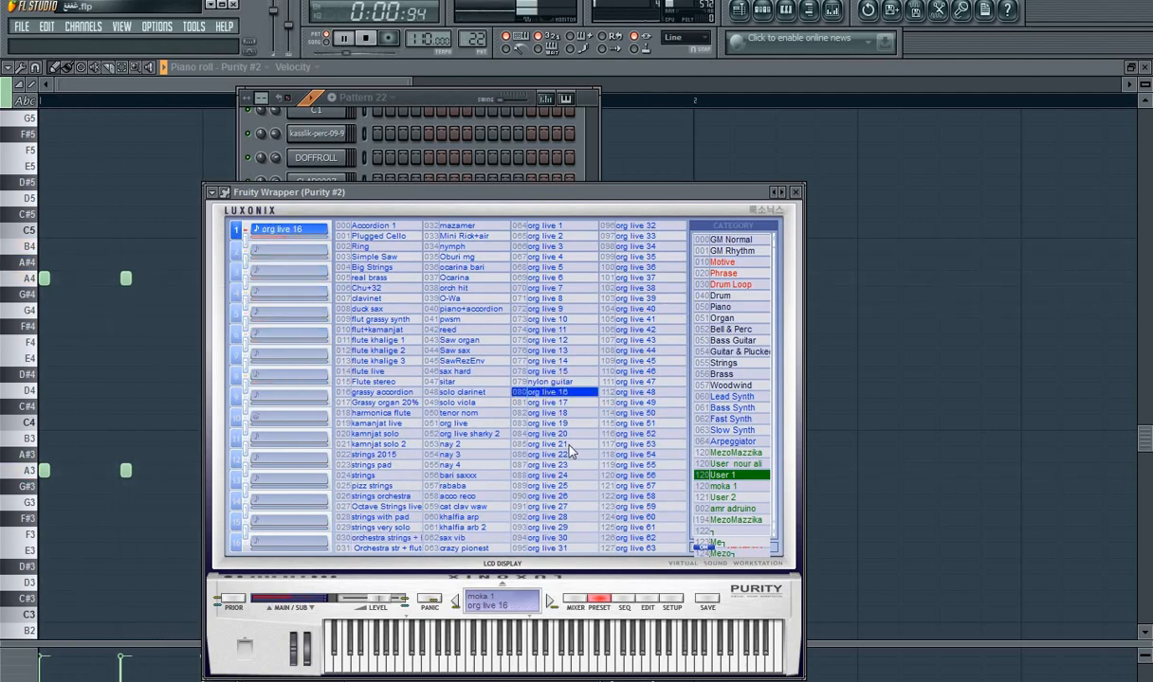
Step: Switch Purity #2 to the 60's Lead preset in the MezoMazzika bank numbered 120, dismissing the error dialog
{"action": "left_click", "coordinate": [725, 497]}
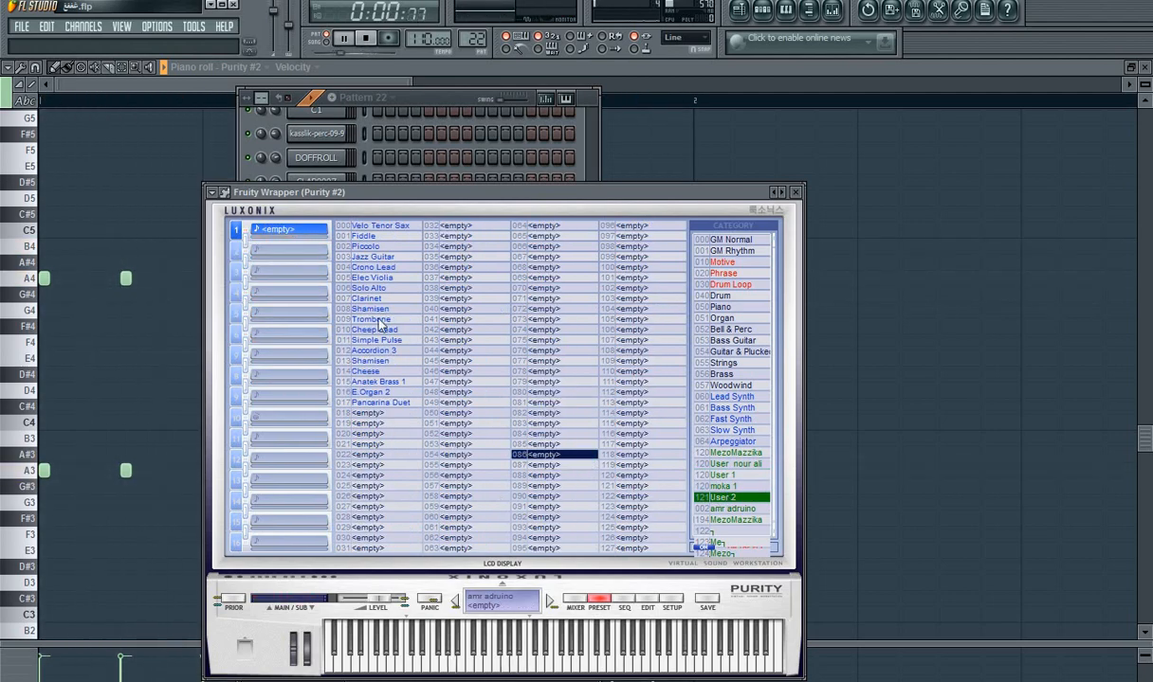
{"action": "left_click", "coordinate": [726, 521]}
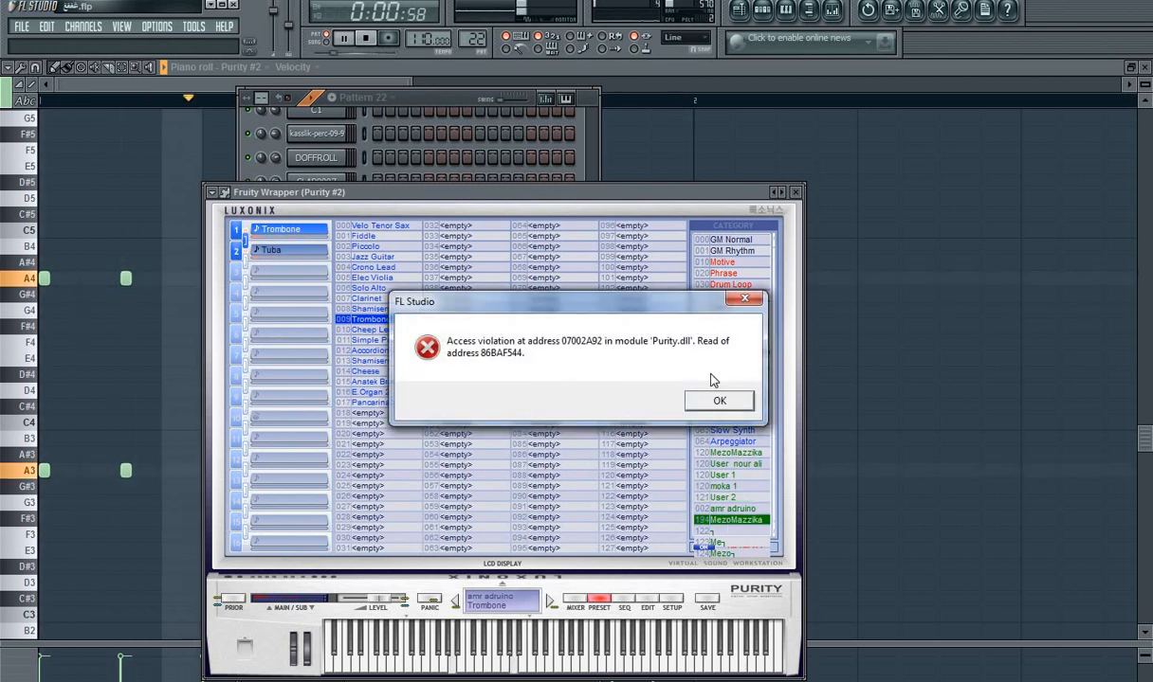
{"action": "left_click", "coordinate": [717, 399]}
{"action": "left_click", "coordinate": [744, 454]}
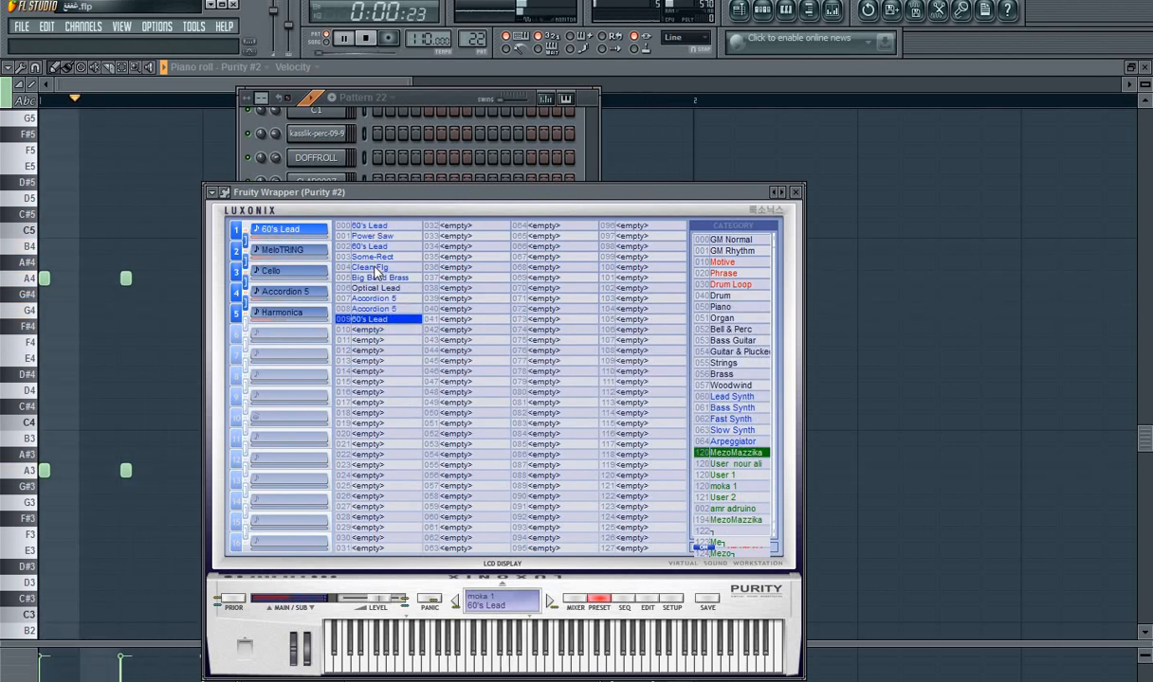
{"action": "left_click", "coordinate": [413, 95]}
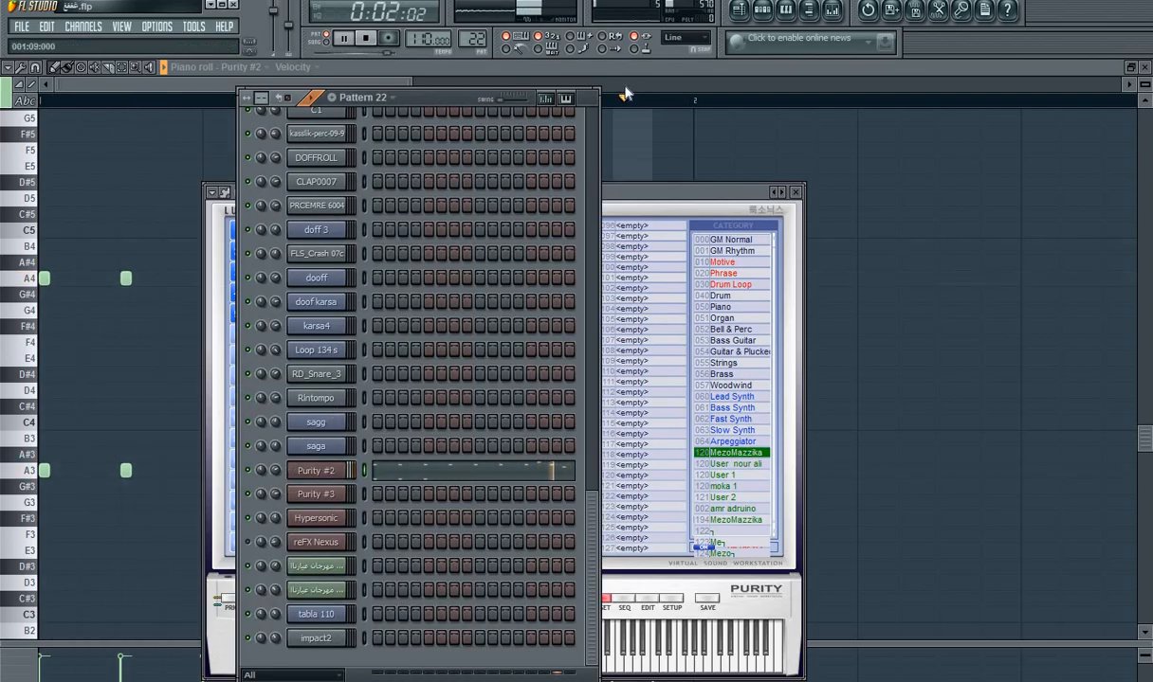
Step: Play the arrangement from the beginning in song mode and check the opening bars of the playlist
{"action": "left_click", "coordinate": [743, 11]}
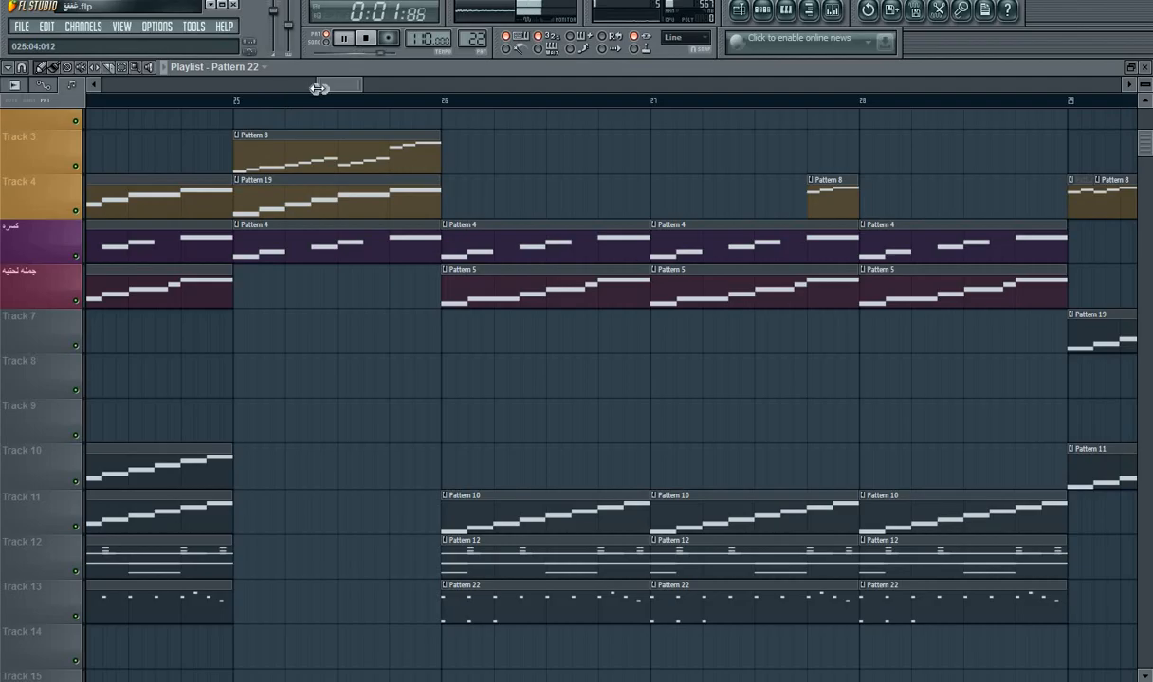
{"action": "left_click_drag", "start_coordinate": [320, 88], "coordinate": [48, 99]}
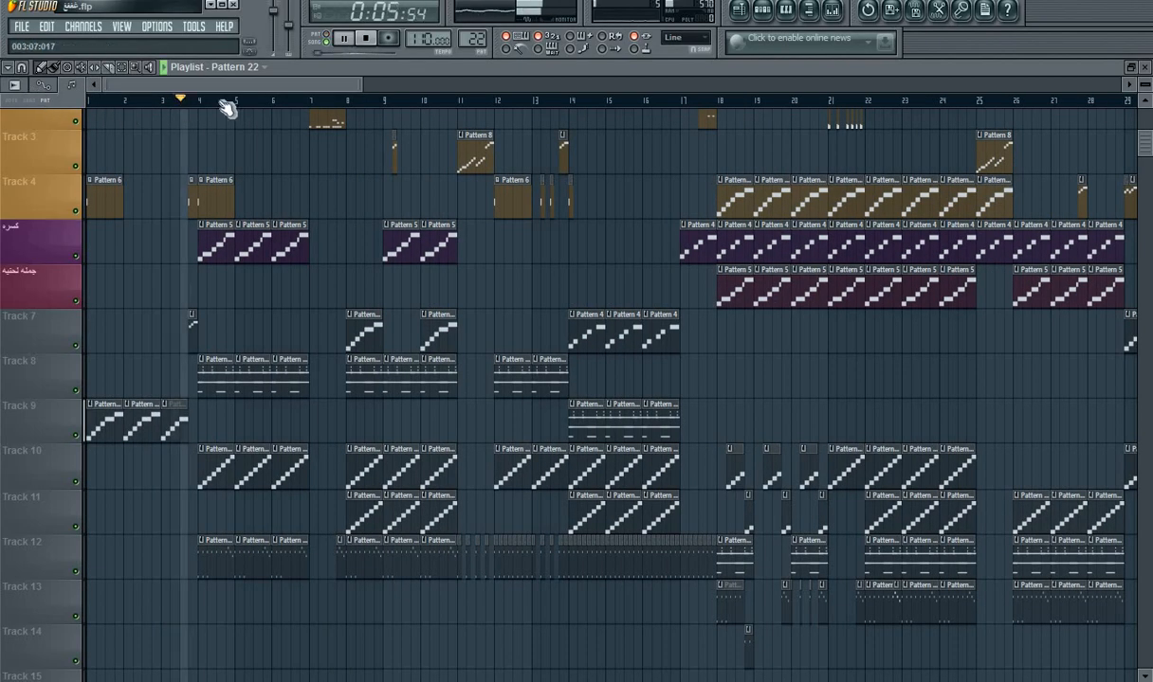
{"action": "left_click_drag", "start_coordinate": [363, 89], "coordinate": [187, 91]}
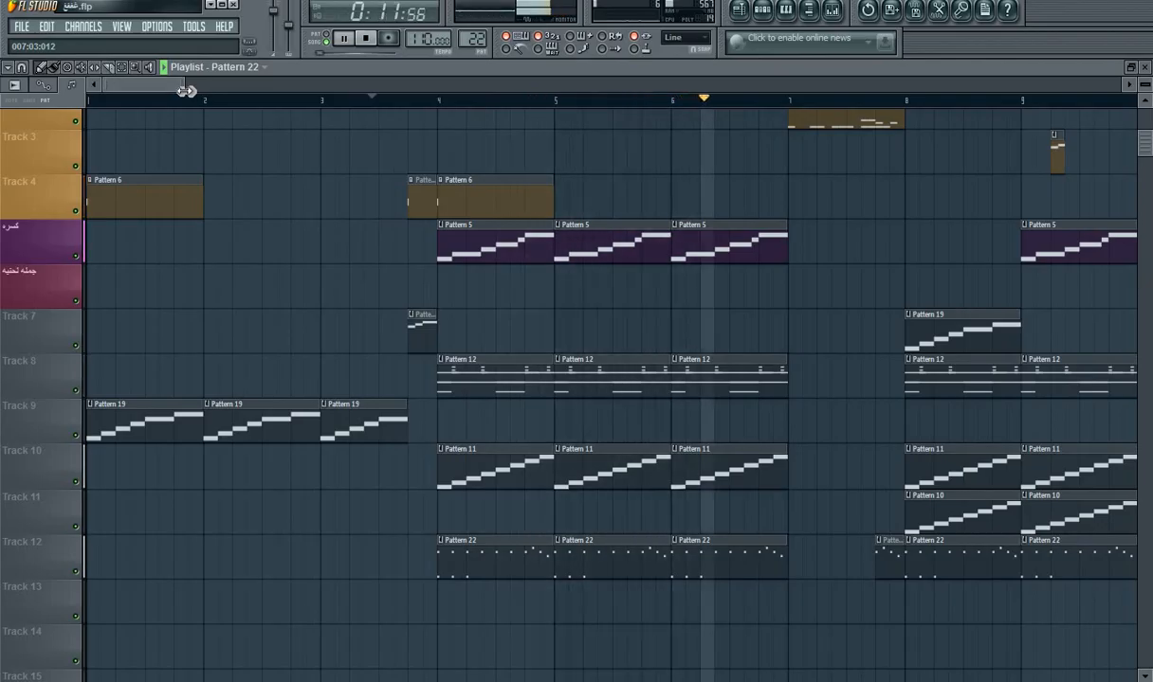
Step: Stop playback, clone the Purity #2 channel for the empty Pattern 23, and open the clone's piano roll
{"action": "key", "text": "F6"}
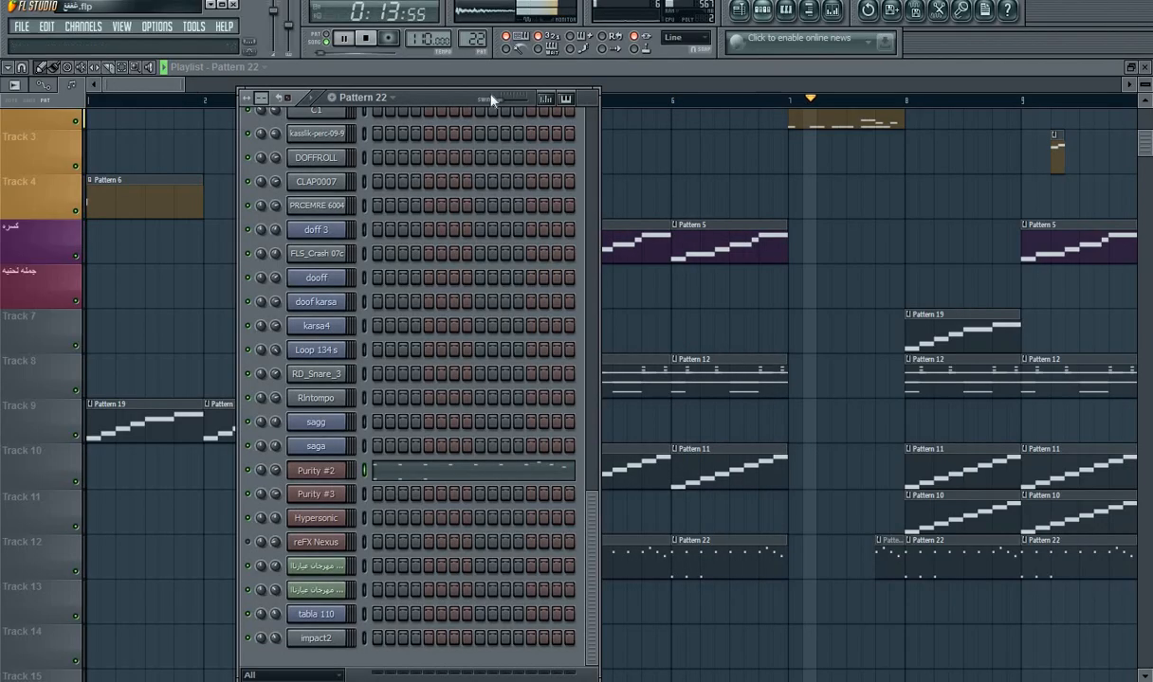
{"action": "key", "text": "space"}
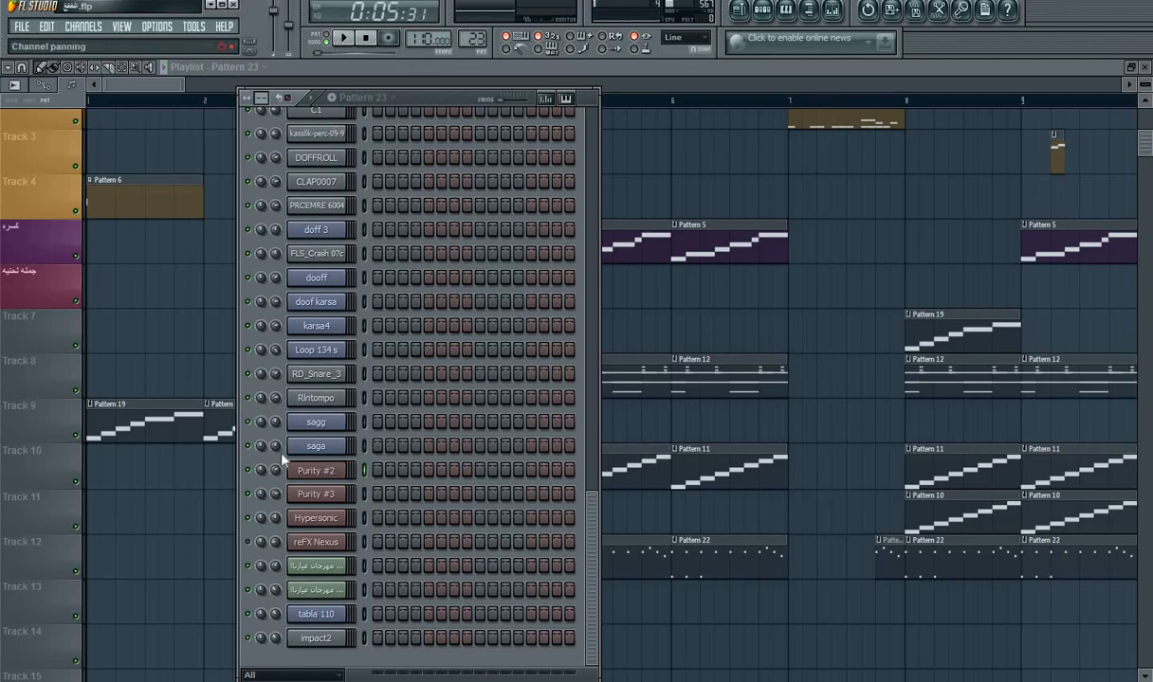
{"action": "right_click", "coordinate": [325, 471]}
{"action": "left_click", "coordinate": [428, 651]}
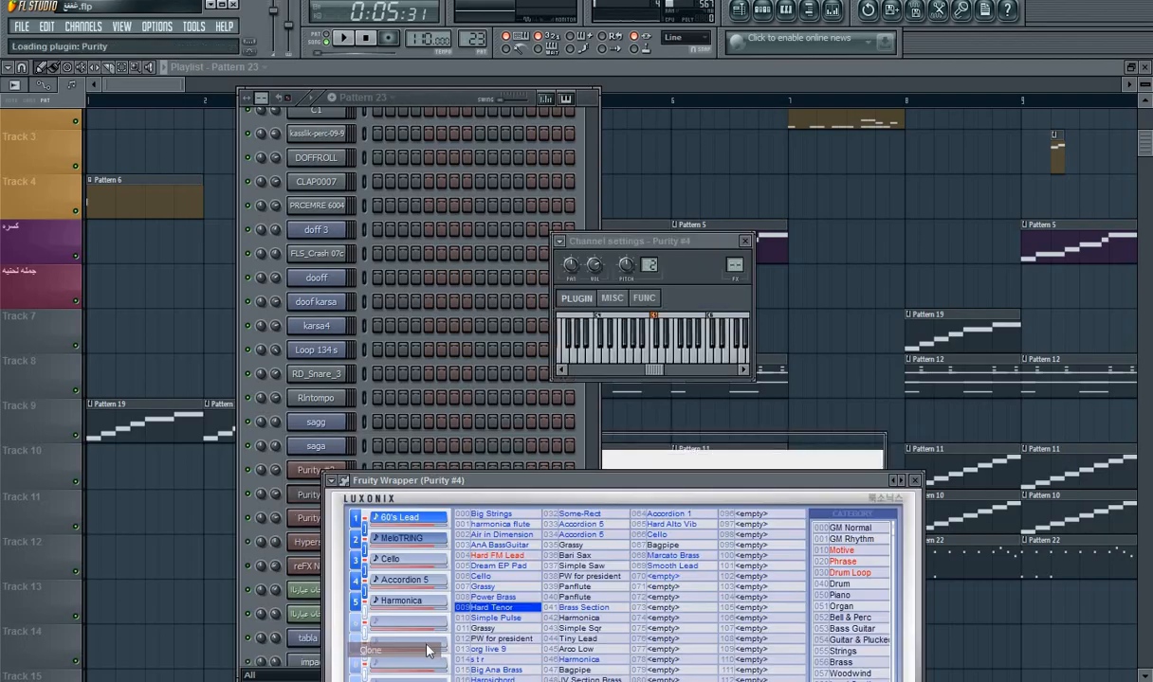
{"action": "left_click", "coordinate": [417, 135]}
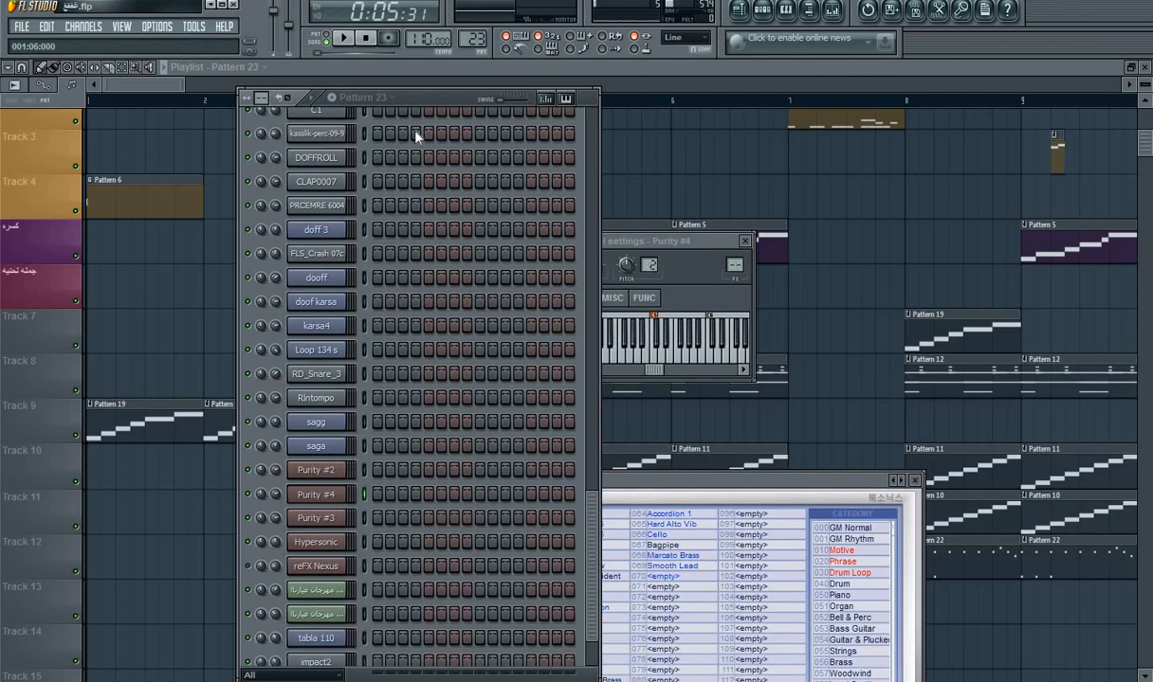
{"action": "right_click", "coordinate": [320, 504]}
{"action": "left_click", "coordinate": [359, 451]}
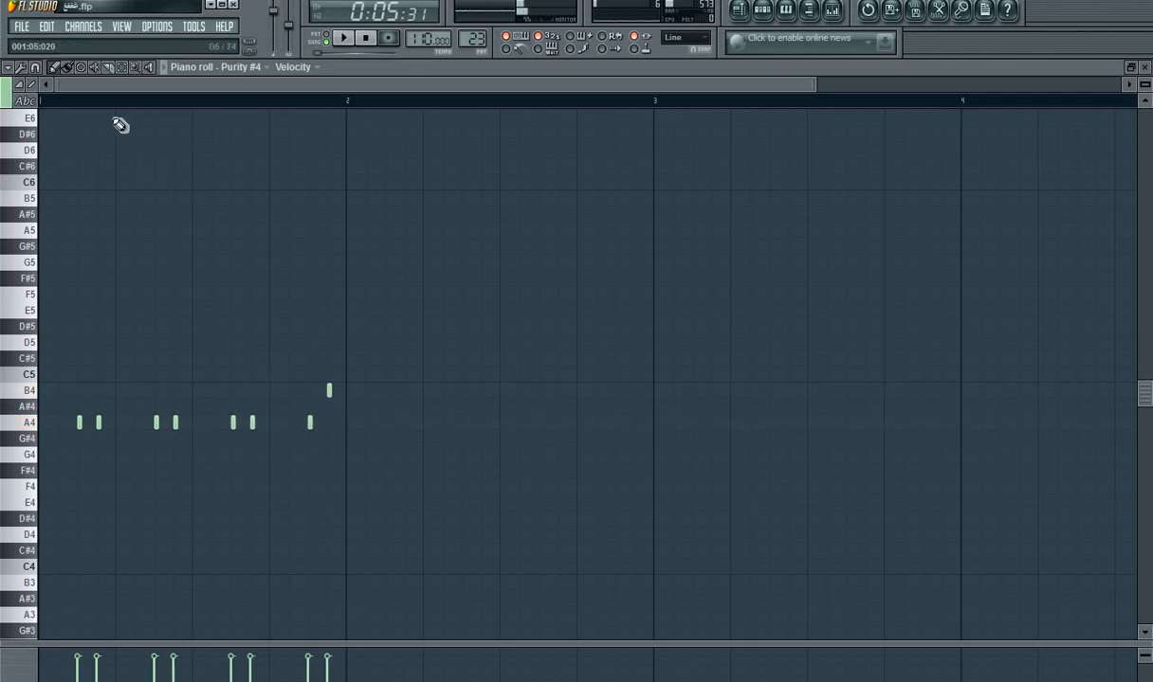
Step: Loop Pattern 23 and set Purity #4 to Chorused Piano from the Piano category after auditioning Class Dyno and Grassy
{"action": "key", "text": "space"}
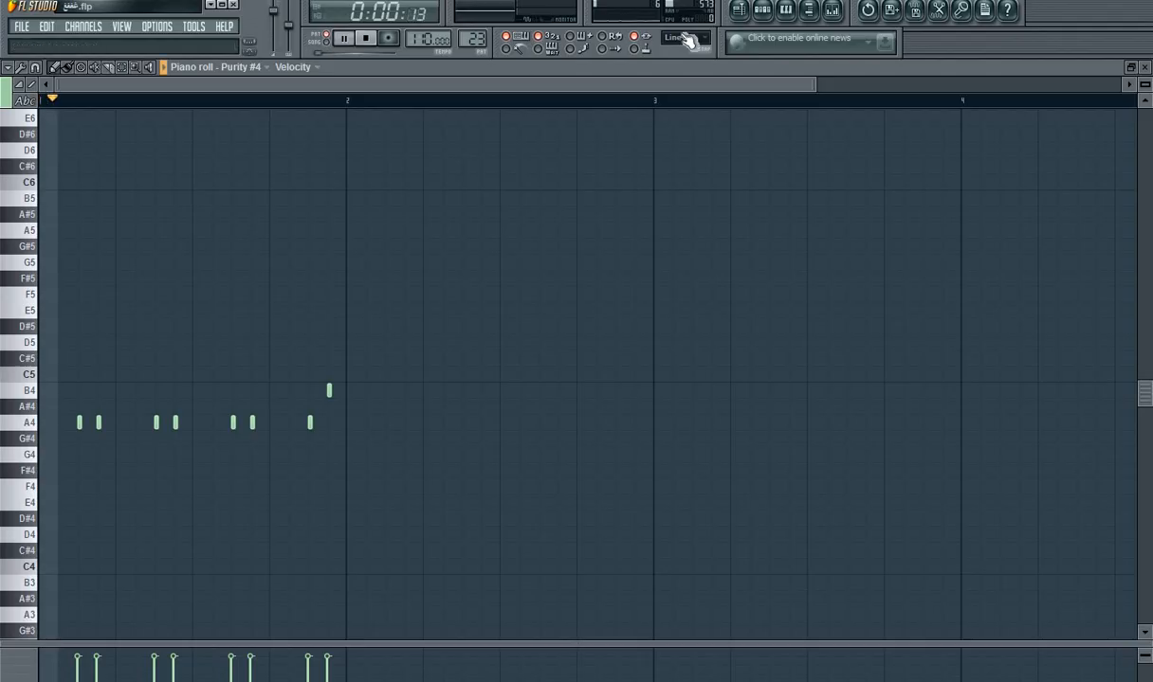
{"action": "left_click", "coordinate": [761, 12]}
{"action": "left_click", "coordinate": [332, 498]}
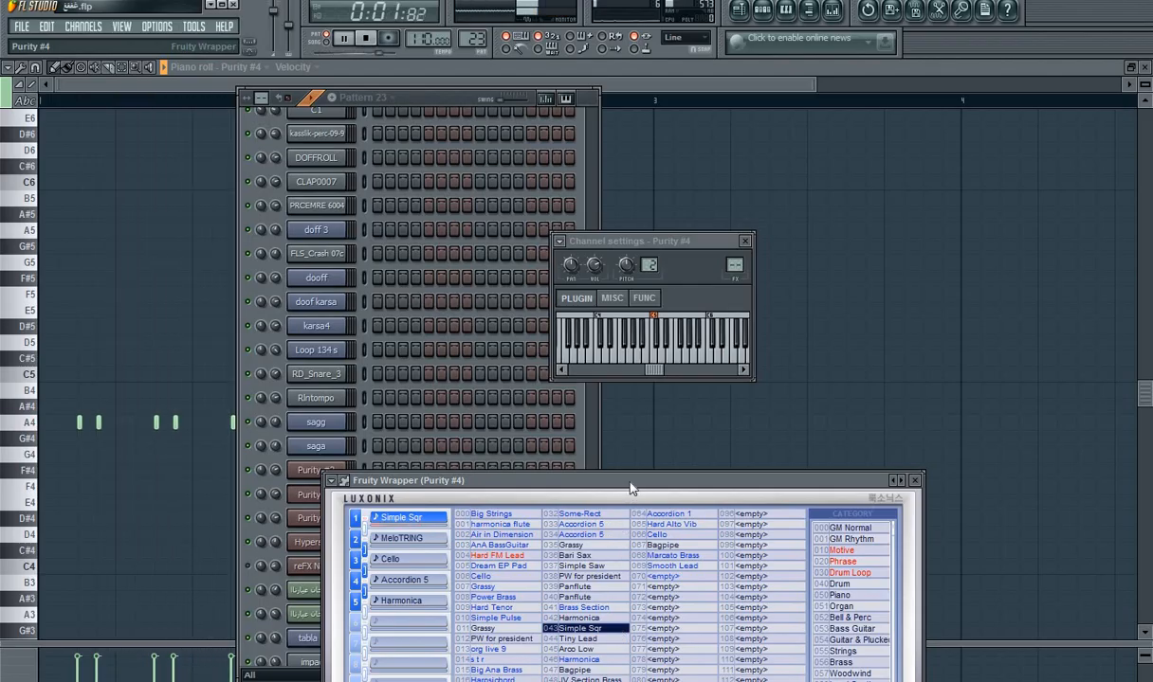
{"action": "left_click_drag", "start_coordinate": [630, 484], "coordinate": [621, 289]}
{"action": "left_click", "coordinate": [596, 518]}
{"action": "left_click", "coordinate": [509, 580]}
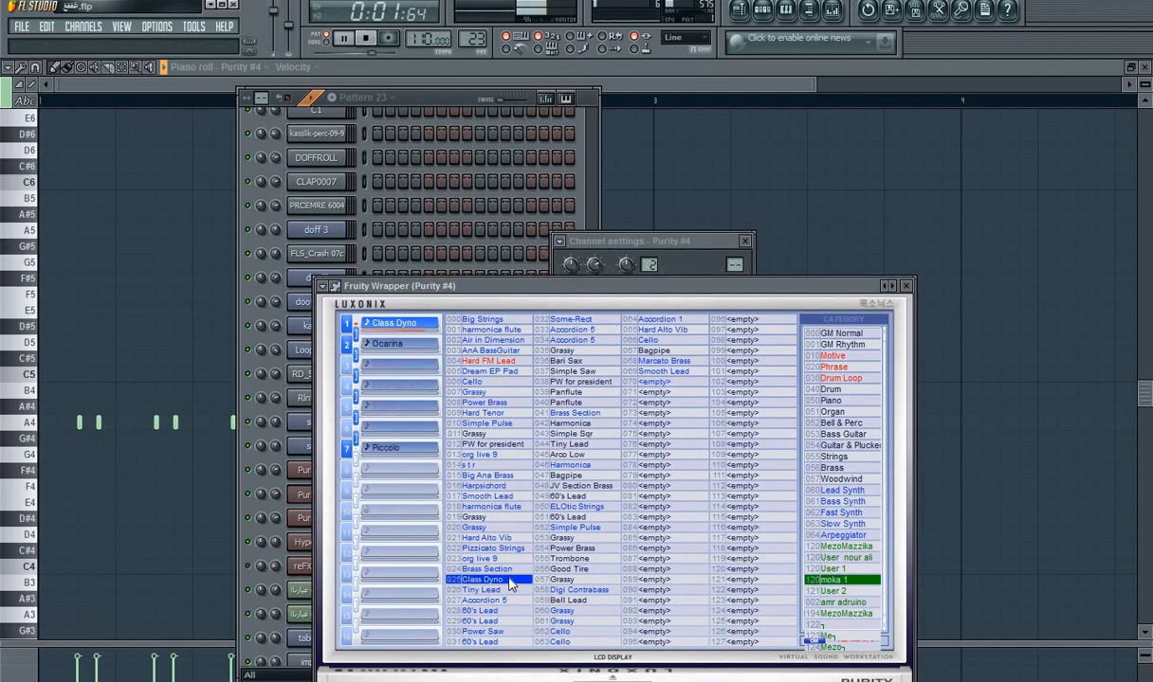
{"action": "left_click", "coordinate": [566, 611]}
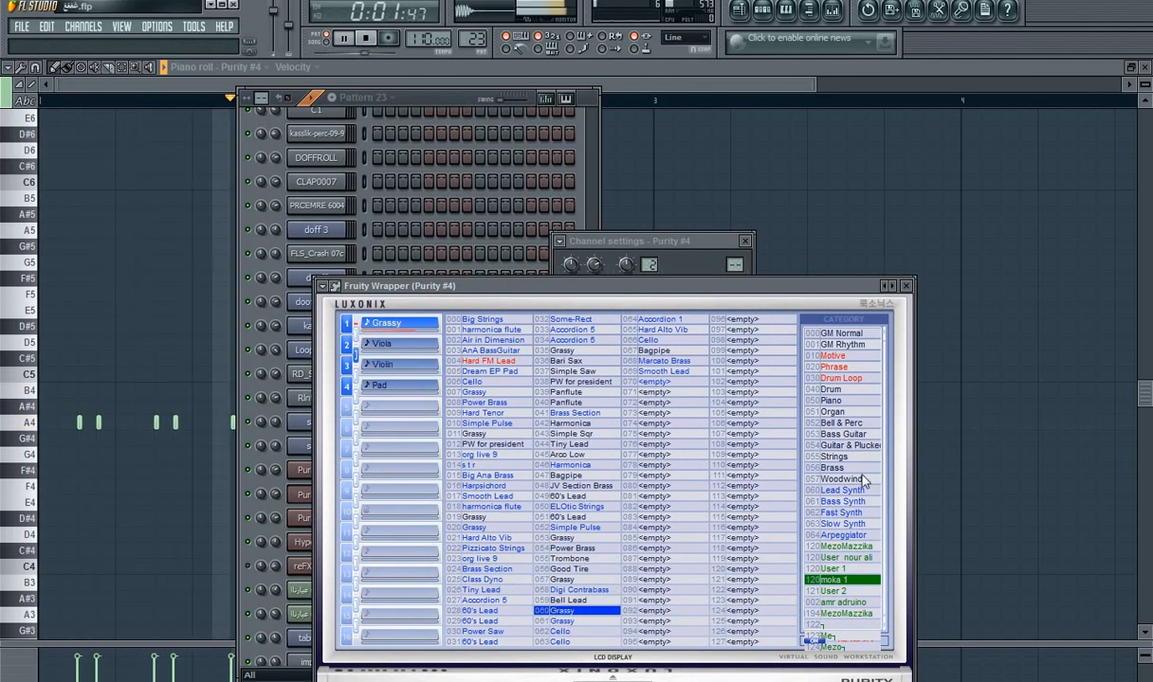
{"action": "left_click", "coordinate": [830, 400]}
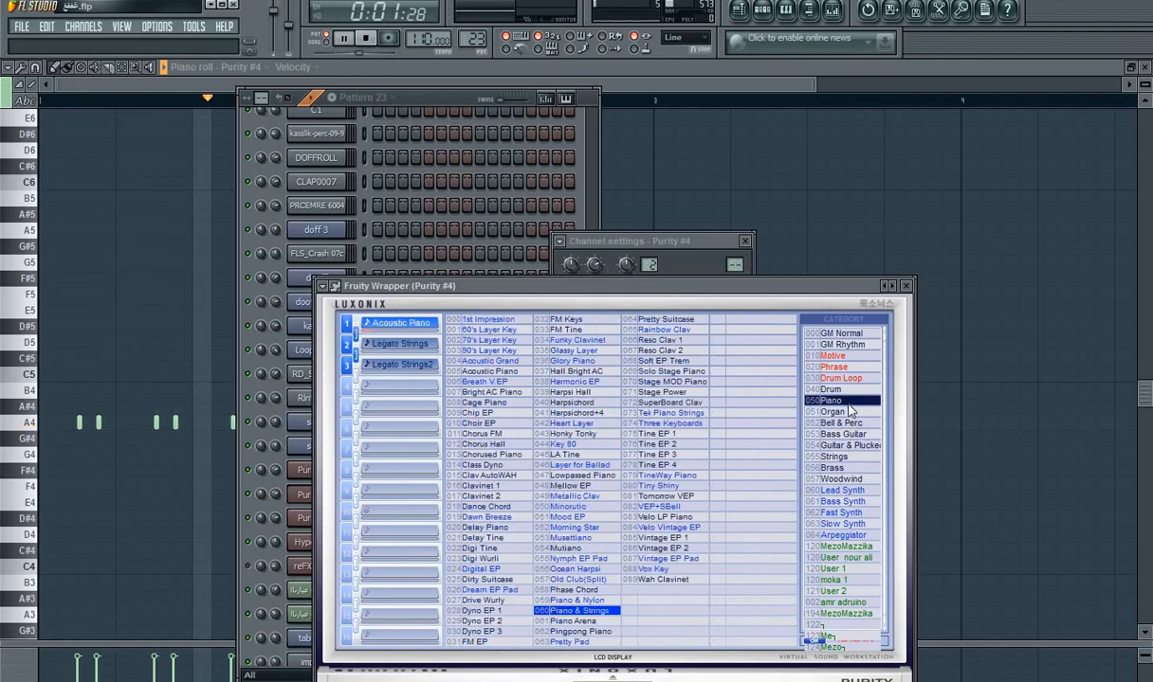
{"action": "left_click", "coordinate": [491, 455]}
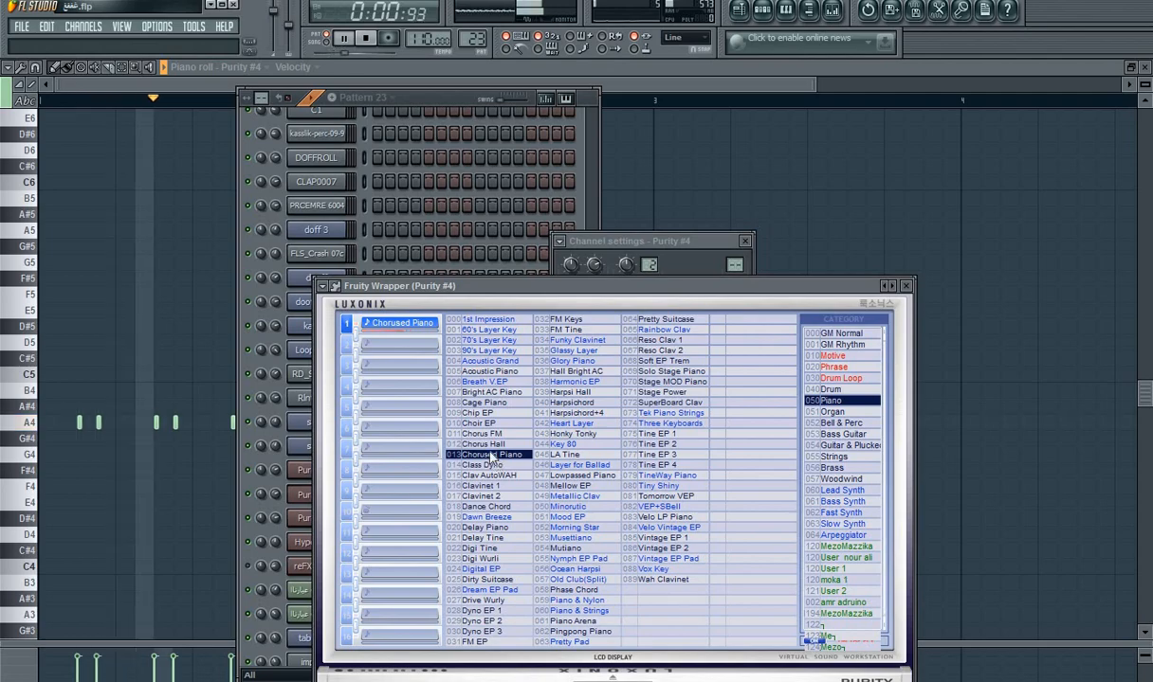
{"action": "left_click", "coordinate": [226, 131]}
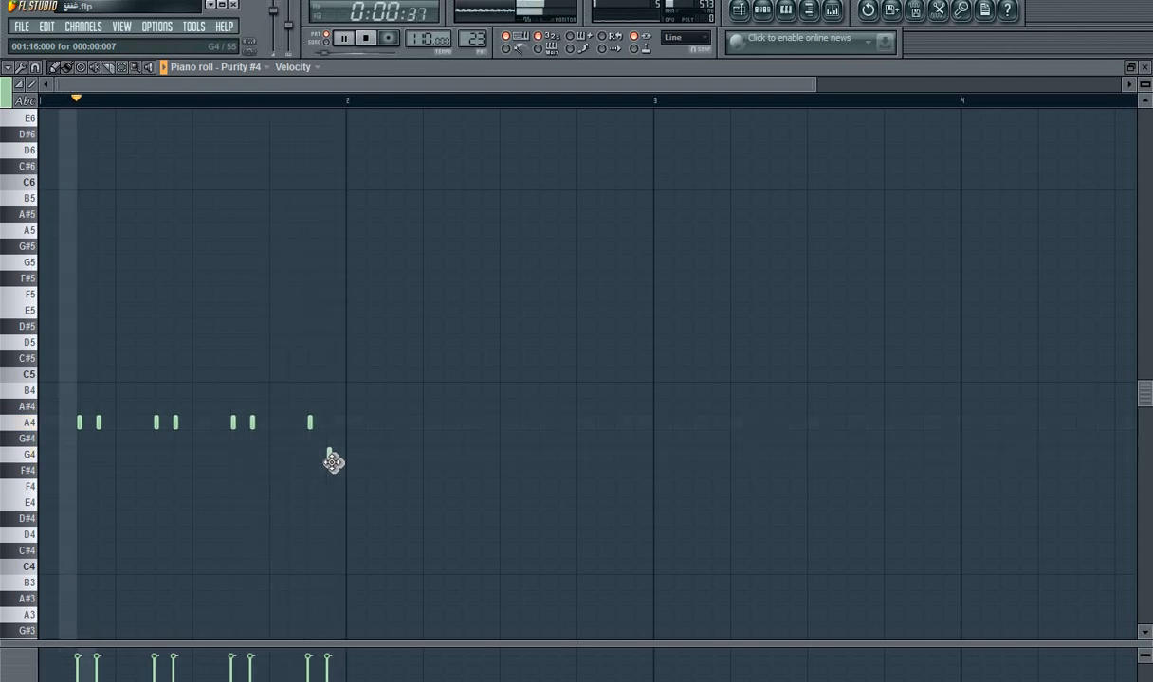
Step: Double the Purity #4 melody an octave higher with seven A5 notes and a closing G5 note above the existing ones
{"action": "left_click", "coordinate": [85, 232]}
{"action": "left_click", "coordinate": [98, 232]}
{"action": "left_click", "coordinate": [156, 232]}
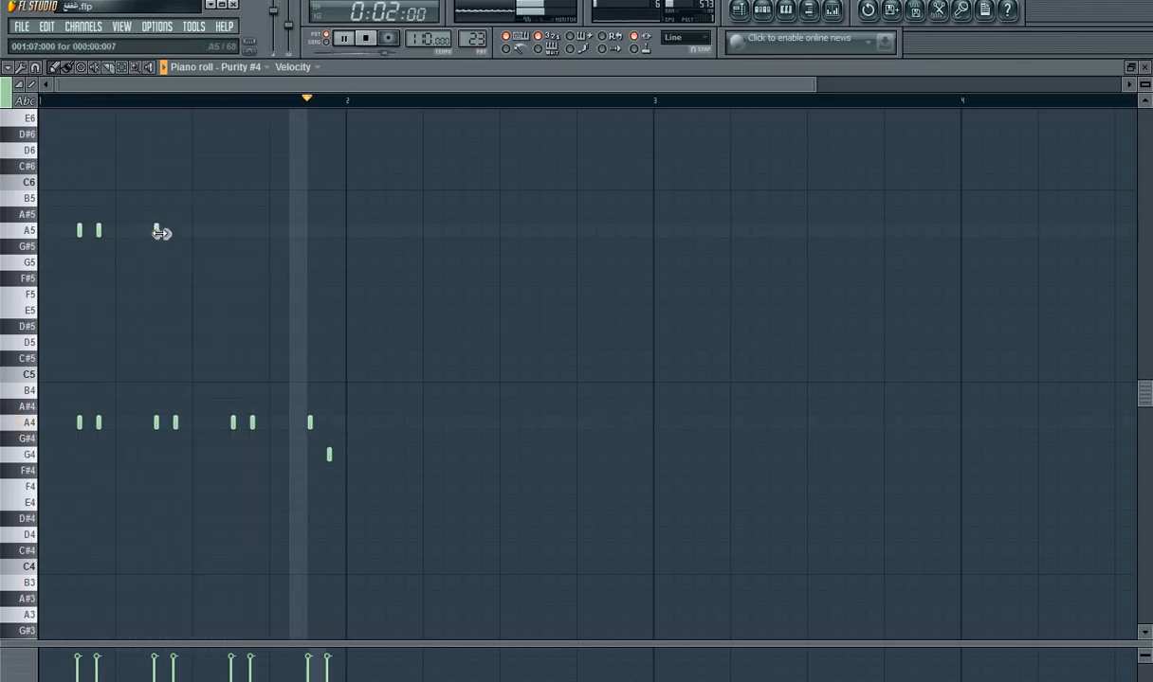
{"action": "left_click", "coordinate": [175, 232]}
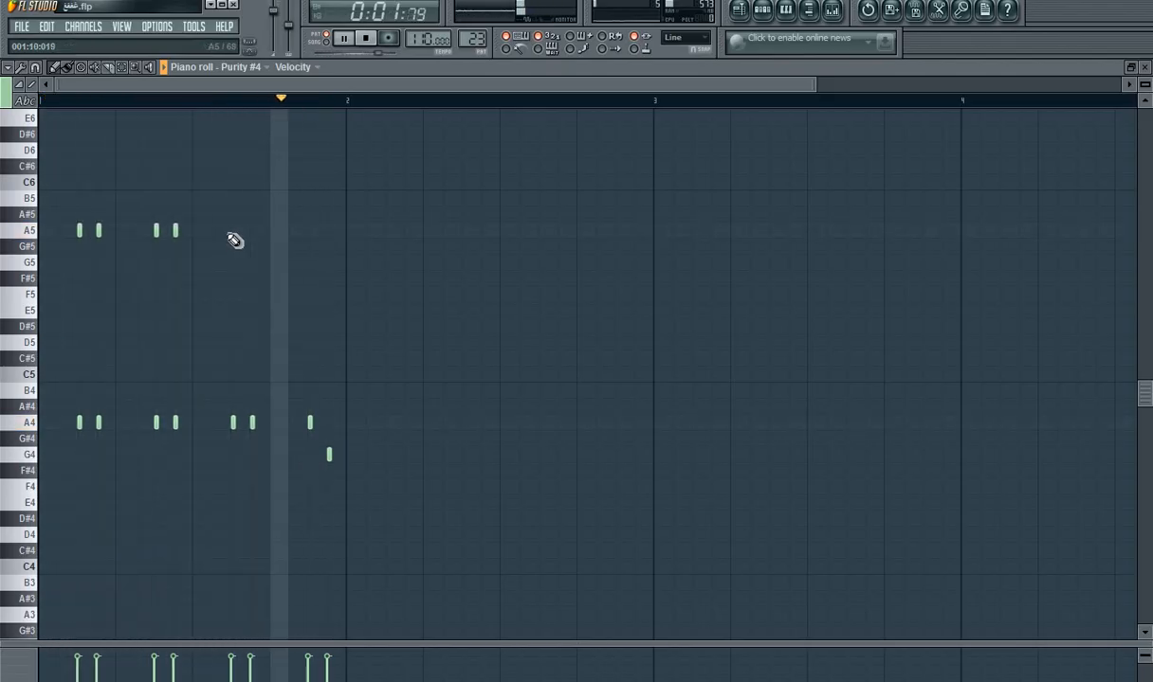
{"action": "left_click", "coordinate": [233, 232]}
{"action": "left_click", "coordinate": [253, 232]}
{"action": "left_click", "coordinate": [310, 231]}
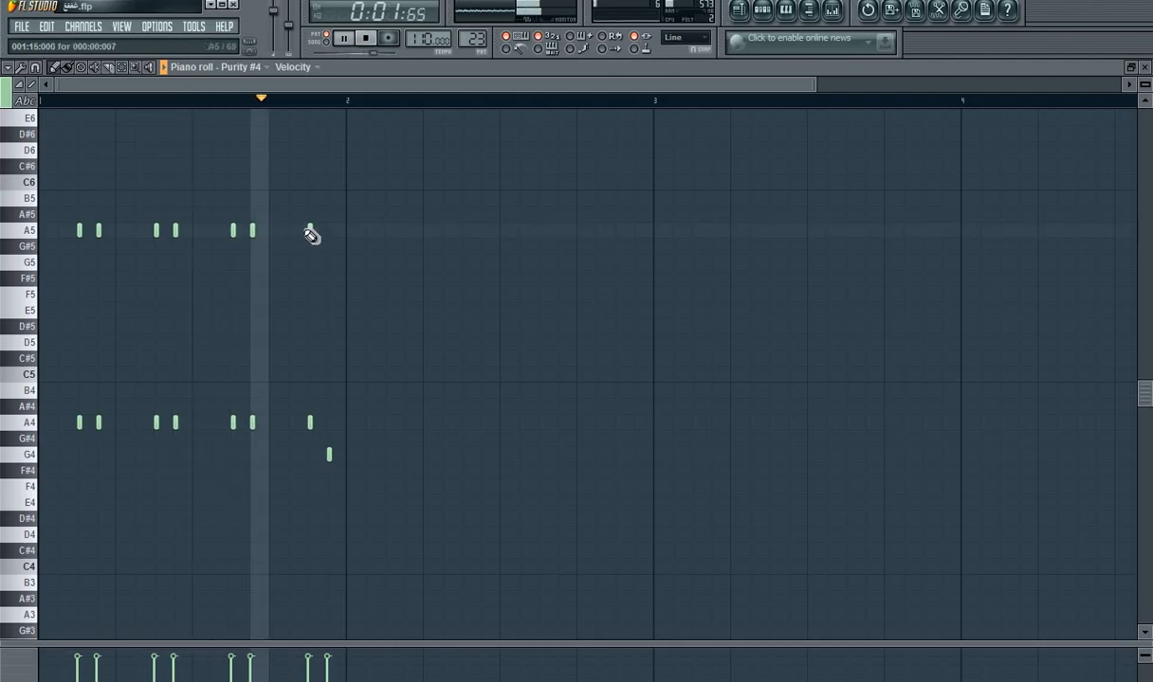
{"action": "left_click", "coordinate": [328, 263]}
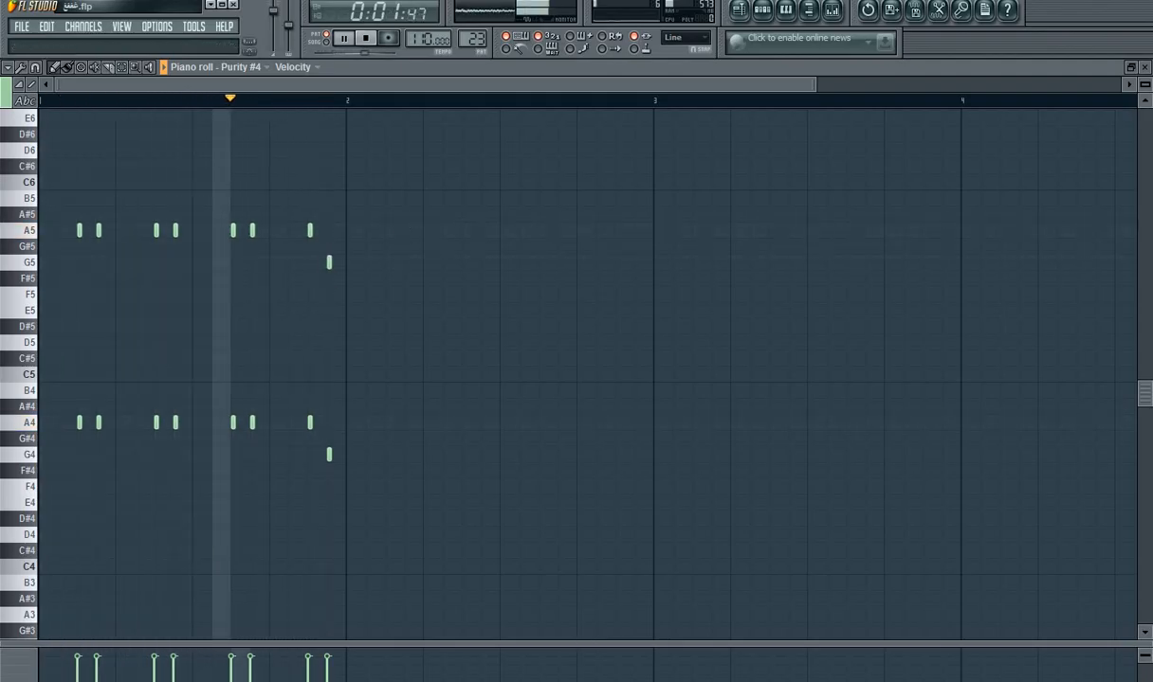
Step: Place three Pattern 23 clips on Track 13 at bars 14, 15 and 16, and play the song from just before bar 14
{"action": "key", "text": "F5"}
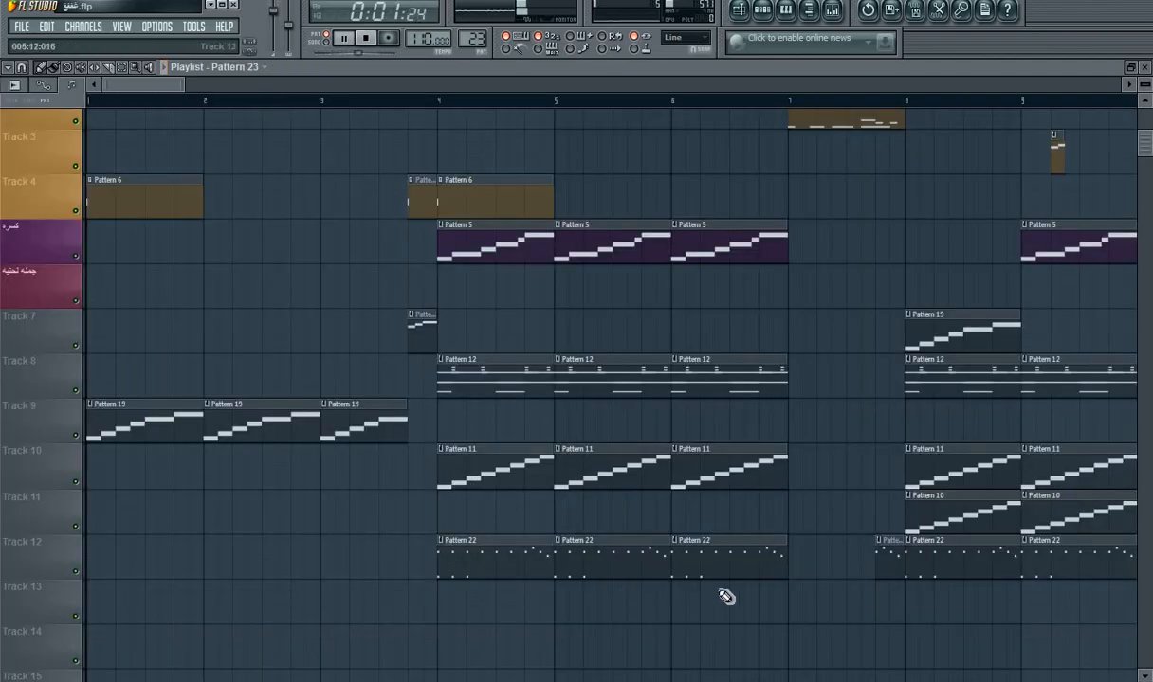
{"action": "left_click_drag", "start_coordinate": [149, 79], "coordinate": [235, 98]}
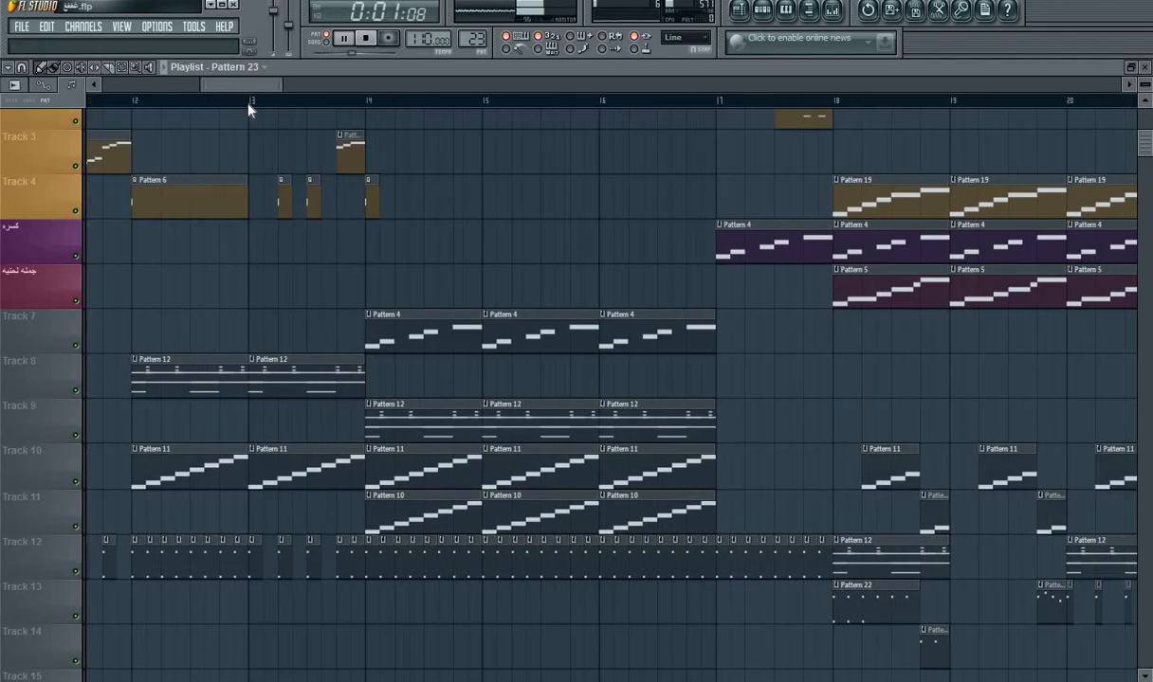
{"action": "left_click_drag", "start_coordinate": [370, 616], "coordinate": [455, 611]}
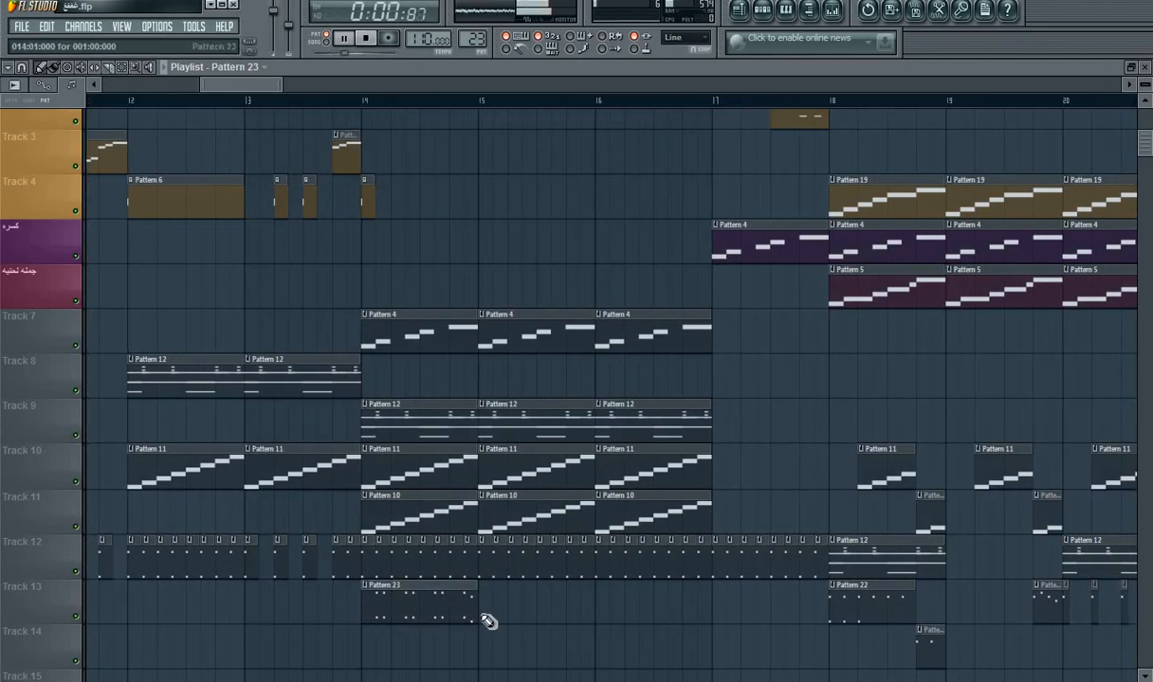
{"action": "left_click", "coordinate": [499, 616]}
{"action": "left_click", "coordinate": [608, 621]}
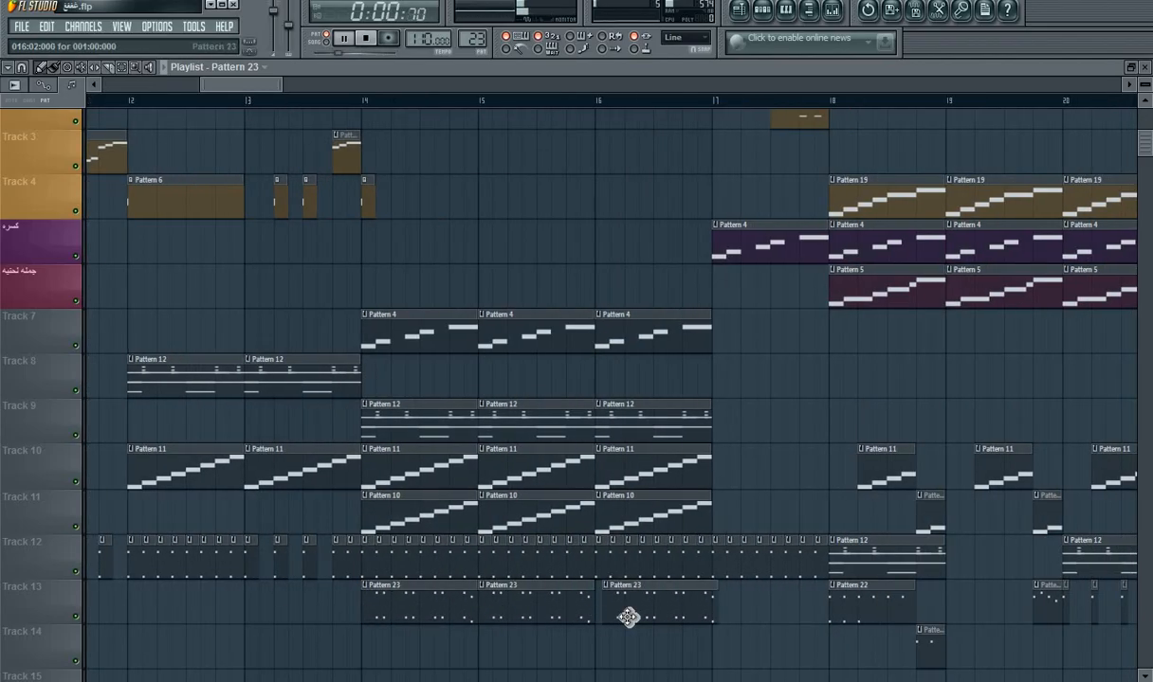
{"action": "left_click_drag", "start_coordinate": [336, 92], "coordinate": [234, 180]}
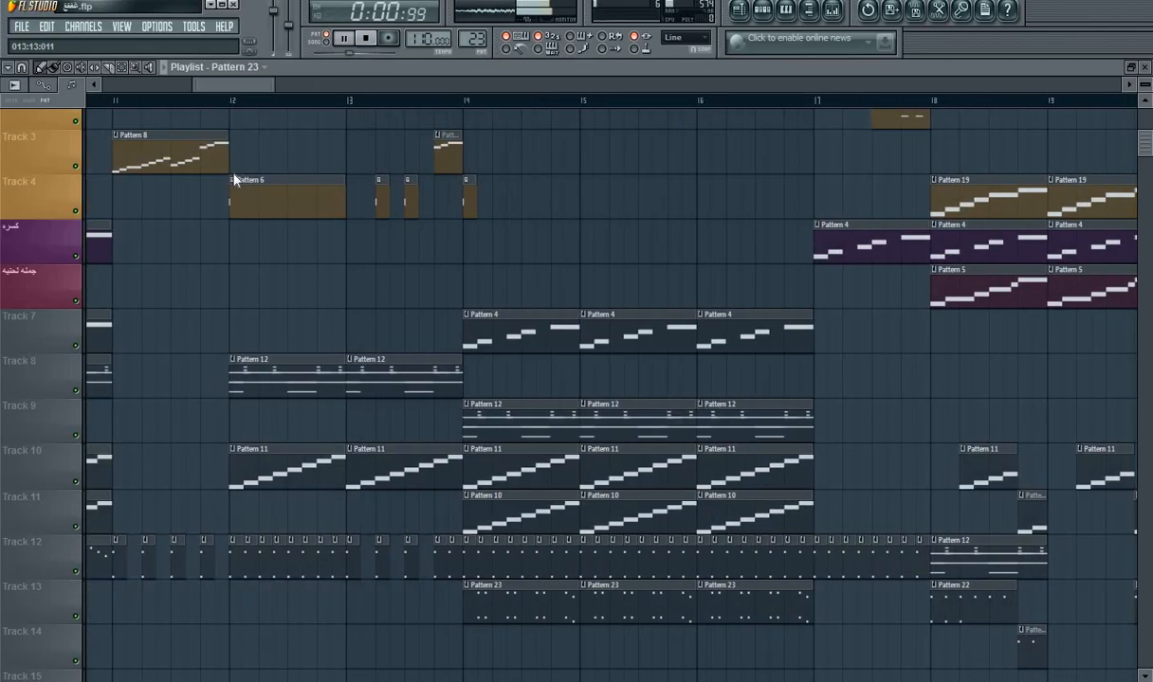
{"action": "left_click", "coordinate": [447, 106]}
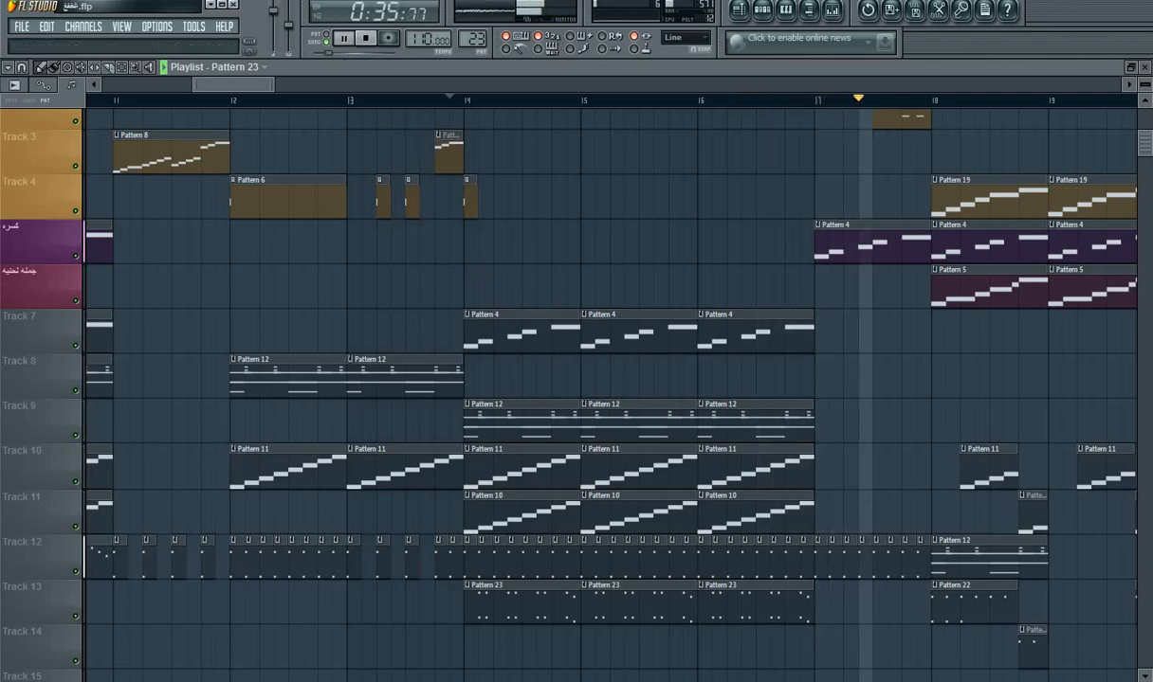
Step: Add Pattern 23 clips on Track 14 at bars 19, 21 and 22
{"action": "left_click_drag", "start_coordinate": [223, 85], "coordinate": [261, 99]}
{"action": "left_click", "coordinate": [664, 649]}
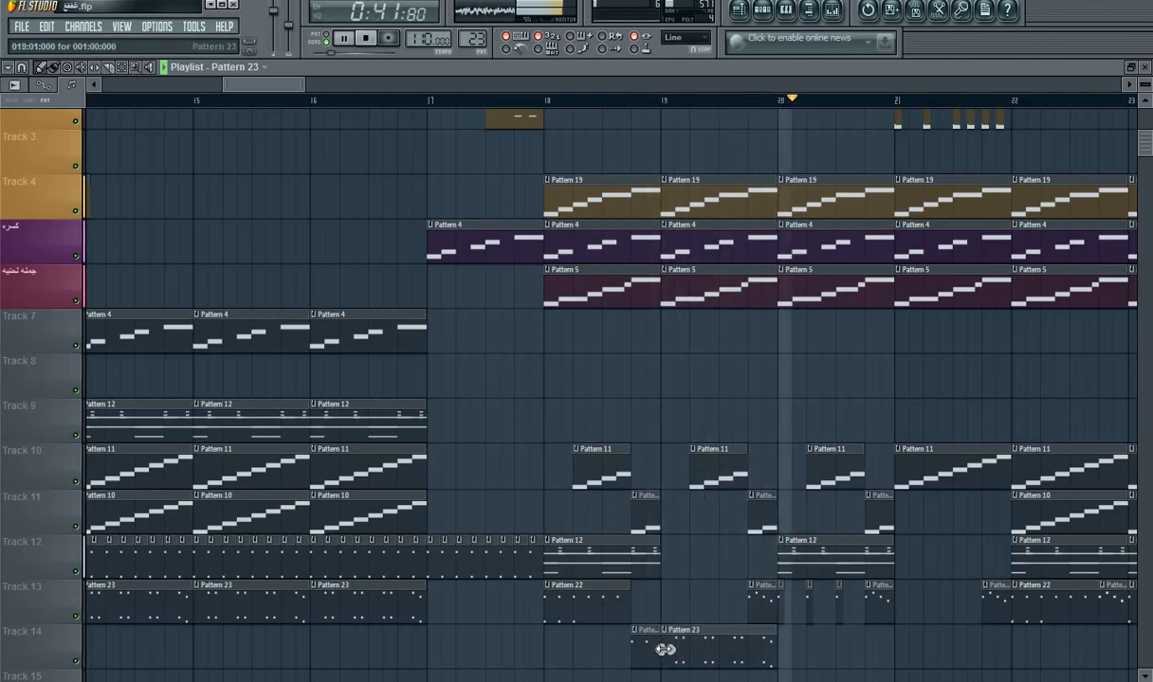
{"action": "left_click_drag", "start_coordinate": [270, 86], "coordinate": [299, 88]}
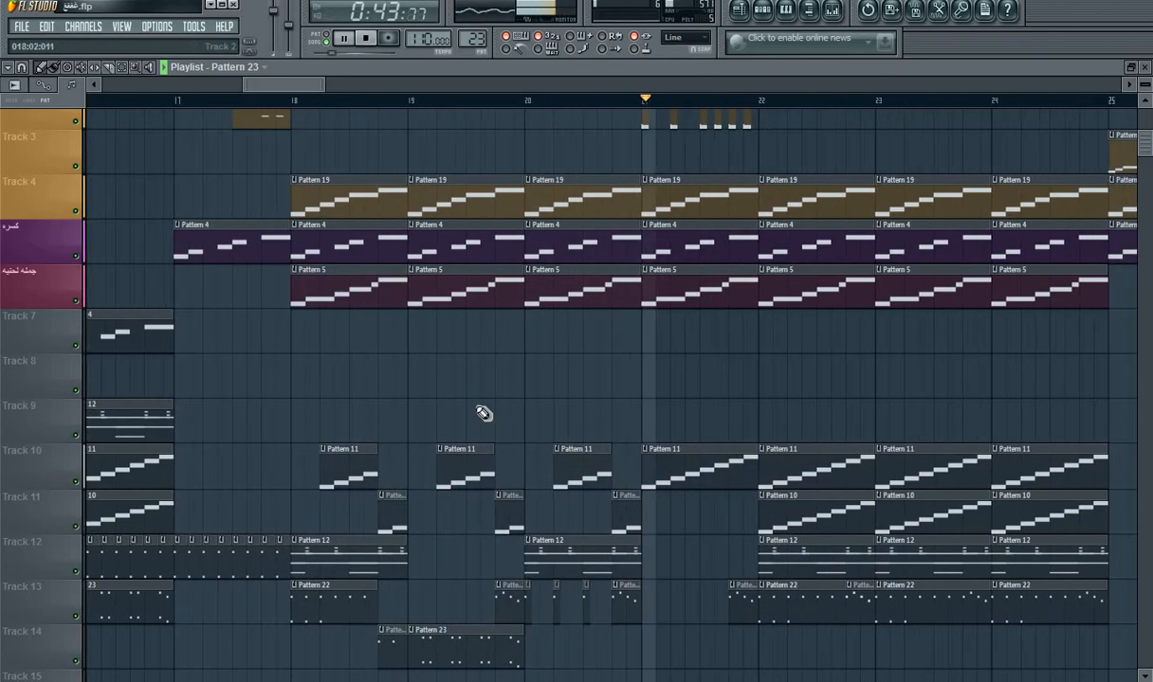
{"action": "left_click", "coordinate": [644, 649]}
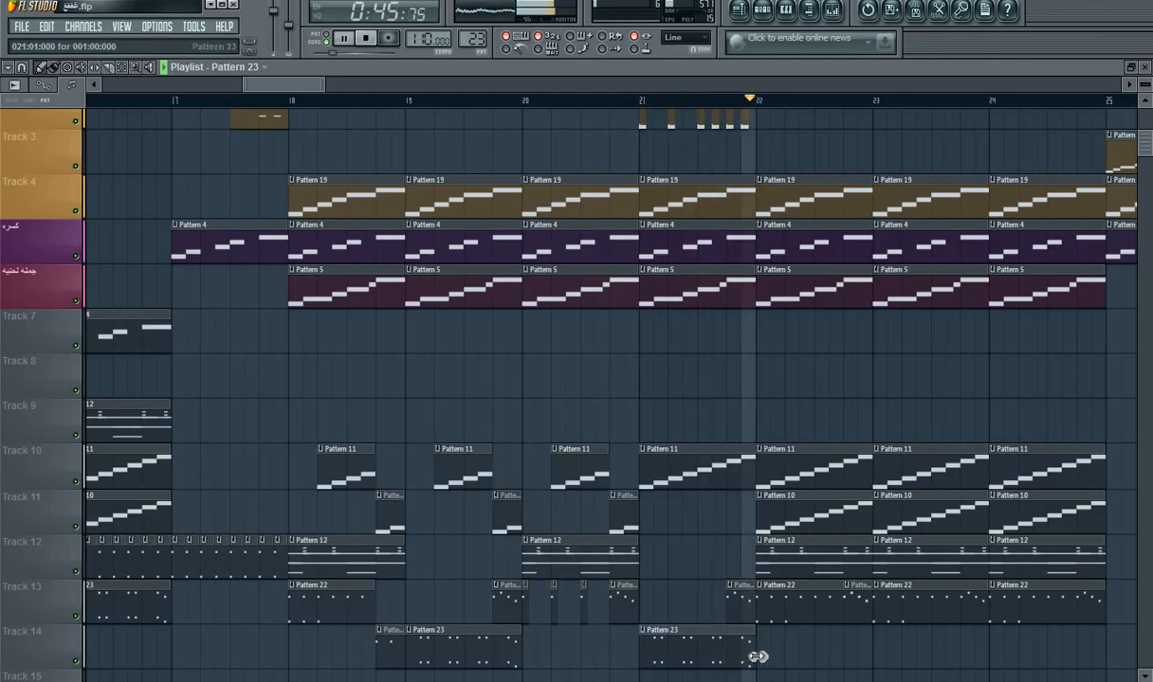
{"action": "left_click", "coordinate": [766, 657]}
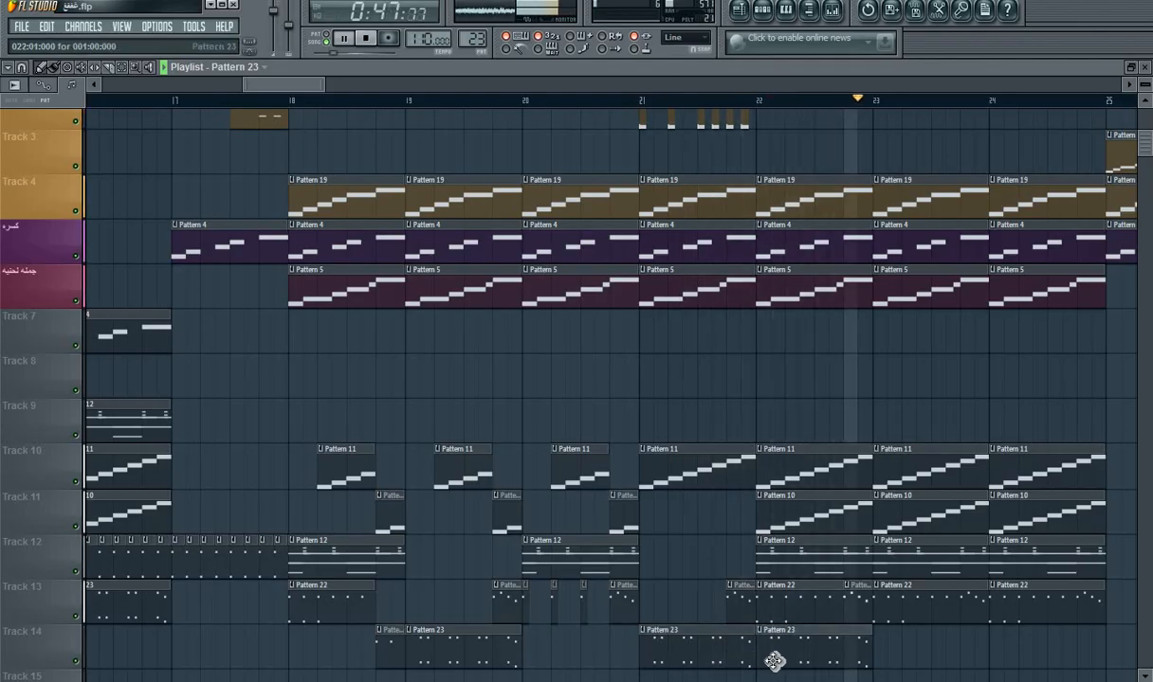
Step: Play the arrangement from just before bar 21 to check the added clips, and stop playback
{"action": "key", "text": "space"}
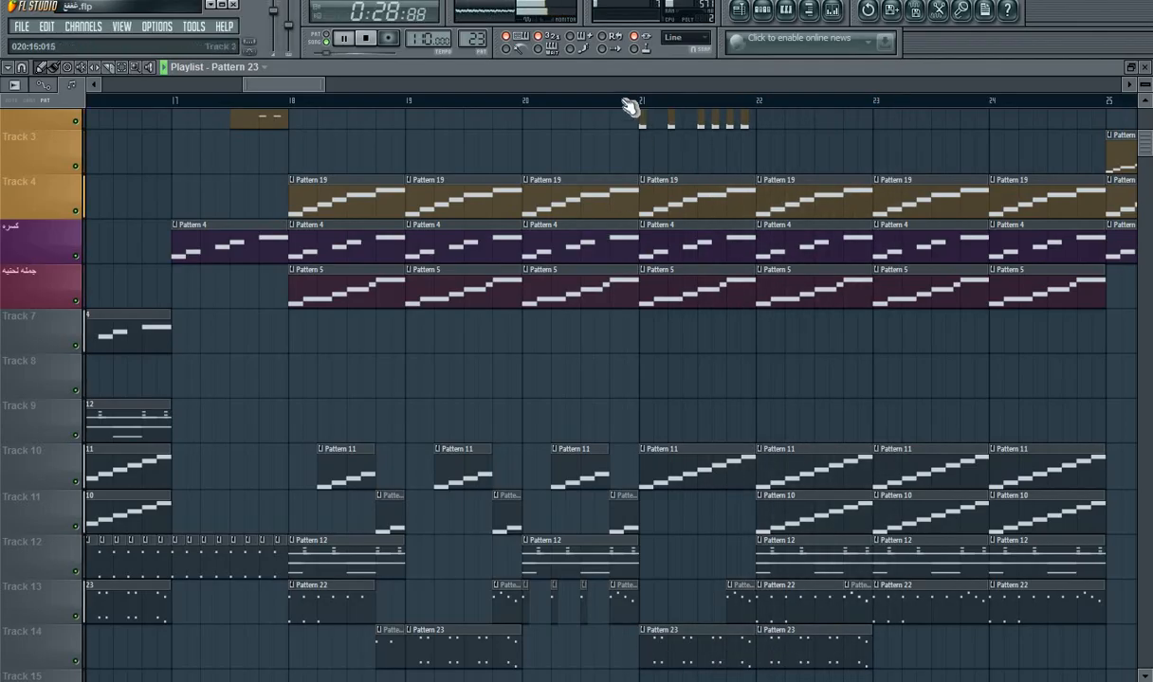
{"action": "left_click", "coordinate": [629, 101]}
{"action": "left_click_drag", "start_coordinate": [271, 90], "coordinate": [309, 111]}
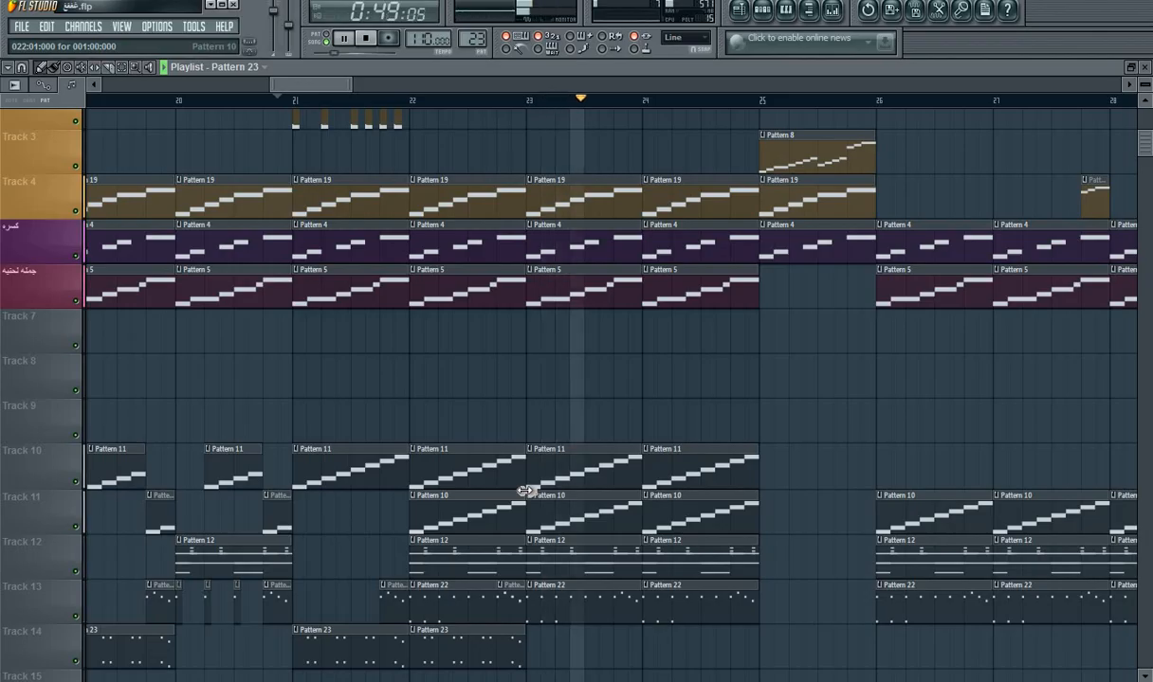
{"action": "key", "text": "space"}
Step: Open Pattern 22 from its playlist clip and replace its Purity #2 instrument with Nexus
{"action": "double_click", "coordinate": [494, 594]}
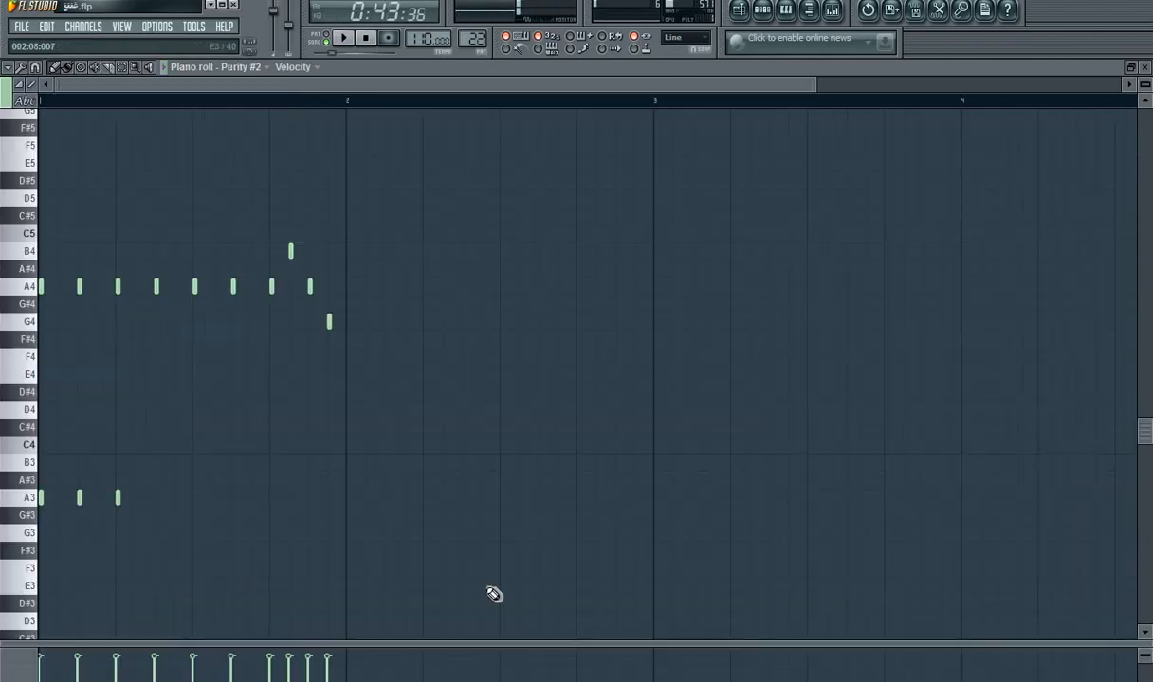
{"action": "left_click", "coordinate": [763, 11]}
{"action": "right_click", "coordinate": [339, 474]}
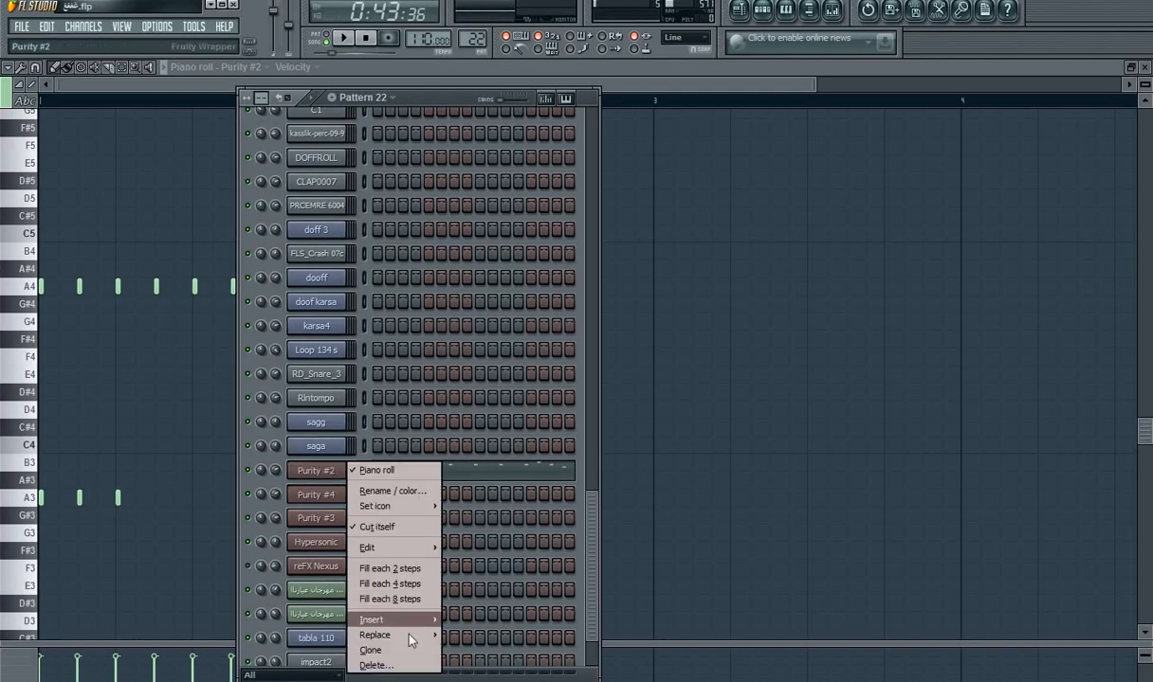
{"action": "mouse_move", "coordinate": [411, 635]}
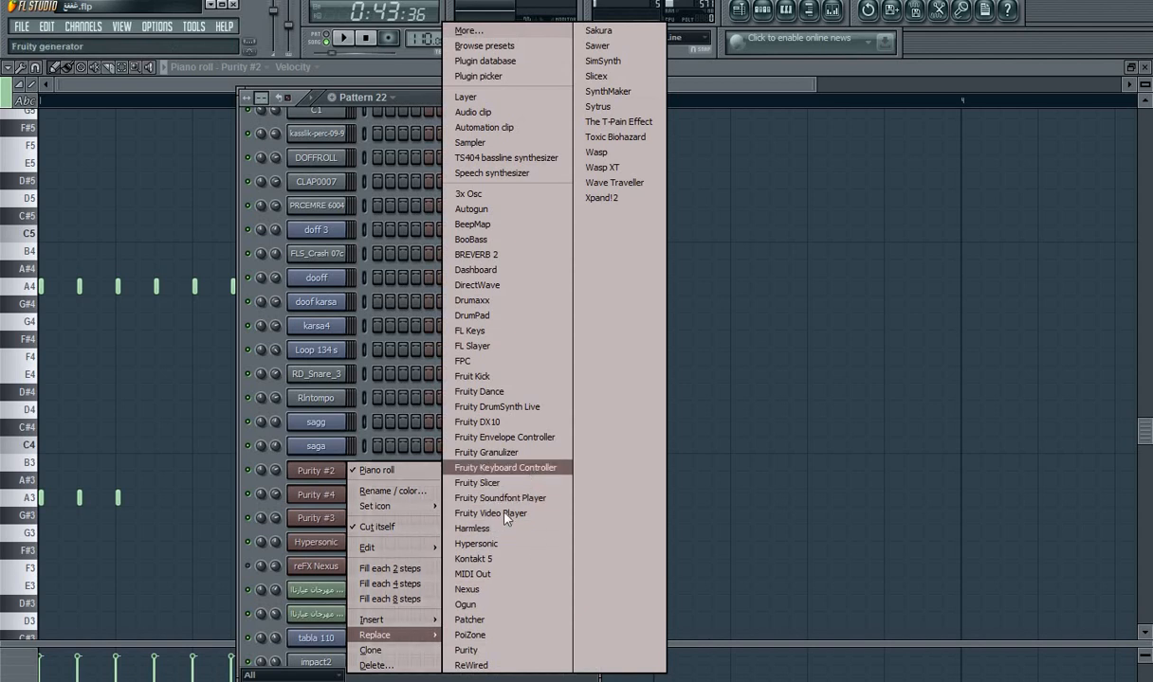
{"action": "left_click", "coordinate": [483, 589]}
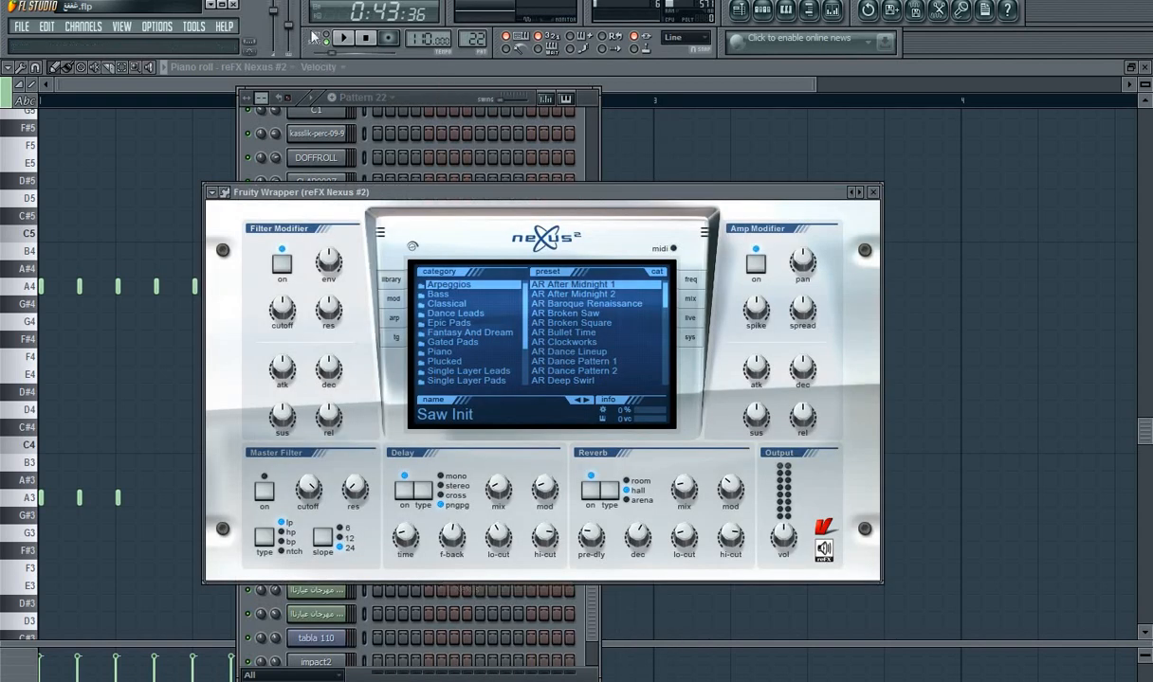
Step: Loop Pattern 22 while auditioning Nexus Arpeggios and Dance Leads presets, choose LD Adagio, and close the plugin
{"action": "key", "text": "space"}
{"action": "left_click", "coordinate": [569, 354]}
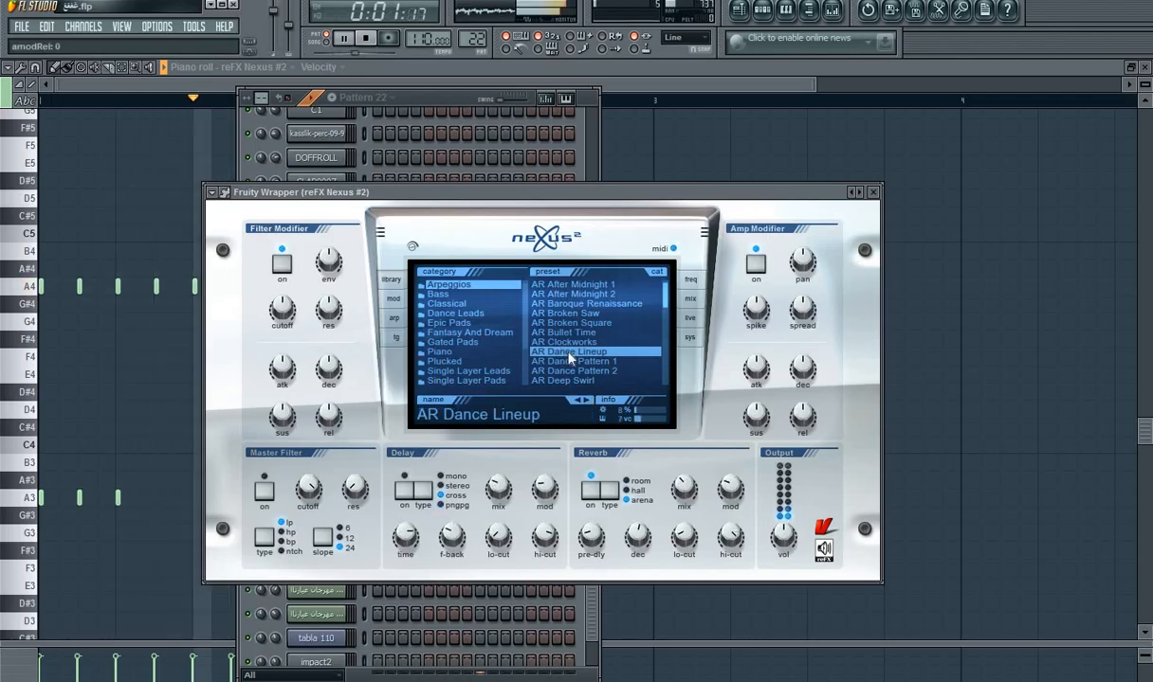
{"action": "left_click", "coordinate": [564, 324]}
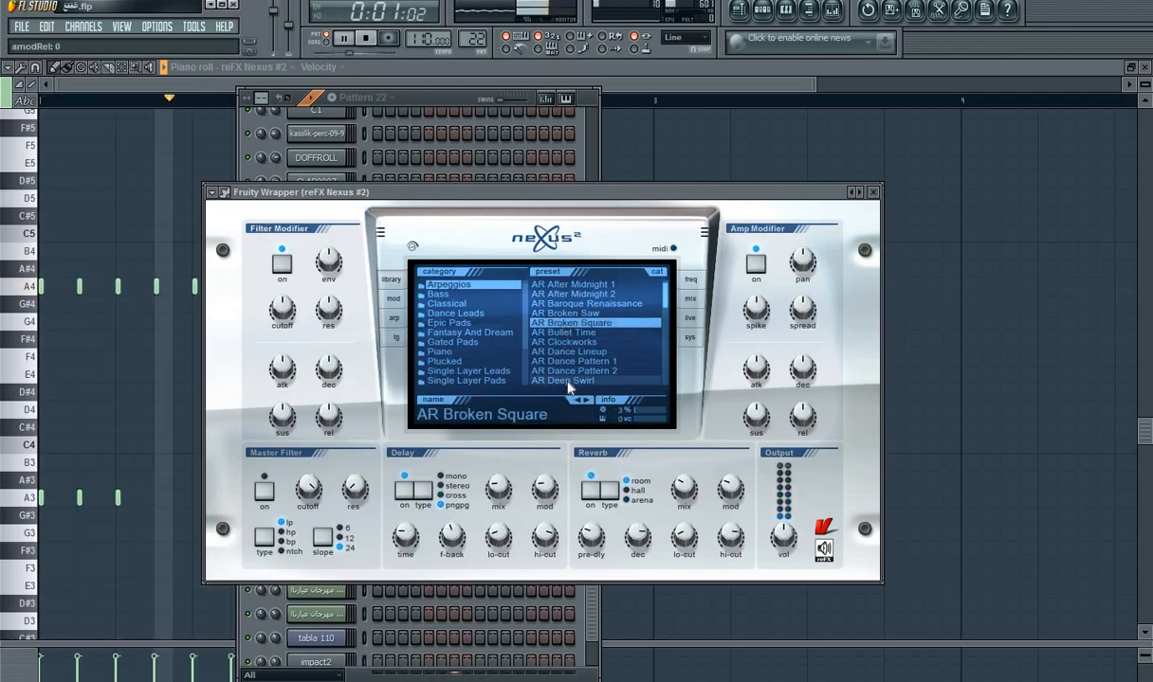
{"action": "left_click", "coordinate": [567, 381]}
{"action": "left_click", "coordinate": [460, 313]}
{"action": "left_click", "coordinate": [569, 323]}
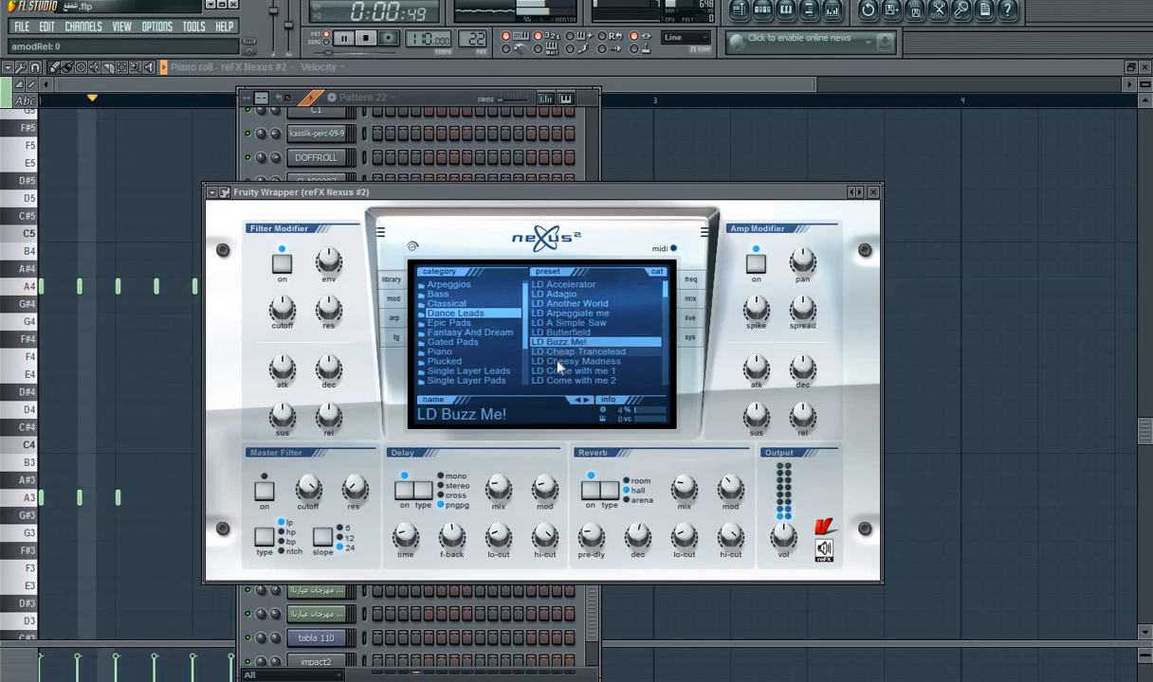
{"action": "left_click", "coordinate": [562, 364]}
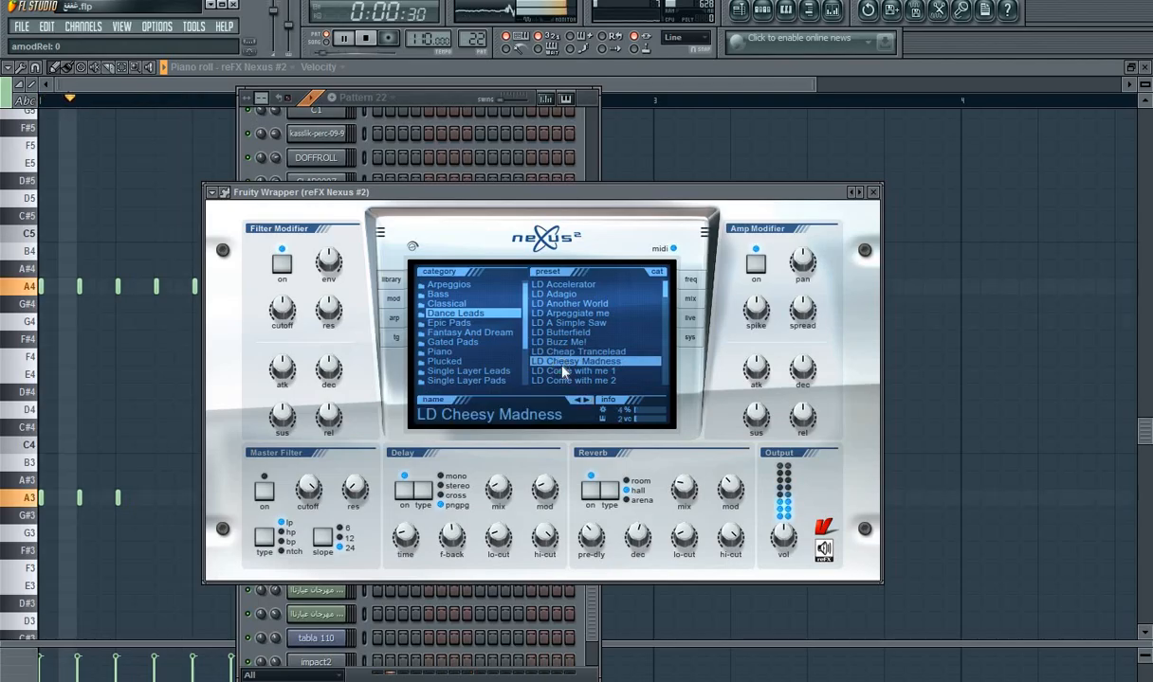
{"action": "left_click", "coordinate": [567, 294]}
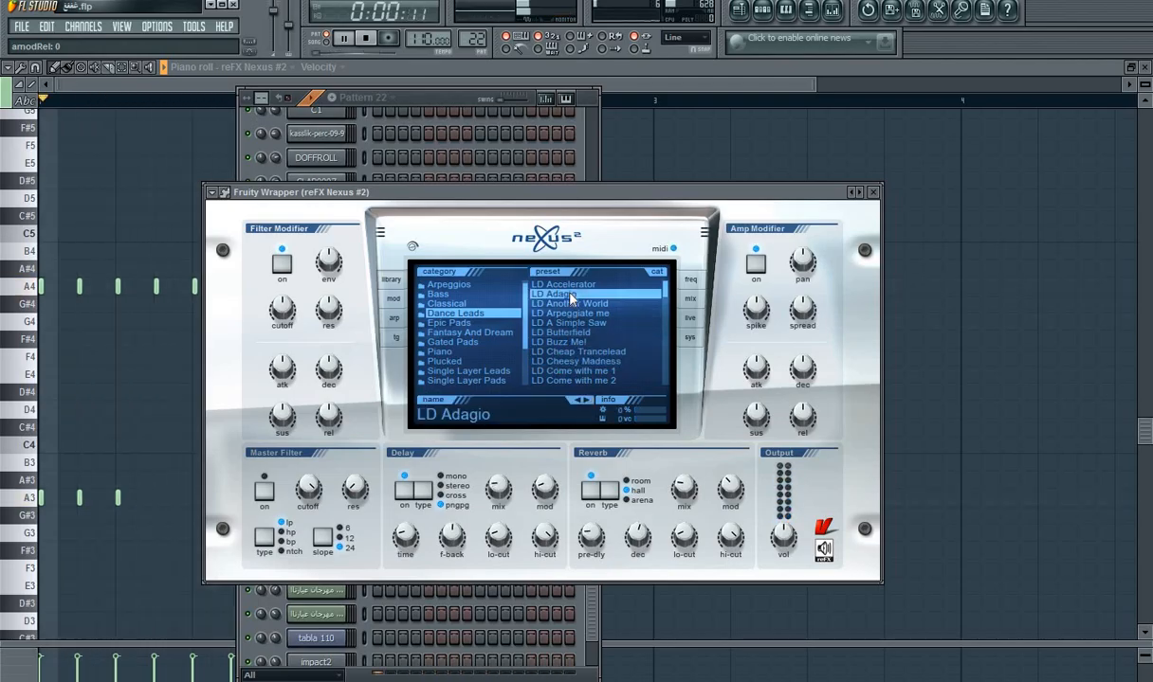
{"action": "key", "text": "space"}
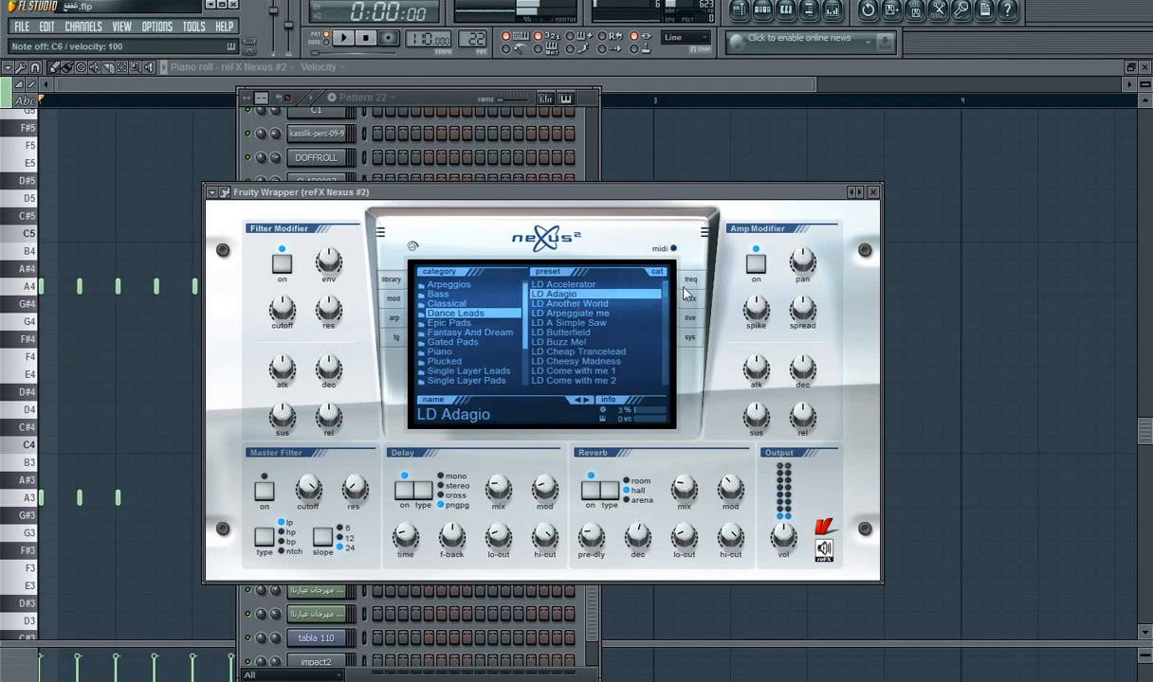
{"action": "left_click", "coordinate": [874, 193]}
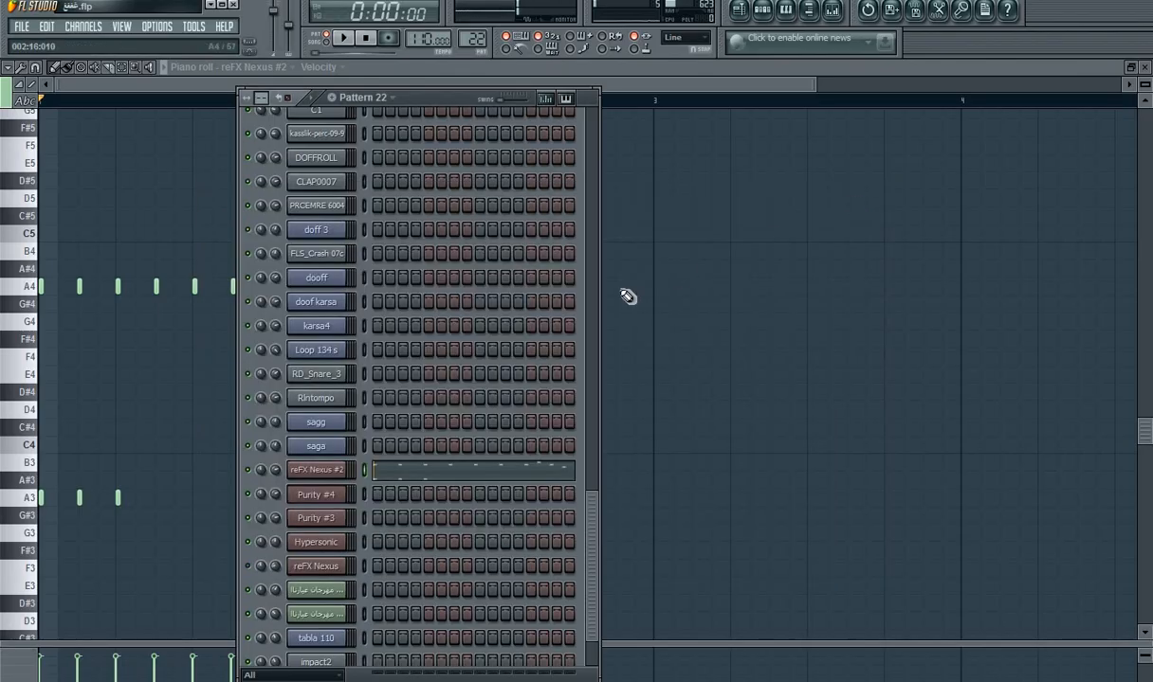
Step: Transpose all Pattern 22 notes of reFX Nexus #2 up one octave and play the pattern
{"action": "left_click", "coordinate": [414, 474]}
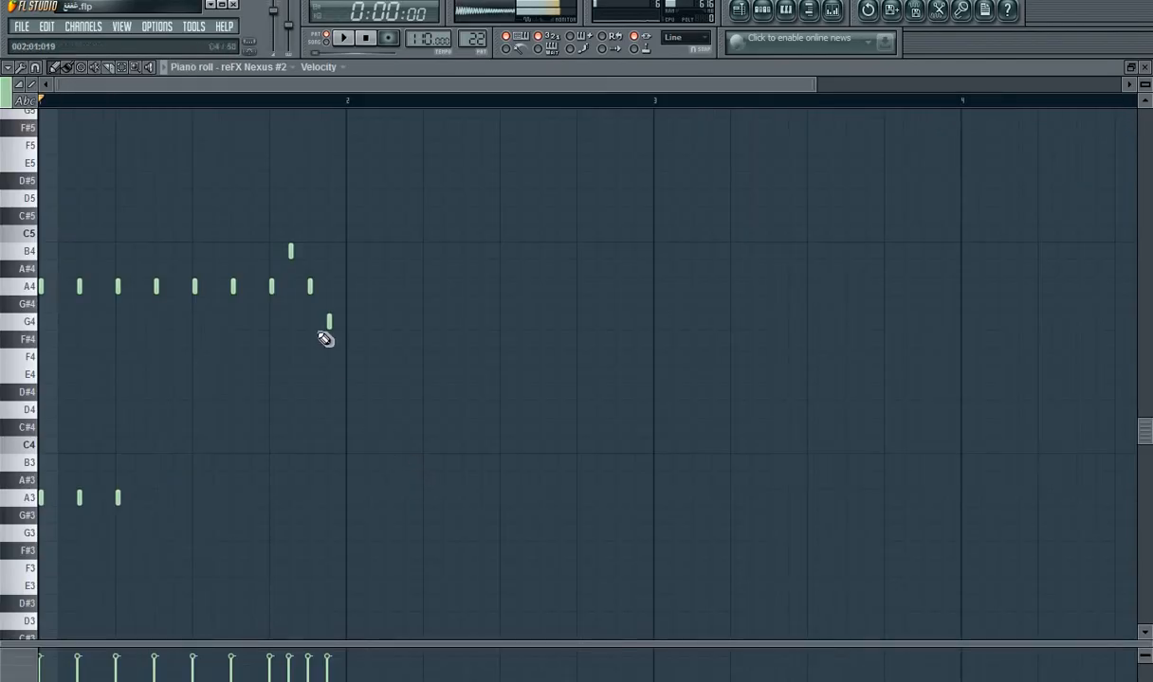
{"action": "scroll", "coordinate": [272, 235], "scroll_direction": "up", "scroll_amount": 2}
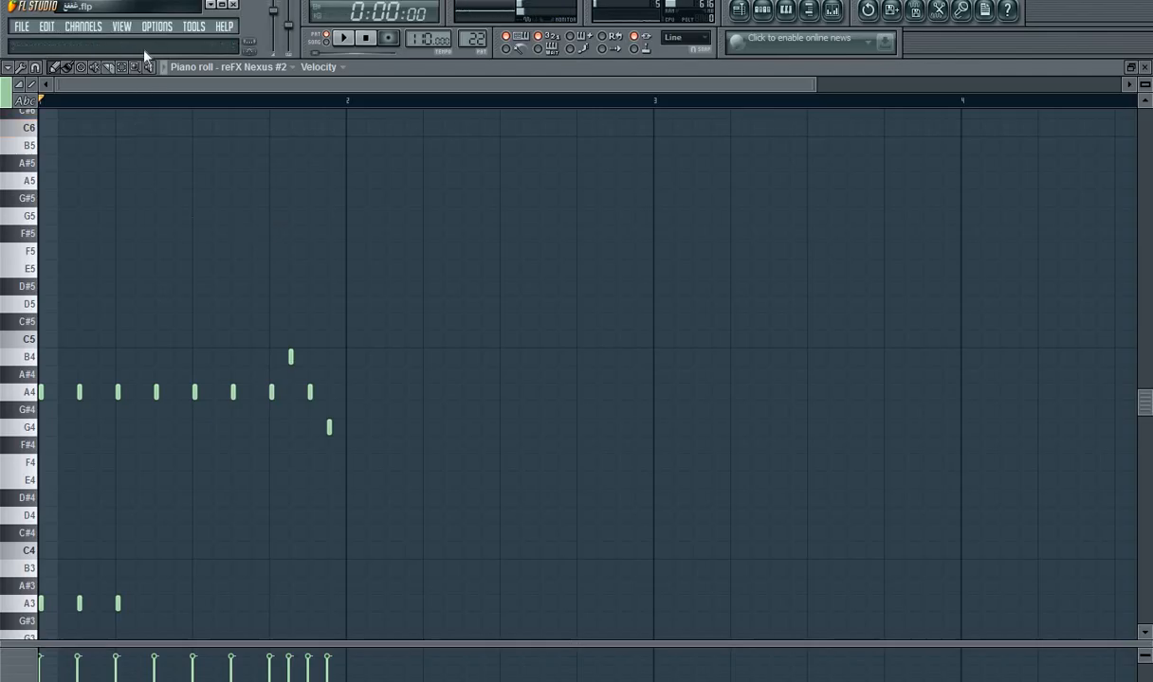
{"action": "left_click_drag", "start_coordinate": [5, 583], "coordinate": [78, 264]}
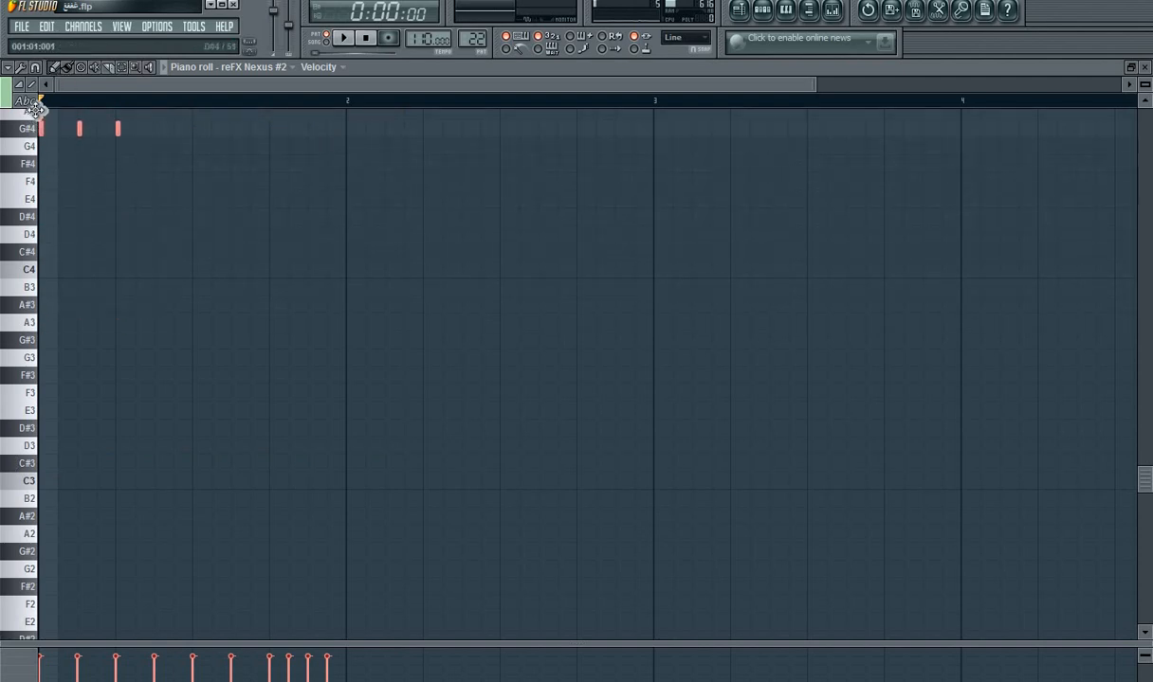
{"action": "left_click_drag", "start_coordinate": [35, 109], "coordinate": [42, 127]}
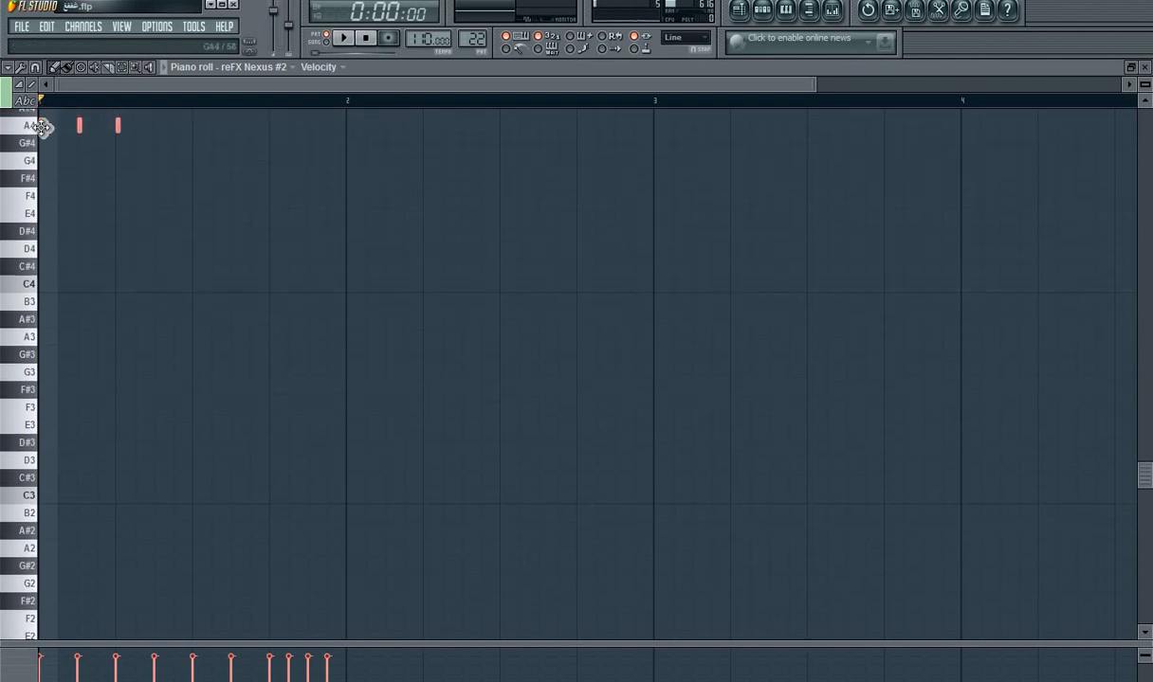
{"action": "left_click", "coordinate": [347, 40]}
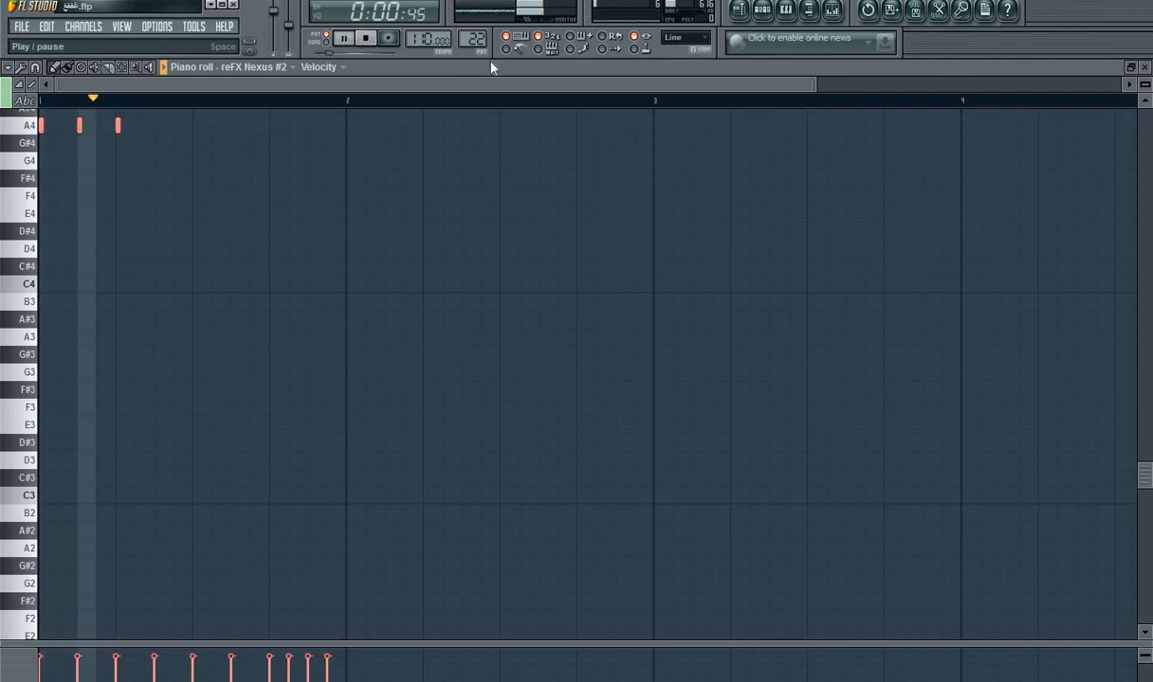
Step: Reopen reFX Nexus #2 and switch its preset to LD Buzz Me! after trying LD Come with me 1
{"action": "left_click", "coordinate": [775, 11]}
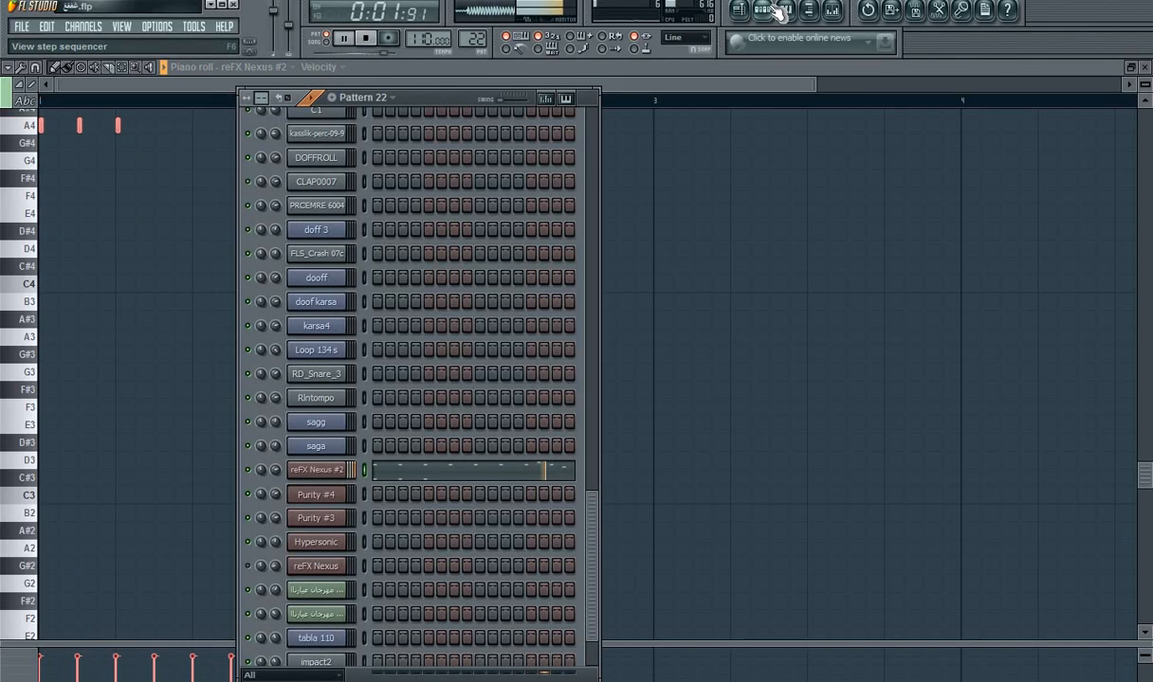
{"action": "left_click", "coordinate": [322, 470]}
{"action": "left_click", "coordinate": [575, 361]}
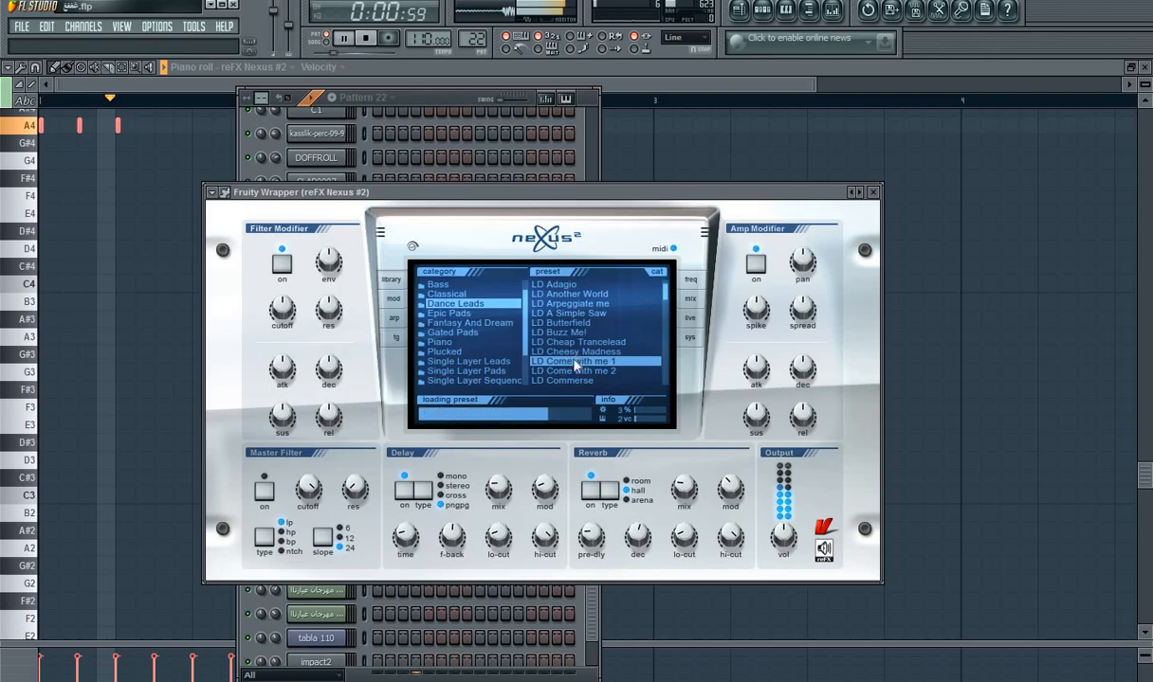
{"action": "left_click", "coordinate": [587, 335]}
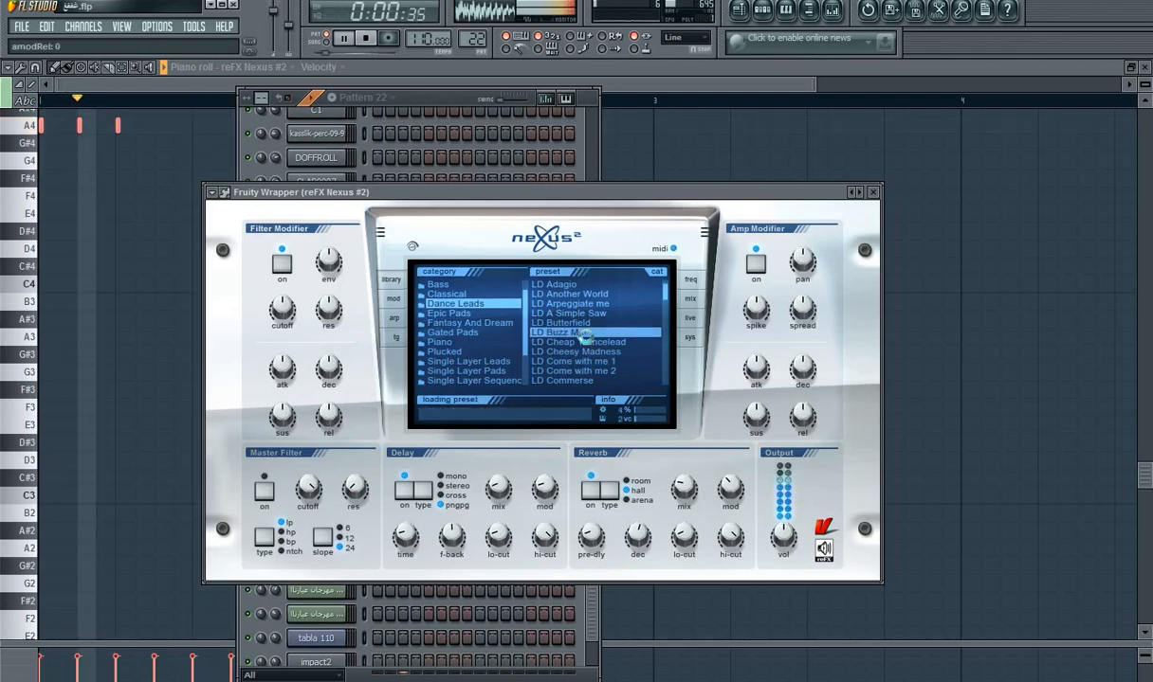
Step: Audition the Nexus Gated Pads presets TG Evergreen, TG Bandpass Terror and TG Interrogate, and an Epic Pads preset on Pattern 22
{"action": "left_click", "coordinate": [506, 333]}
{"action": "left_click", "coordinate": [563, 343]}
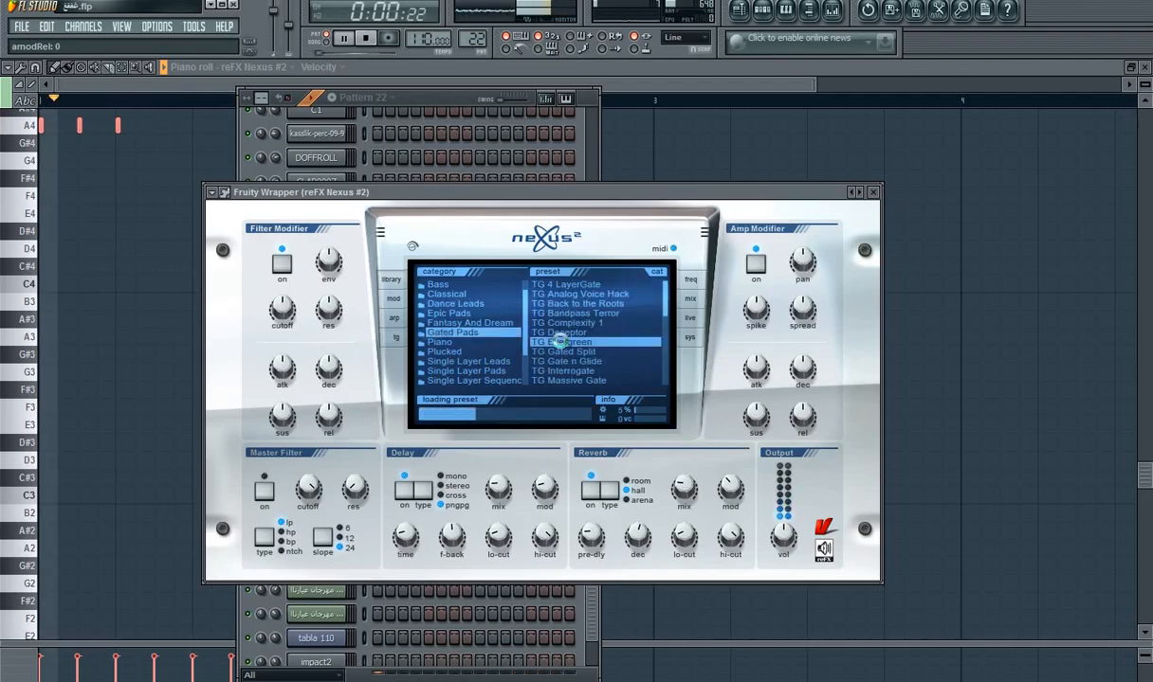
{"action": "left_click", "coordinate": [578, 314]}
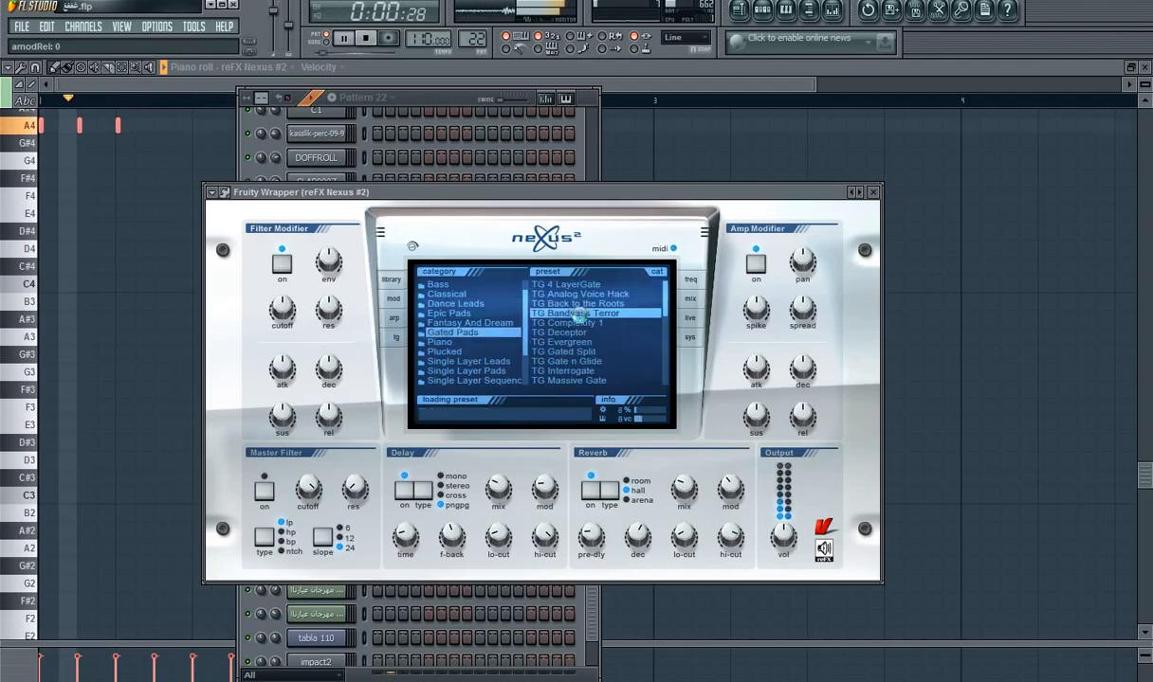
{"action": "left_click", "coordinate": [578, 371]}
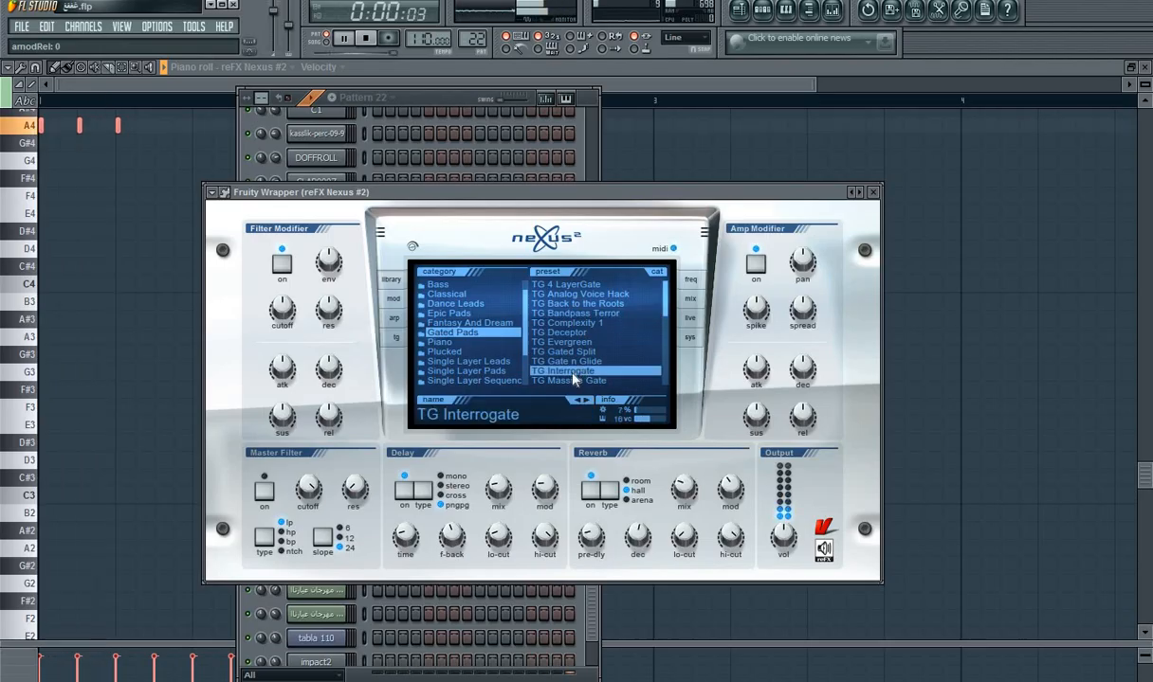
{"action": "scroll", "coordinate": [516, 323], "scroll_direction": "up", "scroll_amount": 1}
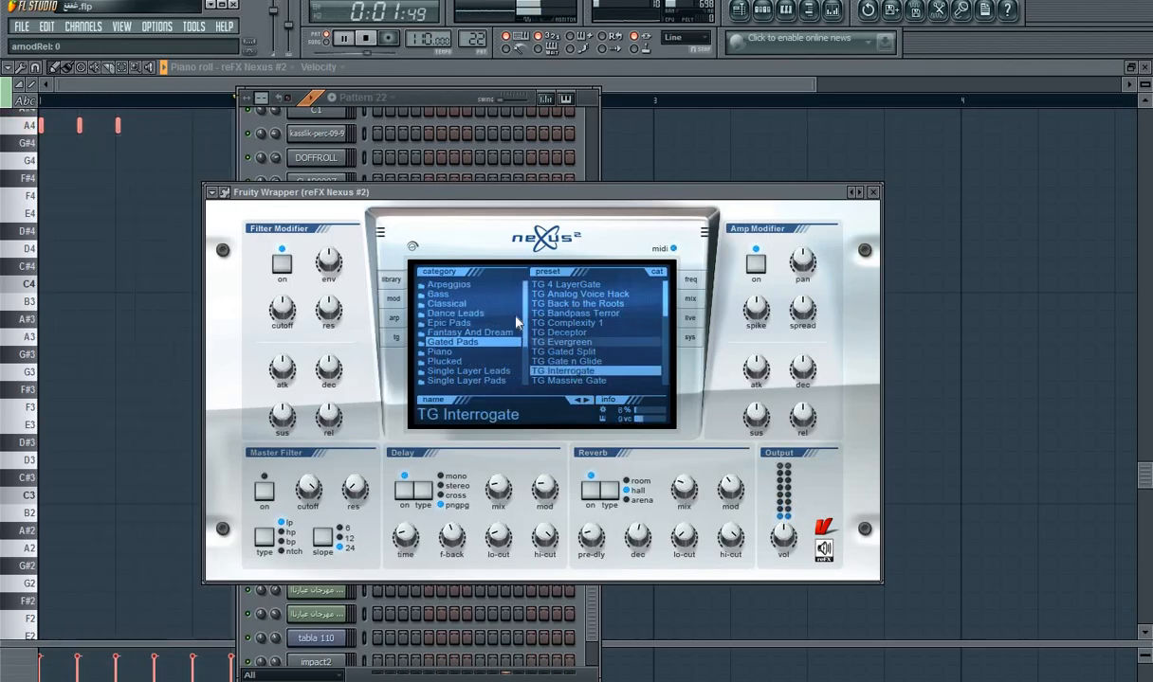
{"action": "left_click", "coordinate": [465, 322]}
{"action": "left_click", "coordinate": [566, 323]}
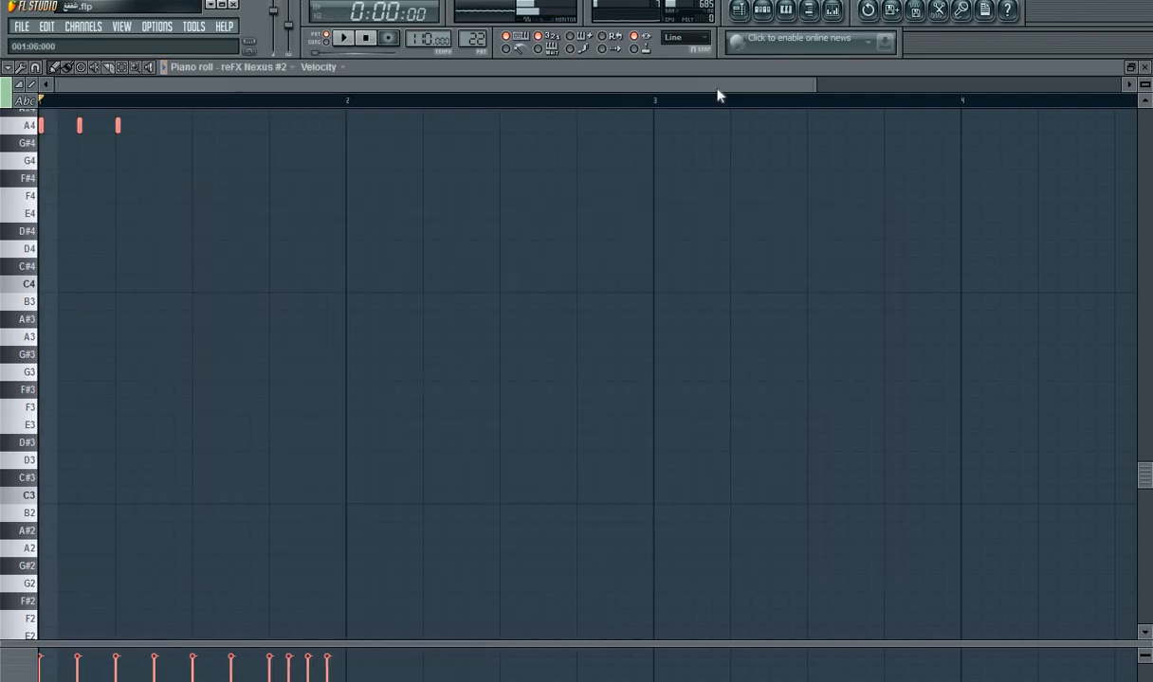
{"action": "left_click_drag", "start_coordinate": [834, 321], "coordinate": [977, 350]}
{"action": "left_click_drag", "start_coordinate": [970, 232], "coordinate": [867, 187]}
{"action": "scroll", "coordinate": [872, 192], "scroll_direction": "down", "scroll_amount": 1}
{"action": "left_click", "coordinate": [827, 247]}
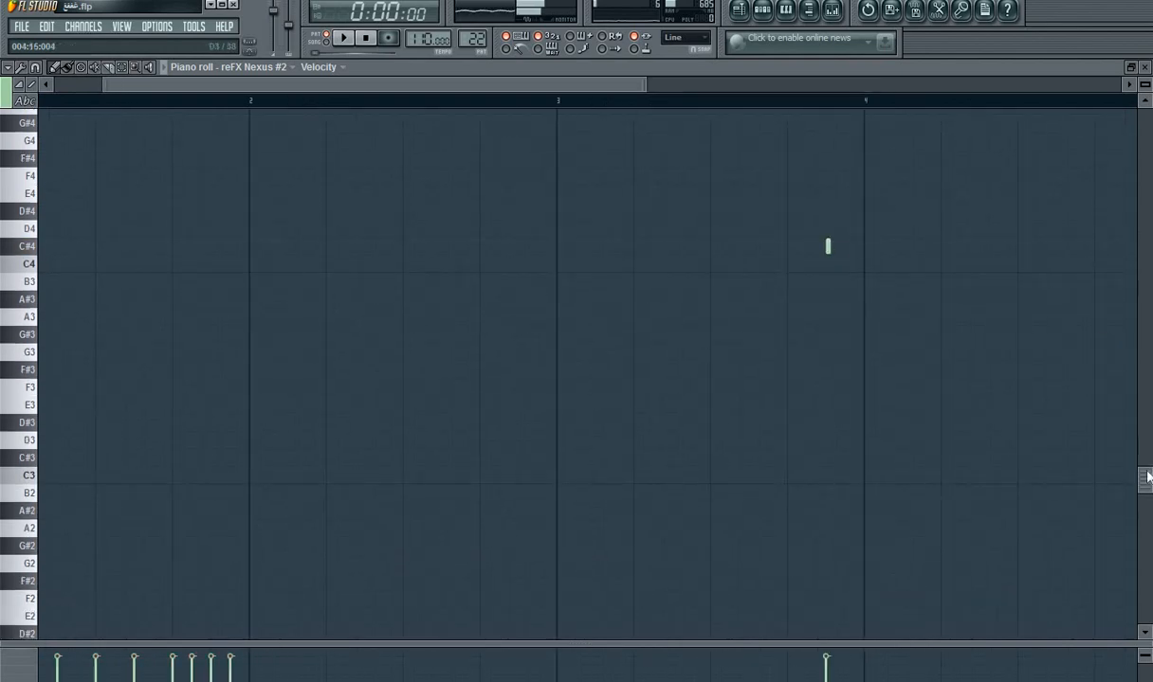
{"action": "right_click", "coordinate": [828, 245]}
Step: Select all Pattern 22 notes, lengthen them together to about one step each using a finer grid snap, and play the pattern
{"action": "left_click_drag", "start_coordinate": [1148, 474], "coordinate": [1148, 336]}
{"action": "left_click_drag", "start_coordinate": [527, 88], "coordinate": [41, 107]}
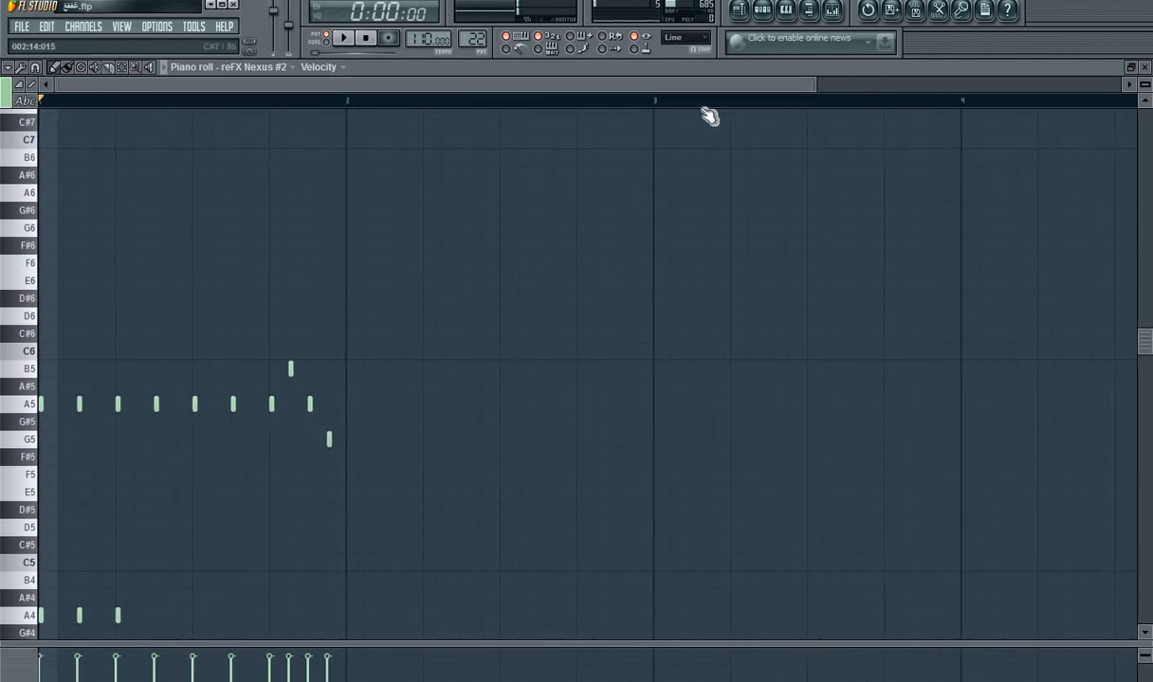
{"action": "left_click_drag", "start_coordinate": [819, 86], "coordinate": [285, 87]}
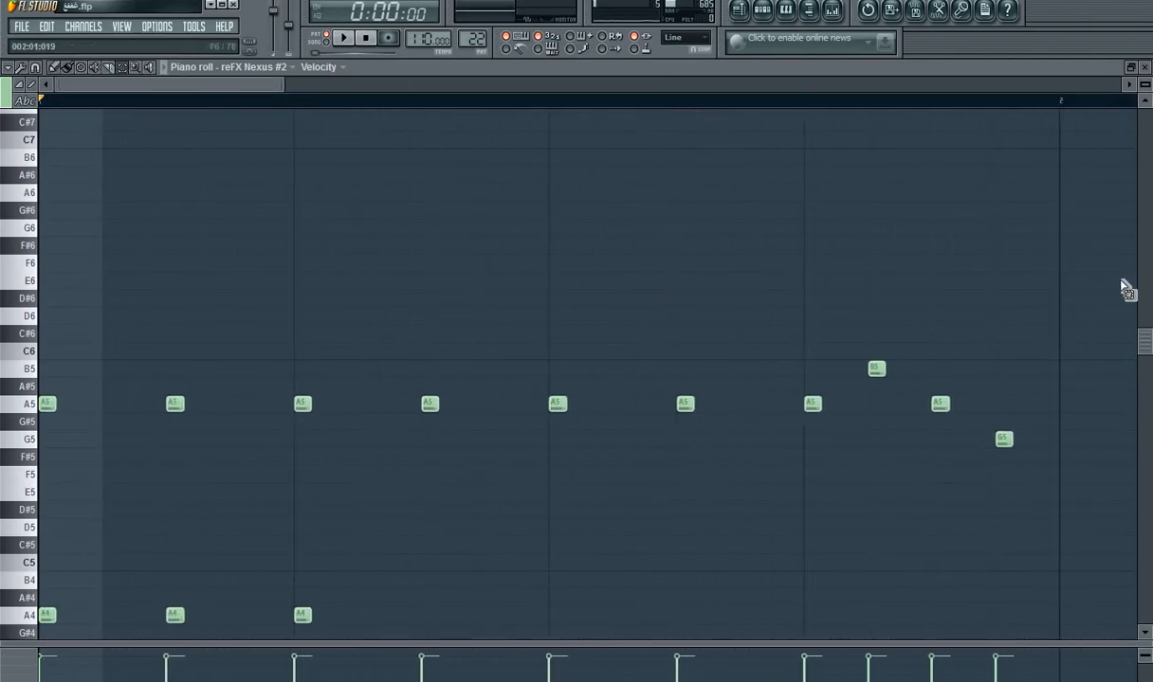
{"action": "left_click_drag", "start_coordinate": [1124, 289], "coordinate": [42, 633]}
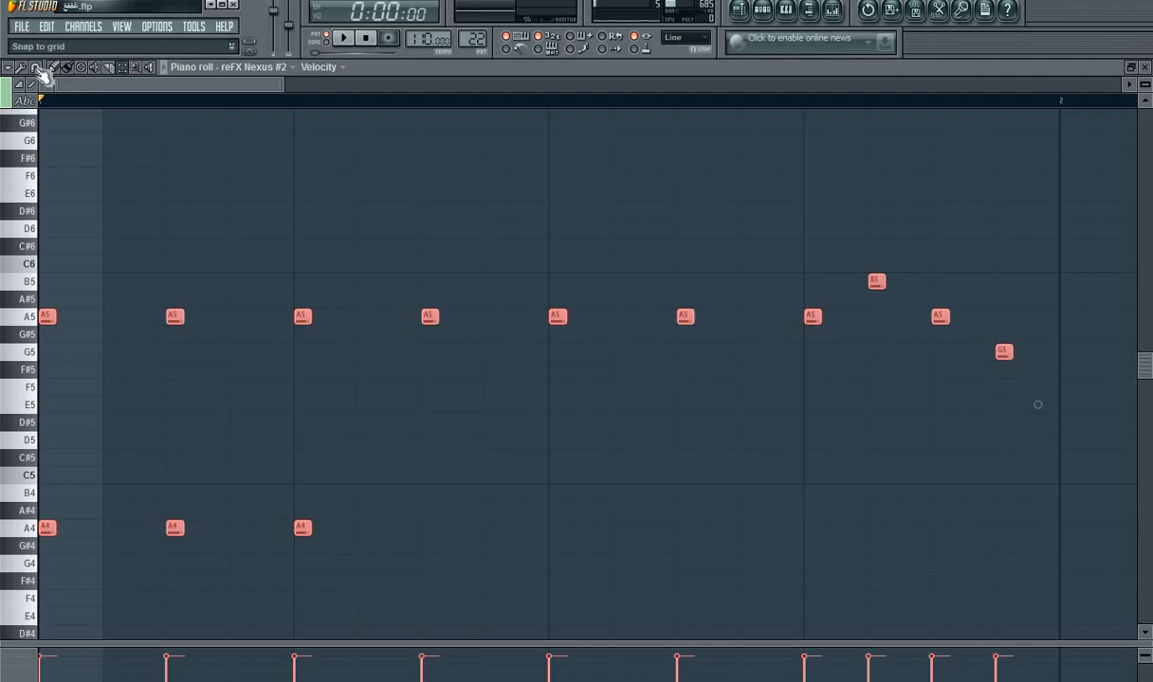
{"action": "left_click", "coordinate": [36, 68]}
{"action": "left_click", "coordinate": [56, 142]}
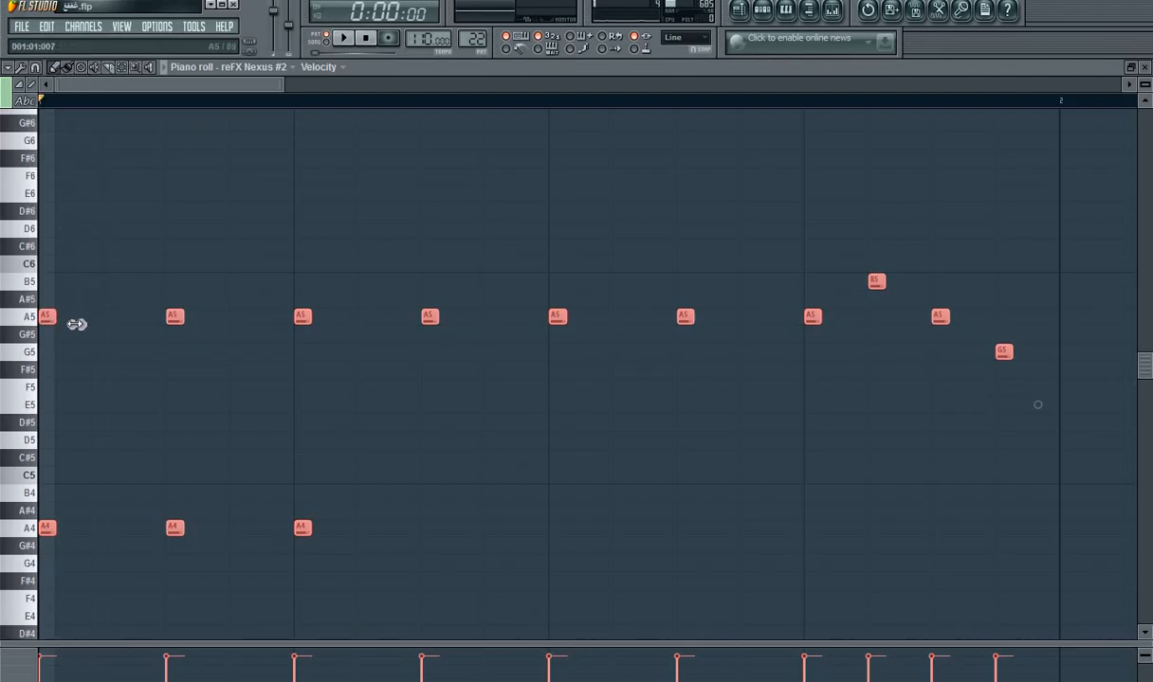
{"action": "left_click_drag", "start_coordinate": [75, 324], "coordinate": [115, 329]}
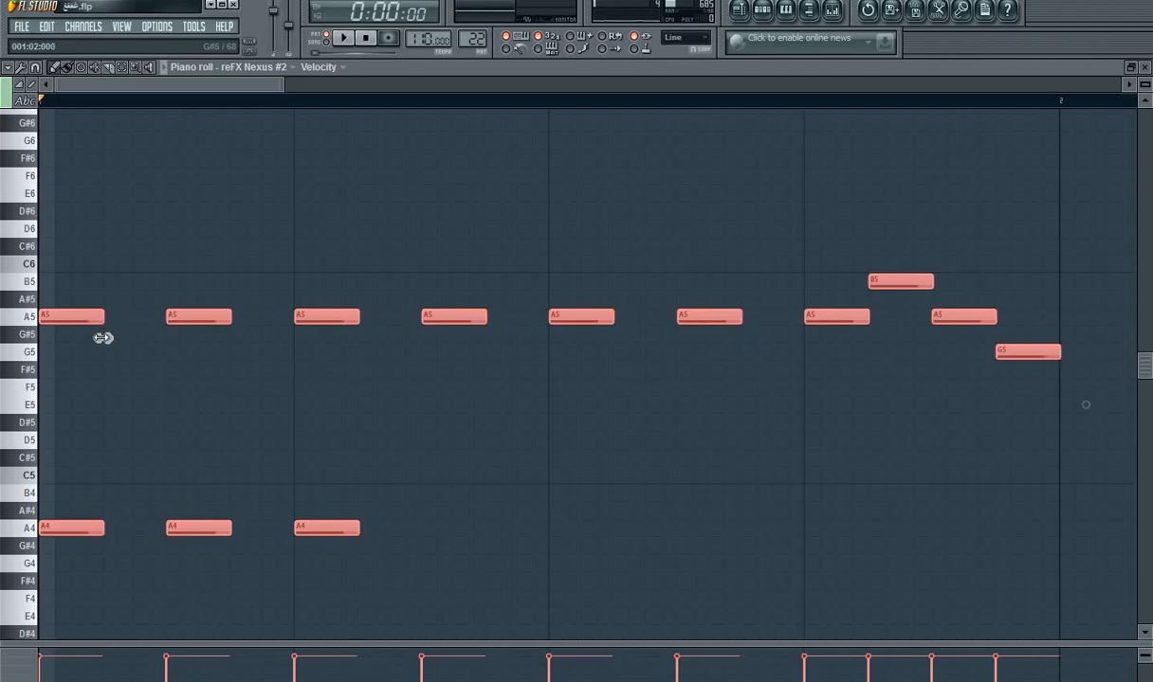
{"action": "key", "text": "space"}
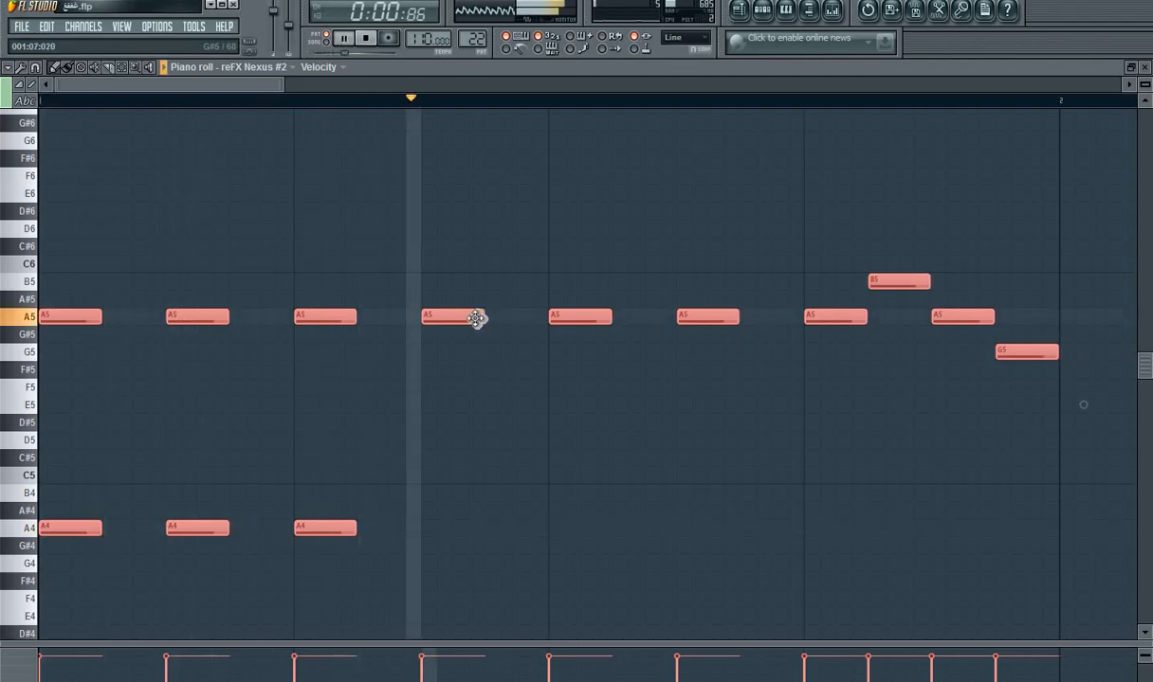
Step: Replace the reFX Nexus #2 instrument of Pattern 22 with Purity
{"action": "key", "text": "F6"}
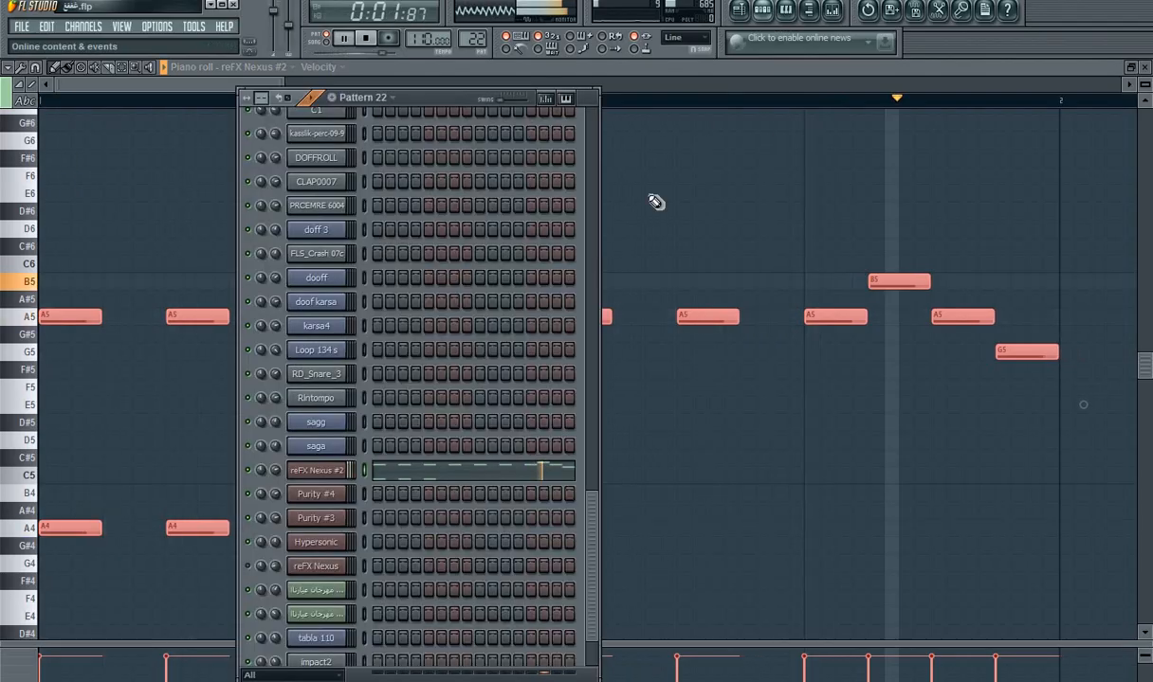
{"action": "right_click", "coordinate": [317, 470]}
{"action": "mouse_move", "coordinate": [417, 635]}
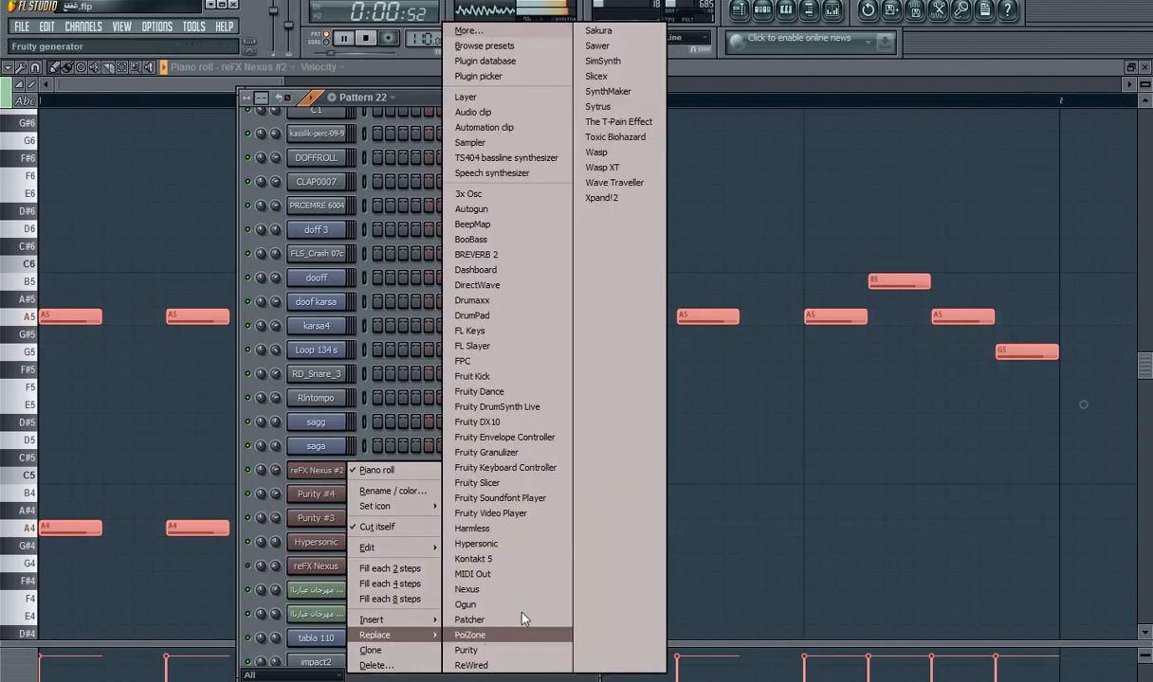
{"action": "left_click", "coordinate": [527, 650]}
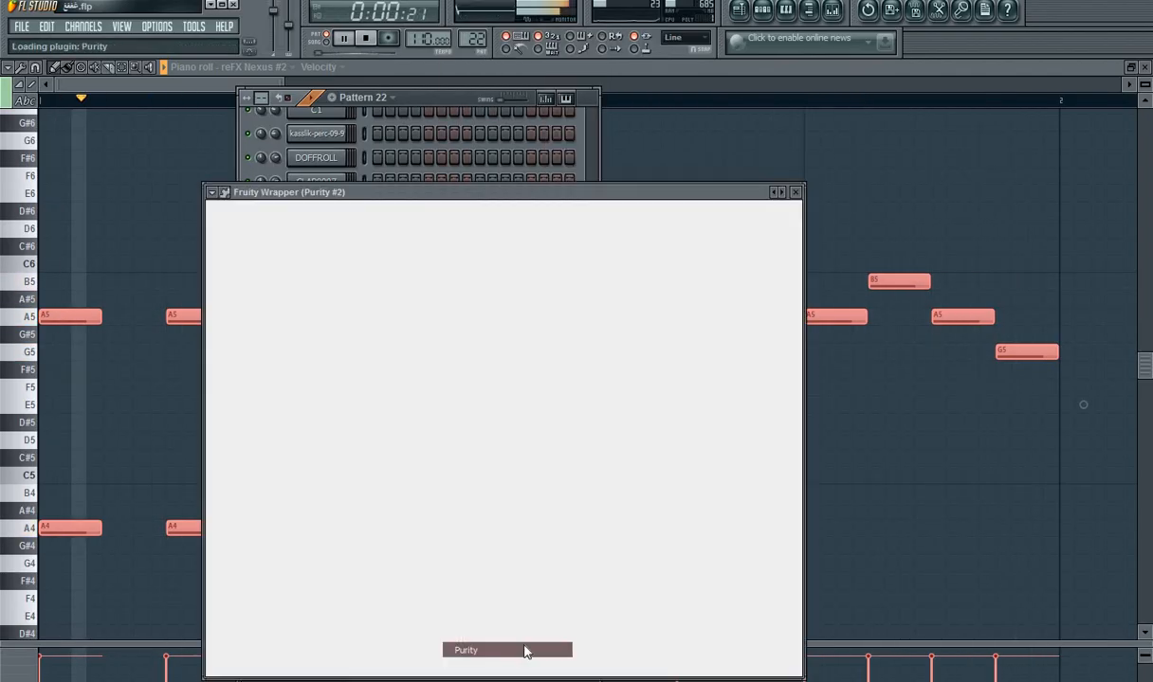
Step: Browse Purity's user presets, try tenor nom, and load flute khalige 3 for Pattern 22
{"action": "left_click", "coordinate": [599, 599]}
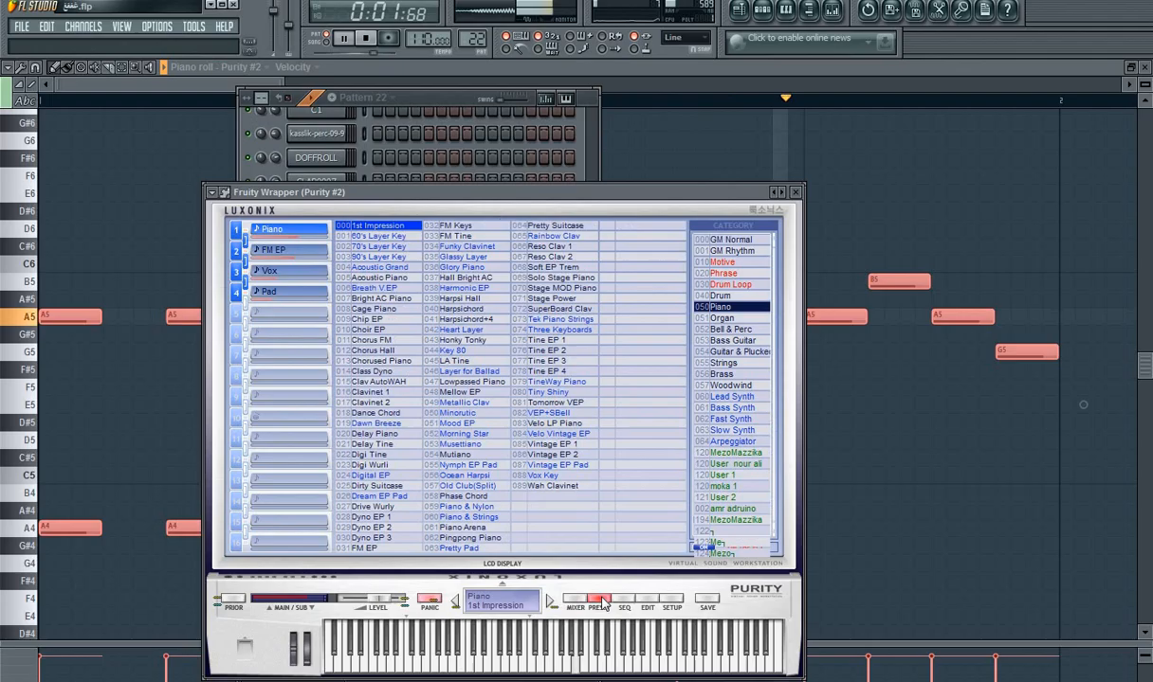
{"action": "left_click", "coordinate": [465, 414]}
{"action": "left_click", "coordinate": [735, 463]}
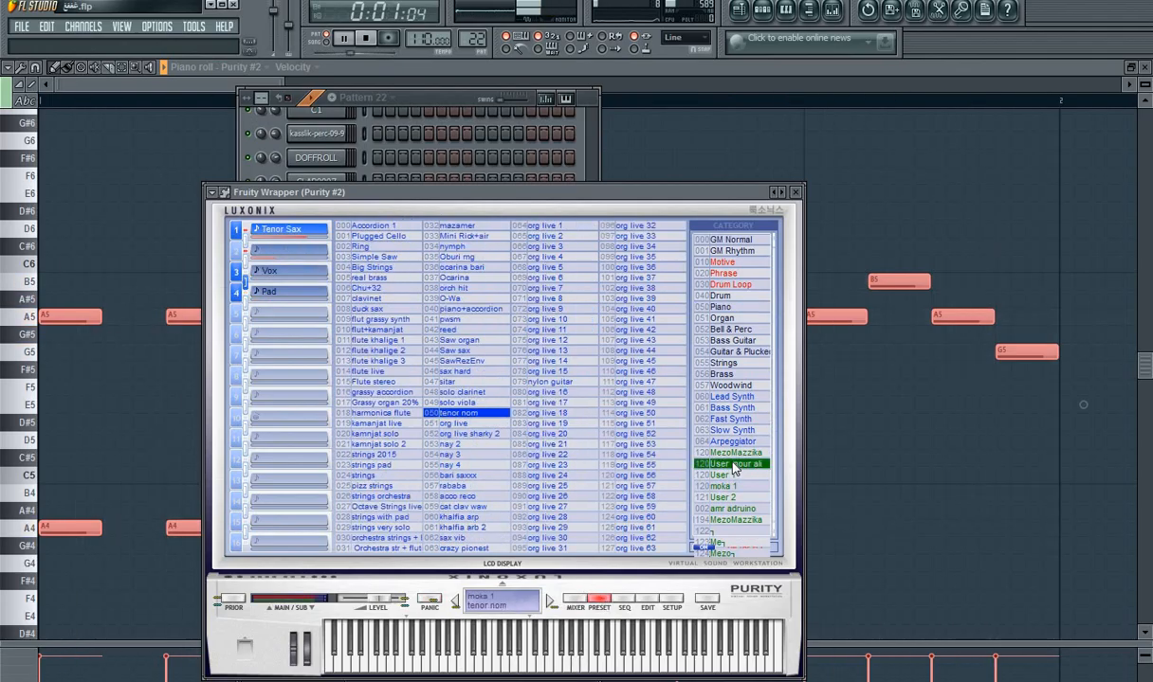
{"action": "left_click", "coordinate": [411, 361]}
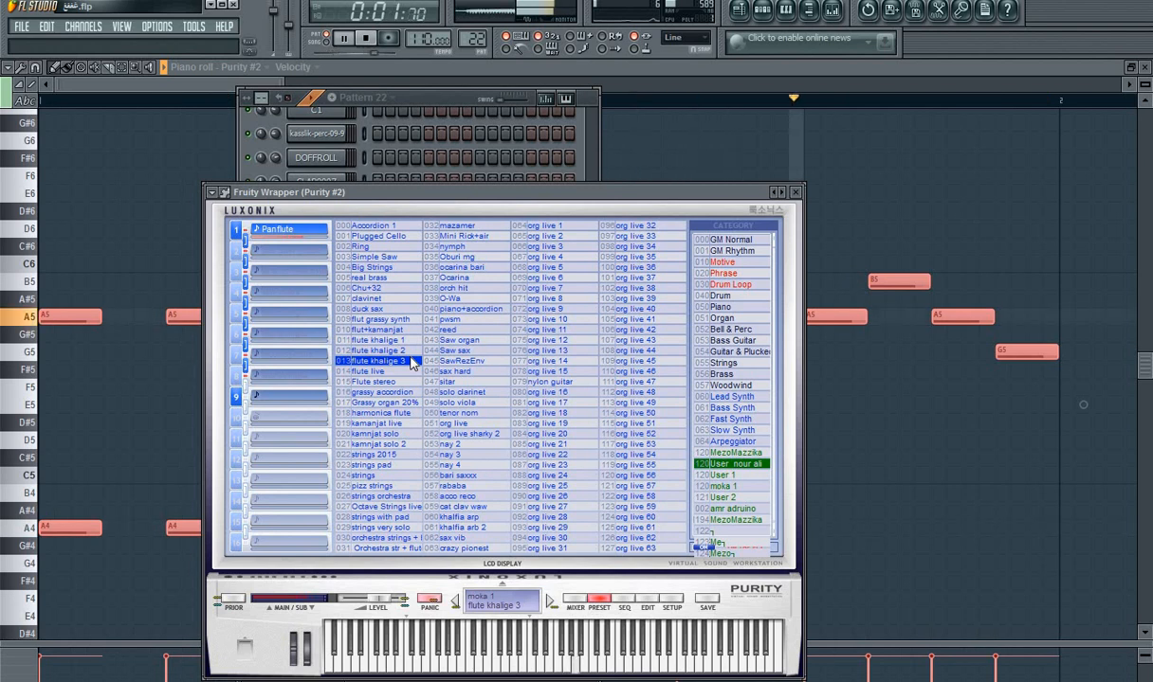
Step: Play the song arrangement from near its beginning and open the step sequencer to adjust the Purity #2 channel's volume
{"action": "left_click", "coordinate": [743, 9]}
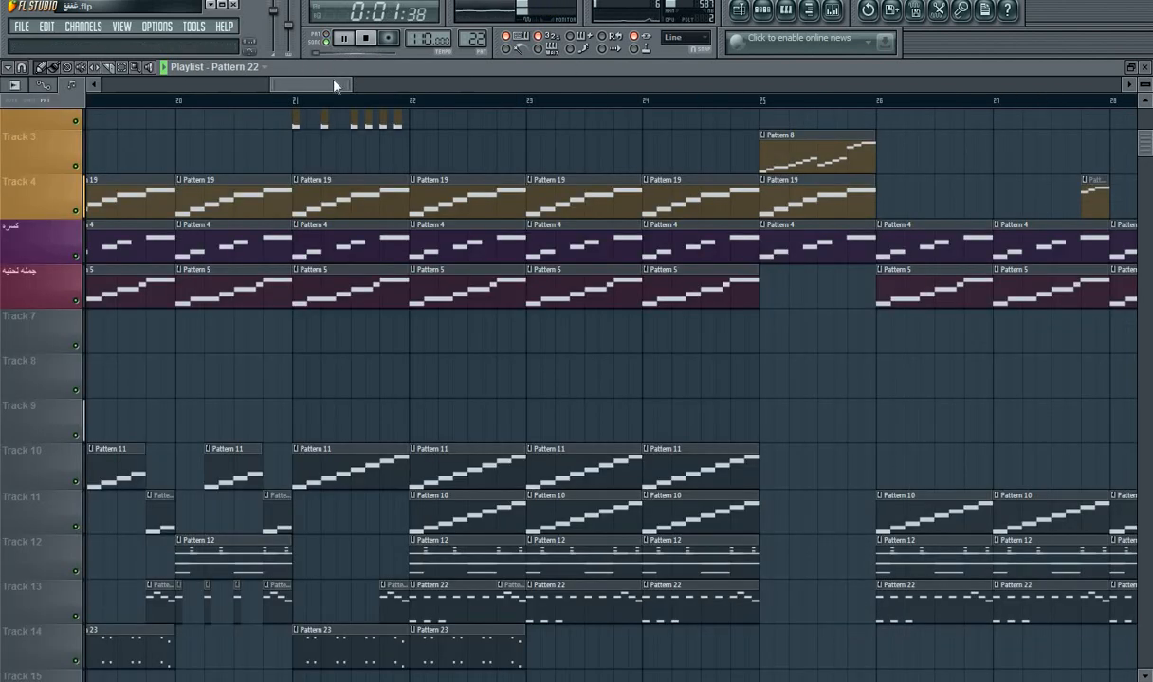
{"action": "left_click_drag", "start_coordinate": [310, 90], "coordinate": [93, 73]}
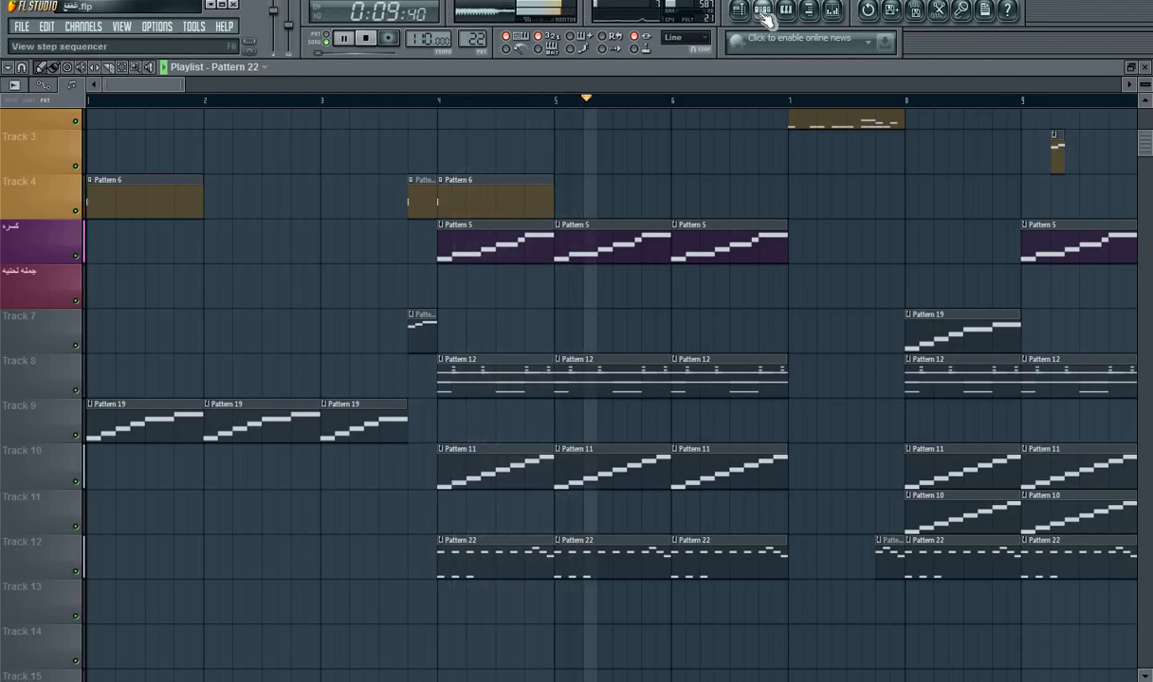
{"action": "key", "text": "F6"}
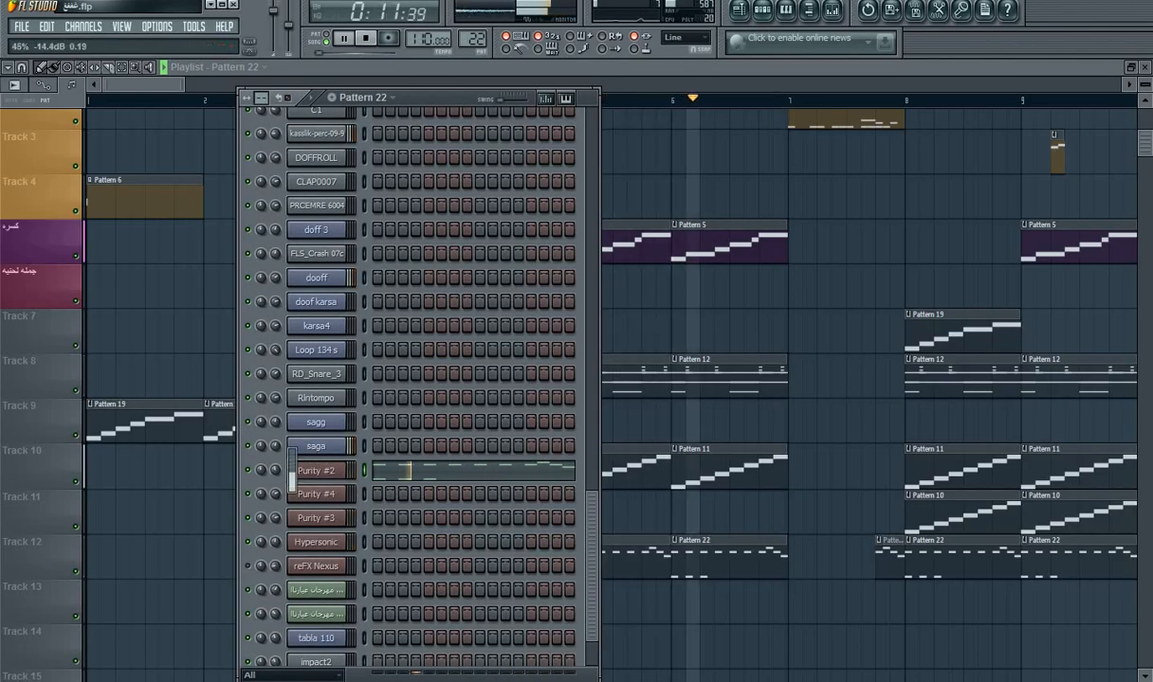
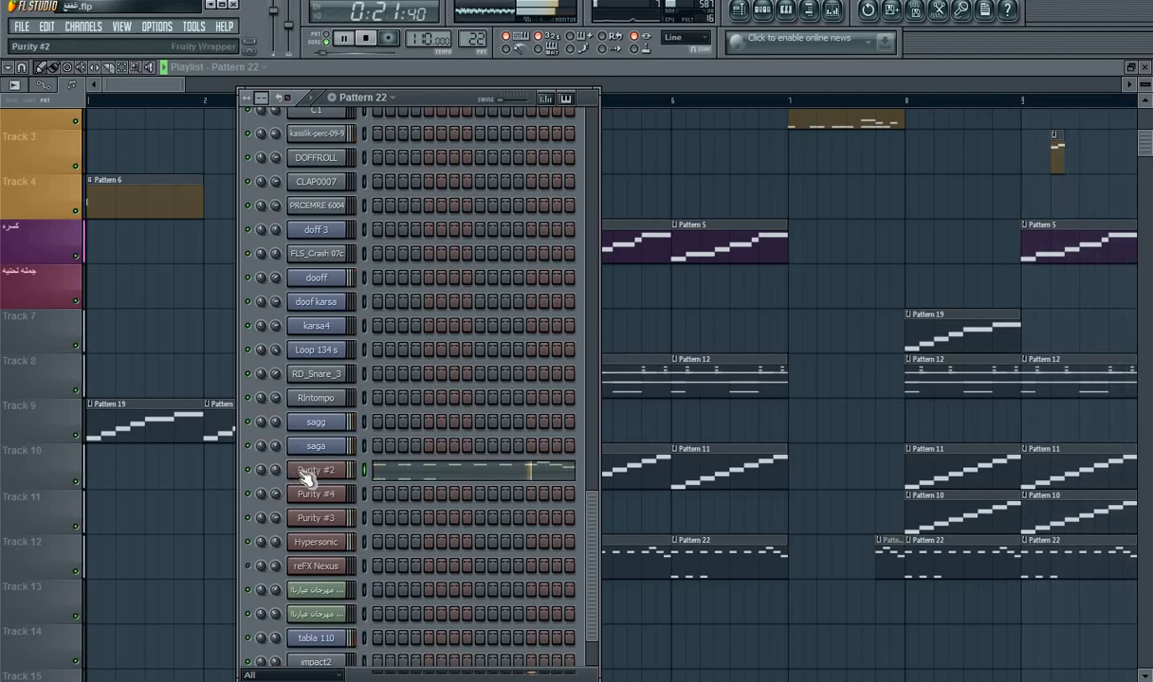
Step: Open the Purity #2 instrument and try the Class Dyno and 60's Lead presets from the moka 1 bank
{"action": "left_click", "coordinate": [303, 471]}
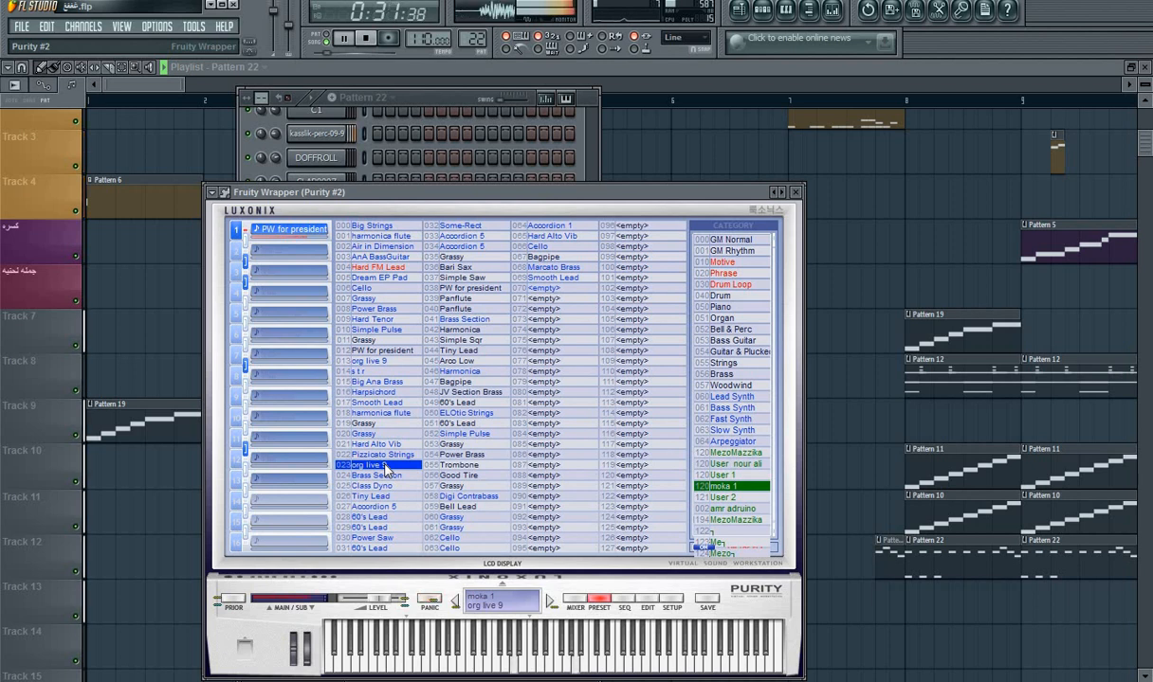
{"action": "left_click", "coordinate": [379, 487]}
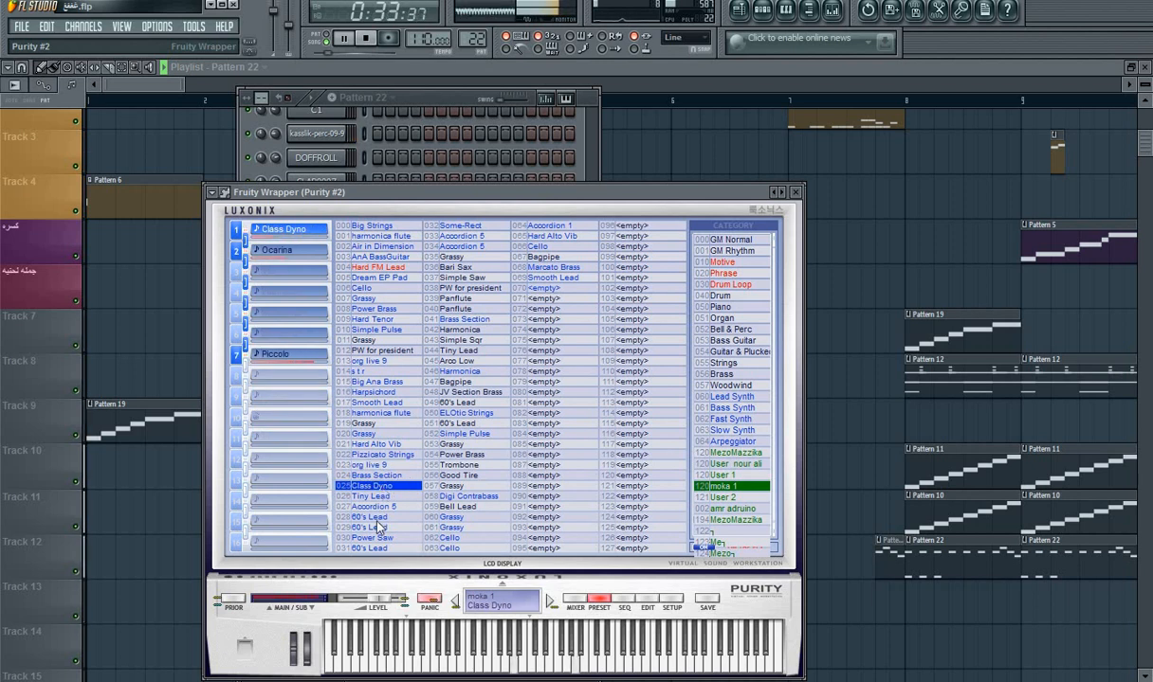
{"action": "left_click", "coordinate": [378, 520]}
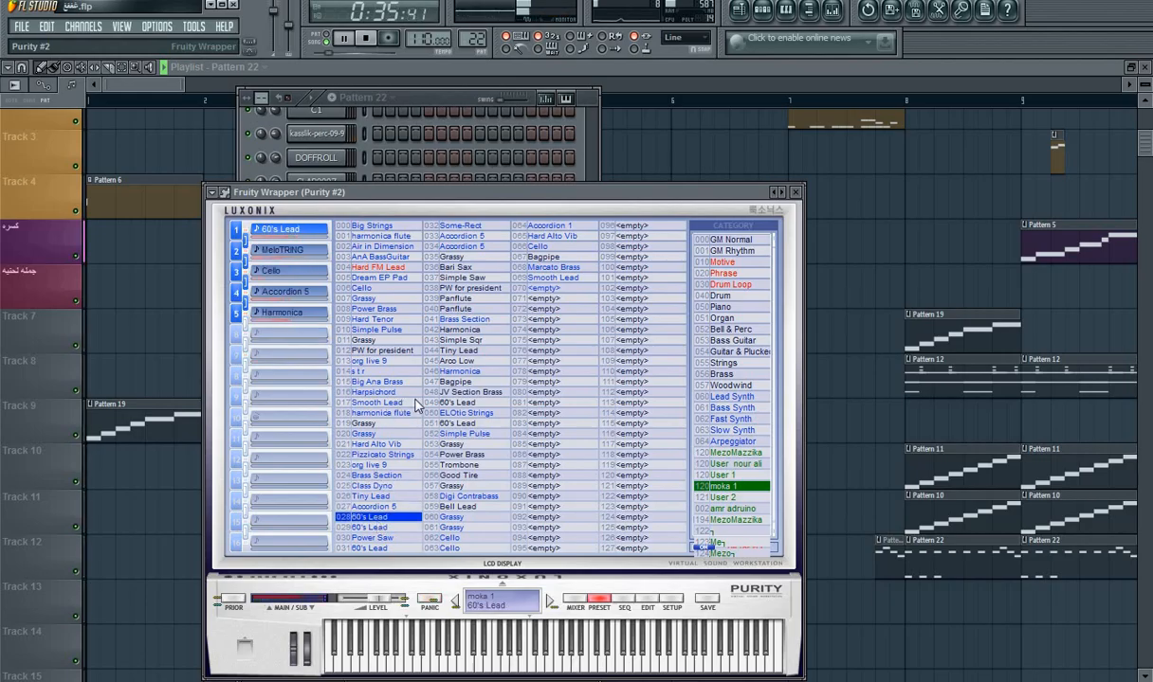
Step: Open the Purity #4 instrument from the step sequencer and try org live 20 from the user presets
{"action": "left_click", "coordinate": [443, 100]}
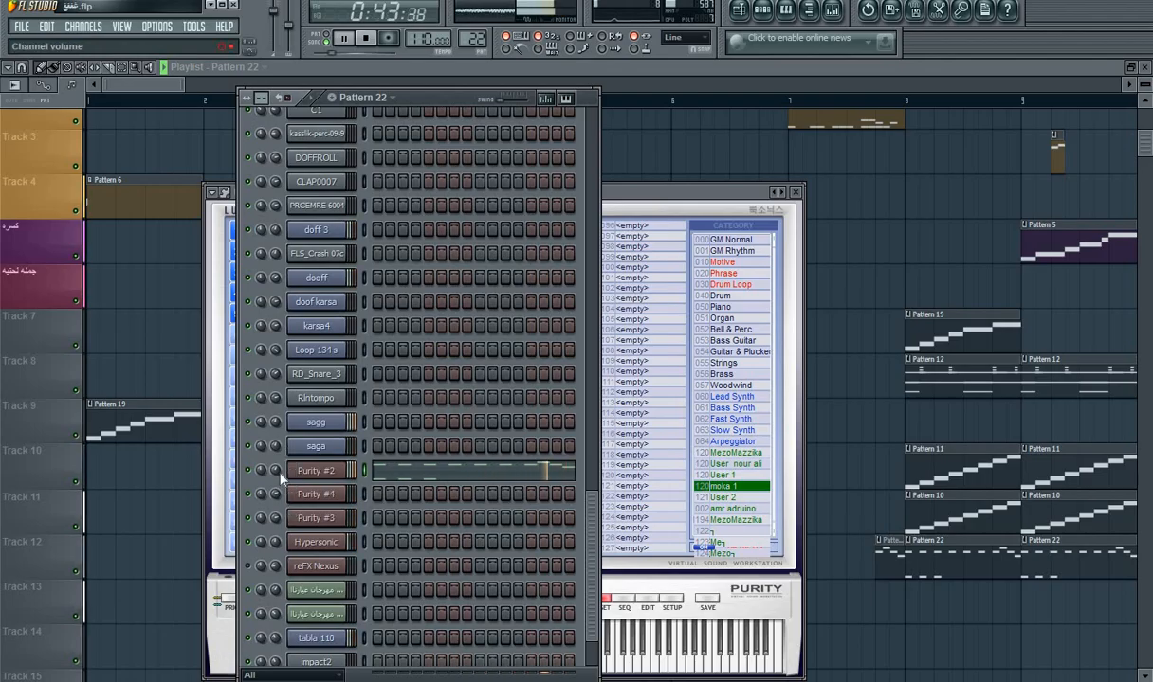
{"action": "left_click", "coordinate": [308, 496]}
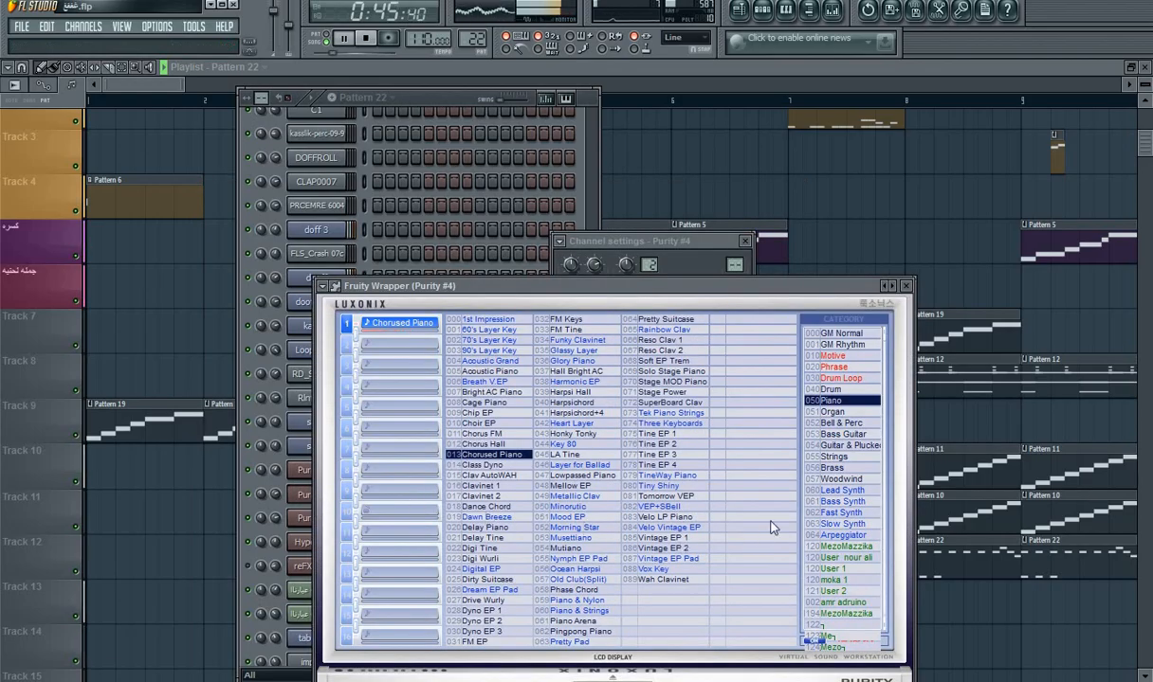
{"action": "left_click", "coordinate": [843, 569]}
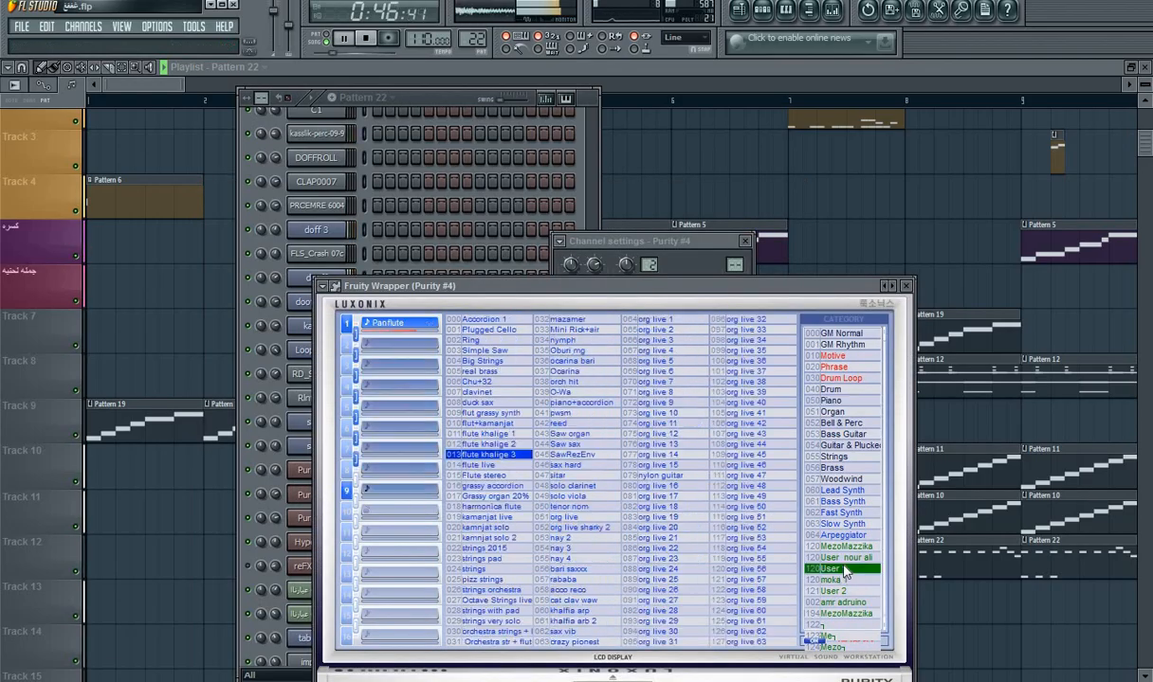
{"action": "left_click", "coordinate": [661, 528]}
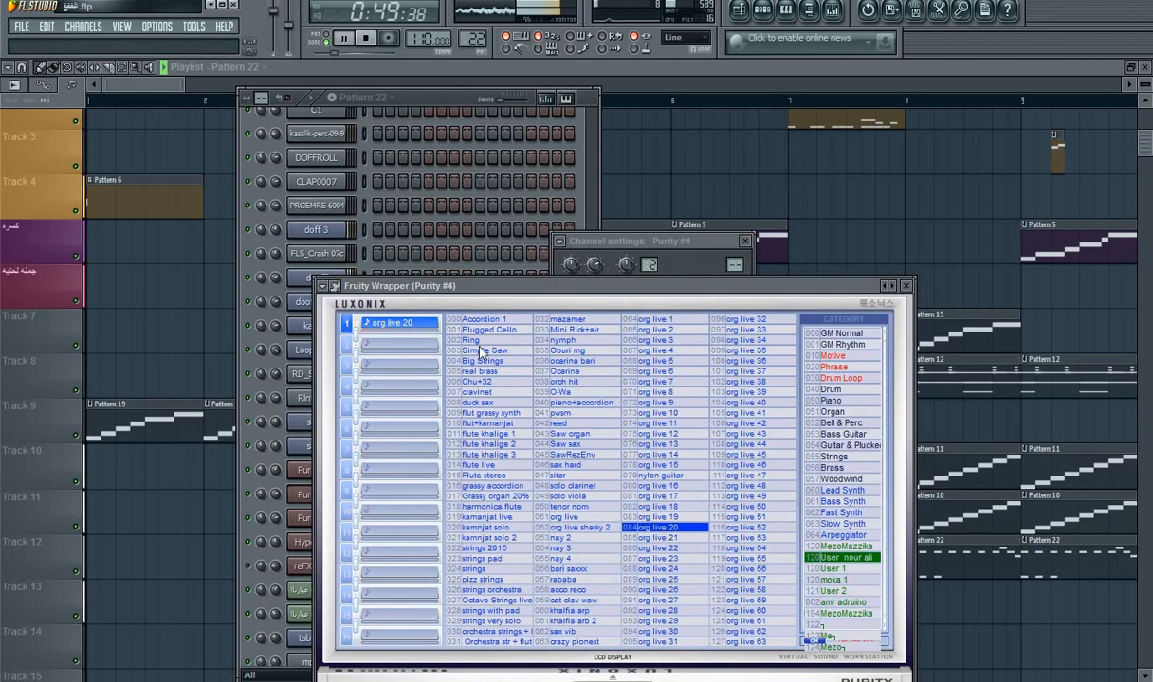
Step: Play Pattern 23 alone and audition org live 48, acco reco, Octave Strings live and strings 2015 on Purity #4
{"action": "left_click", "coordinate": [400, 92]}
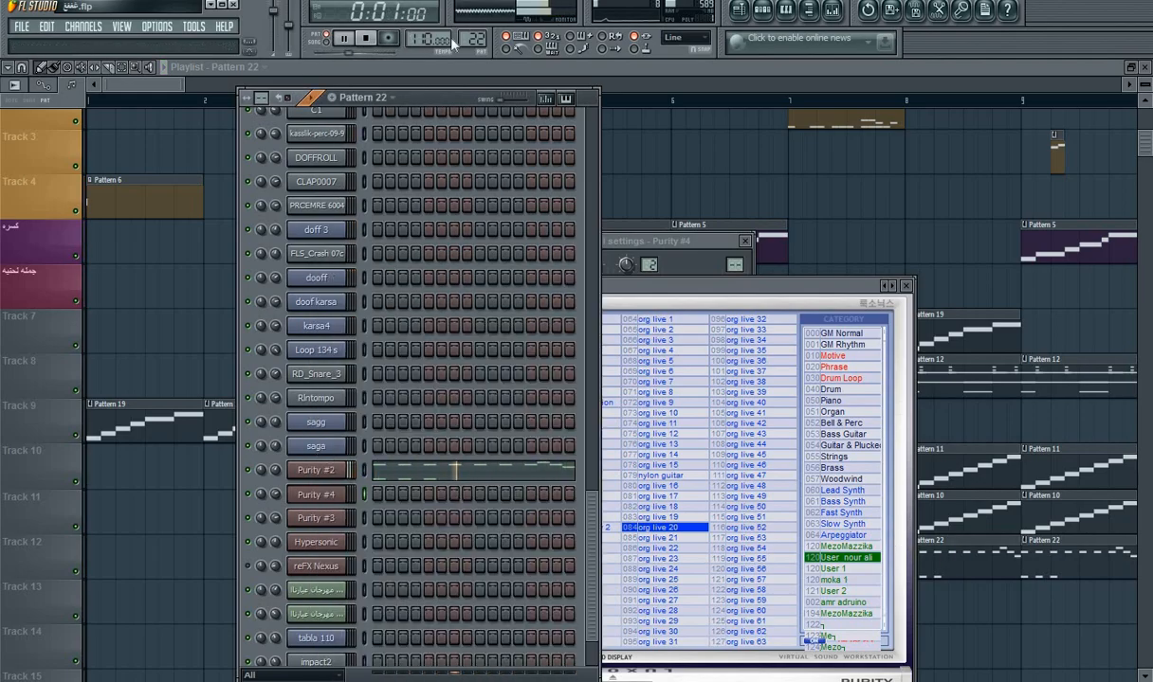
{"action": "scroll", "coordinate": [469, 39], "scroll_direction": "up", "scroll_amount": 1}
{"action": "left_click", "coordinate": [767, 486]}
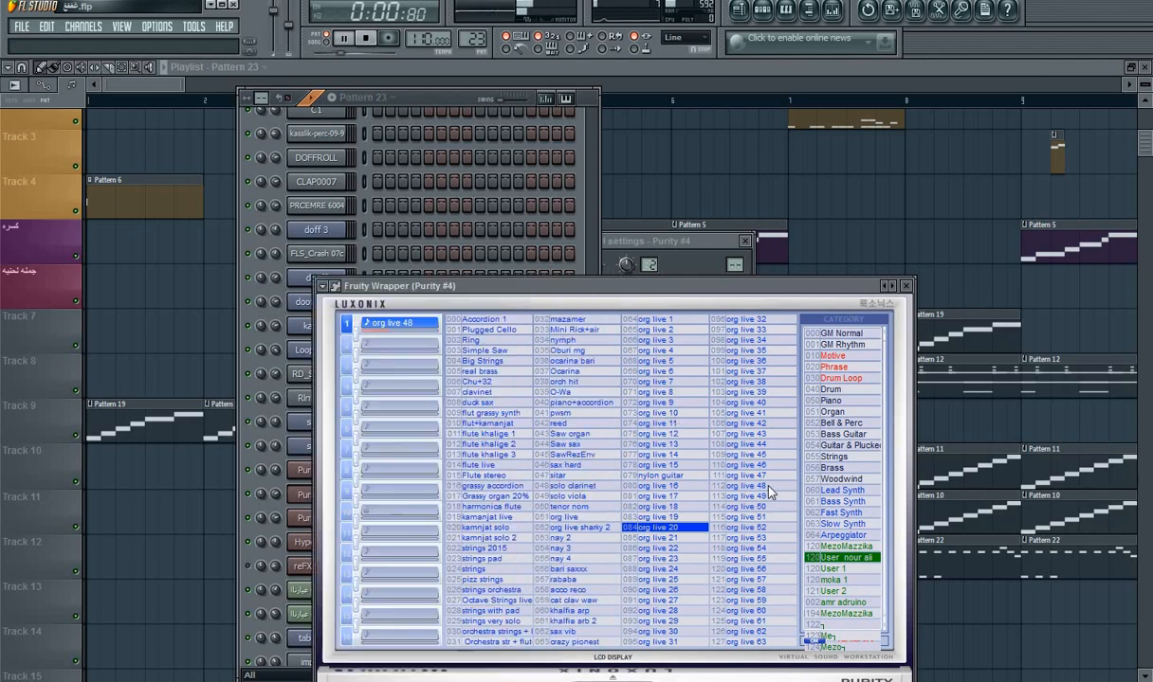
{"action": "left_click", "coordinate": [545, 591]}
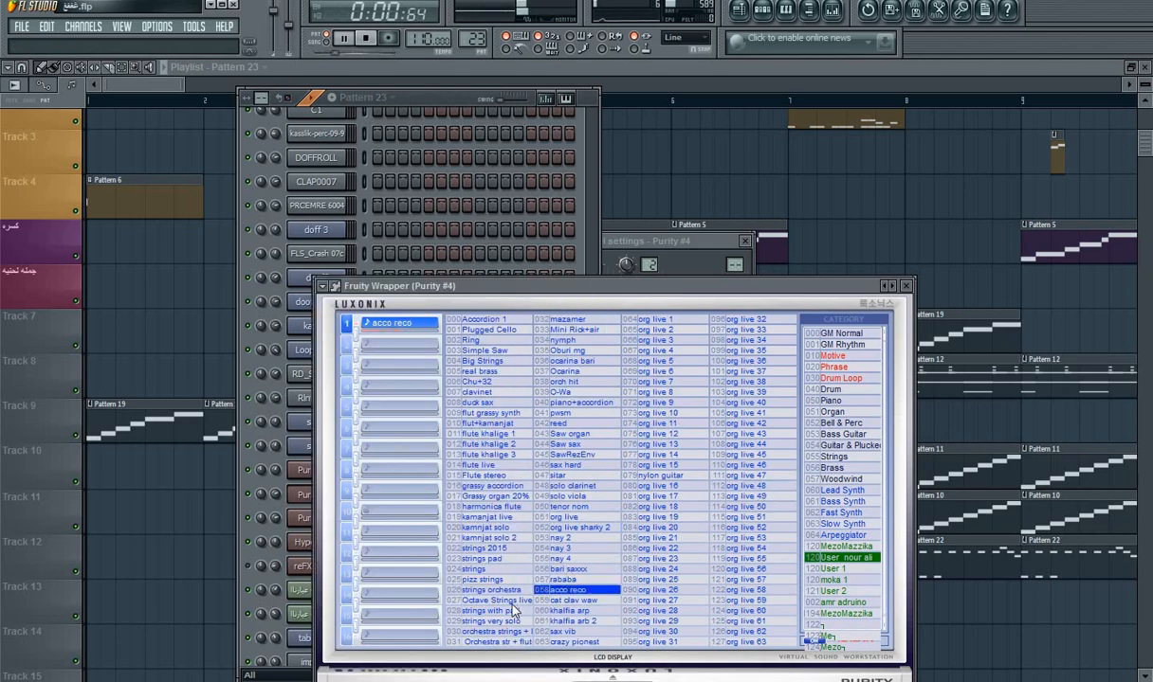
{"action": "left_click", "coordinate": [512, 601]}
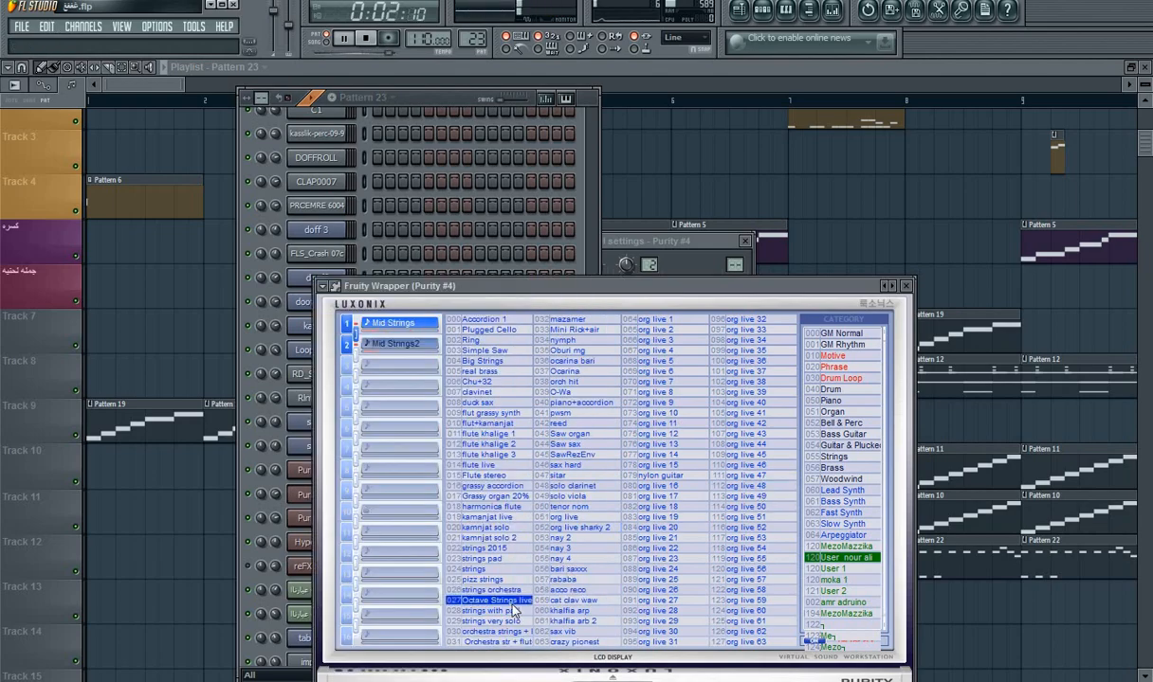
{"action": "left_click", "coordinate": [497, 548]}
Step: Browse other Purity #4 user banks, dismissing the plugin error, and try the Cheep Lead and Shamisen presets
{"action": "left_click", "coordinate": [845, 547]}
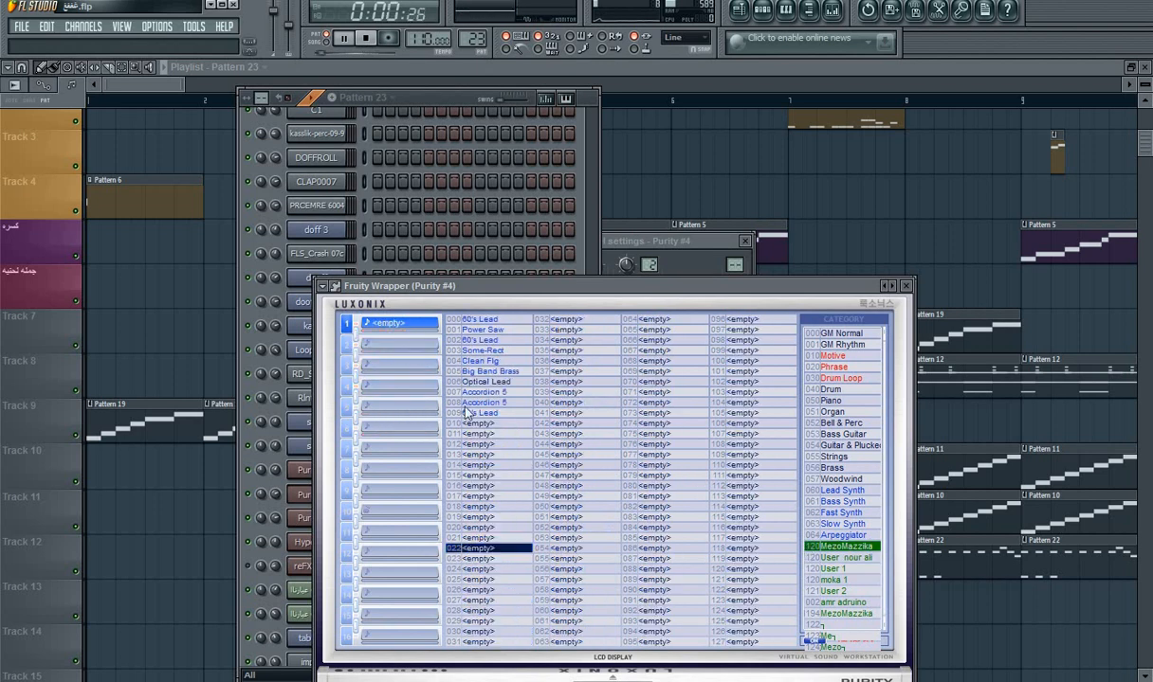
{"action": "left_click", "coordinate": [462, 372]}
{"action": "left_click", "coordinate": [847, 616]}
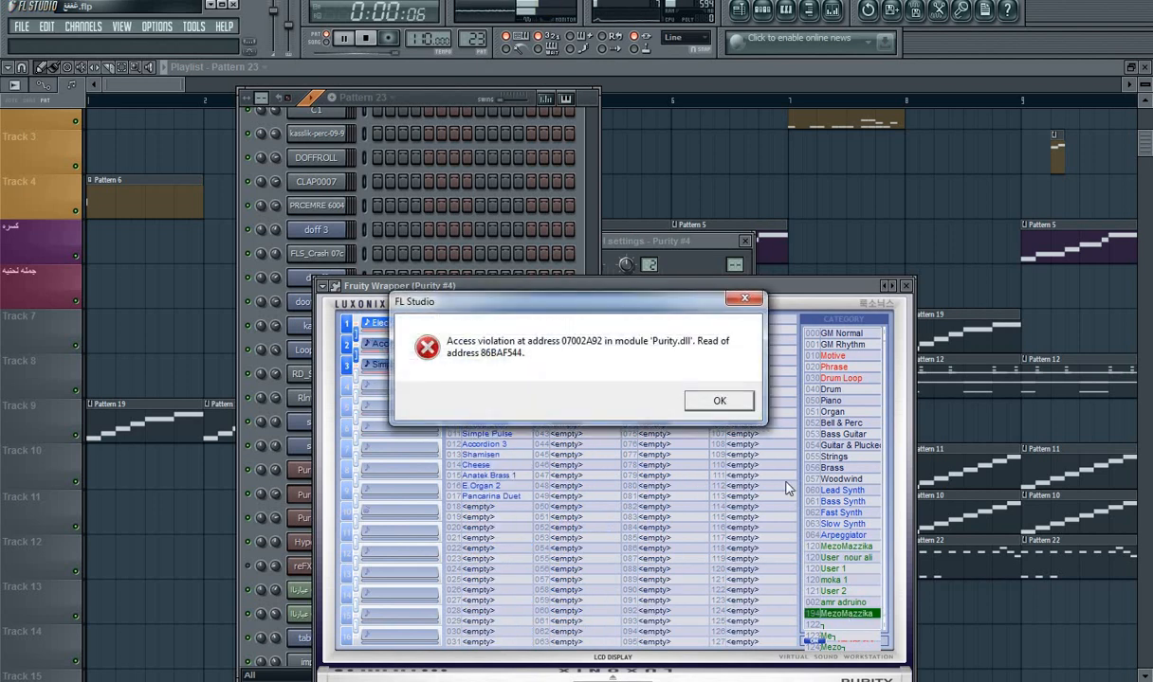
{"action": "left_click", "coordinate": [719, 402]}
{"action": "left_click", "coordinate": [478, 423]}
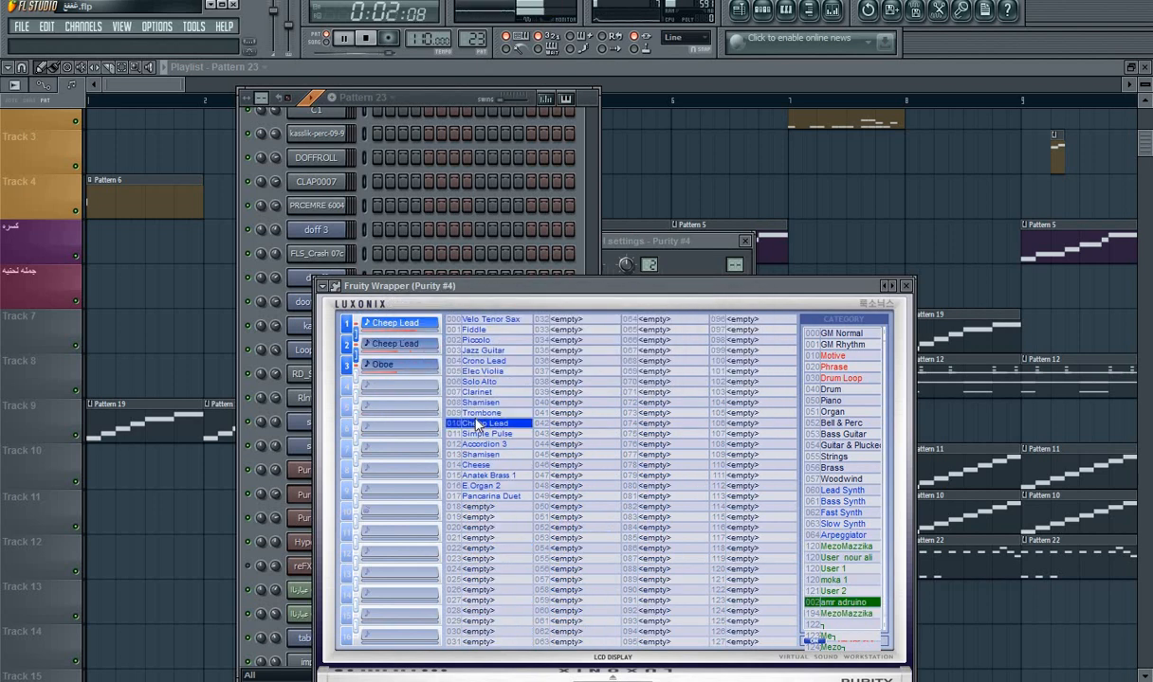
{"action": "left_click", "coordinate": [481, 456]}
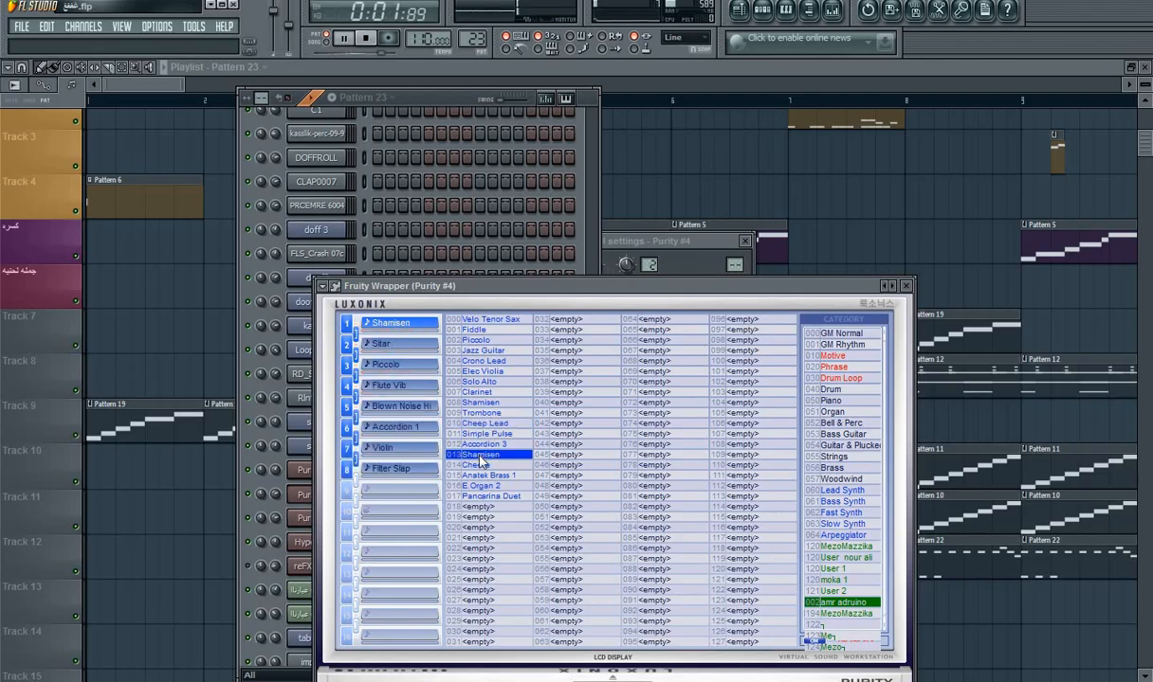
Step: Adjust the Purity #4 channel volume to about 81% and play the song arrangement from bar 8
{"action": "left_click", "coordinate": [446, 102]}
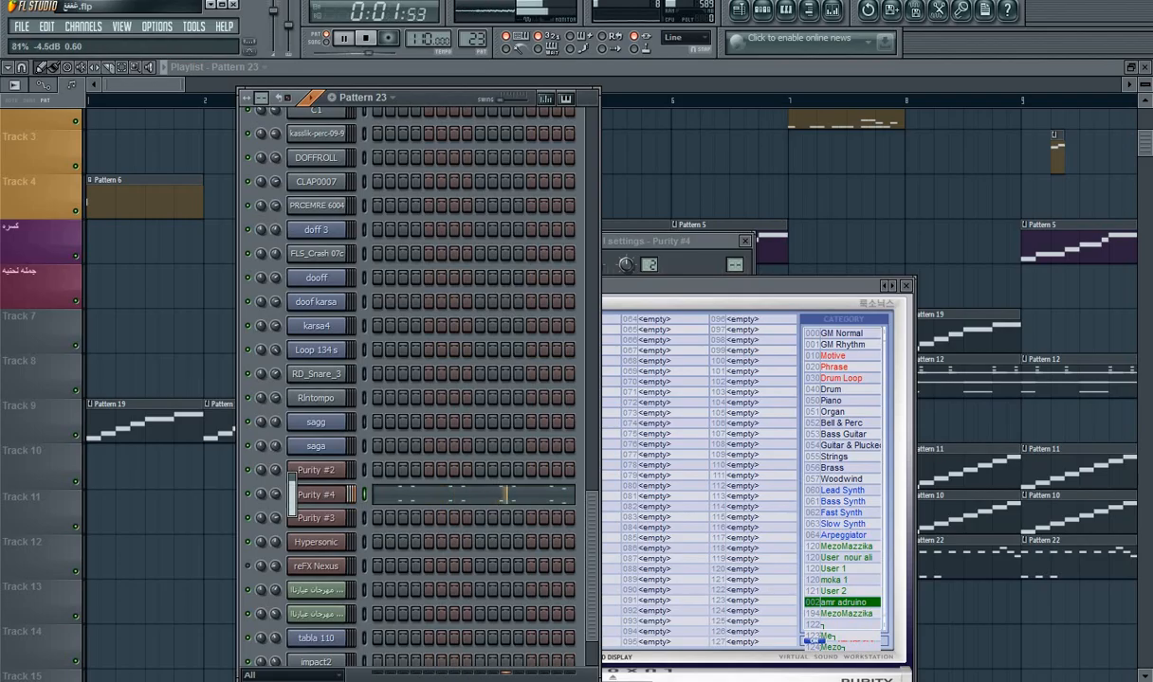
{"action": "left_click", "coordinate": [746, 12]}
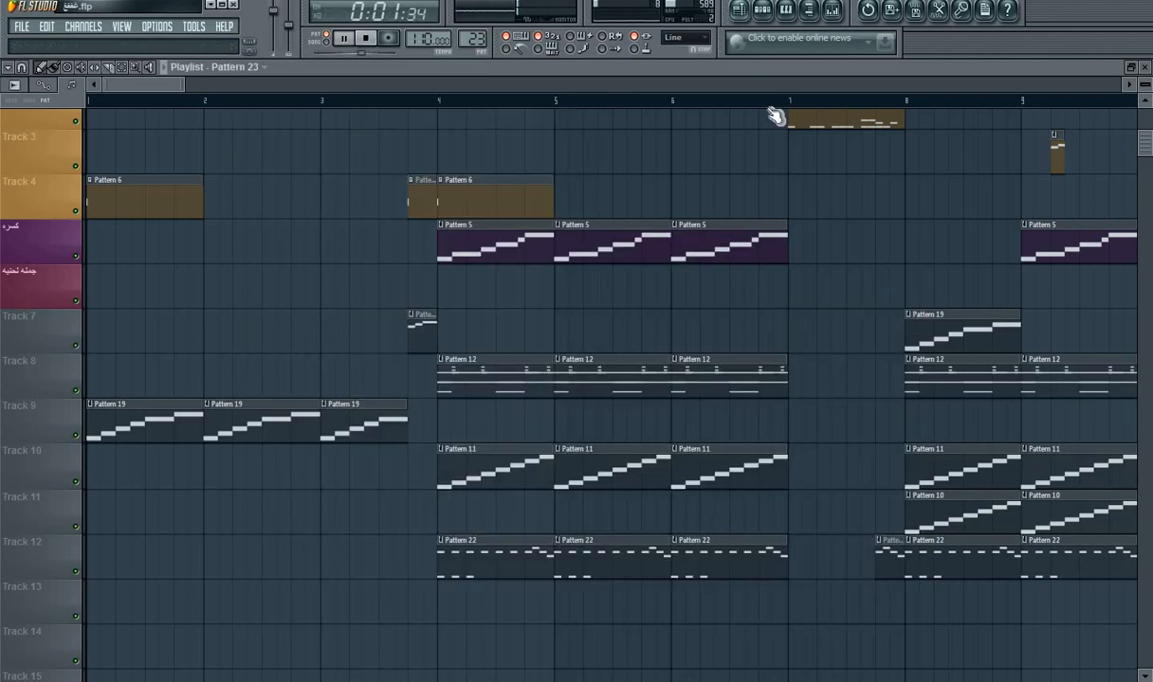
{"action": "left_click", "coordinate": [908, 102]}
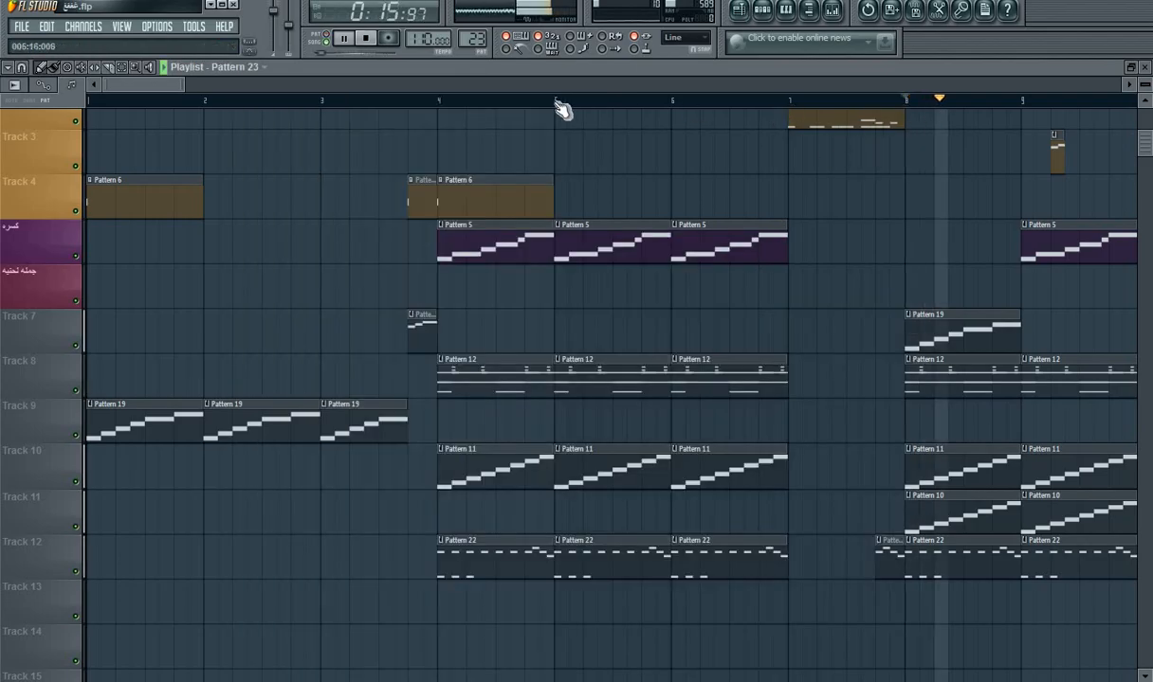
{"action": "left_click_drag", "start_coordinate": [137, 83], "coordinate": [242, 92]}
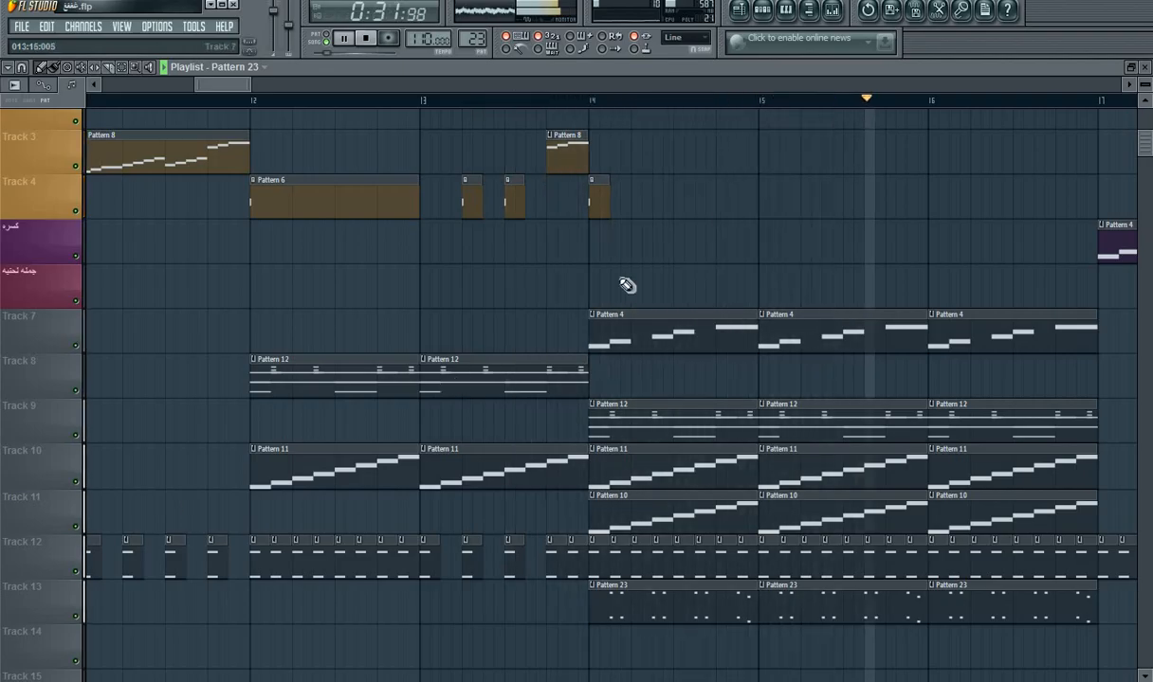
Step: Load the Harmonica preset from the moka 1 bank into Purity #2 and close the instrument window
{"action": "key", "text": "F6"}
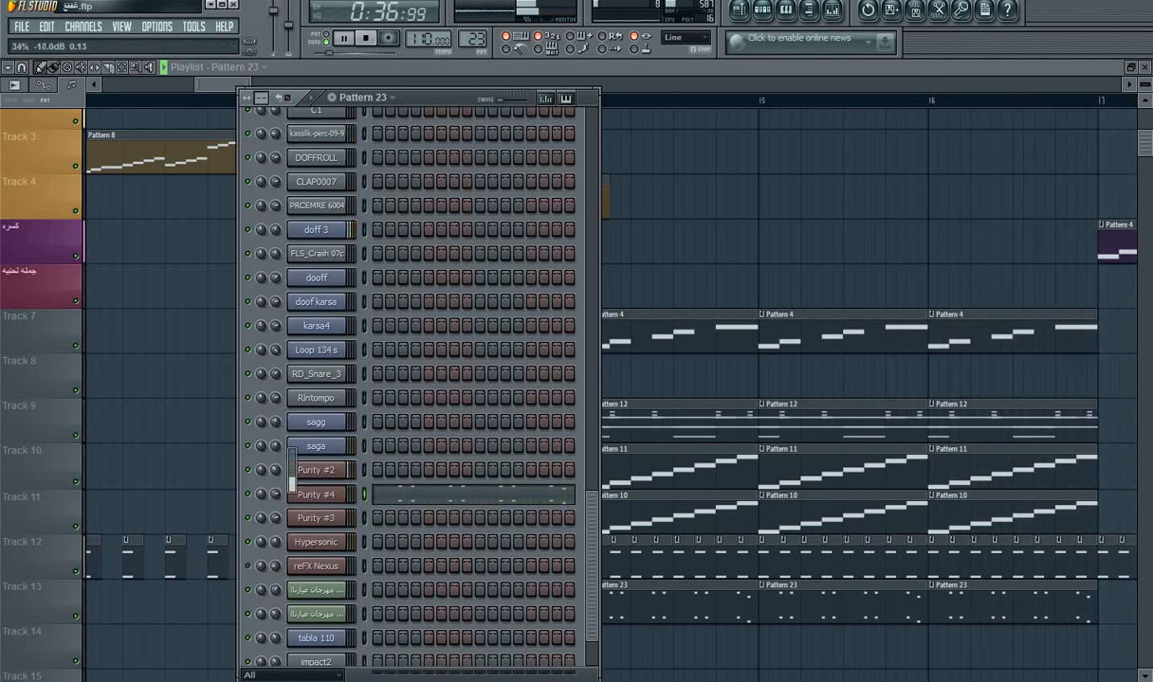
{"action": "left_click", "coordinate": [314, 471]}
{"action": "left_click", "coordinate": [446, 371]}
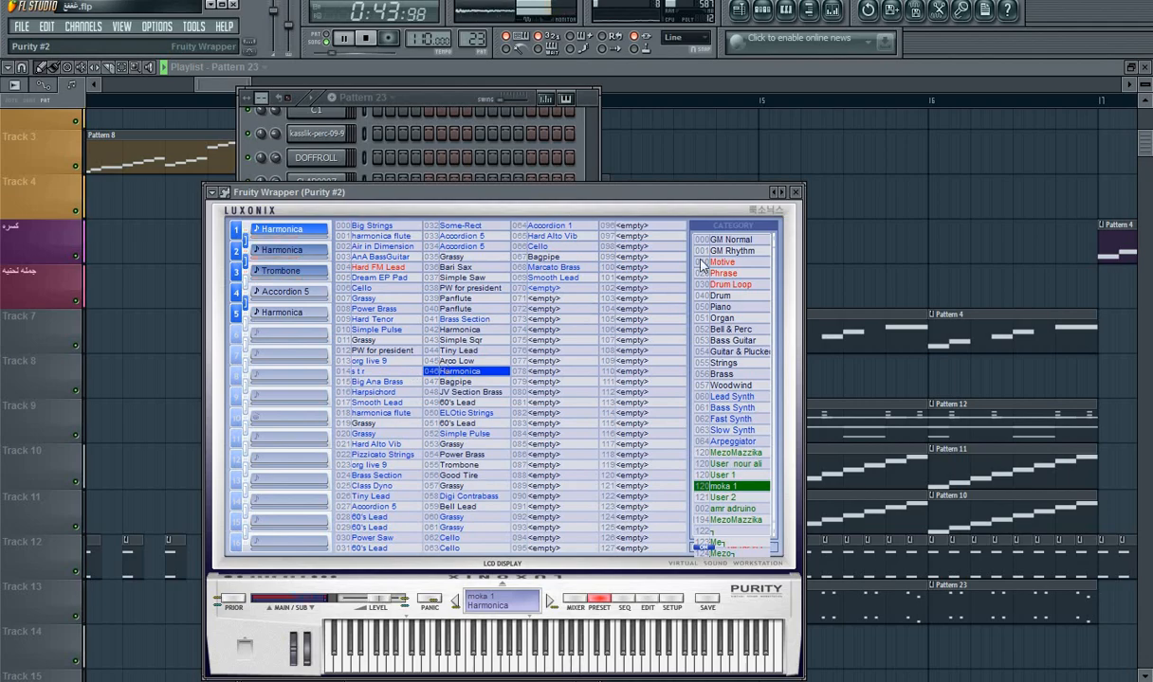
{"action": "left_click", "coordinate": [796, 192]}
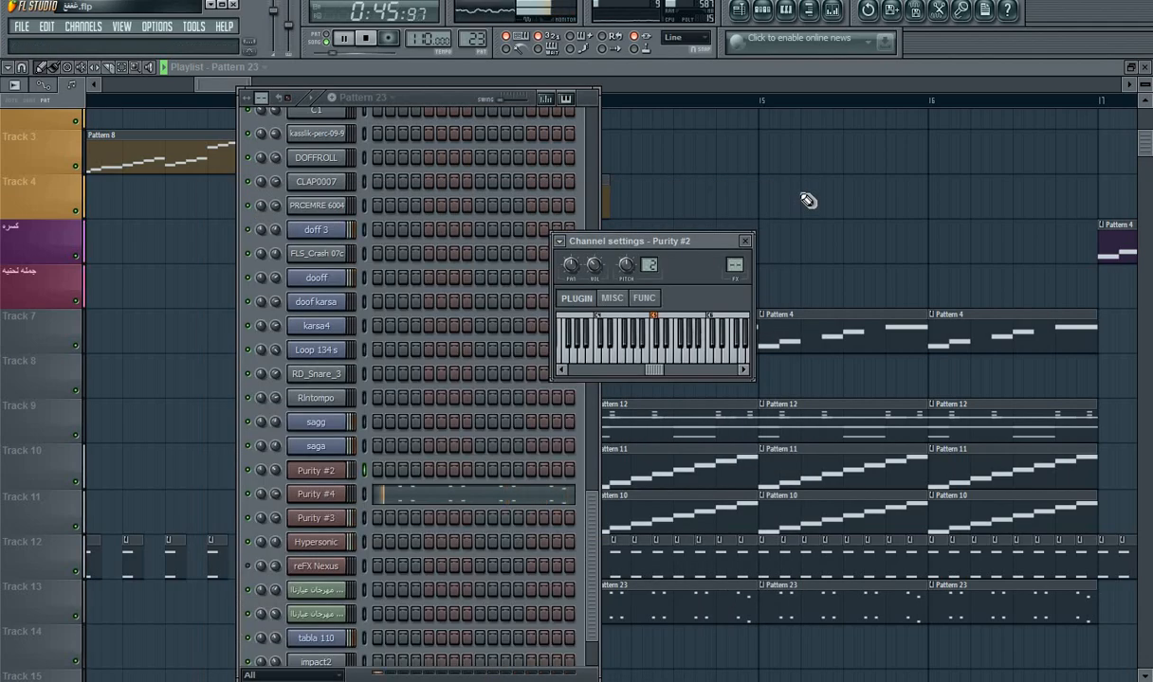
Step: Open the Purity #4 preset browser, try Taiko from GM Normal, and play Pattern 23 alone
{"action": "left_click", "coordinate": [316, 493]}
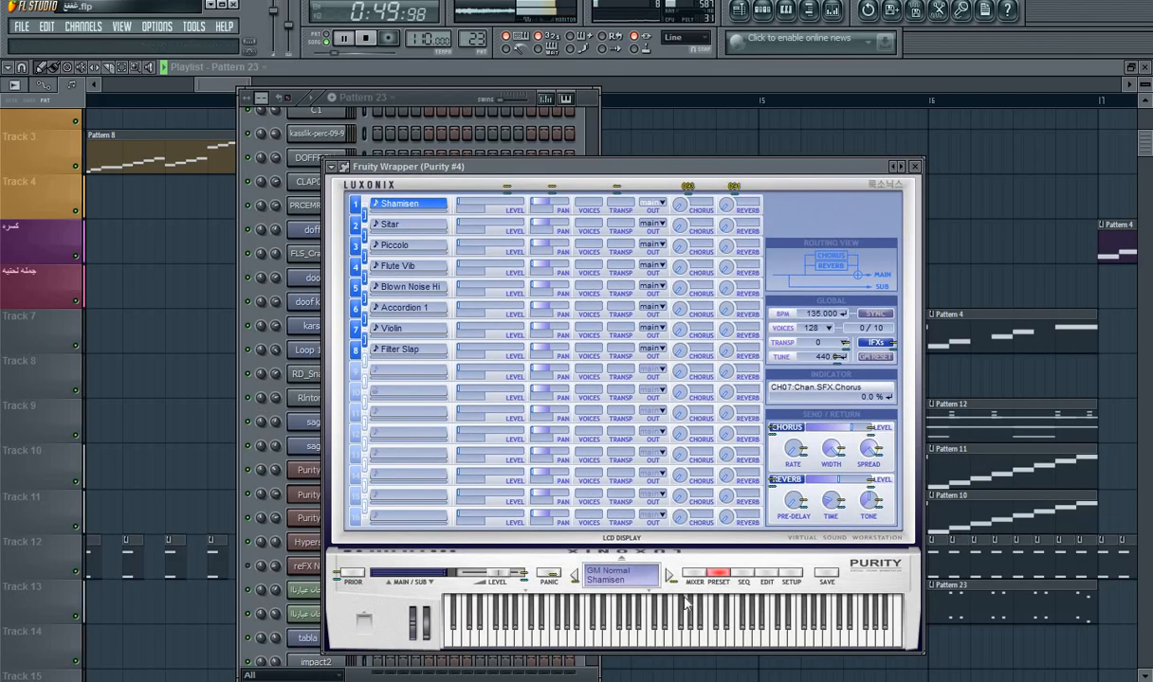
{"action": "left_click", "coordinate": [719, 576]}
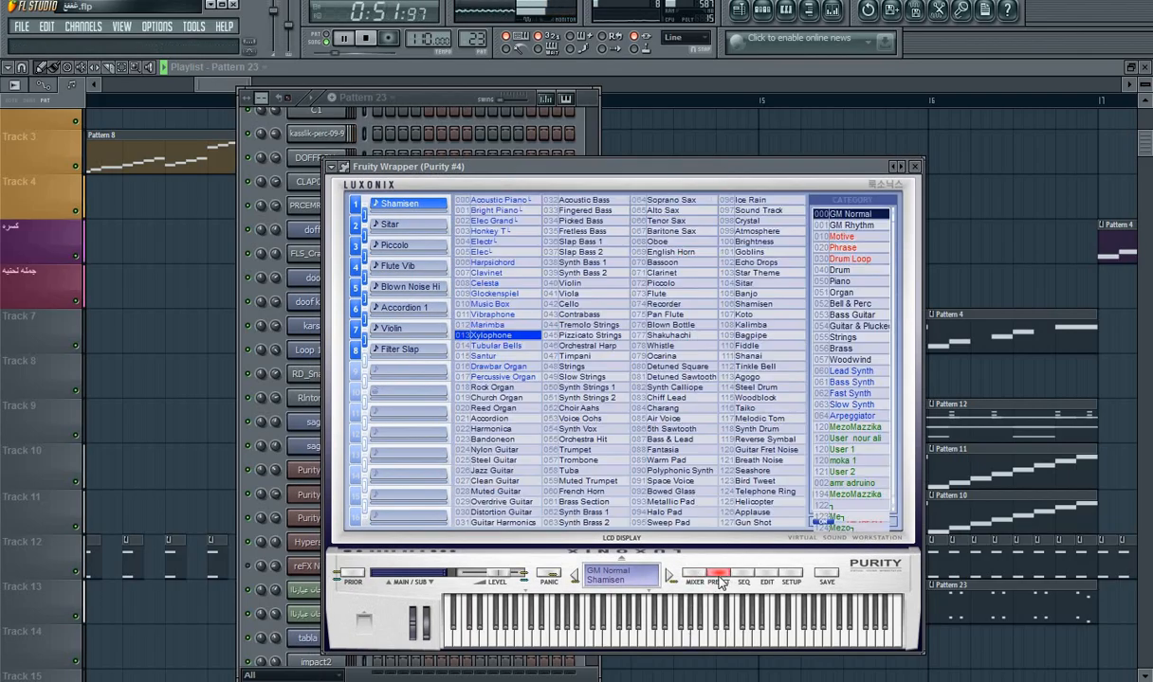
{"action": "left_click", "coordinate": [780, 410]}
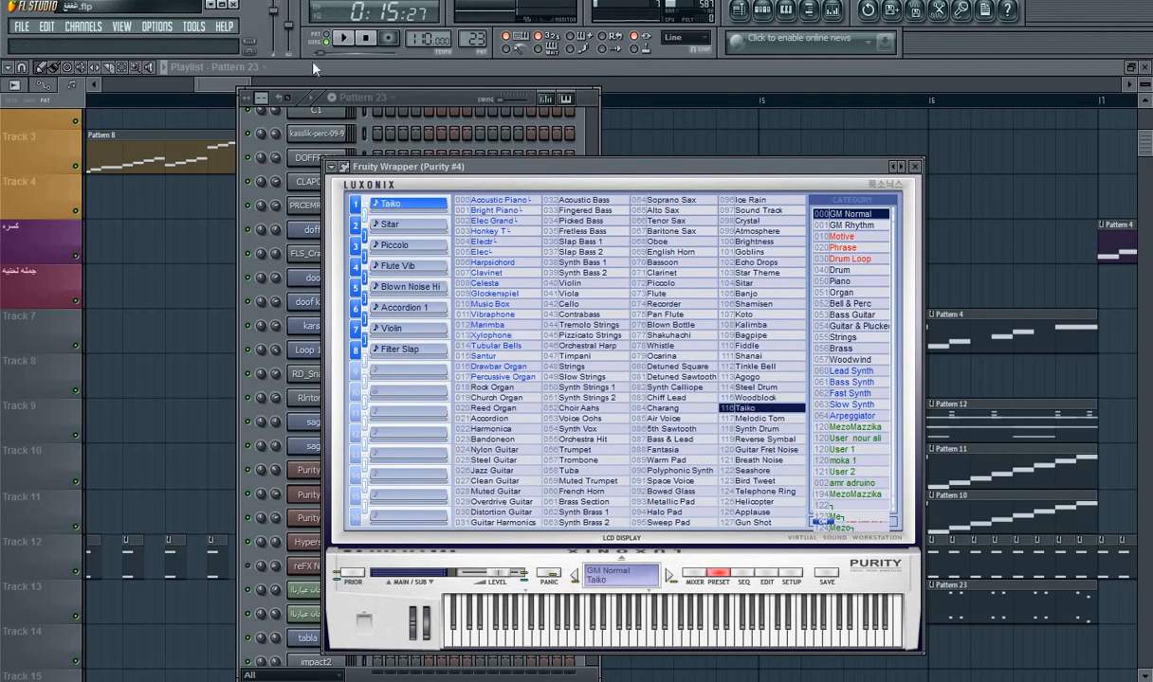
{"action": "key", "text": "space"}
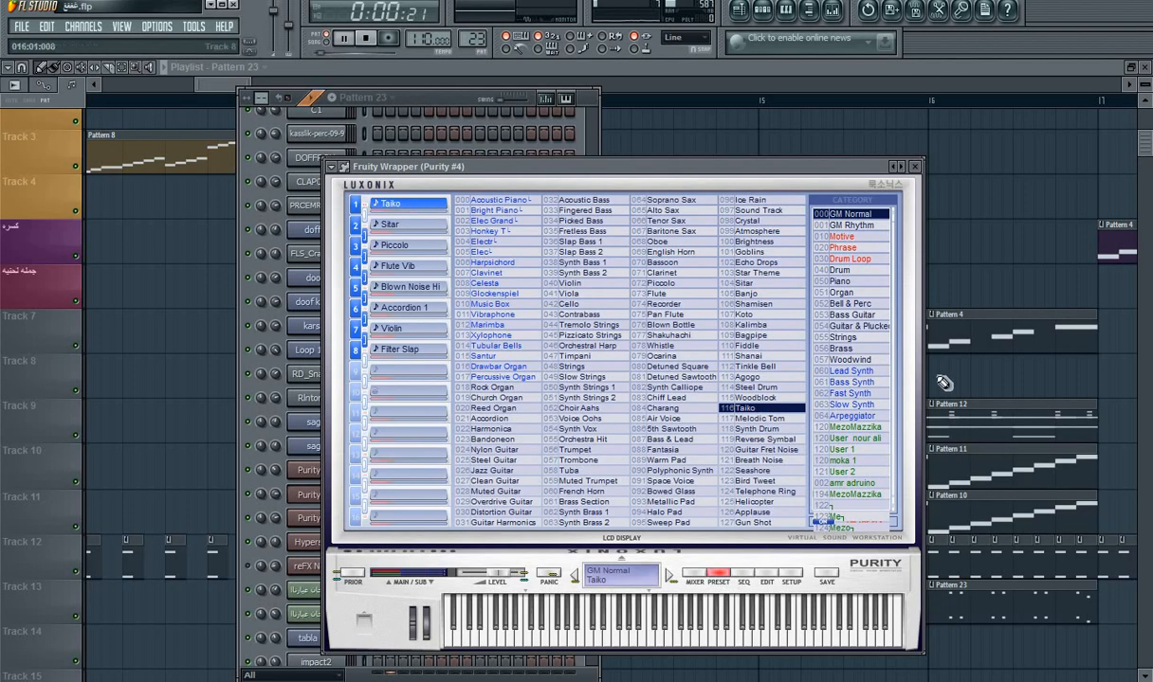
Step: Audition Piano category presets such as Delay Tine on Purity #4 and load Class Dyno
{"action": "left_click", "coordinate": [857, 293]}
{"action": "left_click", "coordinate": [858, 282]}
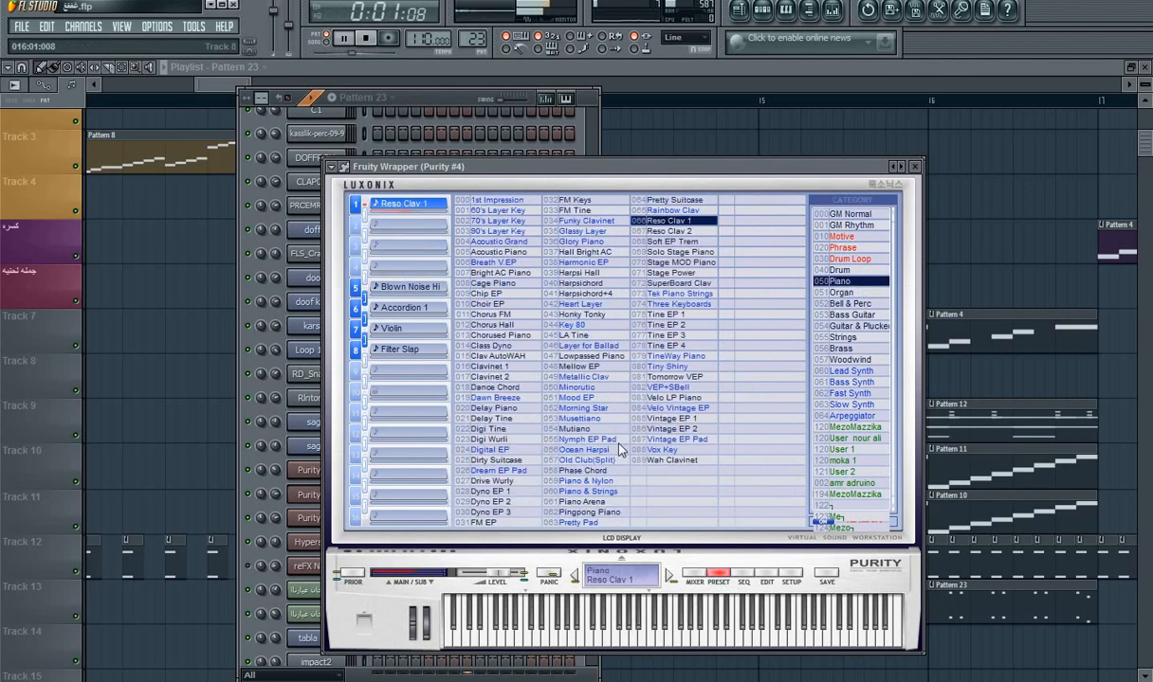
{"action": "left_click", "coordinate": [606, 451]}
{"action": "left_click", "coordinate": [519, 419]}
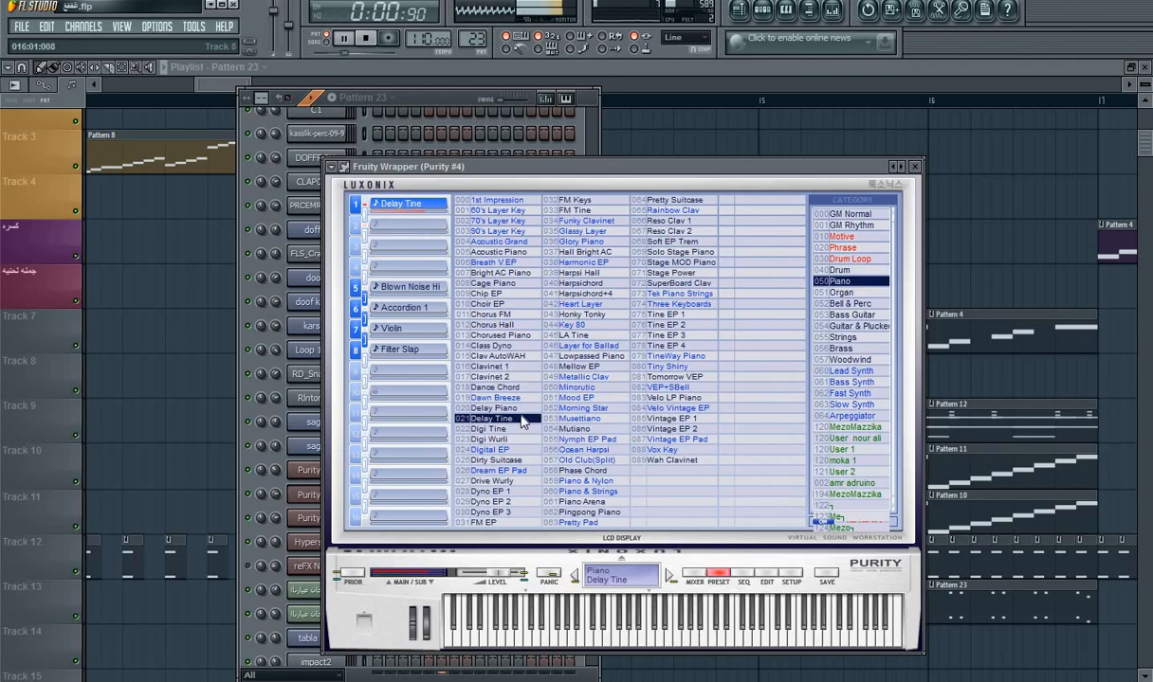
{"action": "left_click", "coordinate": [512, 346]}
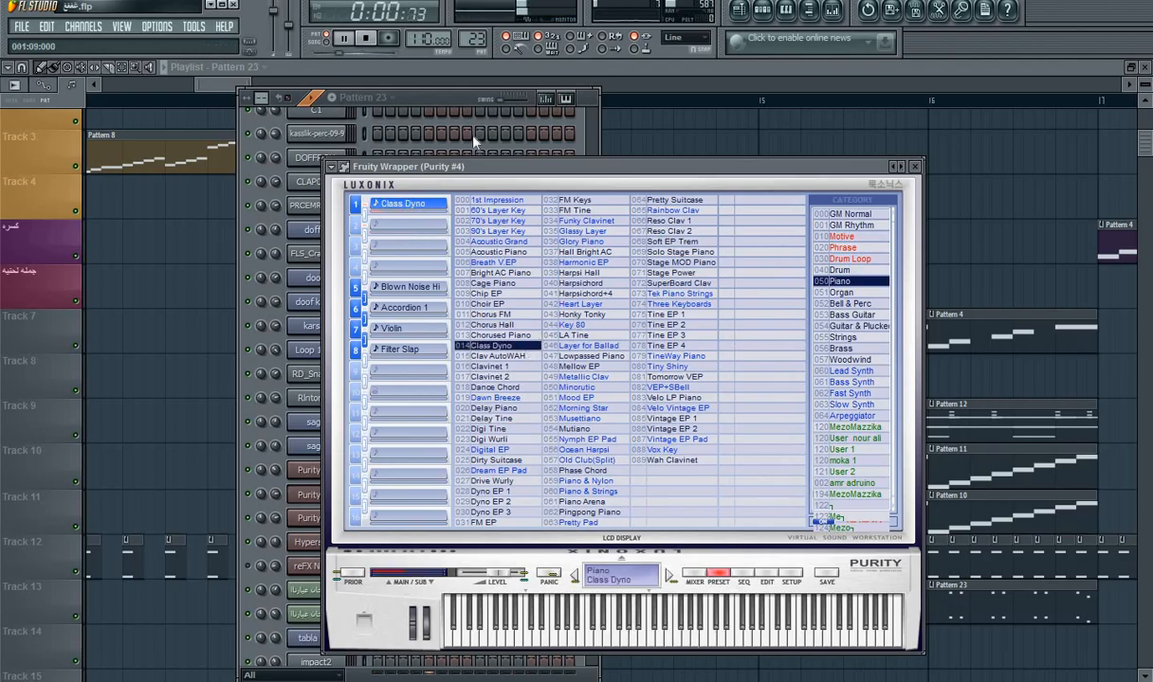
Step: Return to the playlist and play the song arrangement from just before bar 14 to check the Pattern 23 sound
{"action": "left_click", "coordinate": [445, 101]}
{"action": "left_click", "coordinate": [739, 11]}
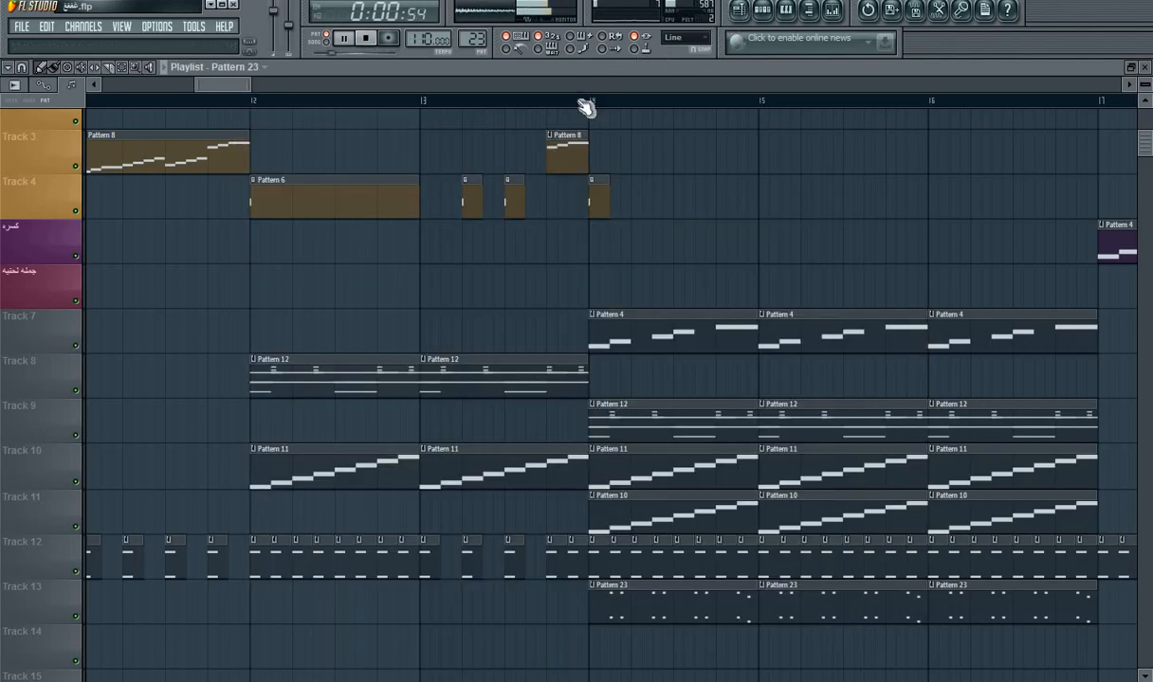
{"action": "left_click", "coordinate": [586, 102]}
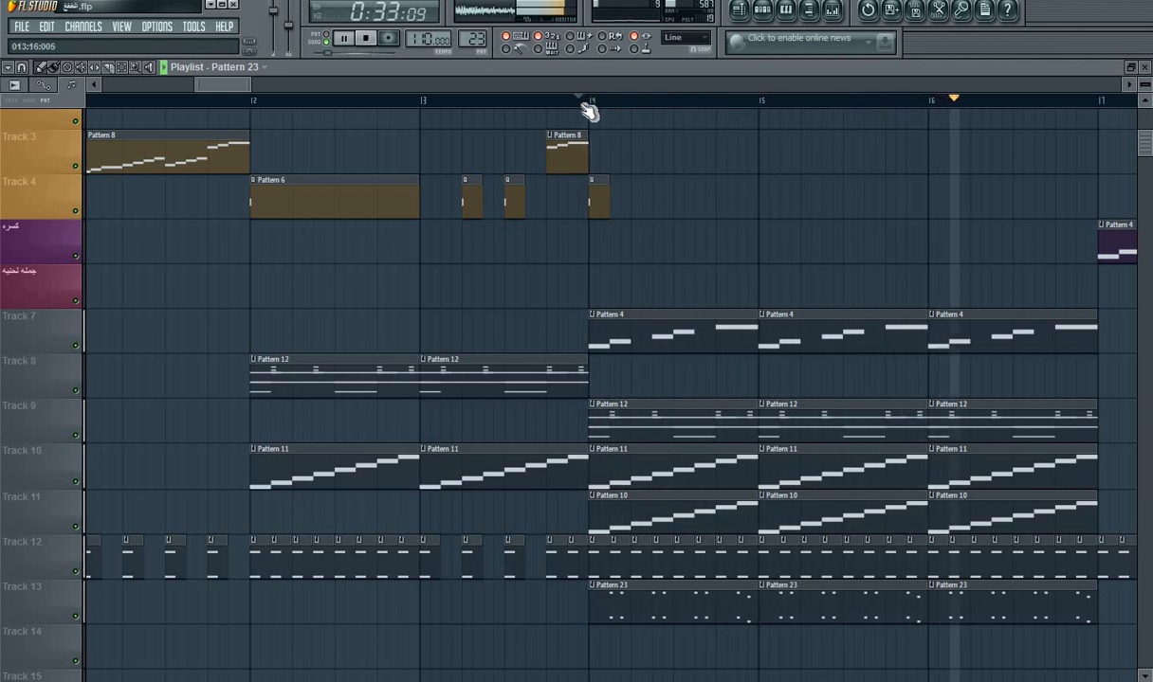
{"action": "left_click", "coordinate": [587, 112]}
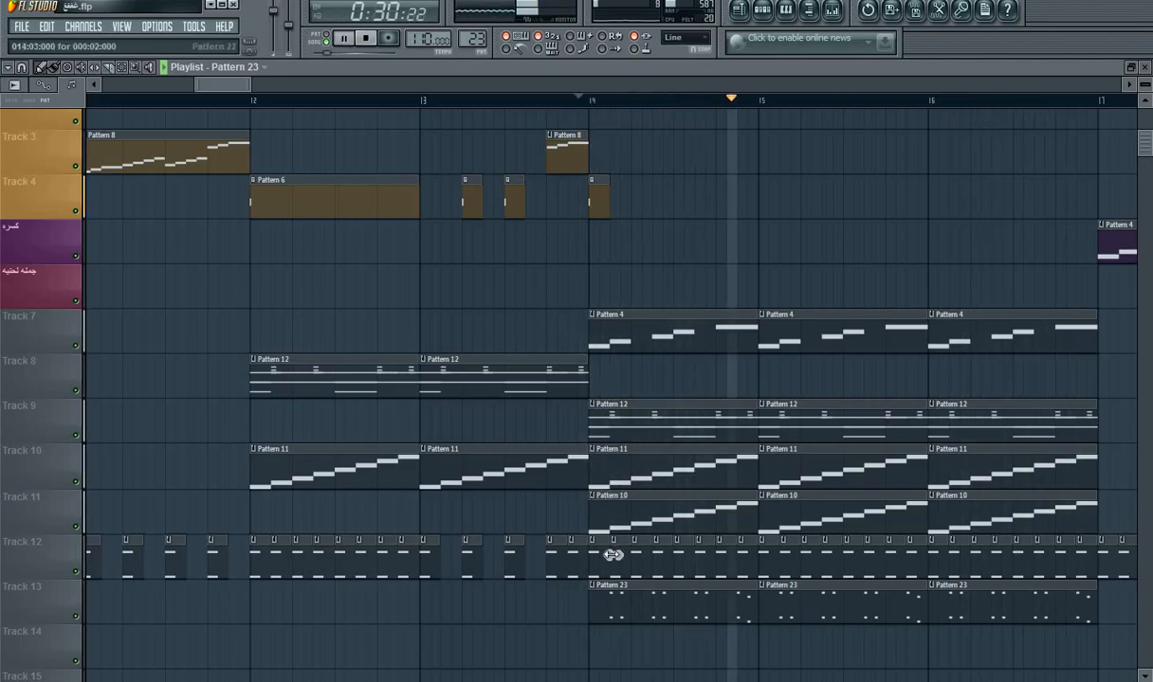
Step: Delete the short Pattern 22 clips on Track 12 through bars 14 and 15, keeping the first and last ones in bar 14
{"action": "key", "text": "space"}
{"action": "left_click_drag", "start_coordinate": [616, 560], "coordinate": [720, 573]}
{"action": "key", "text": "space"}
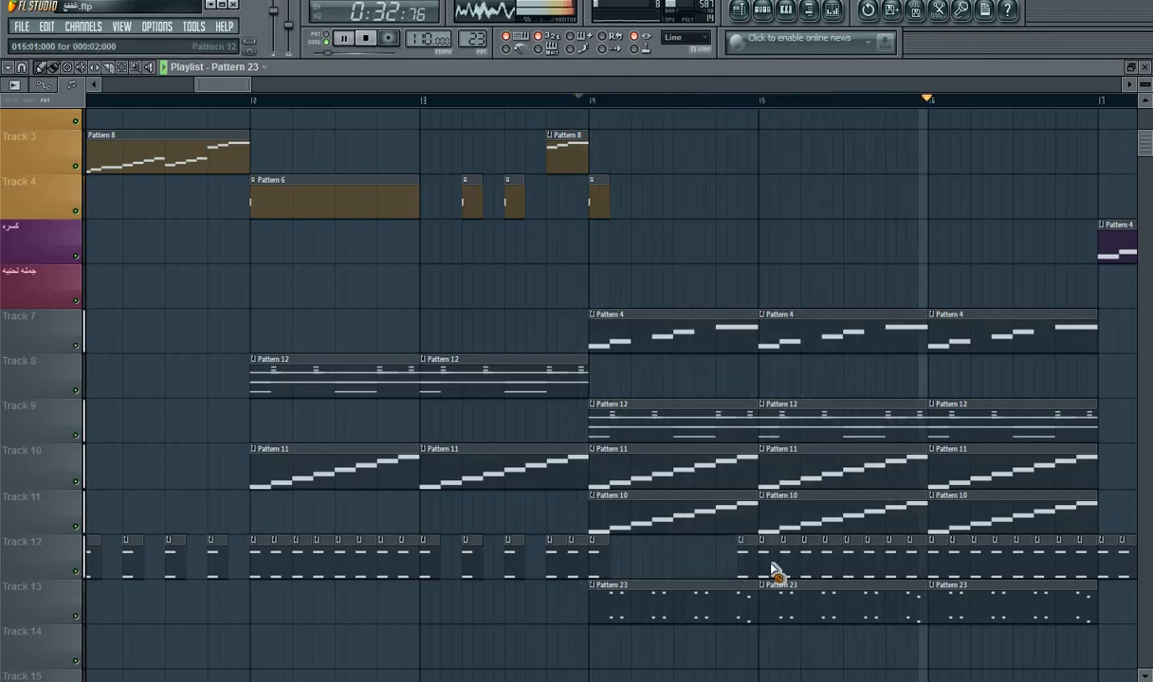
{"action": "left_click_drag", "start_coordinate": [772, 572], "coordinate": [913, 582]}
{"action": "key", "text": "space"}
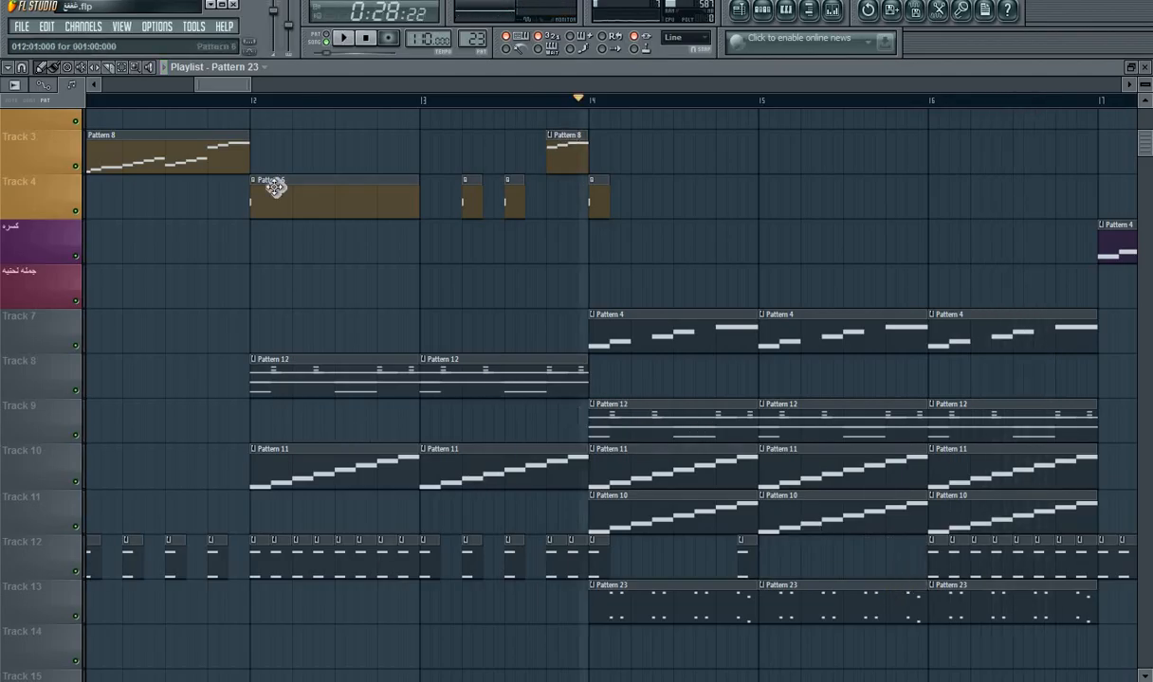
{"action": "left_click_drag", "start_coordinate": [226, 81], "coordinate": [265, 106]}
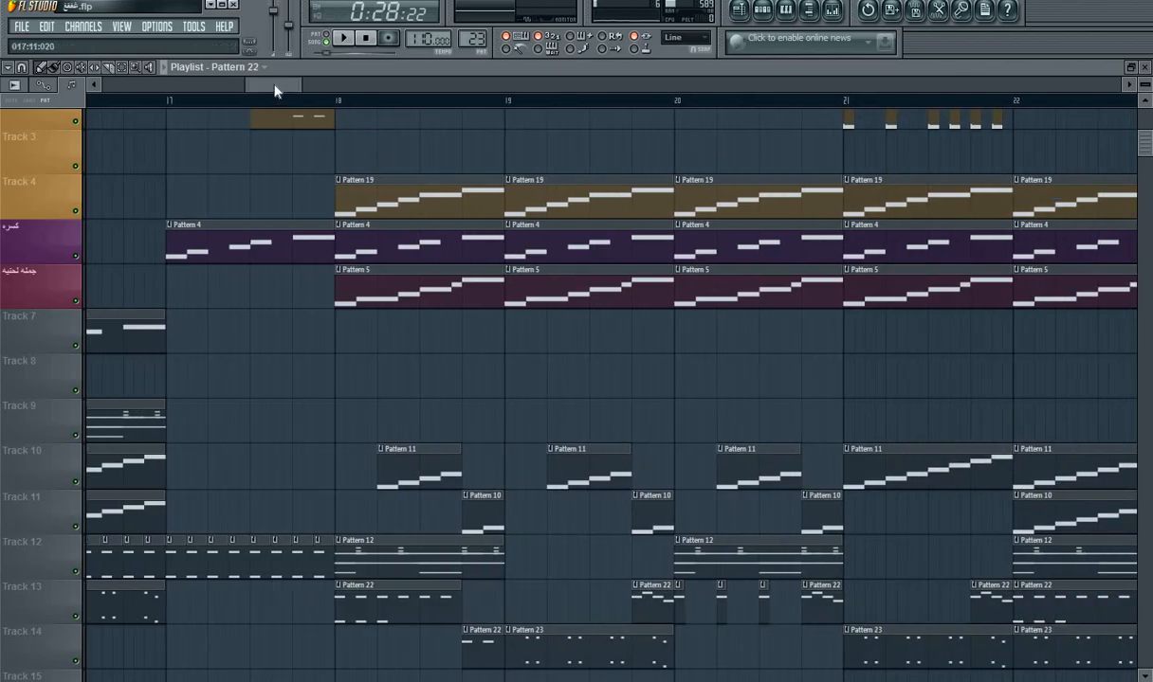
Step: Play the song and add a short Pattern 22 clip on Track 12 at the end of bar 15
{"action": "mouse_move", "coordinate": [275, 88]}
{"action": "left_mouse_down"}
{"action": "mouse_move", "coordinate": [250, 92]}
{"action": "mouse_move", "coordinate": [260, 96]}
{"action": "left_mouse_up"}
{"action": "key", "text": "space"}
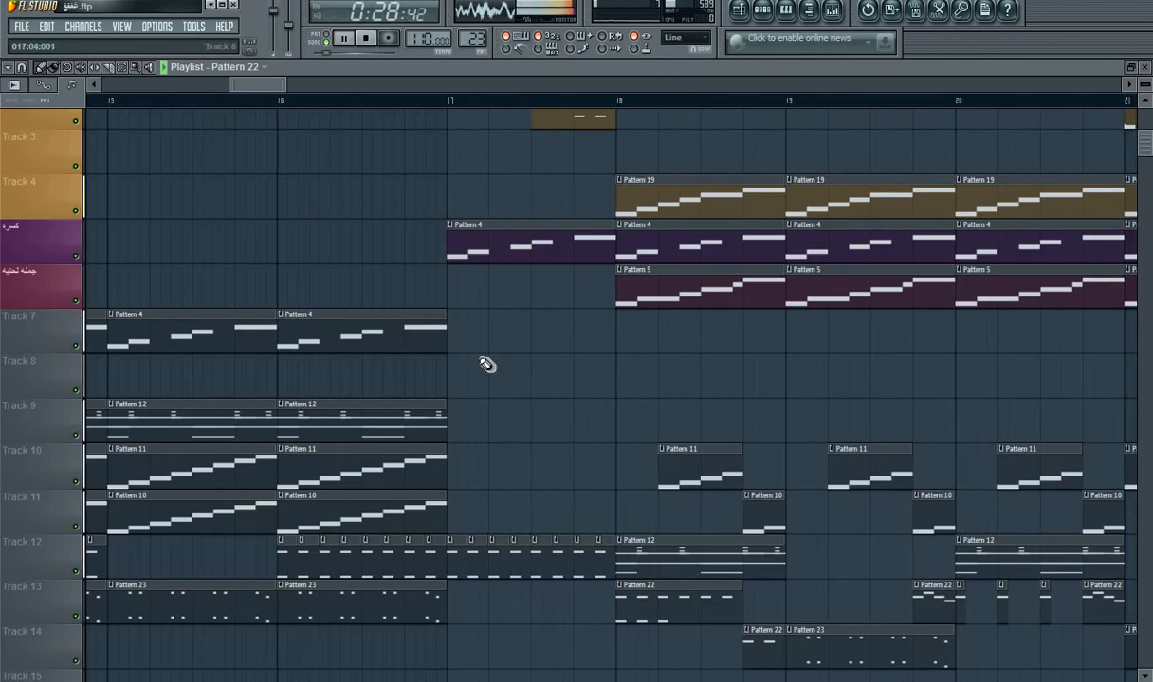
{"action": "left_click", "coordinate": [252, 561]}
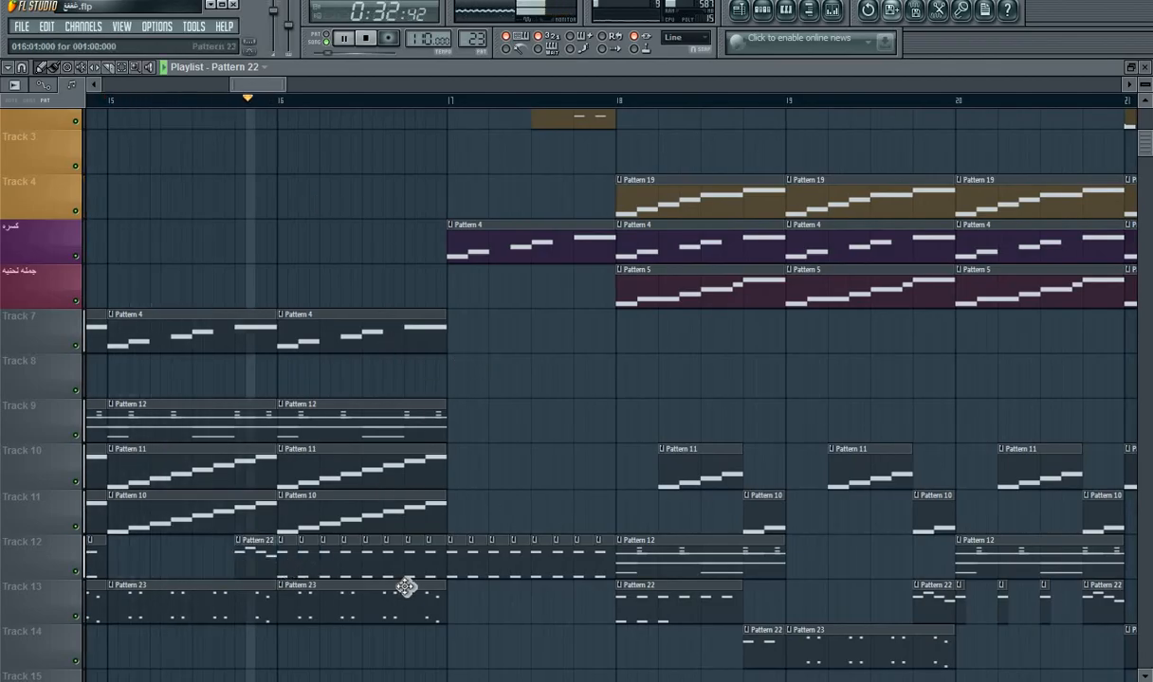
Step: Replace the run of short Pattern 22 clips in bar 16 on Track 12 with short clips at the bar's start and end
{"action": "right_click", "coordinate": [295, 567]}
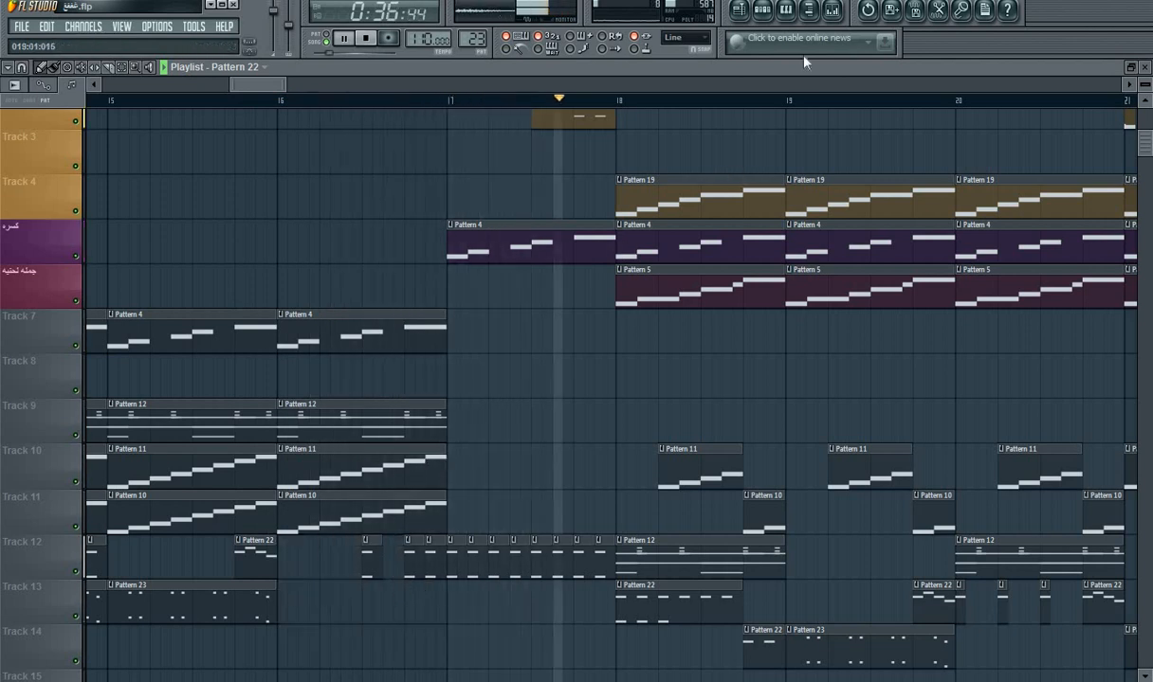
{"action": "key", "text": "ctrl+z"}
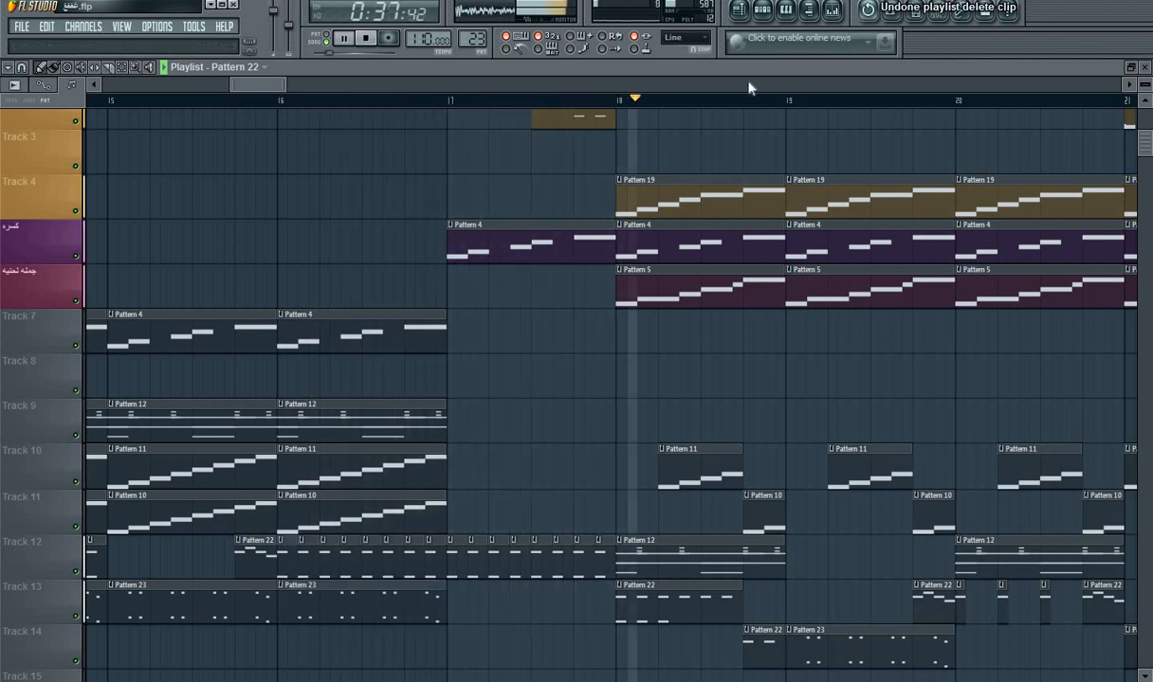
{"action": "right_click", "coordinate": [295, 569]}
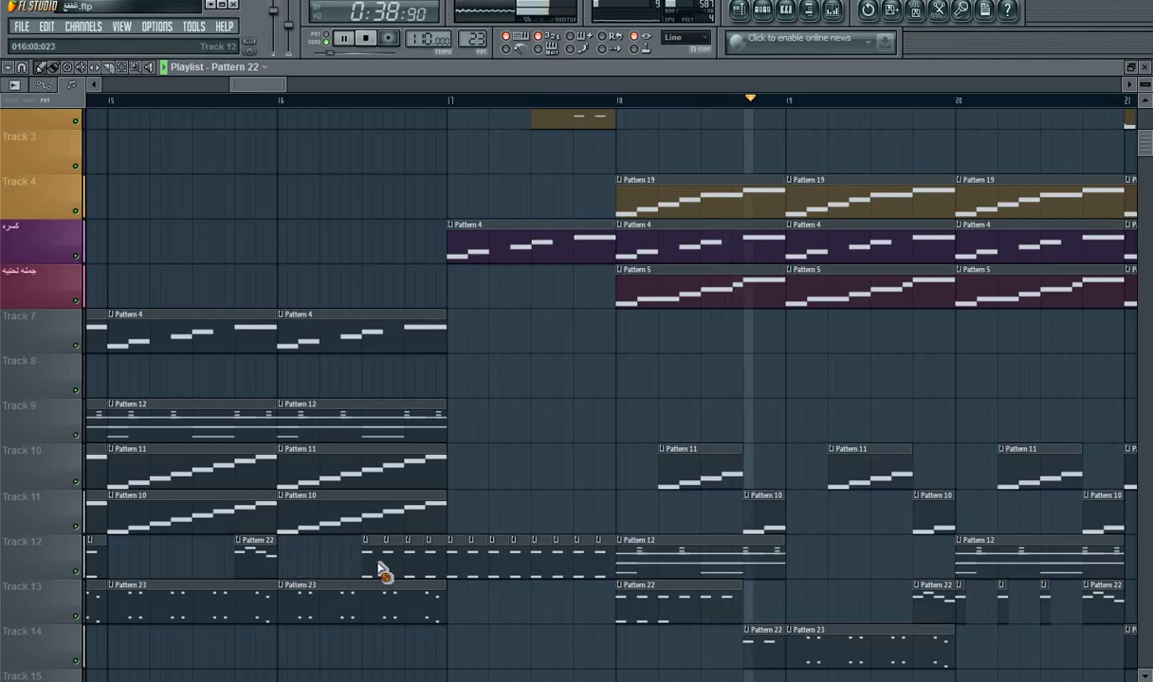
{"action": "left_click", "coordinate": [280, 563]}
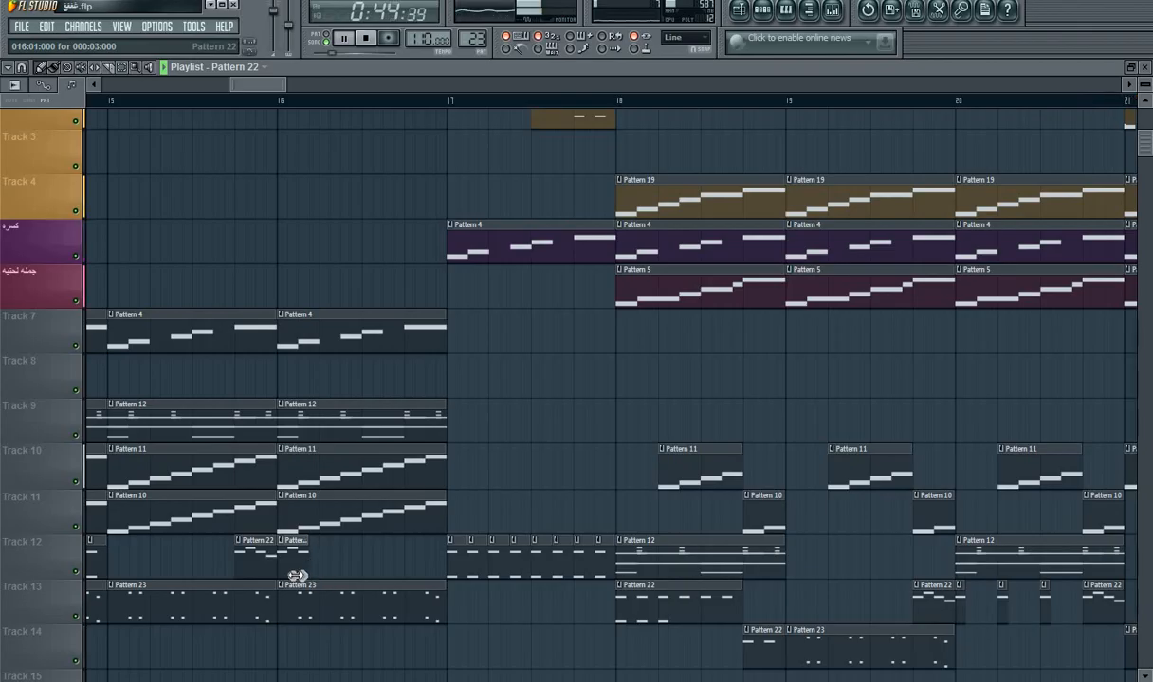
{"action": "left_click", "coordinate": [406, 571]}
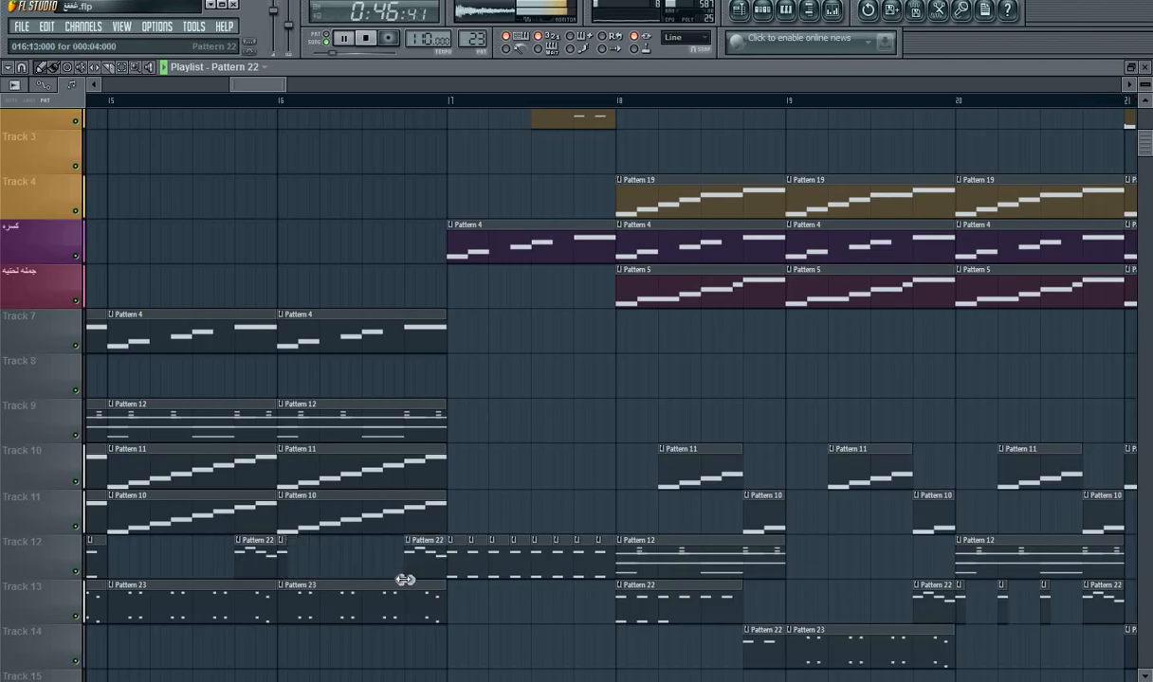
Step: Play the song from the middle of bar 15 to check the thinned-out Pattern 22 clips
{"action": "left_click", "coordinate": [200, 102]}
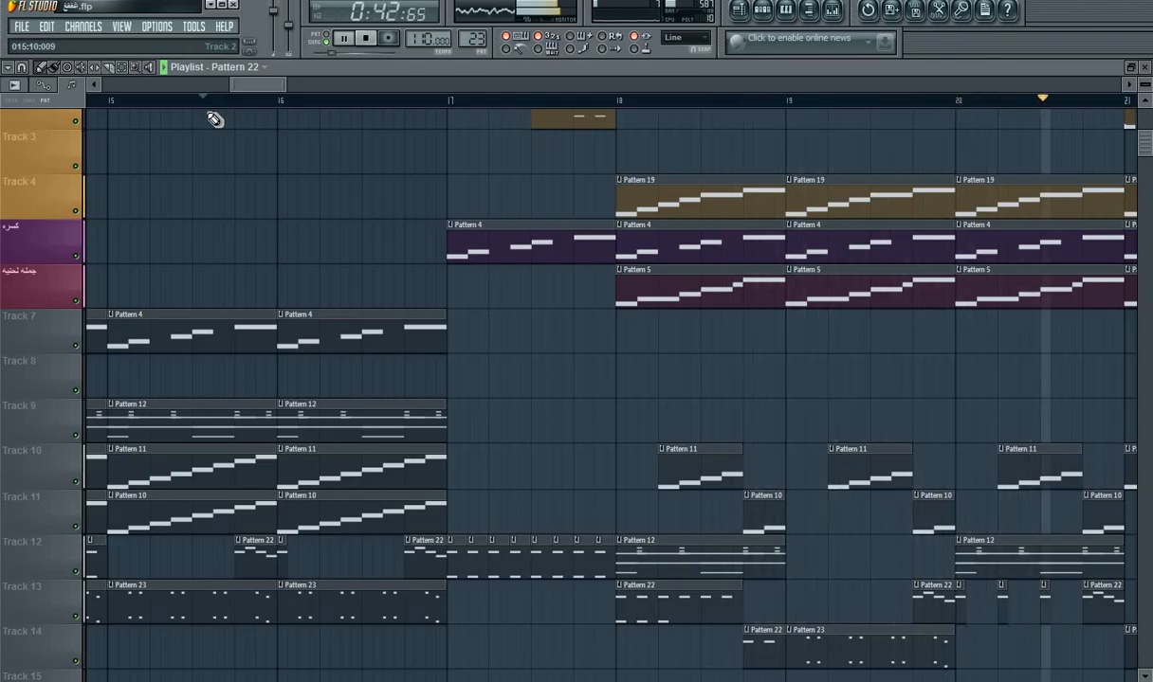
{"action": "left_click_drag", "start_coordinate": [232, 84], "coordinate": [107, 83]}
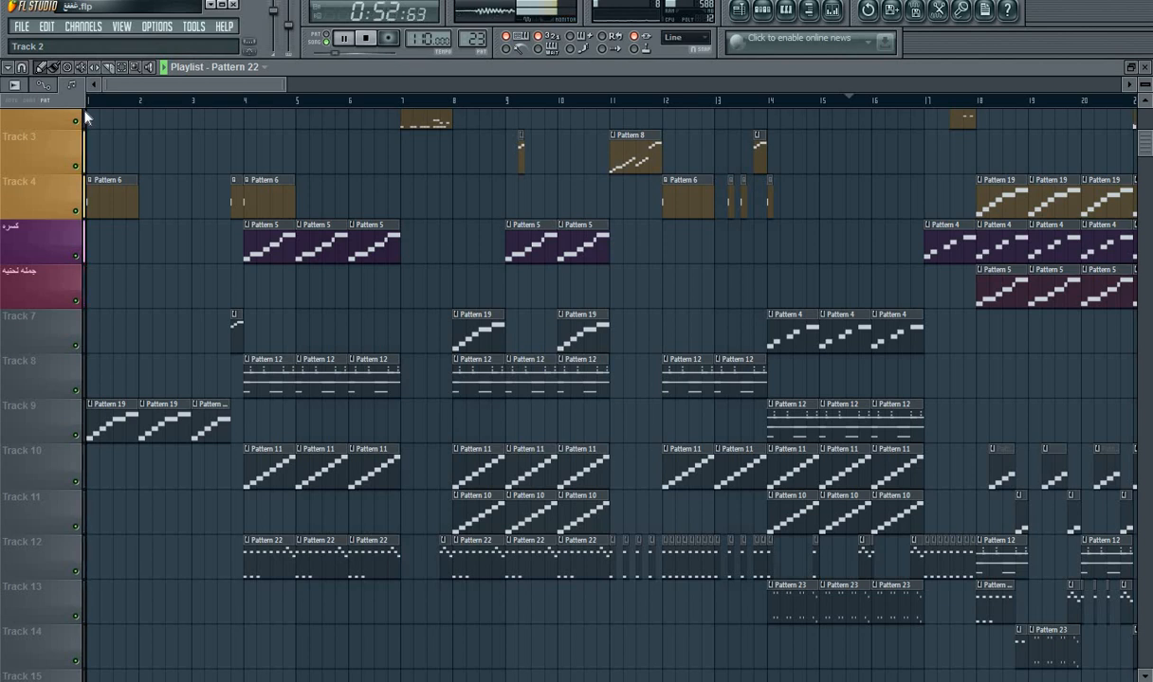
{"action": "key", "text": "space"}
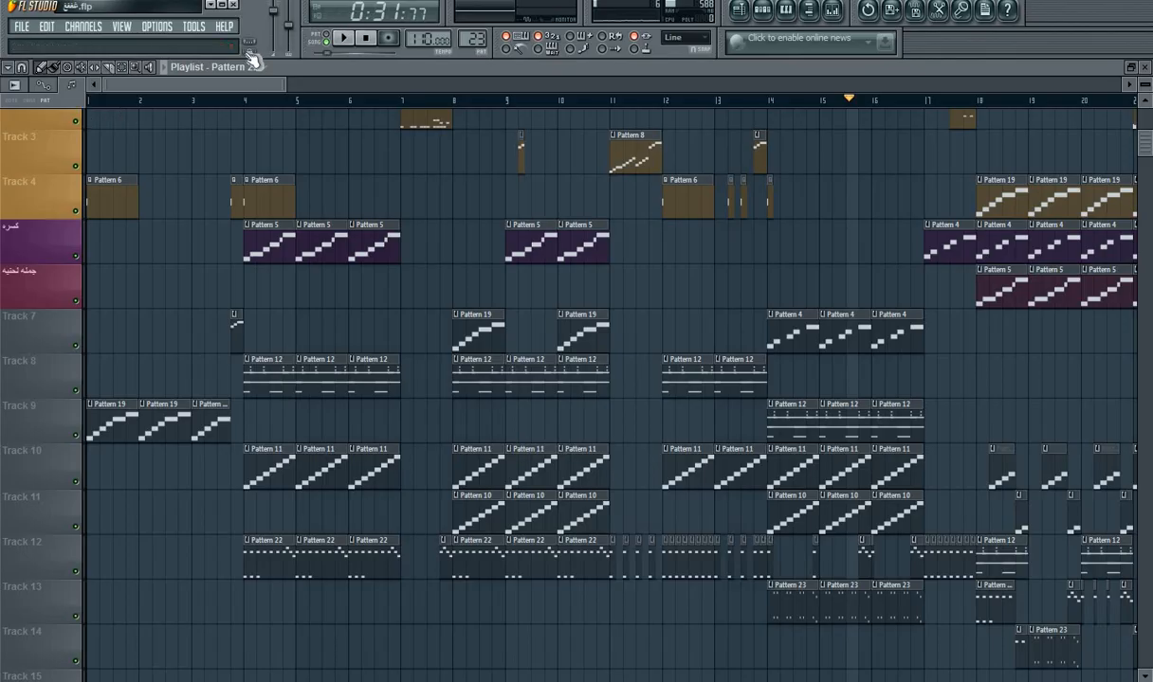
Step: Review the whole song arrangement across all playlist tracks, from bar 1 to the final clips
{"action": "left_click_drag", "start_coordinate": [201, 85], "coordinate": [83, 89]}
{"action": "left_click_drag", "start_coordinate": [284, 89], "coordinate": [725, 87]}
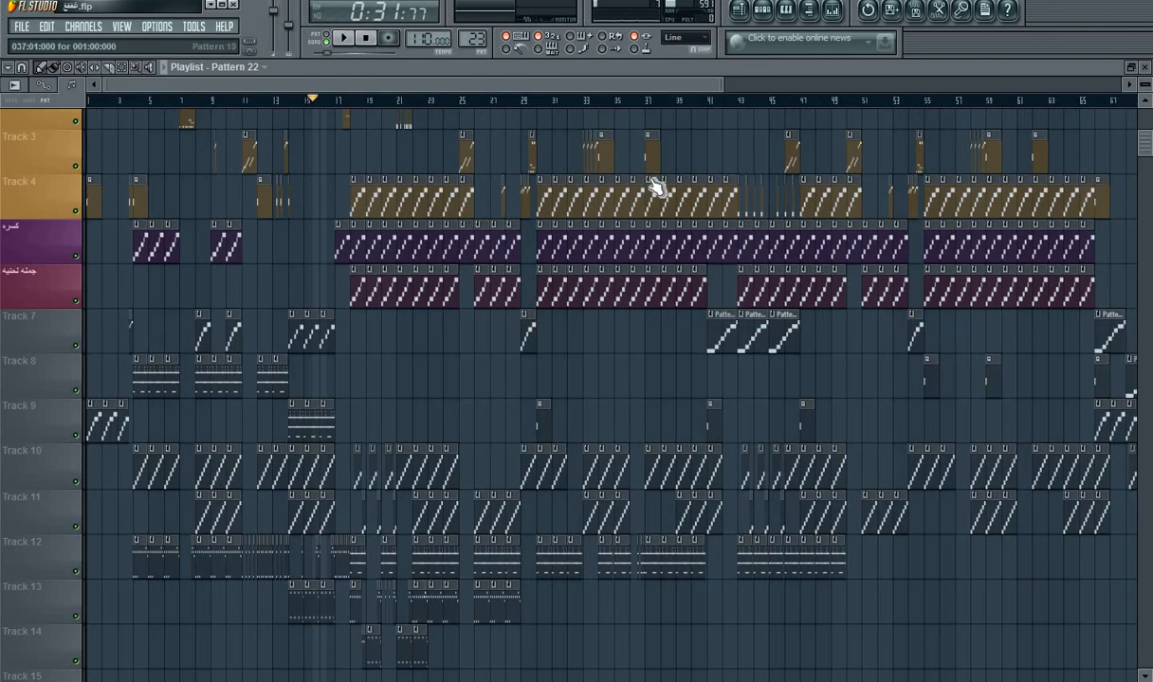
{"action": "scroll", "coordinate": [654, 187], "scroll_direction": "down", "scroll_amount": 2}
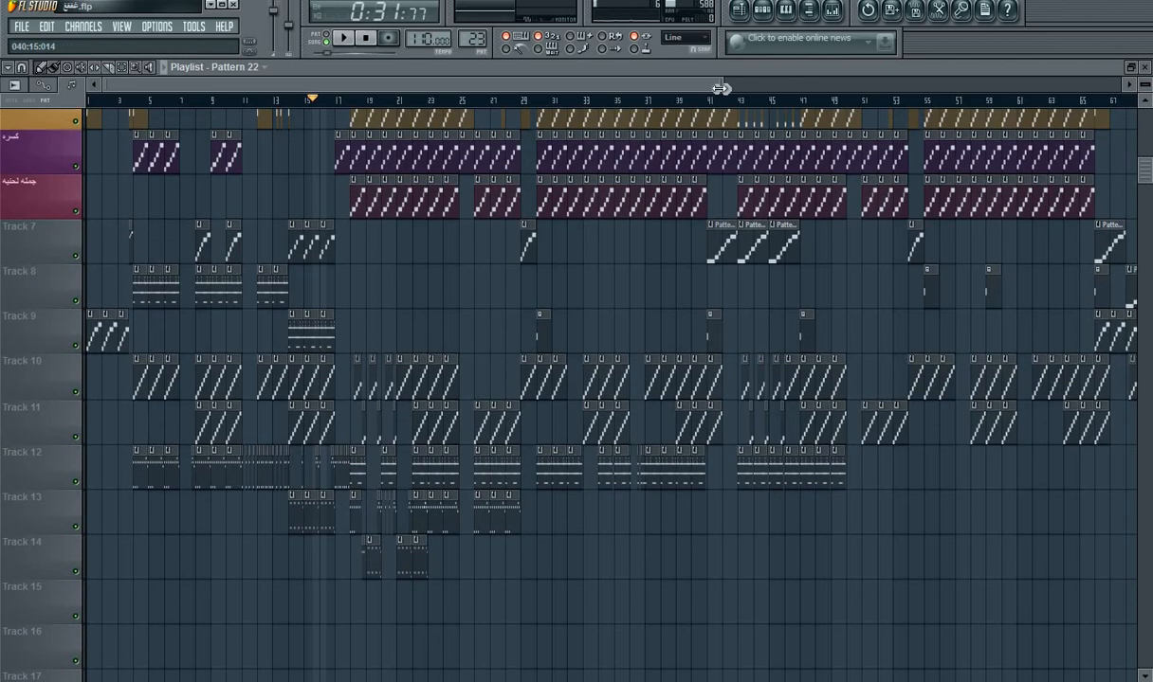
{"action": "left_click_drag", "start_coordinate": [721, 88], "coordinate": [1018, 87]}
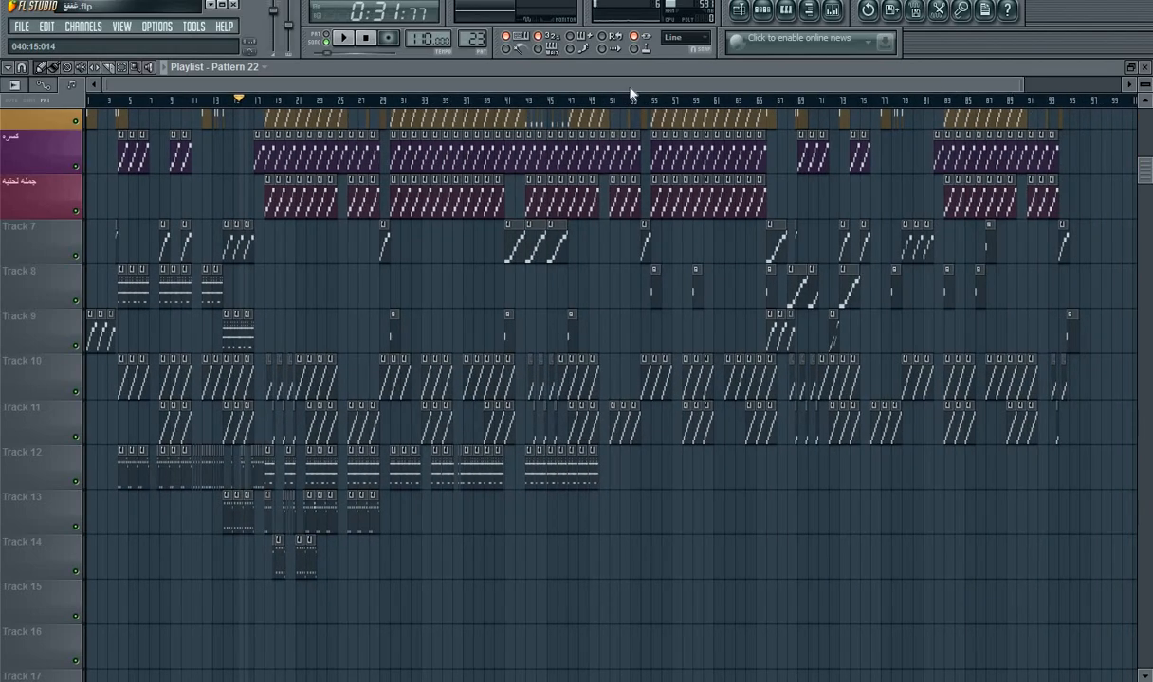
{"action": "scroll", "coordinate": [253, 213], "scroll_direction": "down", "scroll_amount": 2}
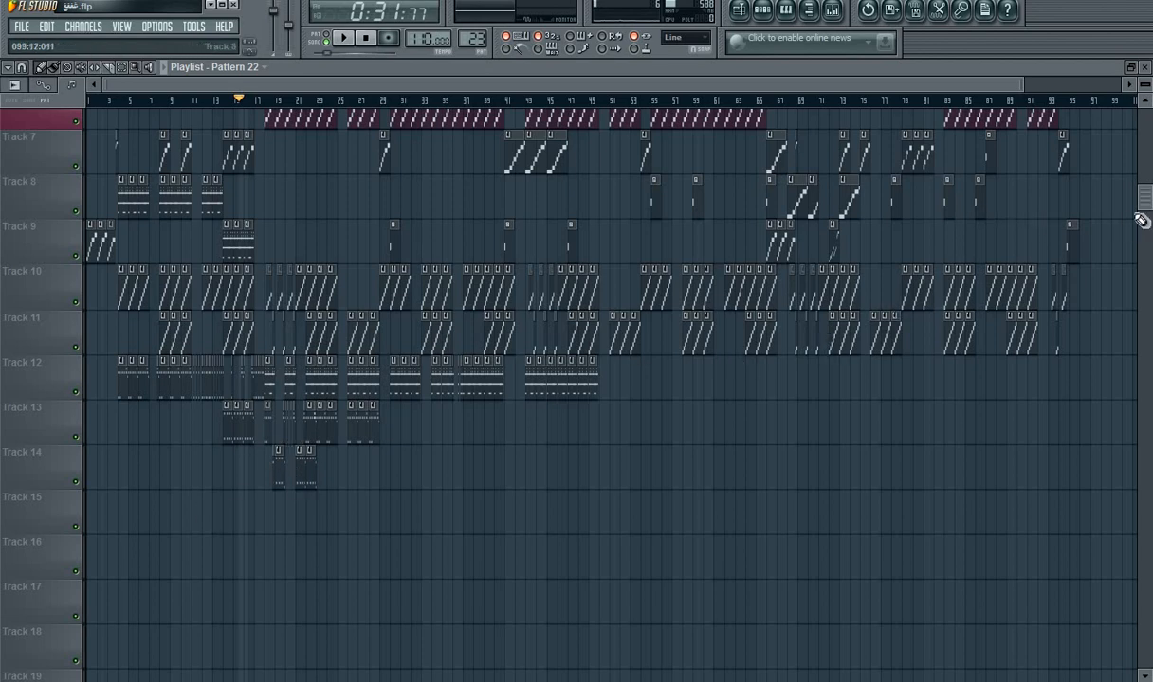
{"action": "scroll", "coordinate": [1140, 220], "scroll_direction": "up", "scroll_amount": 5}
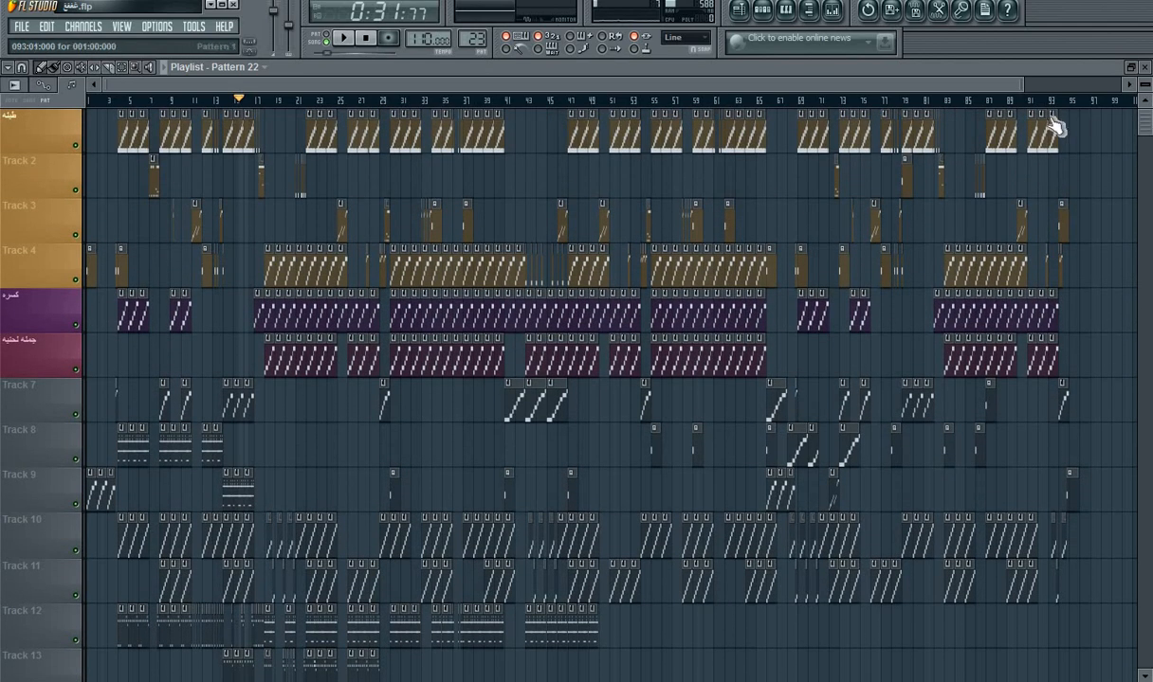
Step: Play the song from just before bar 4 with the channel list shown down to its last channels
{"action": "left_click_drag", "start_coordinate": [1022, 85], "coordinate": [278, 85]}
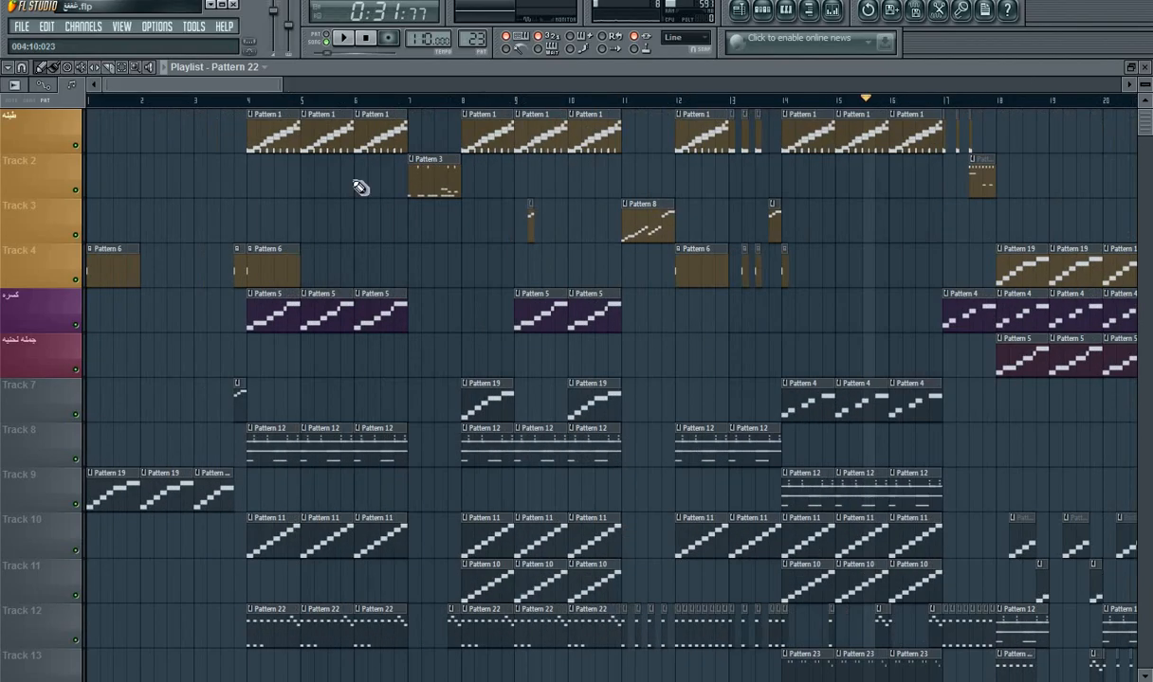
{"action": "left_click", "coordinate": [240, 99]}
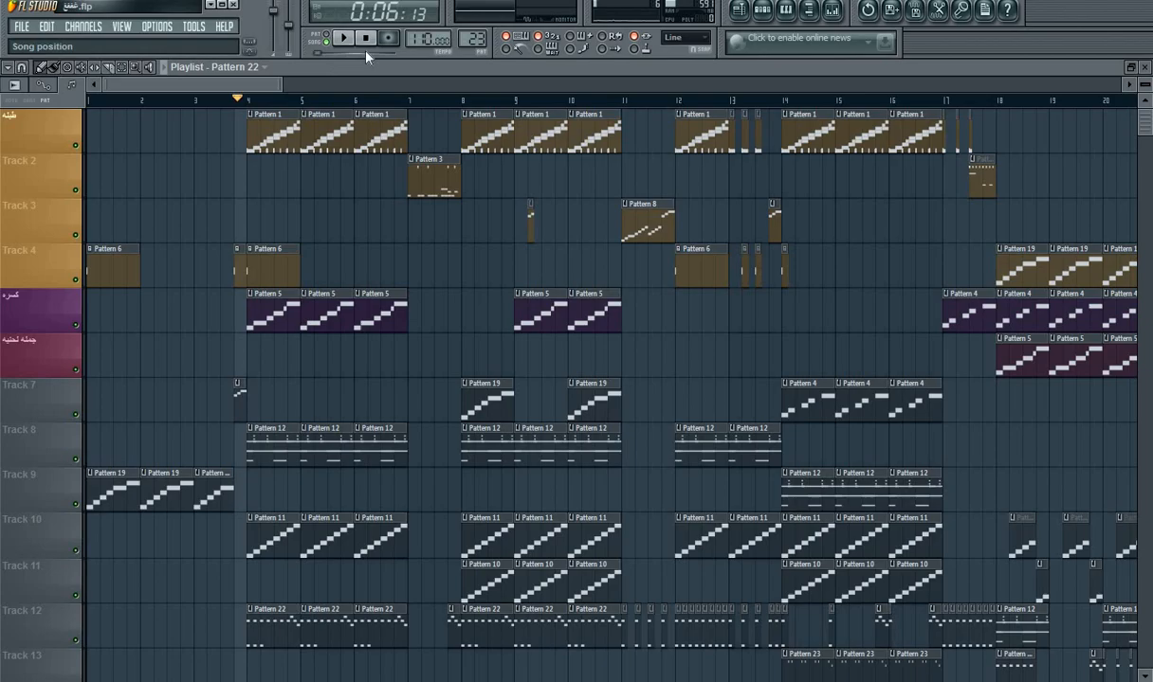
{"action": "left_click", "coordinate": [766, 10]}
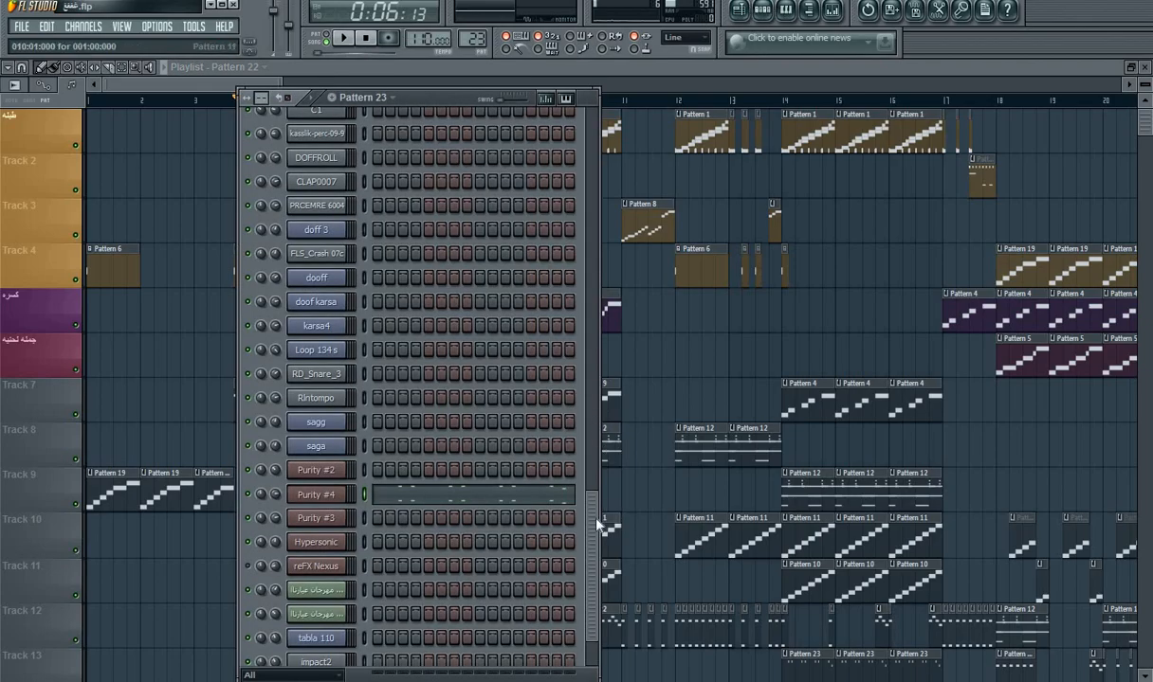
{"action": "scroll", "coordinate": [550, 483], "scroll_direction": "down", "scroll_amount": 1}
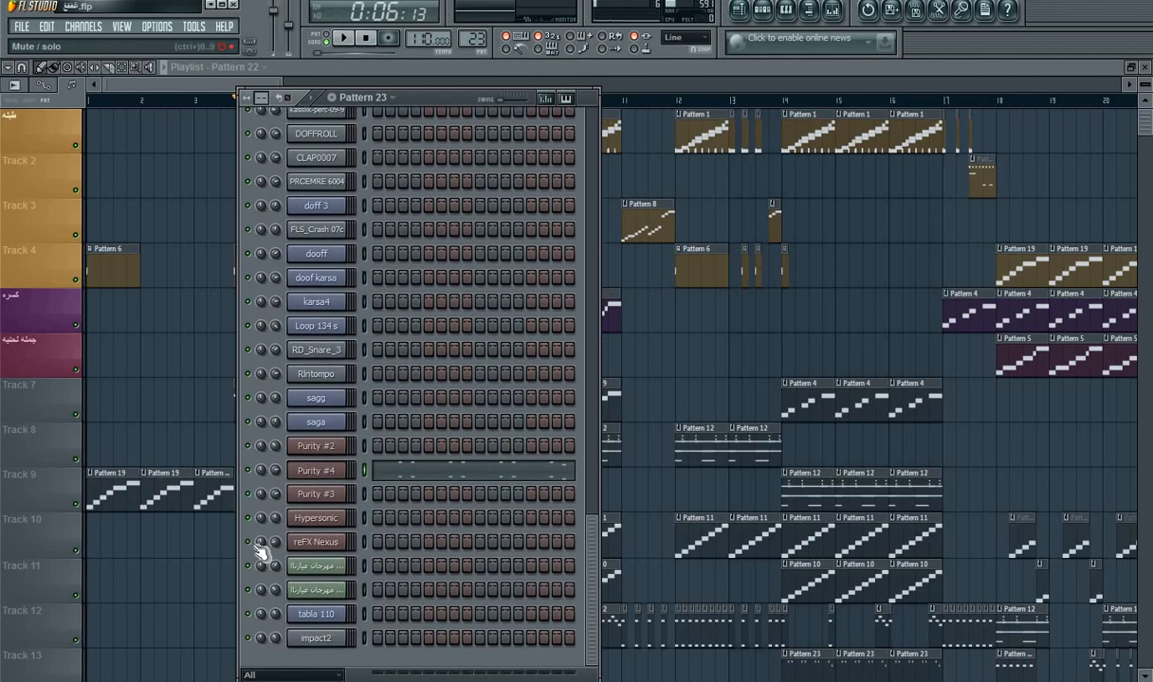
{"action": "key", "text": "space"}
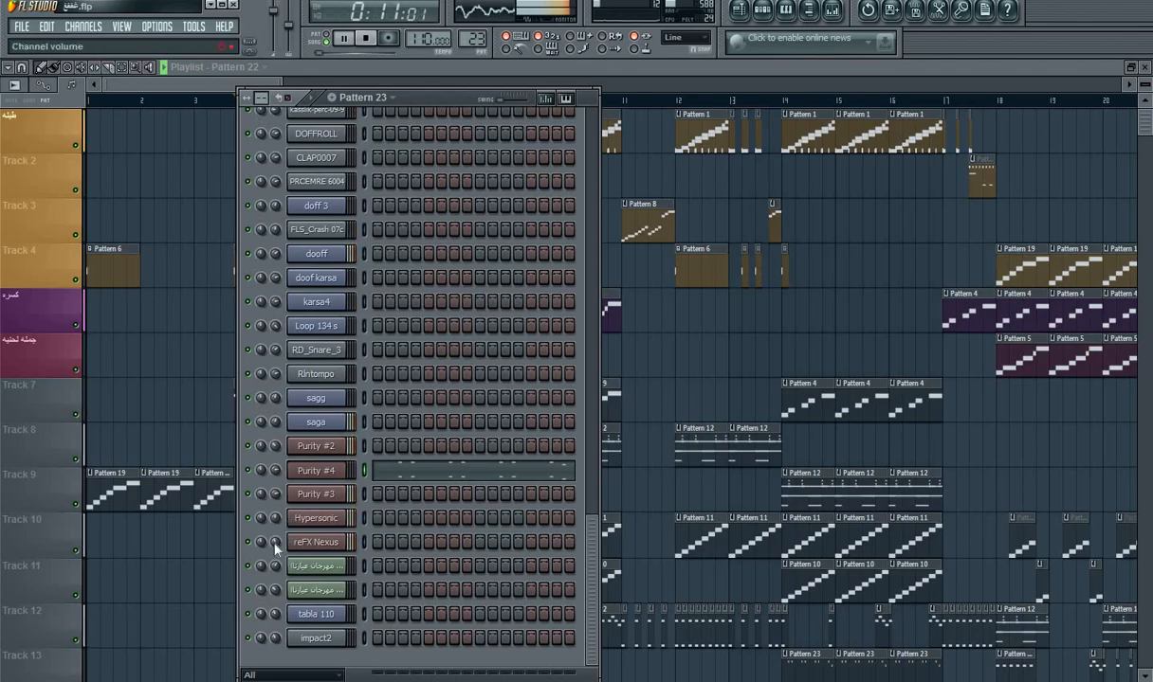
Step: Audition moka 1 presets such as org live 9 on Purity #2 and load Power Brass
{"action": "left_click", "coordinate": [316, 446]}
{"action": "left_click", "coordinate": [397, 456]}
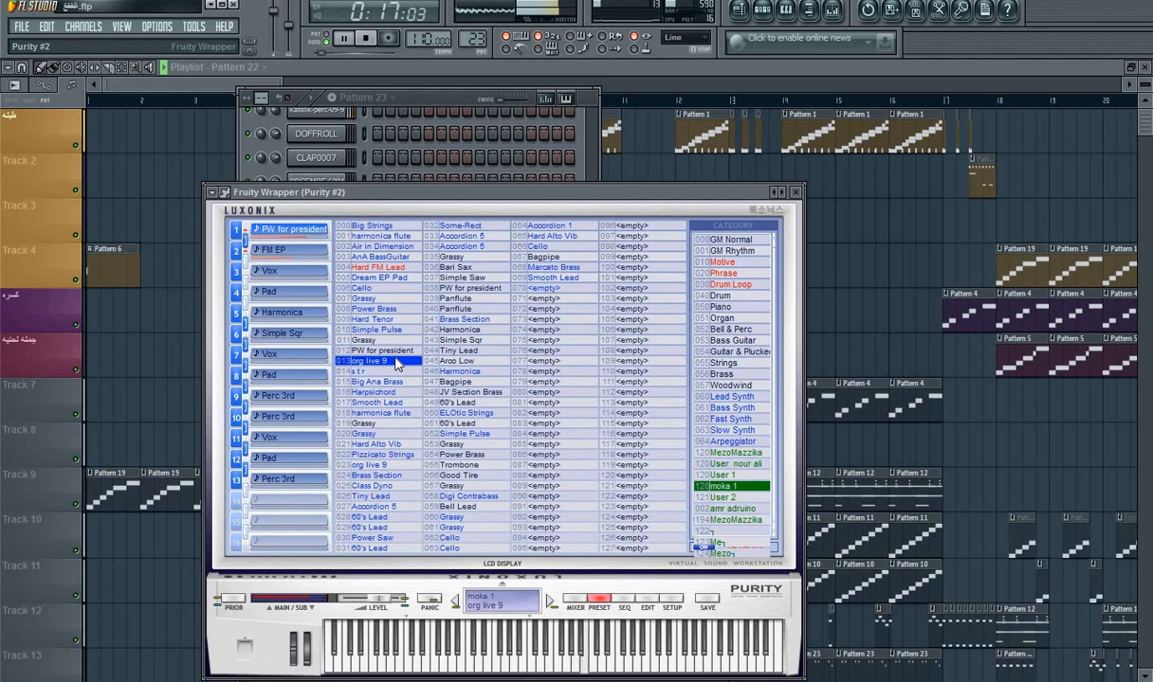
{"action": "left_click", "coordinate": [393, 310]}
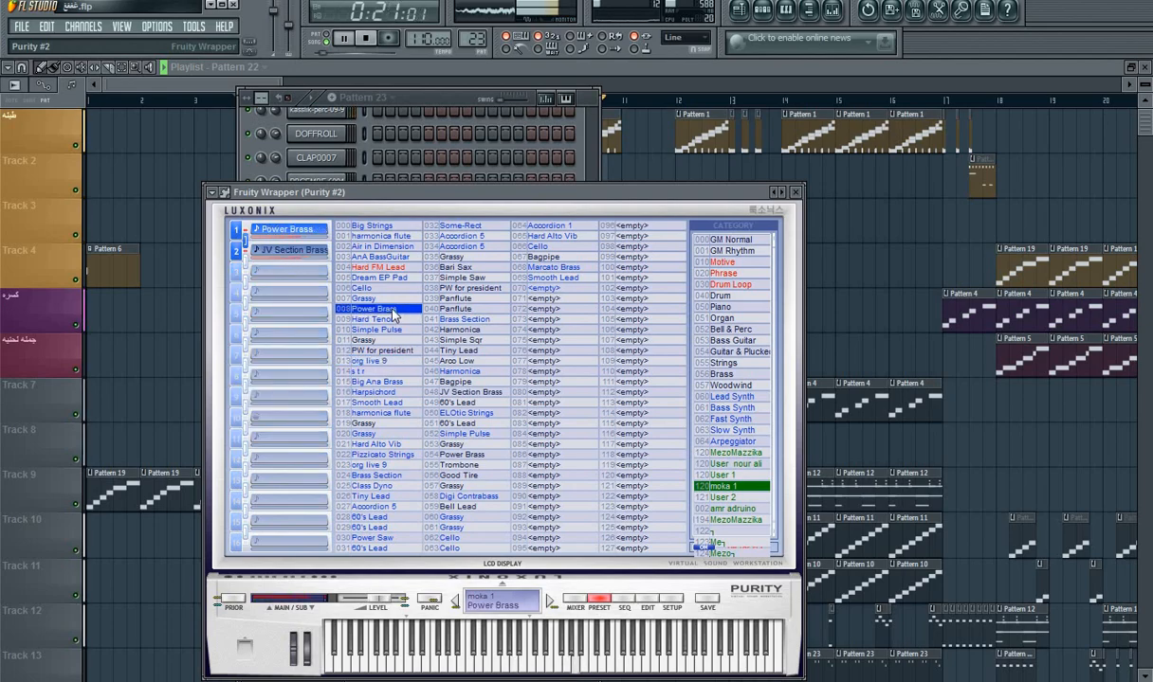
Step: Open Pattern 22's Purity #2 notes in the piano roll, switch to pattern mode, and delete the second A5 and A4 notes
{"action": "left_click", "coordinate": [426, 99]}
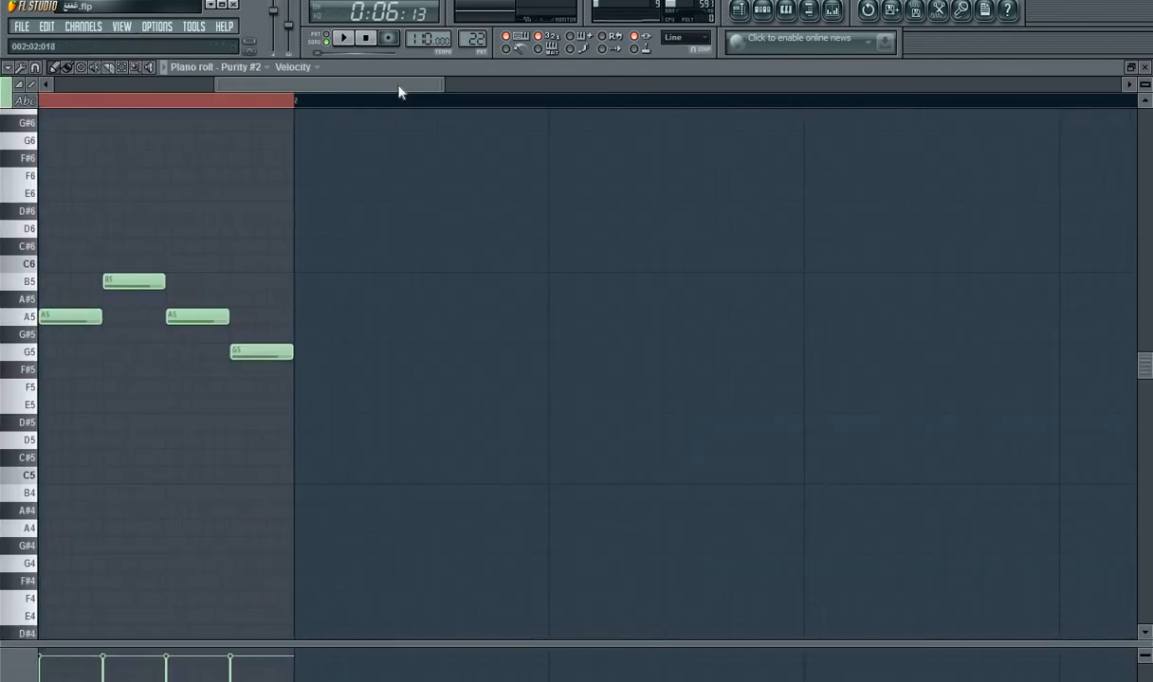
{"action": "left_click_drag", "start_coordinate": [398, 91], "coordinate": [15, 142]}
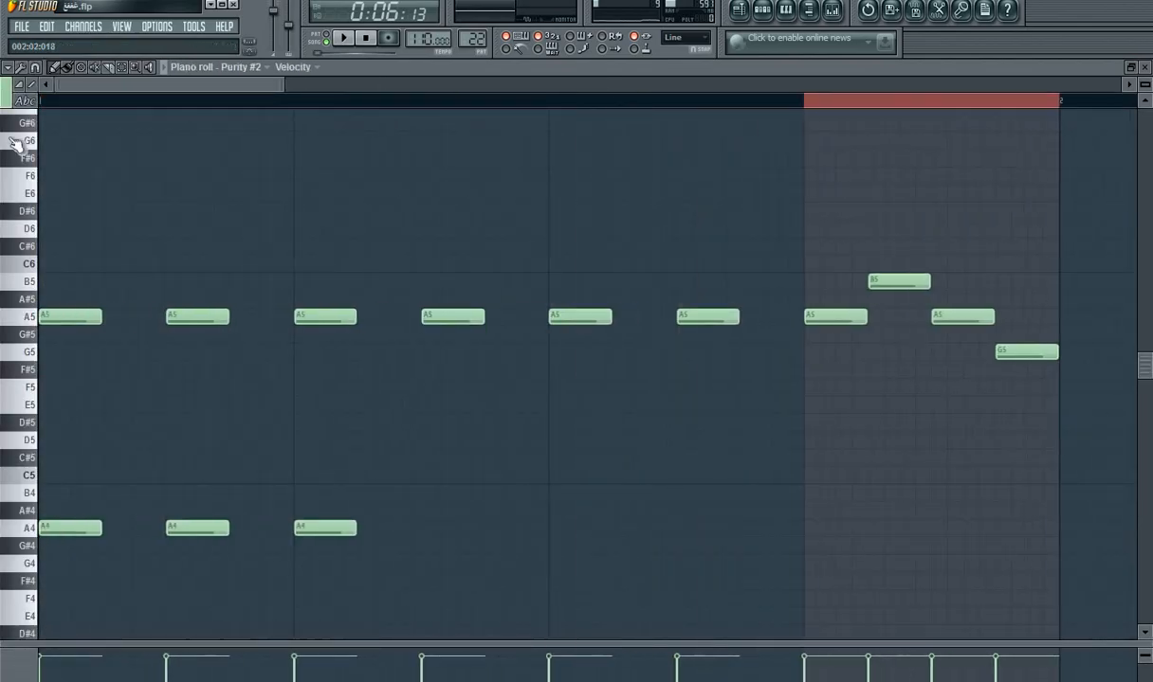
{"action": "left_click", "coordinate": [332, 40]}
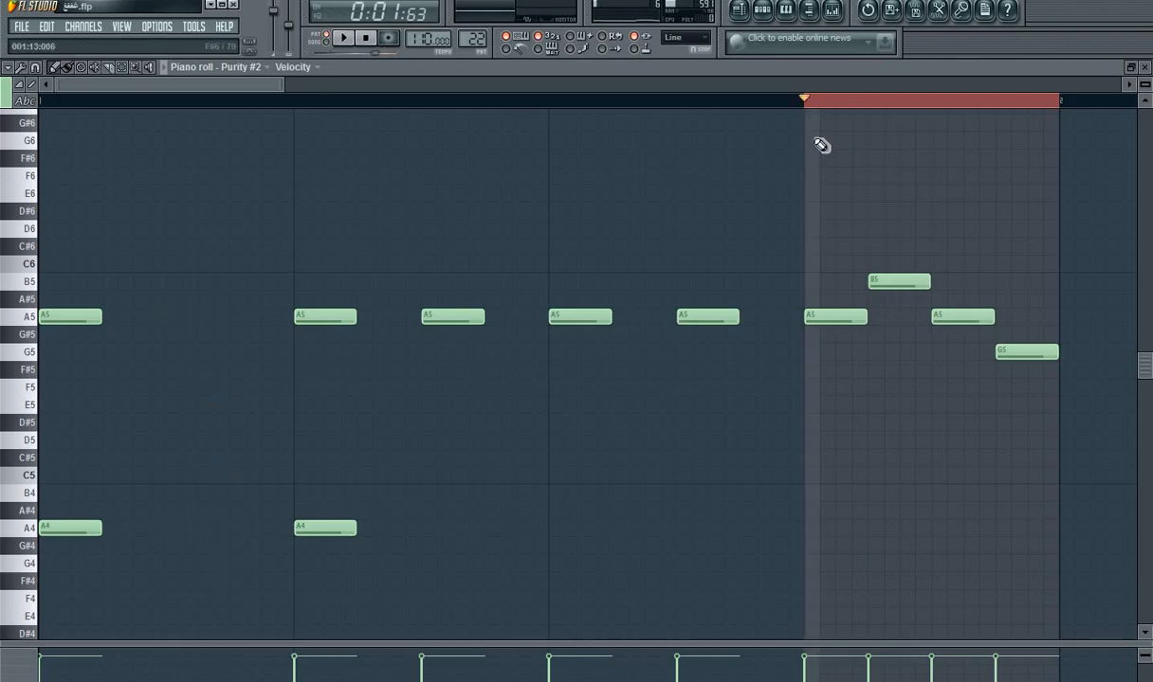
Step: Clear the beat 4 time selection in the piano roll, remove the stray A6 note, and play Pattern 22 alone
{"action": "double_click", "coordinate": [861, 111]}
{"action": "left_click", "coordinate": [1011, 226]}
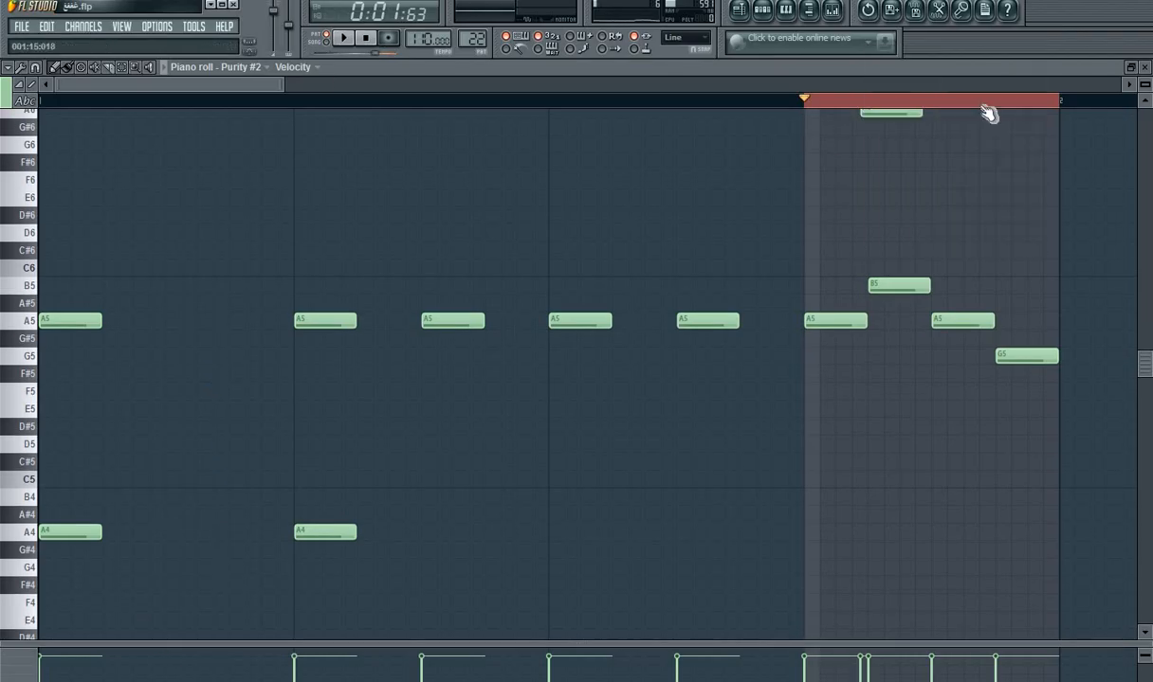
{"action": "right_click", "coordinate": [895, 115]}
{"action": "key", "text": "space"}
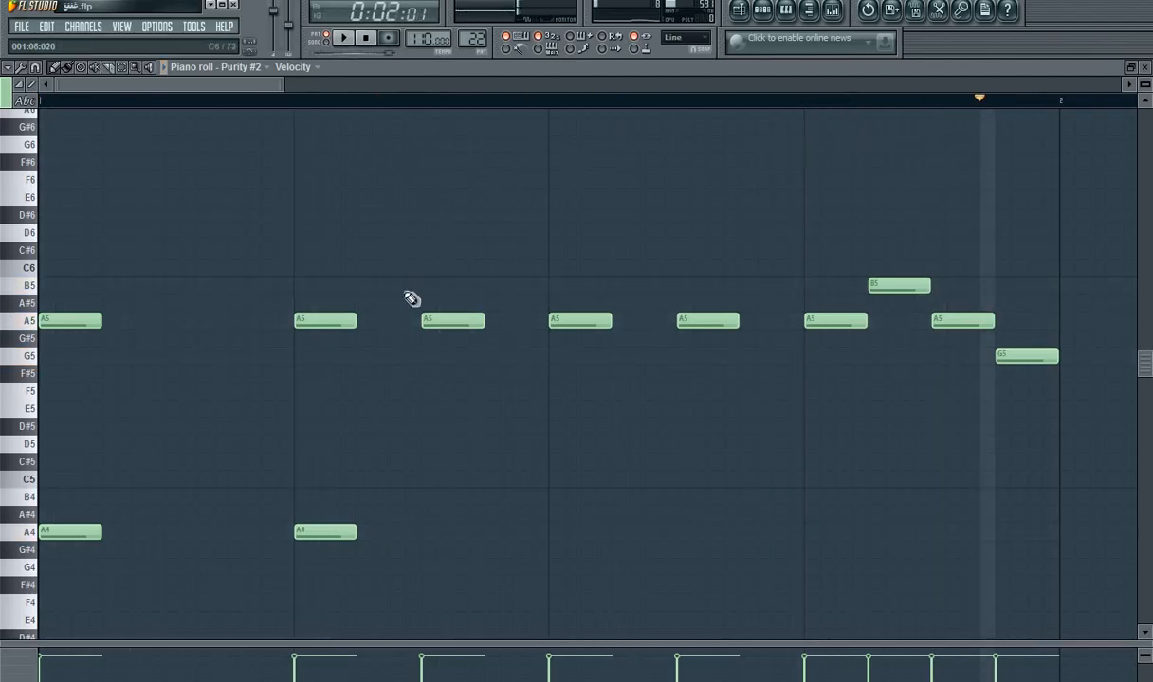
Step: While Pattern 22 loops, delete the three A5 notes from mid-beat 2 through beat 3 and the second A5 in beat 4
{"action": "key", "text": "space"}
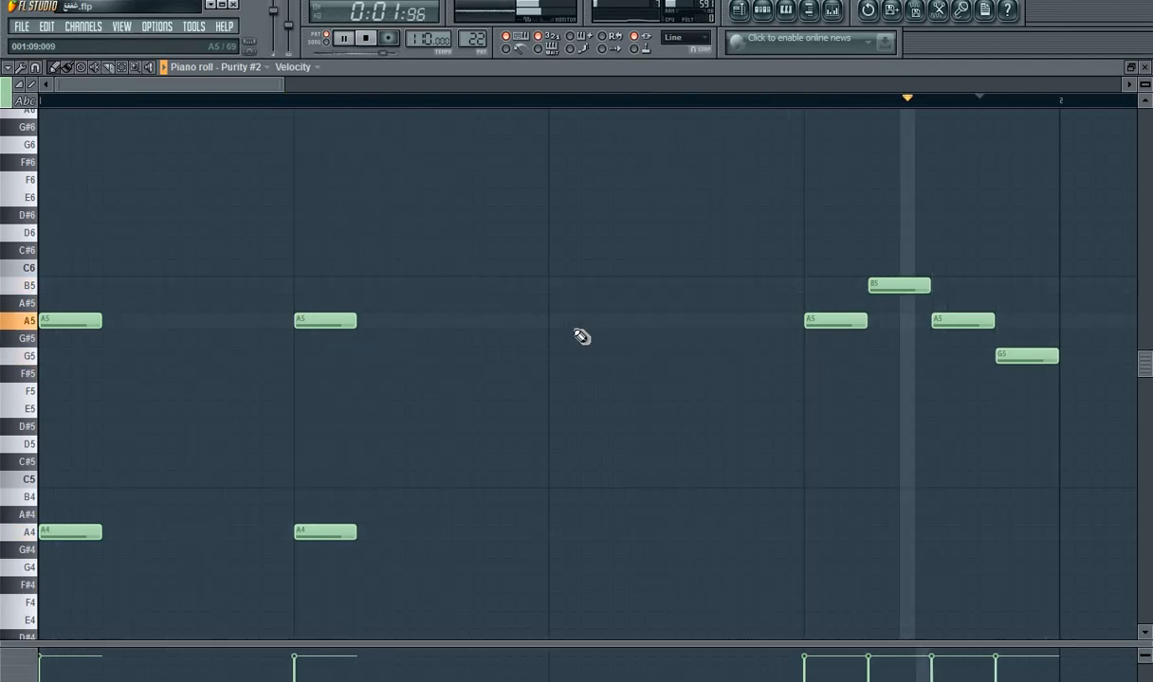
{"action": "right_click", "coordinate": [955, 316]}
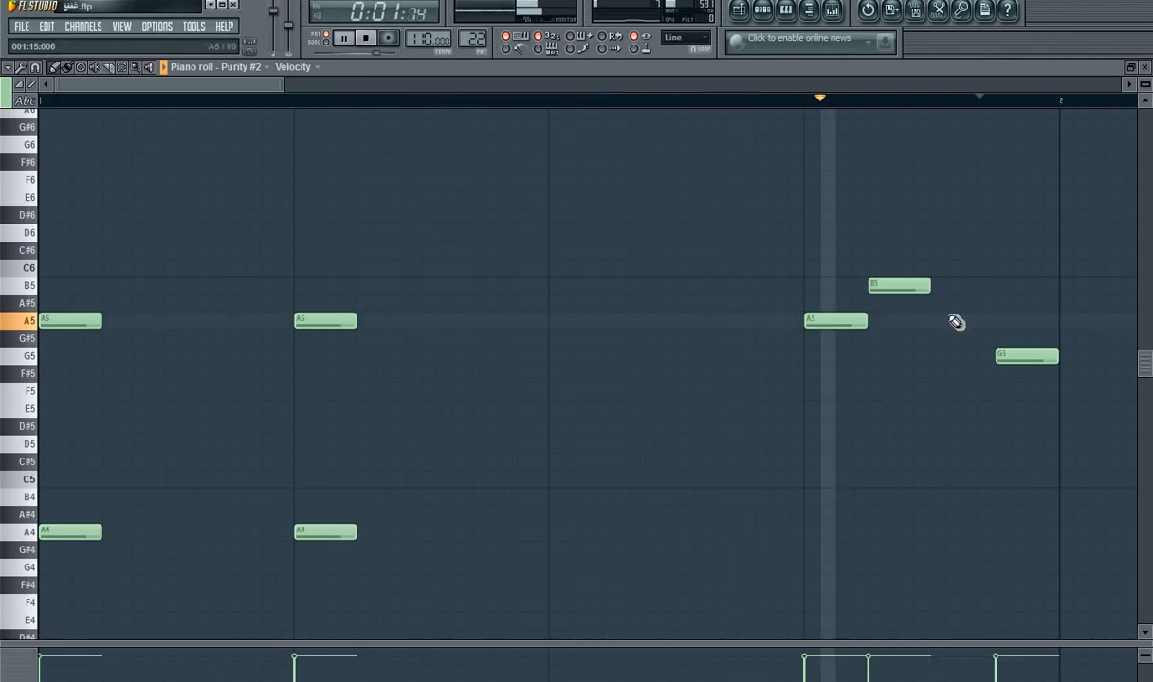
Step: Trim the B5 note in beat 4 slightly and place a C6 note after it
{"action": "mouse_move", "coordinate": [936, 299]}
{"action": "left_mouse_down"}
{"action": "mouse_move", "coordinate": [994, 297]}
{"action": "mouse_move", "coordinate": [929, 292]}
{"action": "left_mouse_up"}
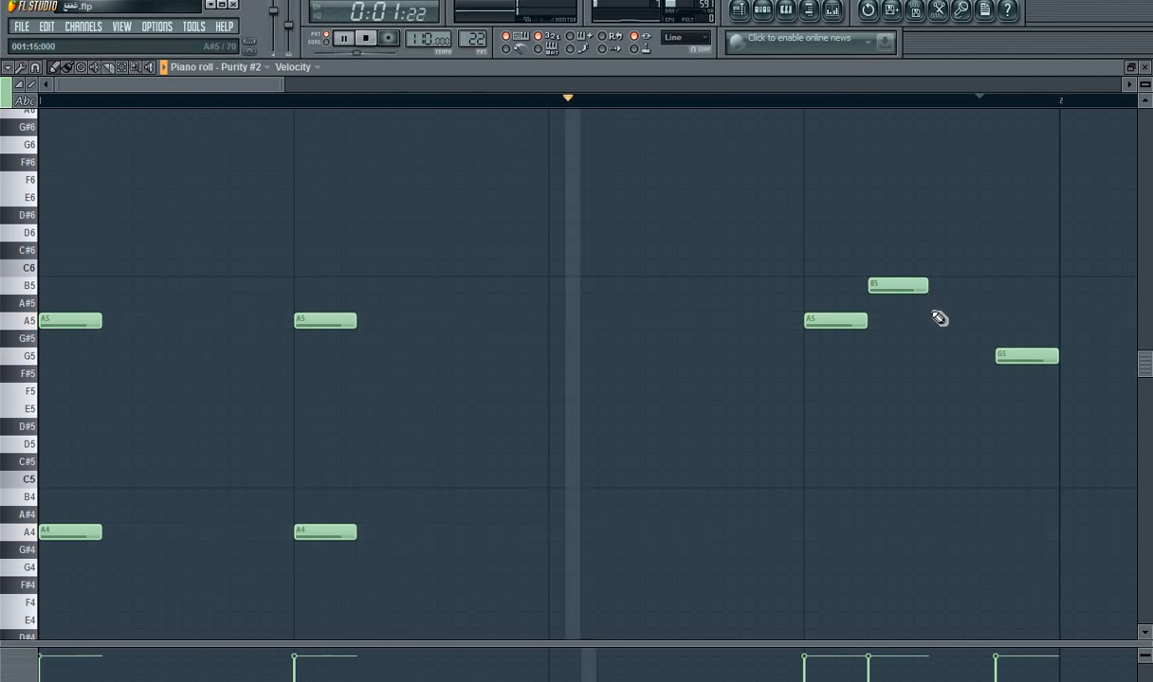
{"action": "left_click", "coordinate": [939, 322]}
{"action": "left_click_drag", "start_coordinate": [939, 322], "coordinate": [992, 274]}
{"action": "right_click", "coordinate": [965, 519]}
{"action": "left_click", "coordinate": [955, 274]}
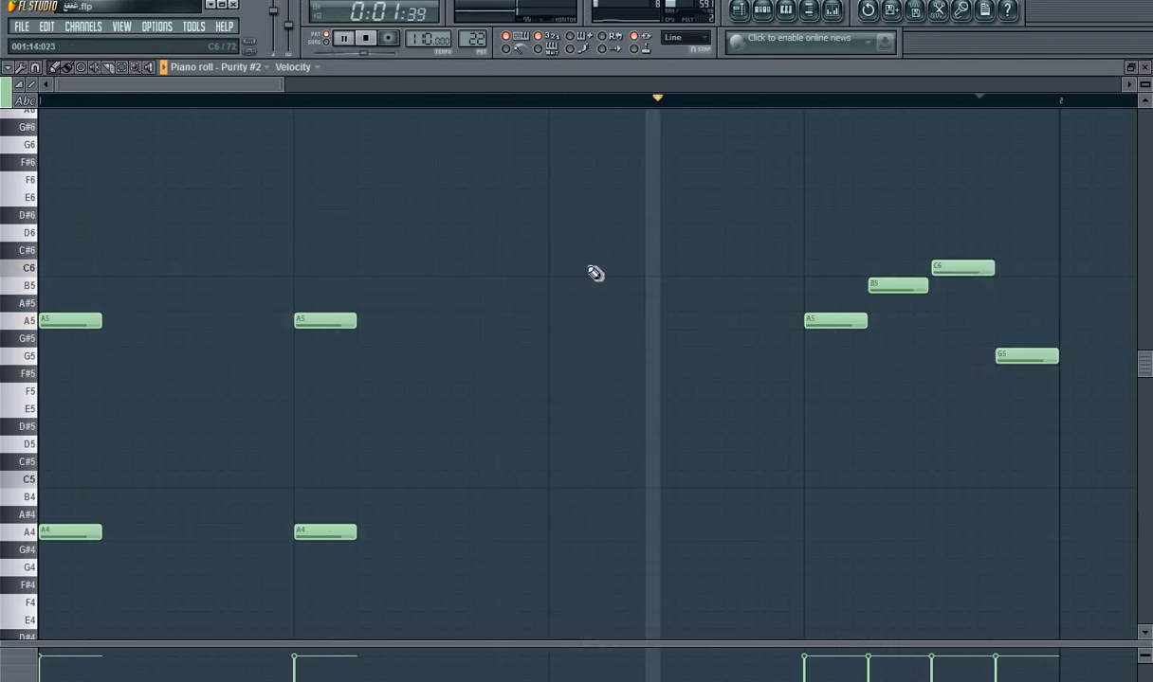
Step: Delete the A5 and A4 notes on beat 2, and play the song in the playlist from just before bar 4
{"action": "right_click", "coordinate": [317, 322]}
{"action": "right_click", "coordinate": [327, 532]}
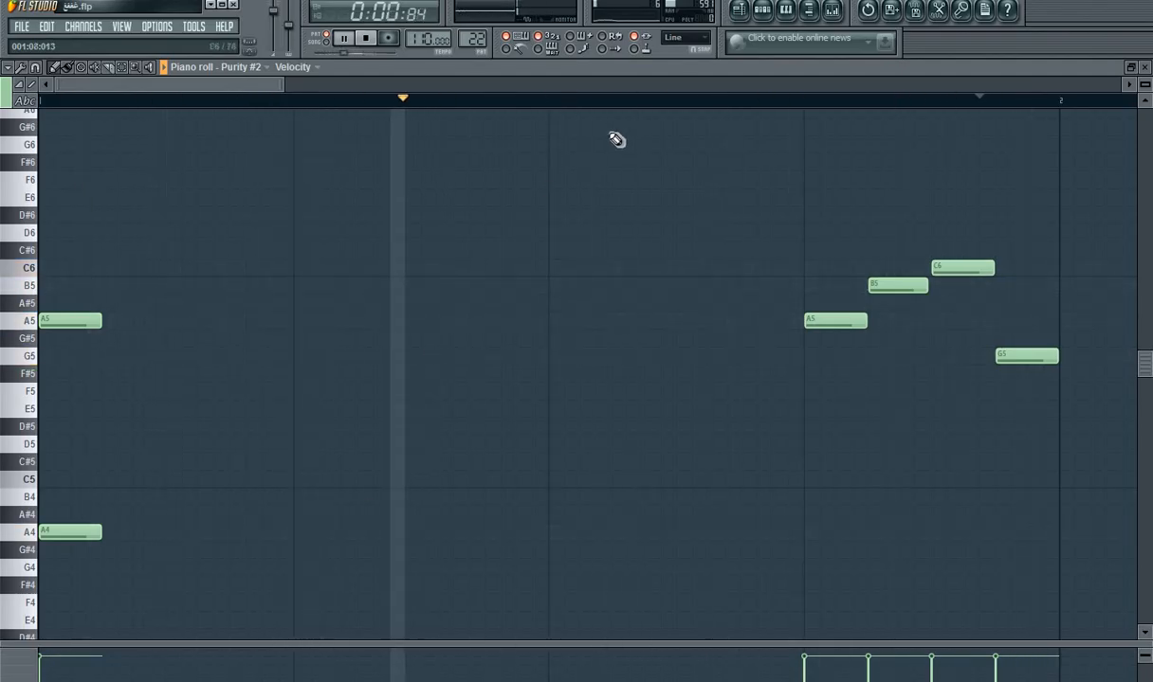
{"action": "left_click", "coordinate": [741, 9]}
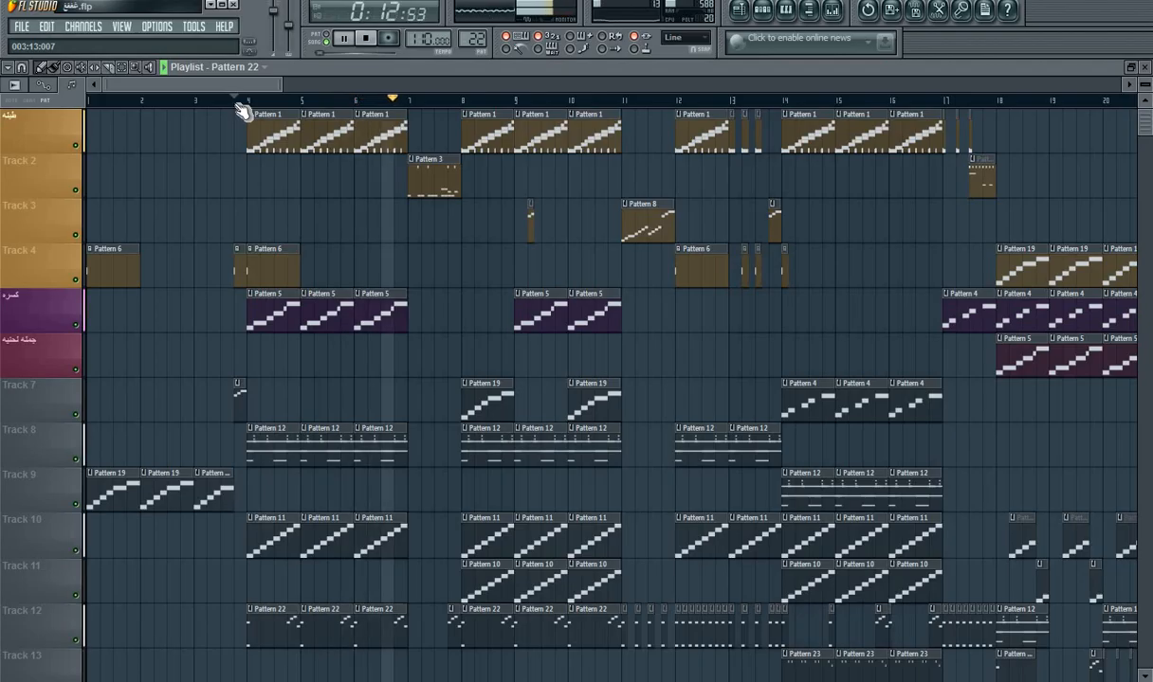
{"action": "key", "text": "space"}
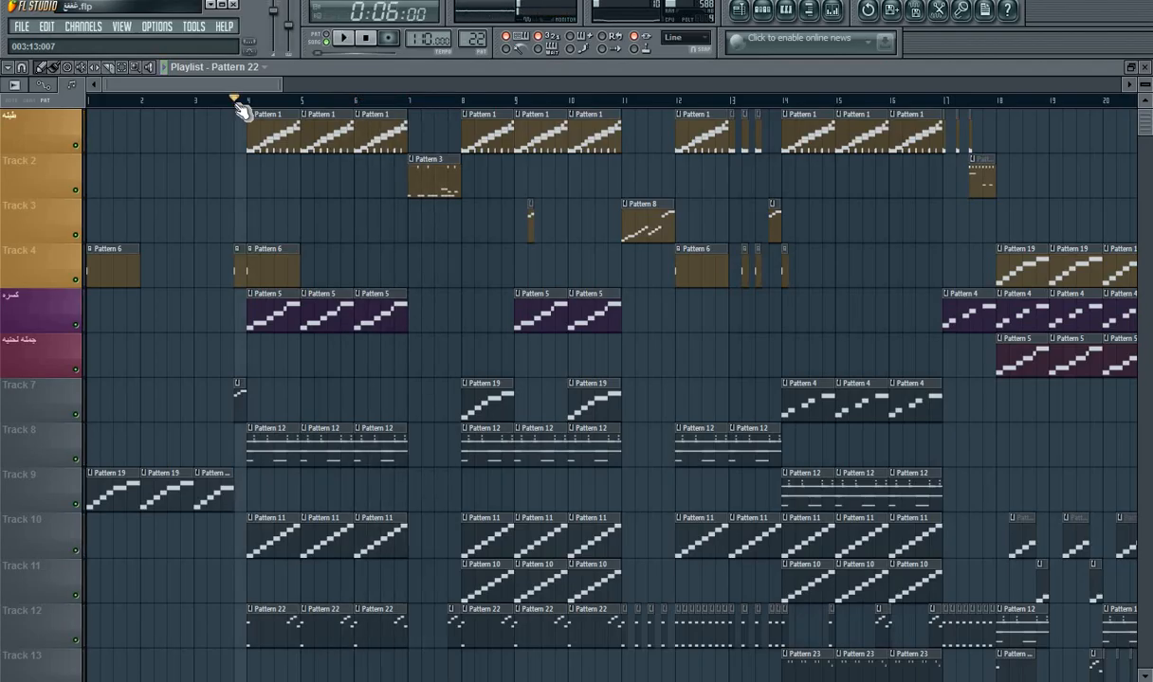
Step: Open Pattern 22's Purity #2 notes from the playlist and play the pattern alone
{"action": "left_click_drag", "start_coordinate": [281, 80], "coordinate": [194, 81]}
{"action": "double_click", "coordinate": [457, 614]}
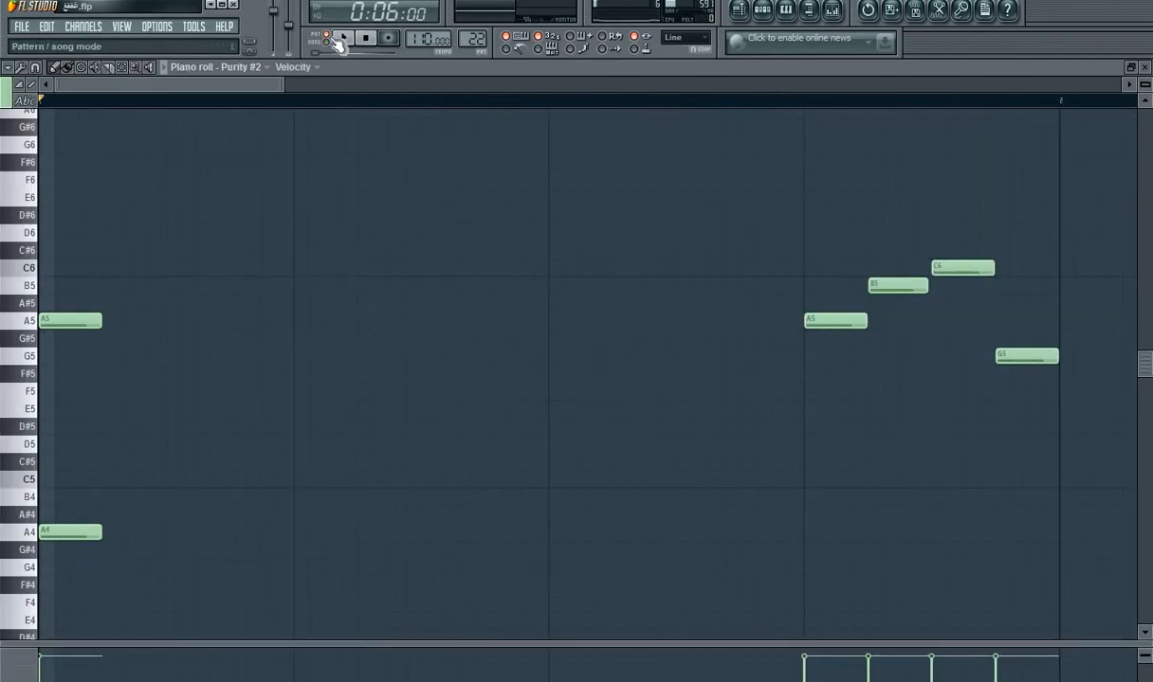
{"action": "left_click", "coordinate": [339, 45]}
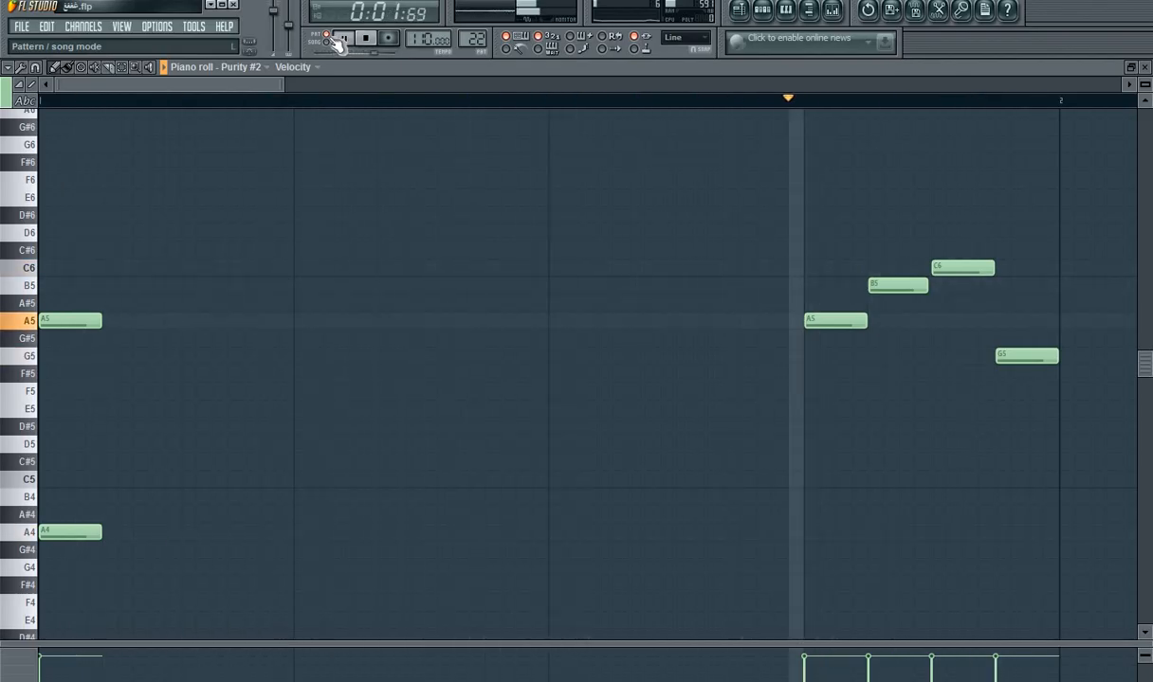
{"action": "key", "text": "space"}
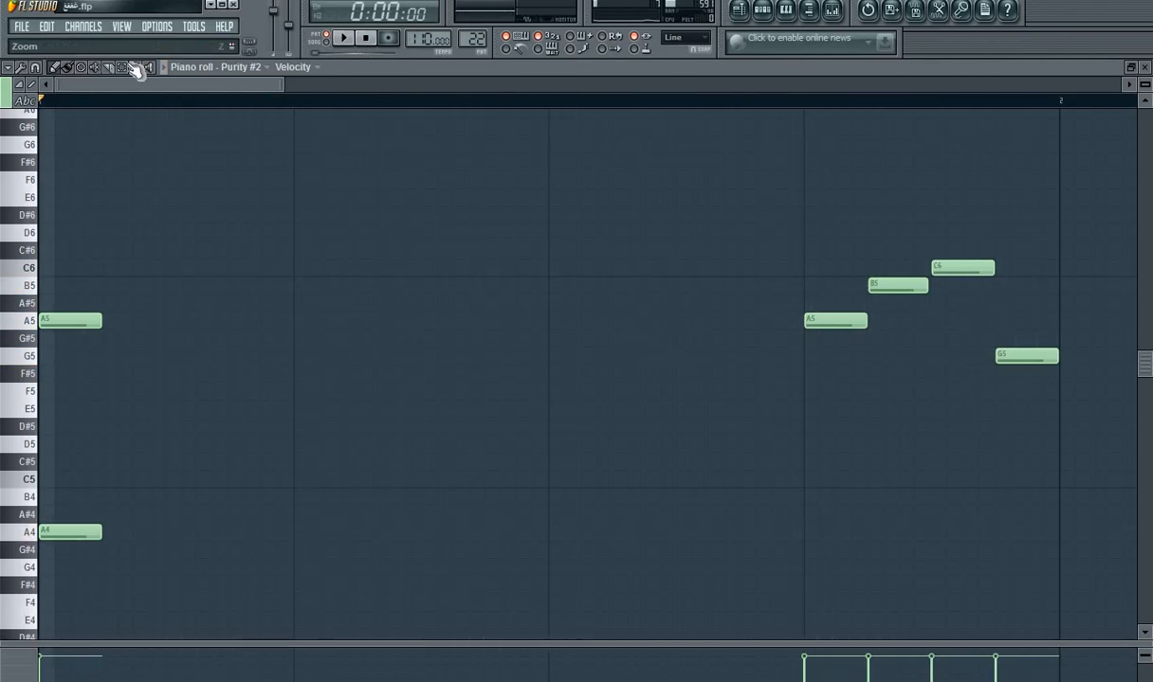
Step: Select all Purity #2 notes of Pattern 22, raise them one octave, and play the pattern
{"action": "left_click_drag", "start_coordinate": [1082, 230], "coordinate": [39, 616]}
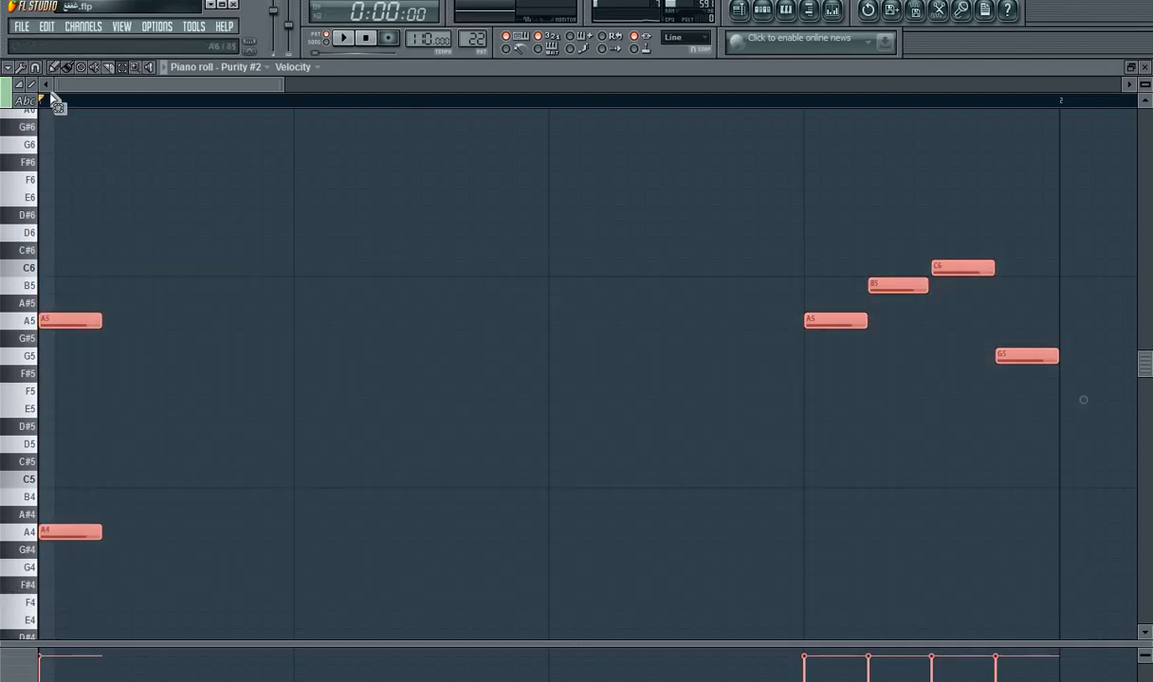
{"action": "left_click_drag", "start_coordinate": [61, 532], "coordinate": [46, 315]}
{"action": "key", "text": "space"}
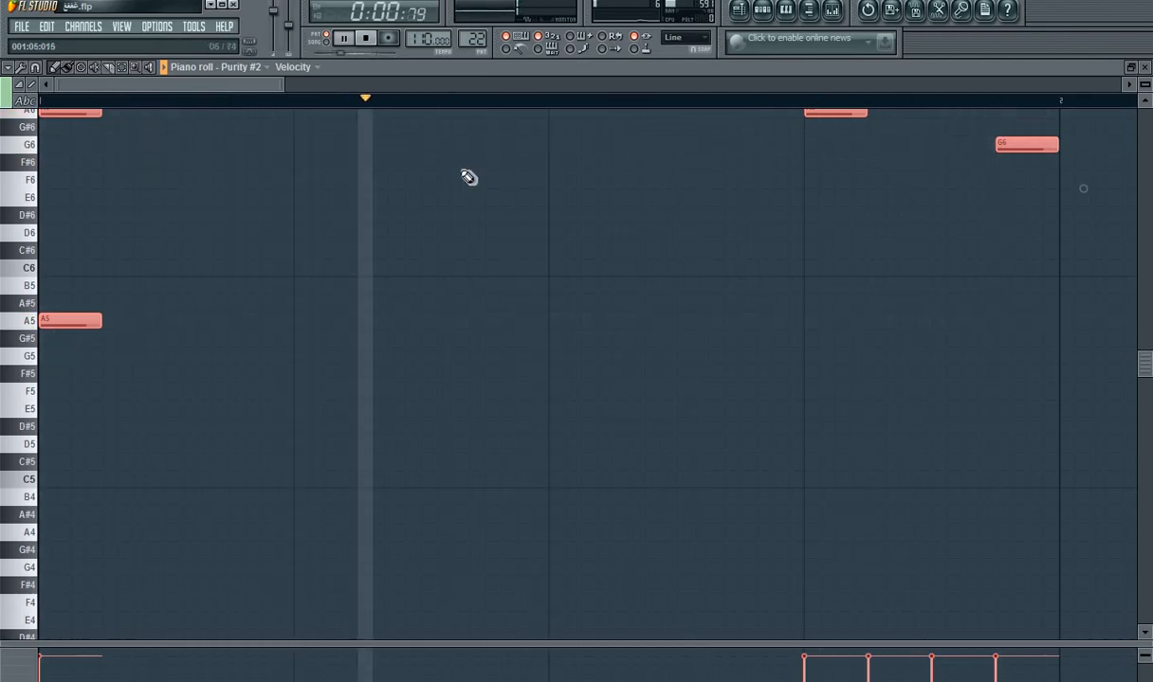
Step: Return to the playlist with the song playing and place a Pattern 22 clip at bar 14 on Track 14
{"action": "left_click", "coordinate": [738, 12]}
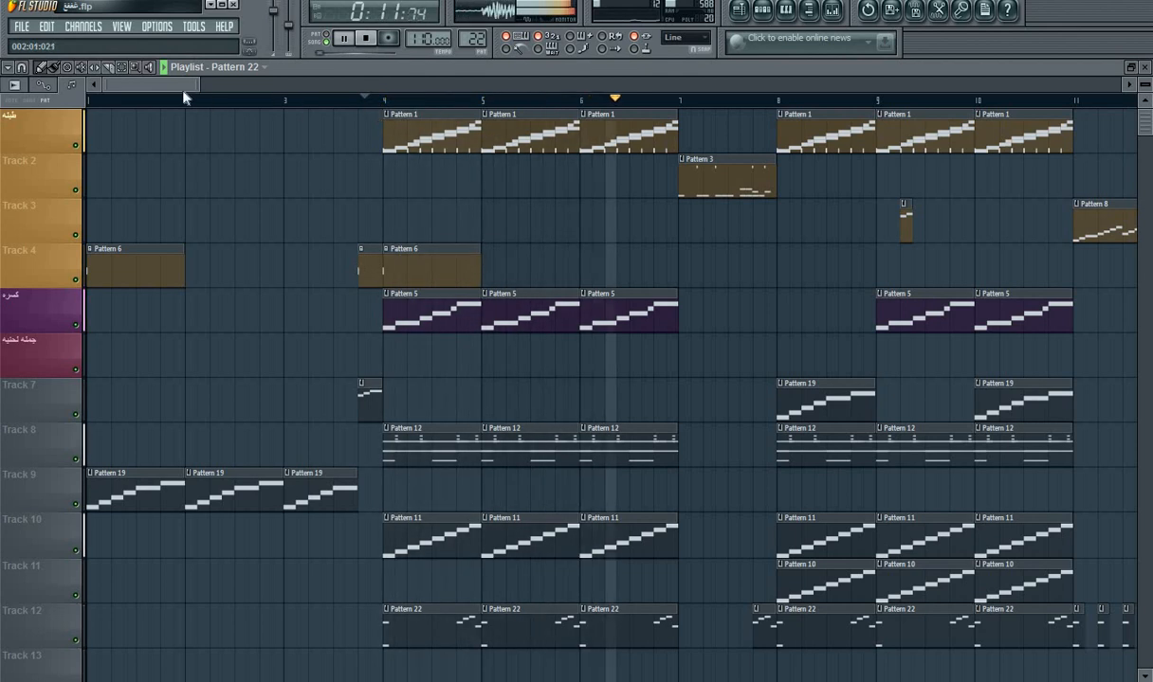
{"action": "left_click_drag", "start_coordinate": [185, 85], "coordinate": [242, 102]}
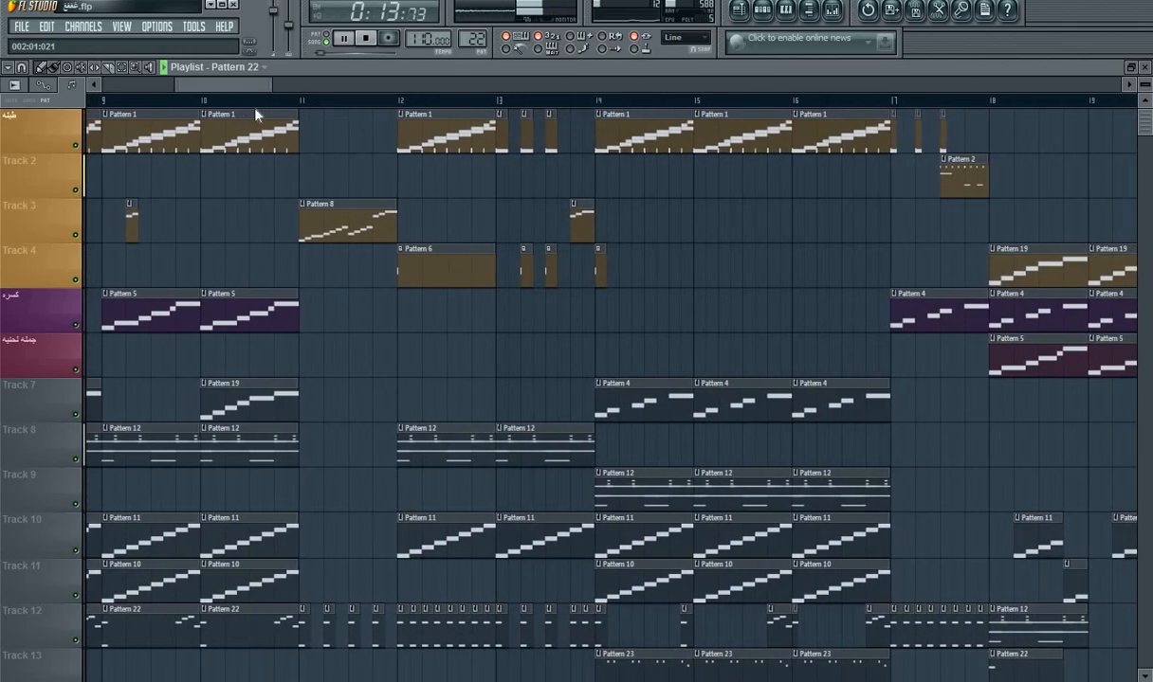
{"action": "scroll", "coordinate": [563, 220], "scroll_direction": "down", "scroll_amount": 2}
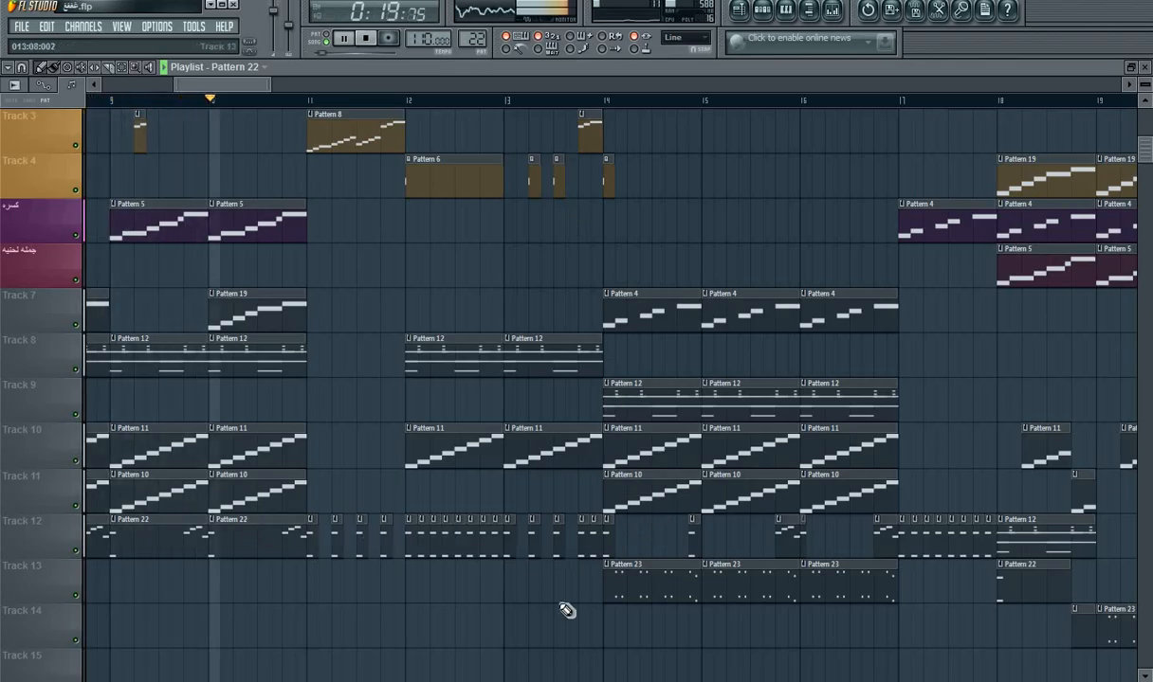
{"action": "left_click", "coordinate": [612, 624]}
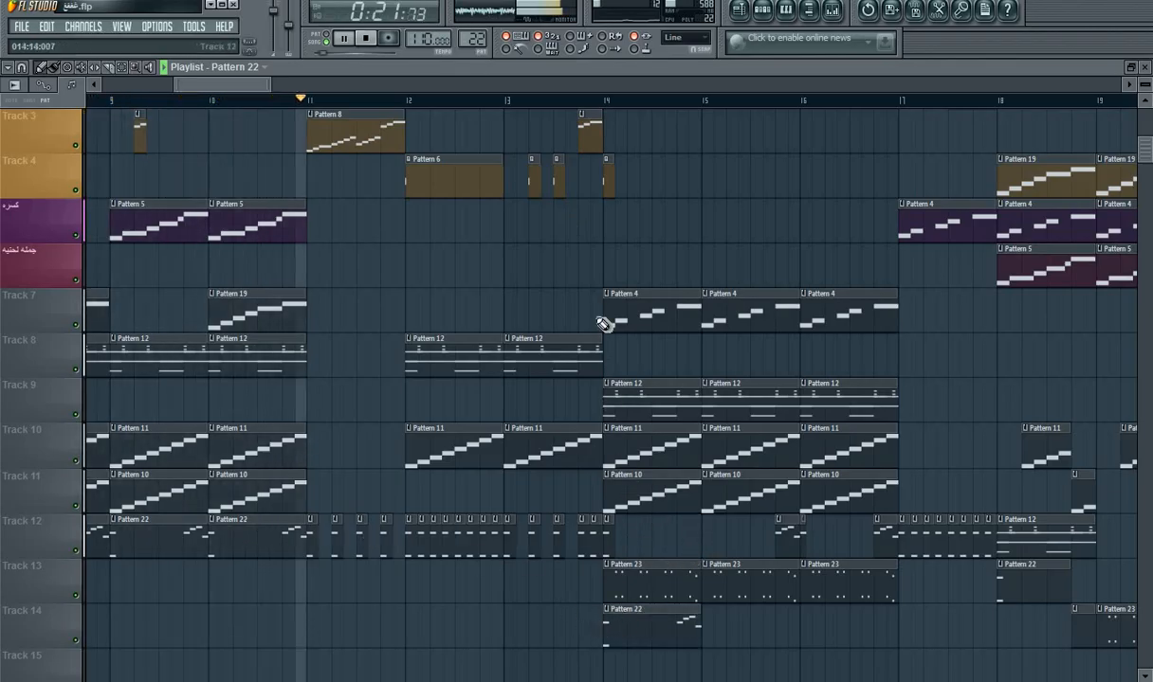
Step: Try shortening the Pattern 23 clip at bar 14 on Track 13 to 12 steps while playing from just before bar 14
{"action": "left_click", "coordinate": [580, 100]}
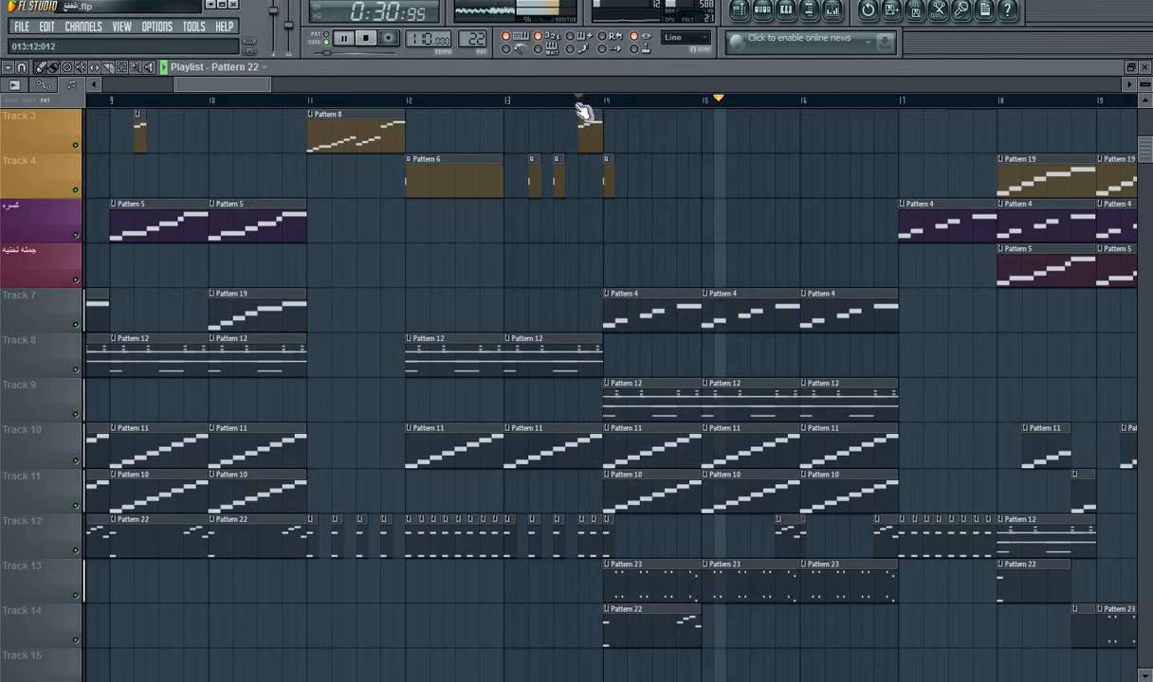
{"action": "key", "text": "space"}
{"action": "key", "text": "space"}
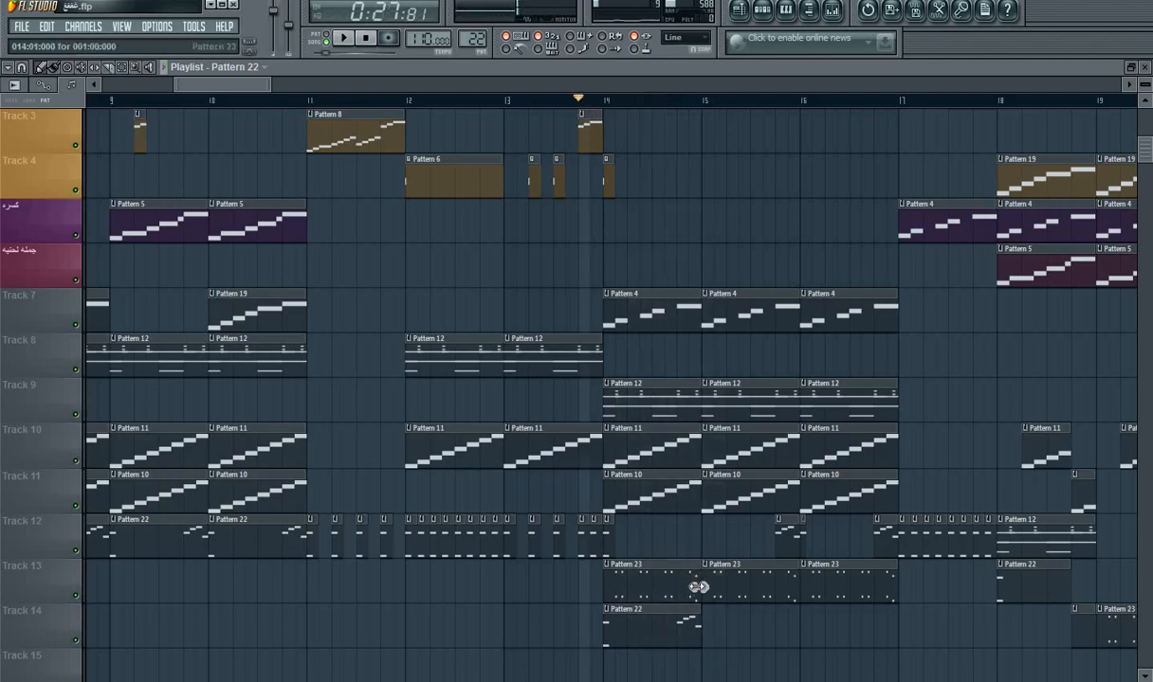
{"action": "key", "text": "space"}
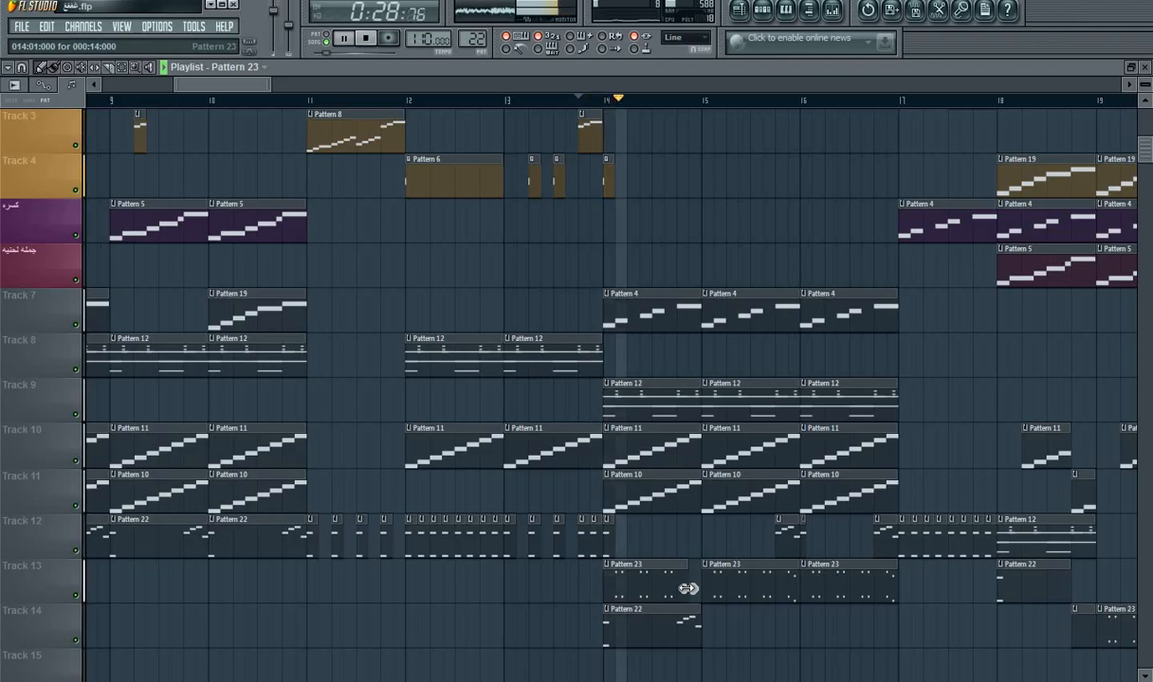
{"action": "key", "text": "space"}
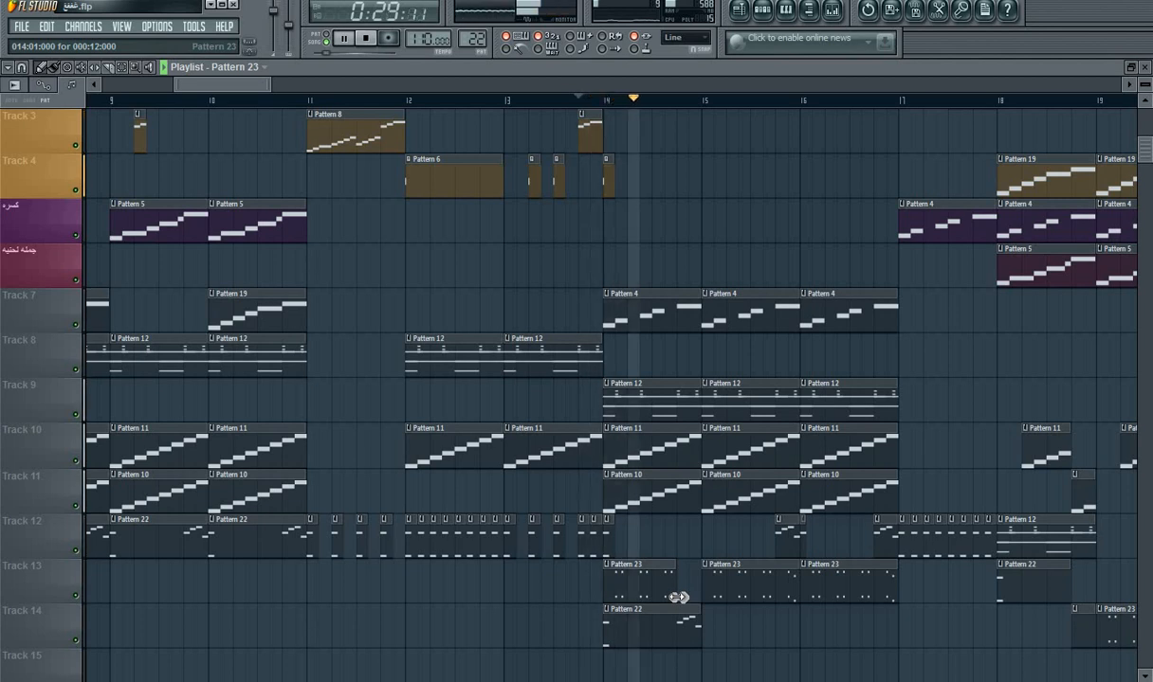
Step: Move the new Pattern 22 clip to Track 15, delete the short Track 12 clip at bar 14, and play from just before that bar
{"action": "key", "text": "space"}
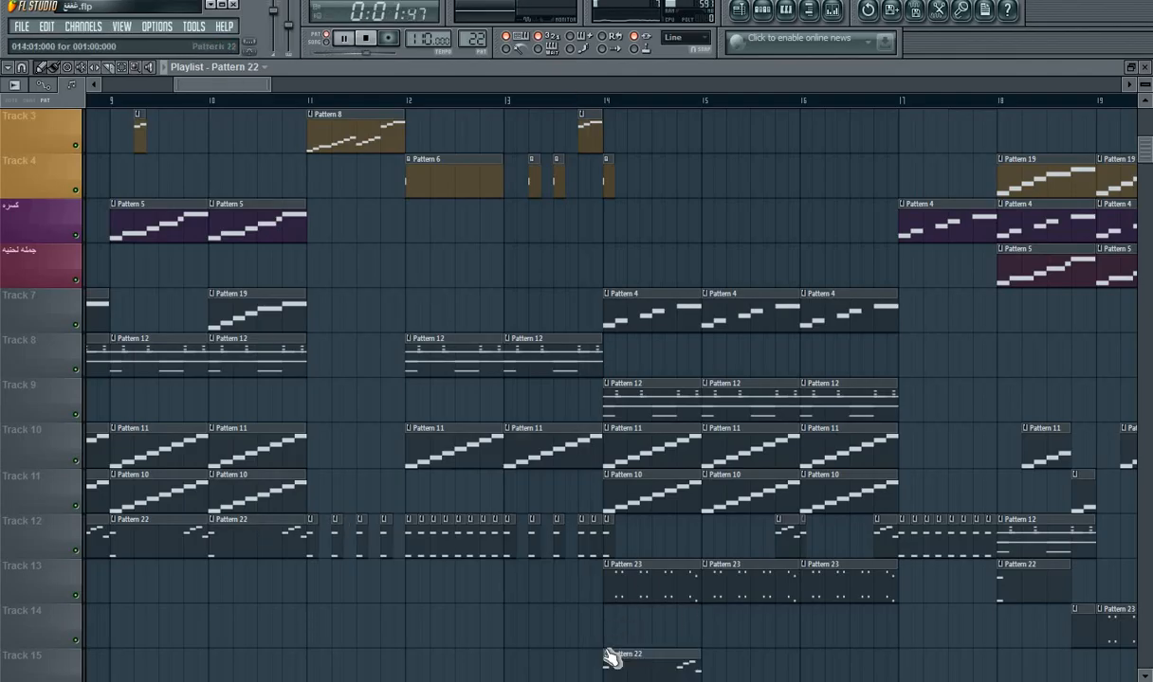
{"action": "scroll", "coordinate": [595, 295], "scroll_direction": "down", "scroll_amount": 2}
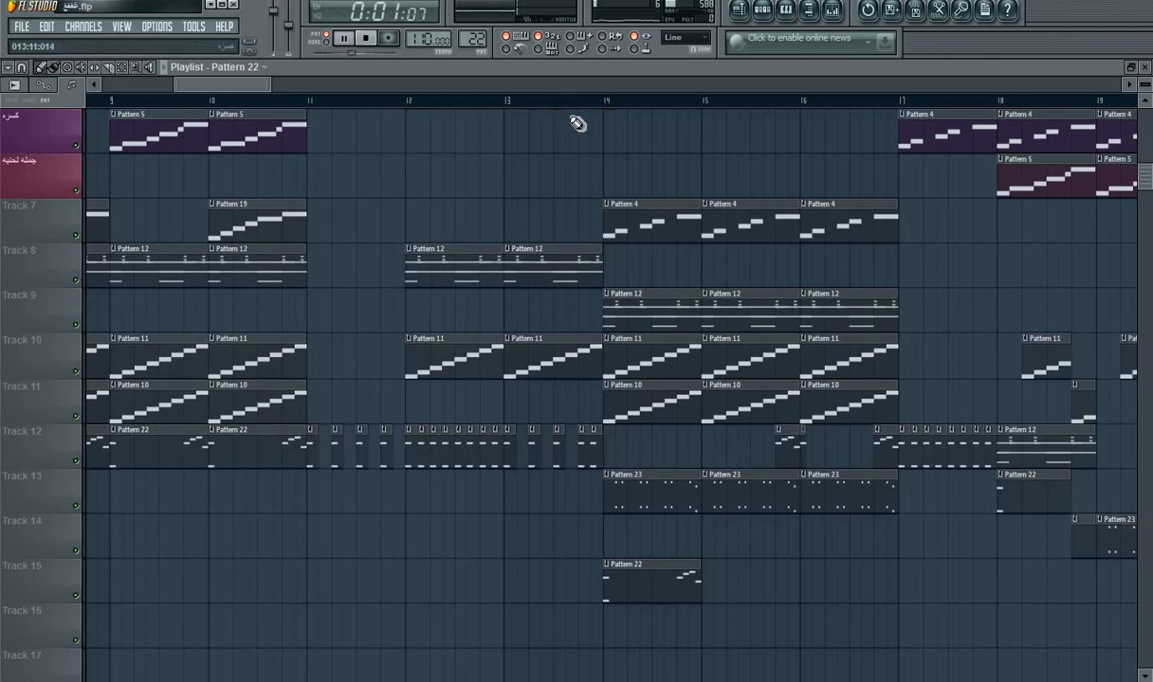
{"action": "left_click", "coordinate": [575, 107]}
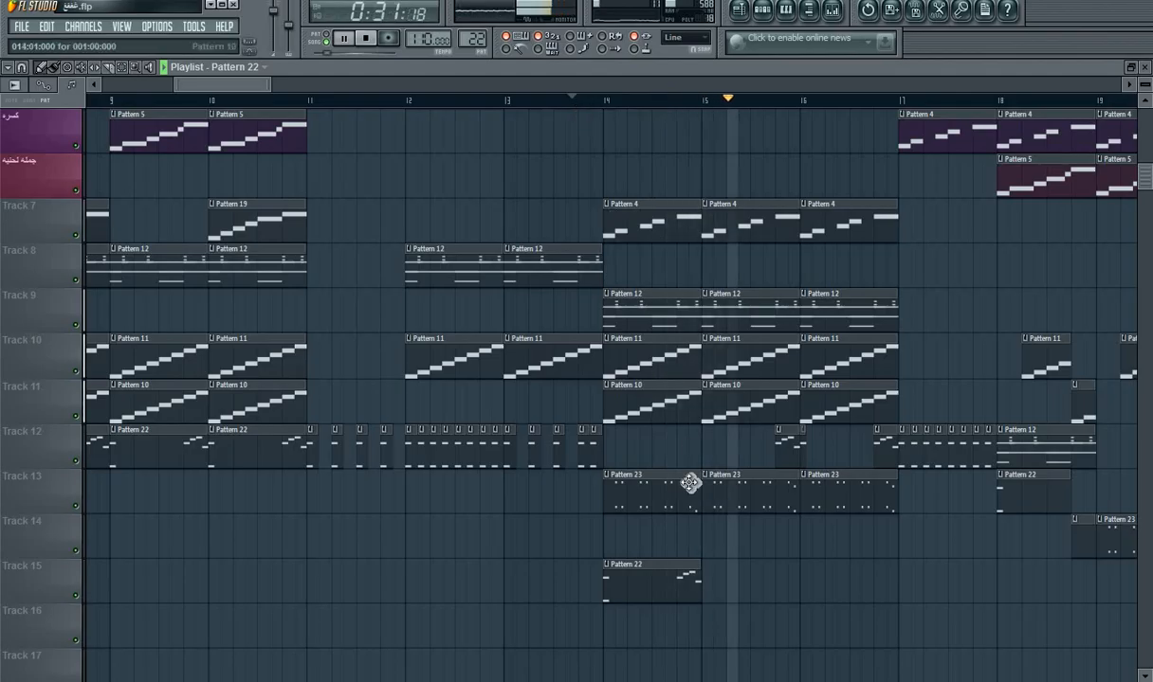
Step: Add Pattern 22 clips at bars 15 and 16 on Track 15, playing the song in between
{"action": "key", "text": "space"}
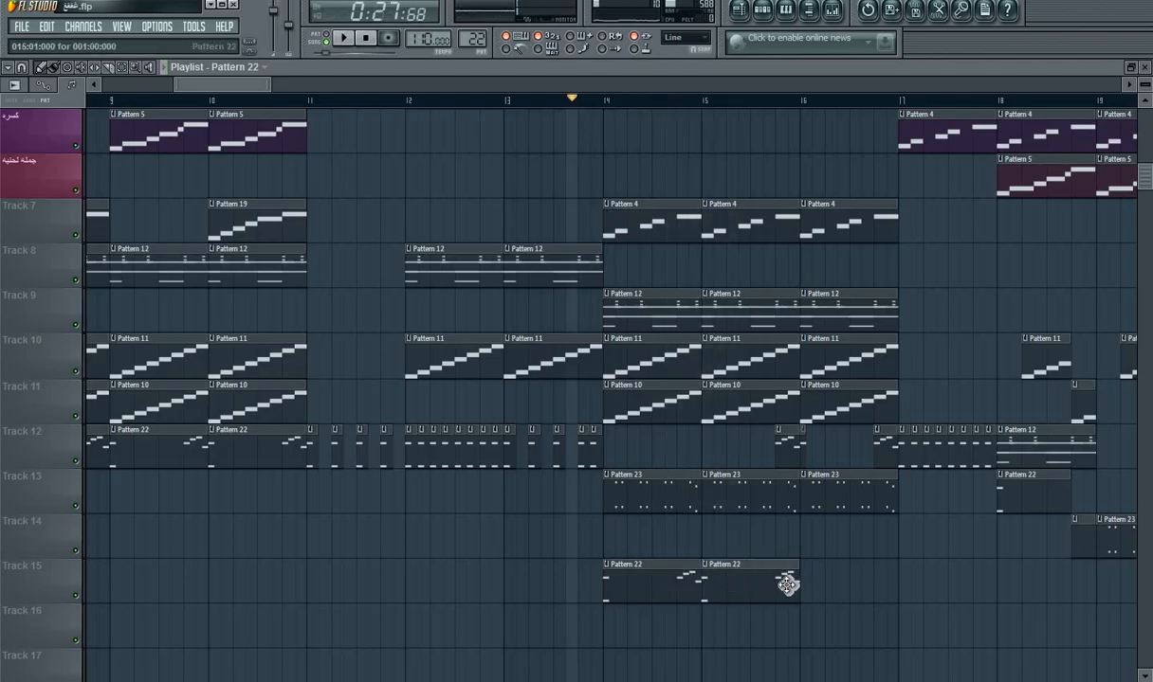
{"action": "key", "text": "space"}
{"action": "left_click", "coordinate": [816, 597]}
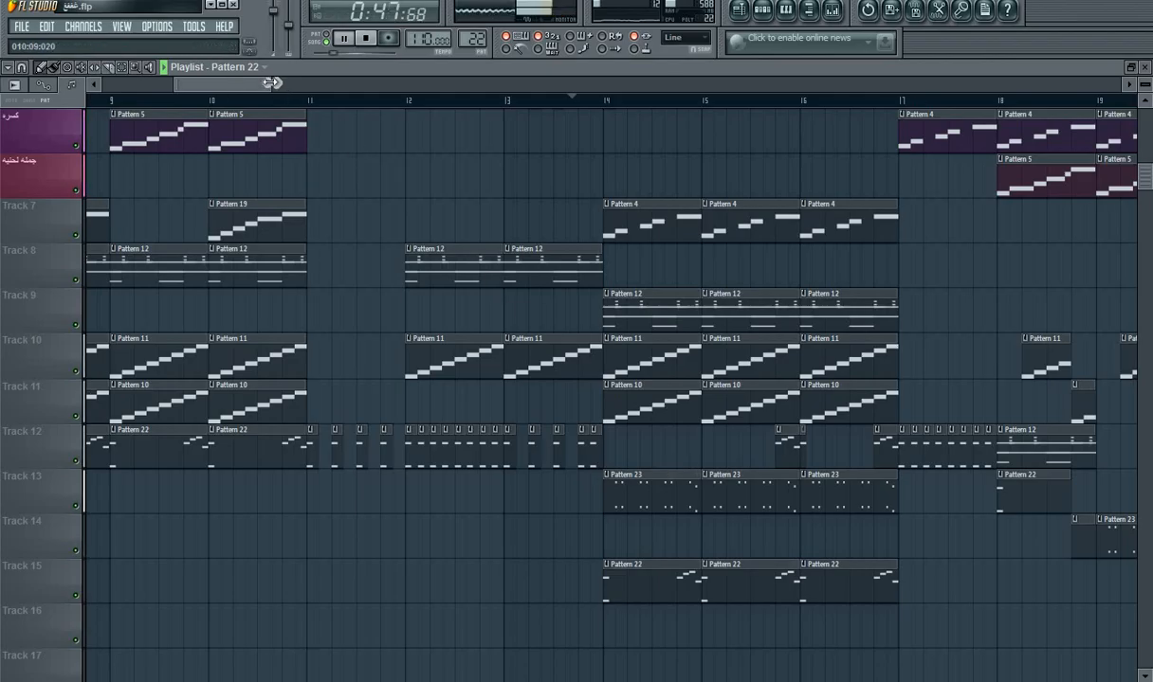
{"action": "left_click_drag", "start_coordinate": [270, 83], "coordinate": [415, 81]}
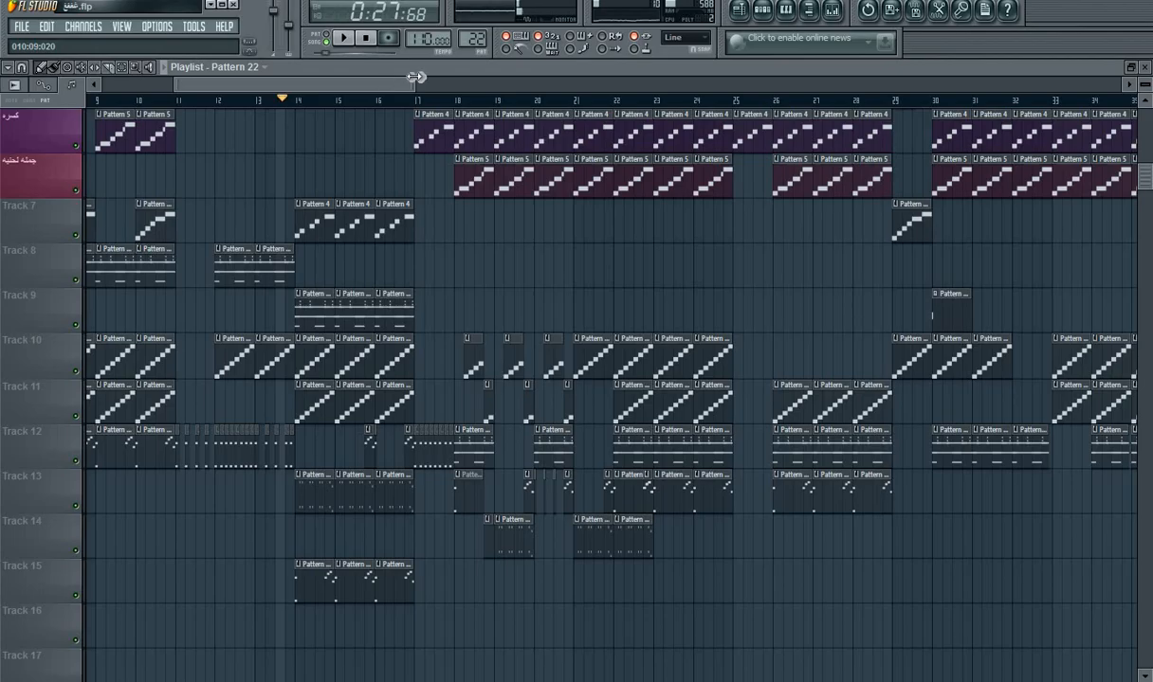
{"action": "left_click_drag", "start_coordinate": [467, 76], "coordinate": [886, 100]}
{"action": "left_click_drag", "start_coordinate": [689, 95], "coordinate": [242, 71]}
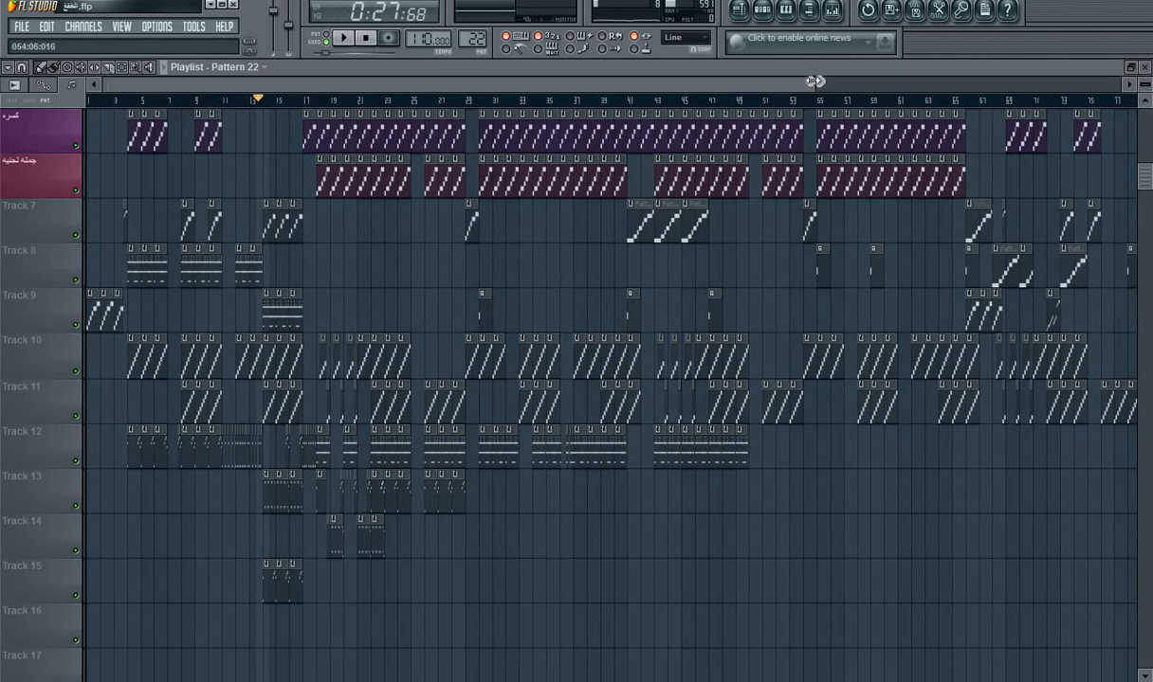
{"action": "left_click_drag", "start_coordinate": [813, 82], "coordinate": [379, 81]}
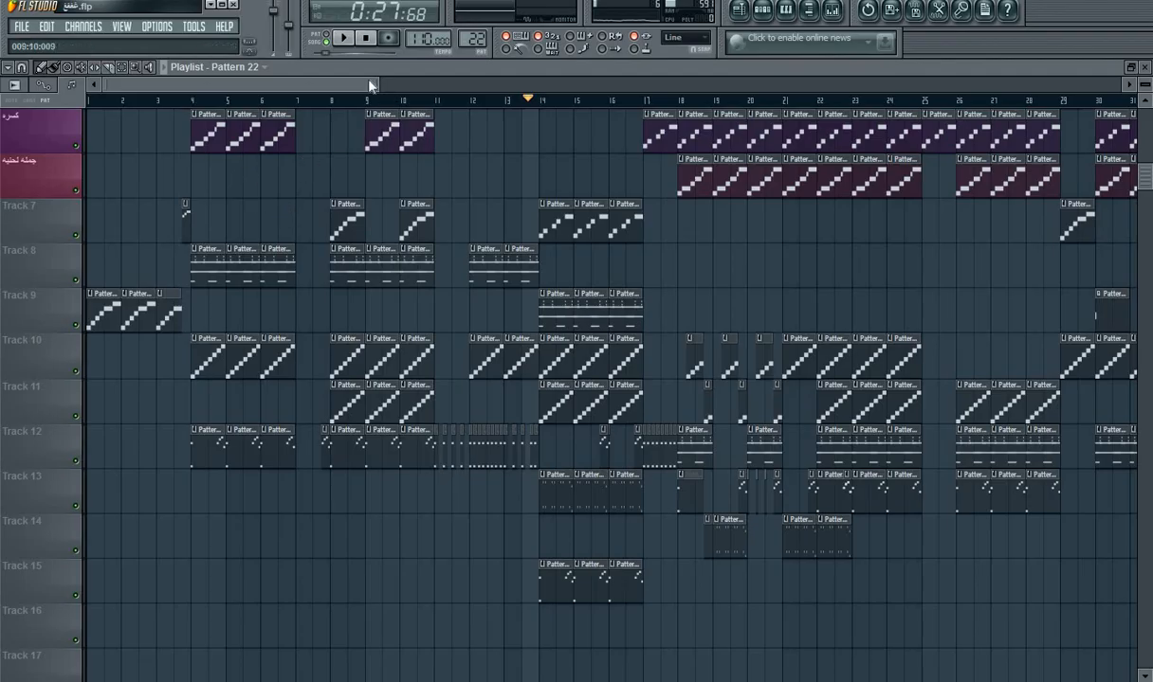
{"action": "left_click_drag", "start_coordinate": [379, 89], "coordinate": [281, 89]}
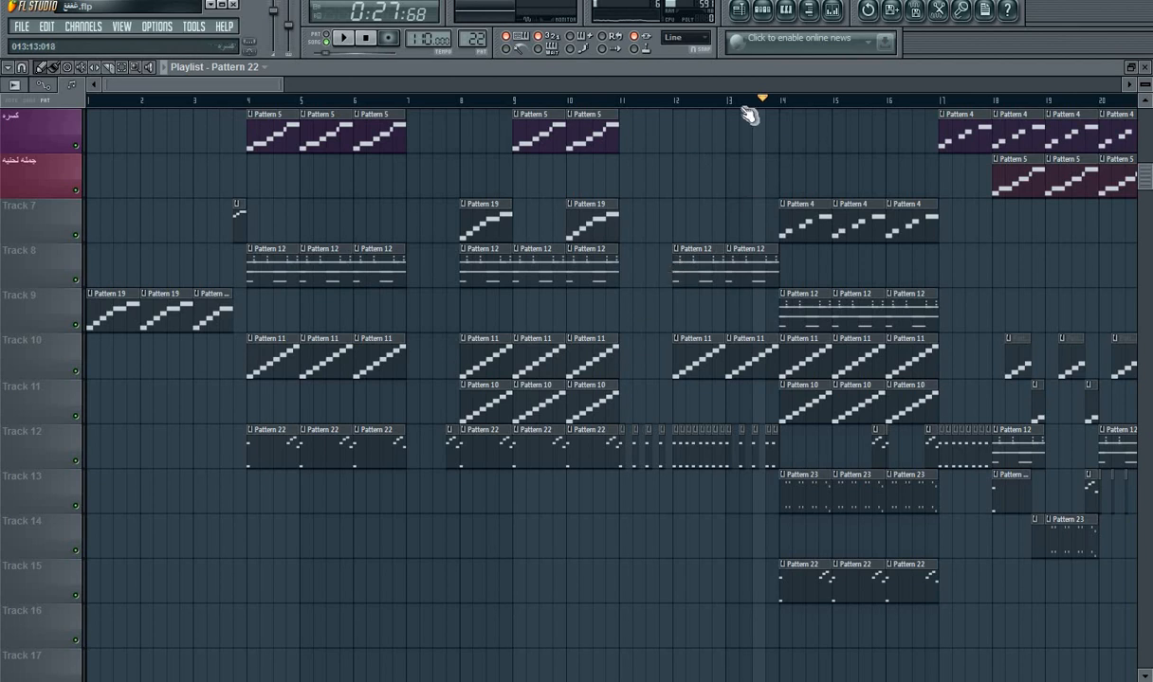
Step: In Pattern 12, delete the Hypersonic A5 notes in bars 1 and 2 and the G5 notes in bar 3, and play the pattern alone
{"action": "left_click", "coordinate": [763, 14]}
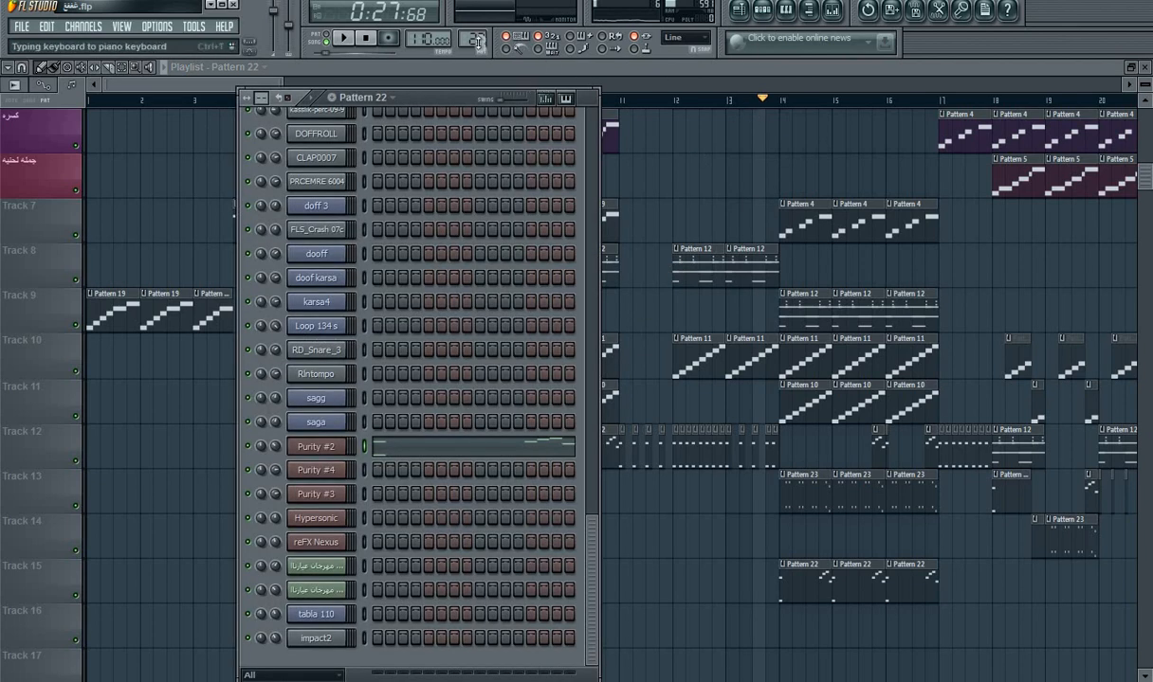
{"action": "left_click_drag", "start_coordinate": [472, 39], "coordinate": [472, 75]}
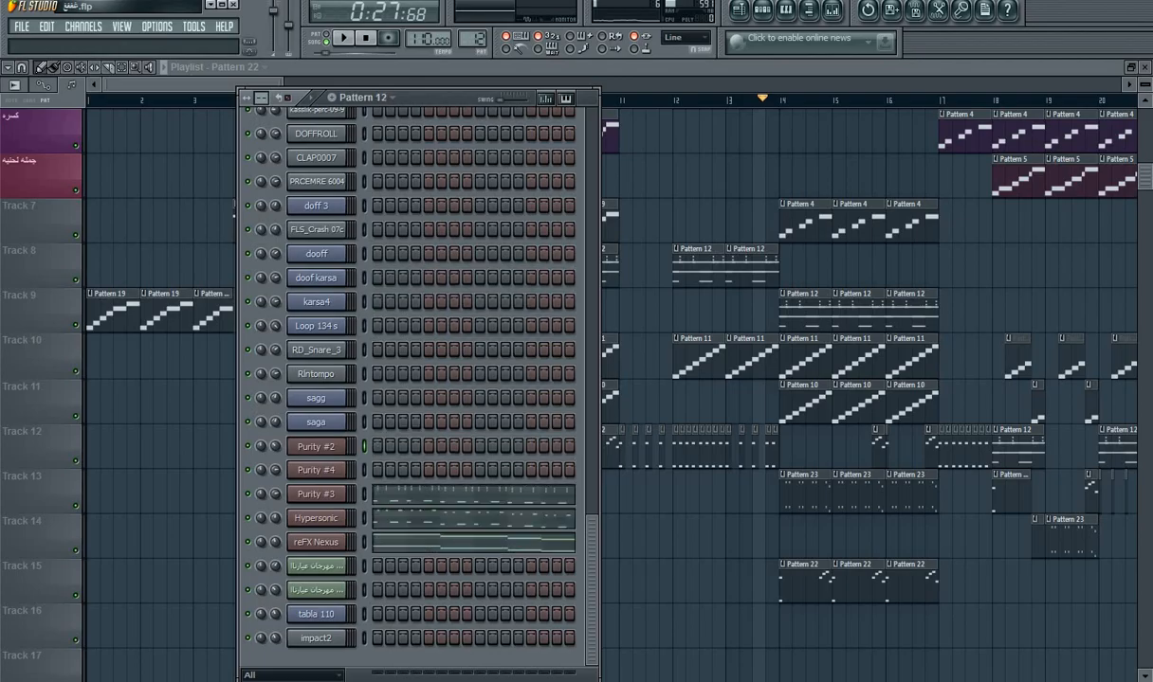
{"action": "left_click", "coordinate": [410, 524]}
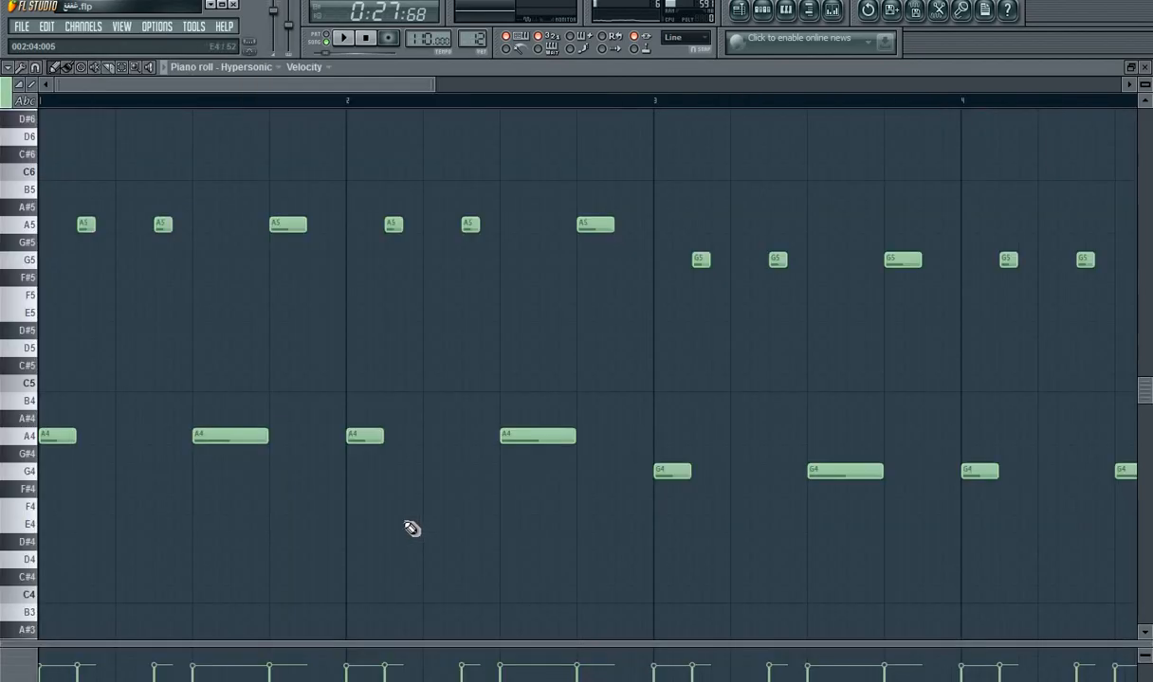
{"action": "left_click_drag", "start_coordinate": [186, 229], "coordinate": [578, 220]}
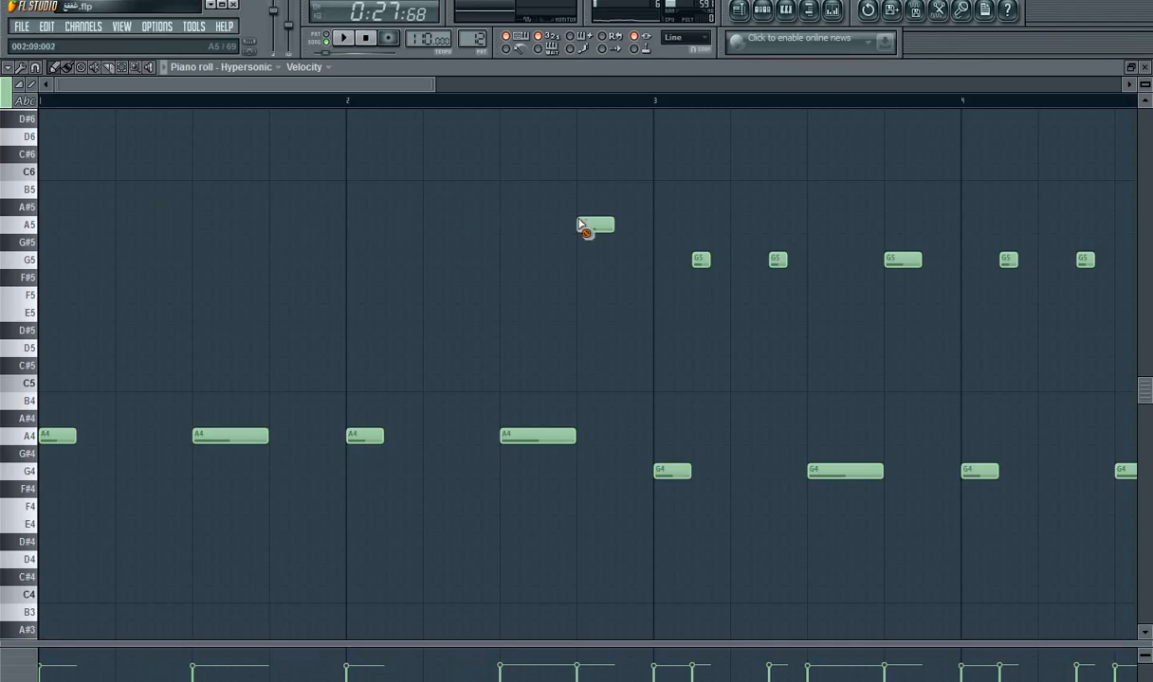
{"action": "left_click_drag", "start_coordinate": [936, 272], "coordinate": [622, 258]}
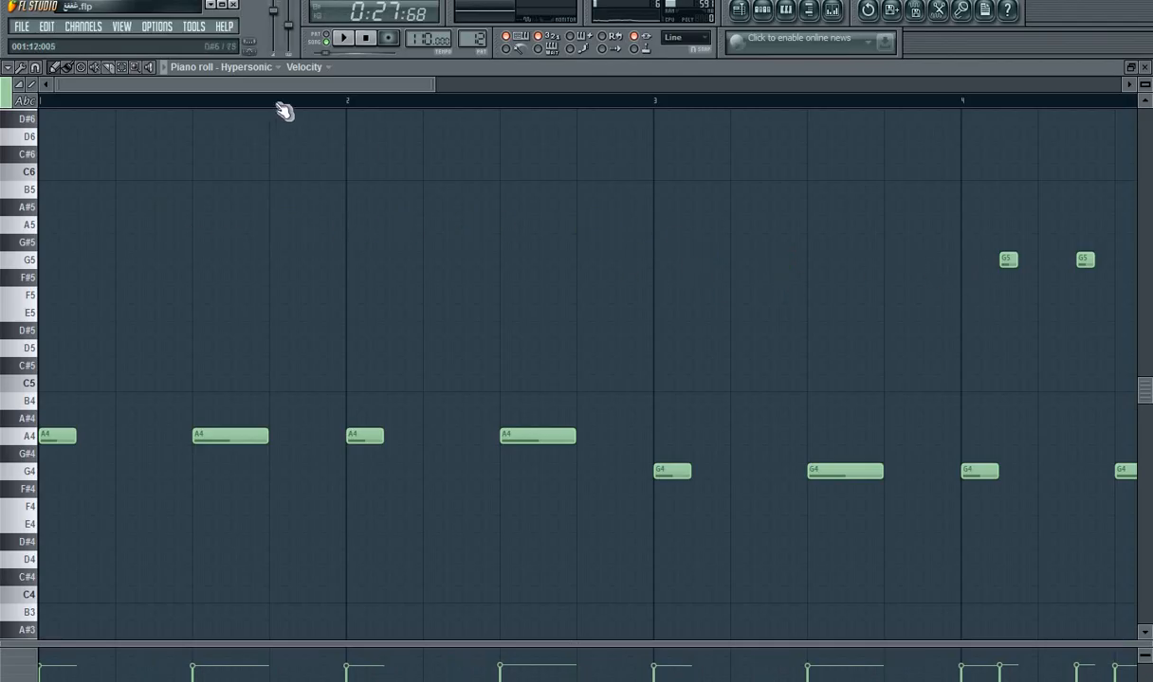
{"action": "key", "text": "space"}
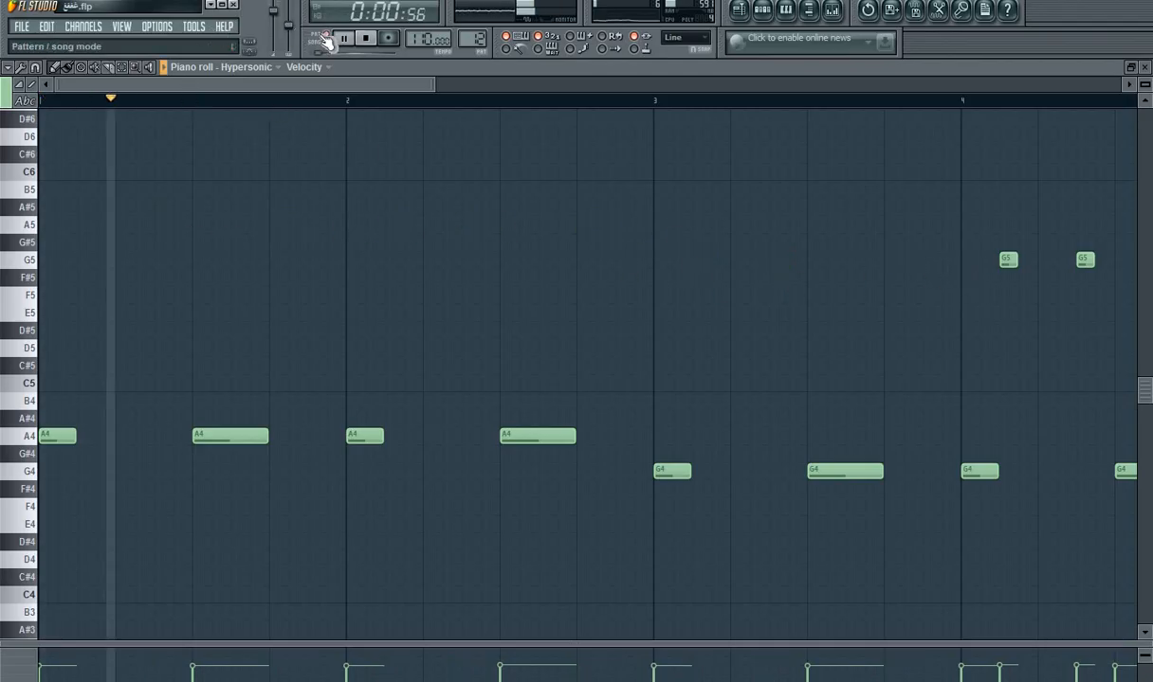
{"action": "key", "text": "space"}
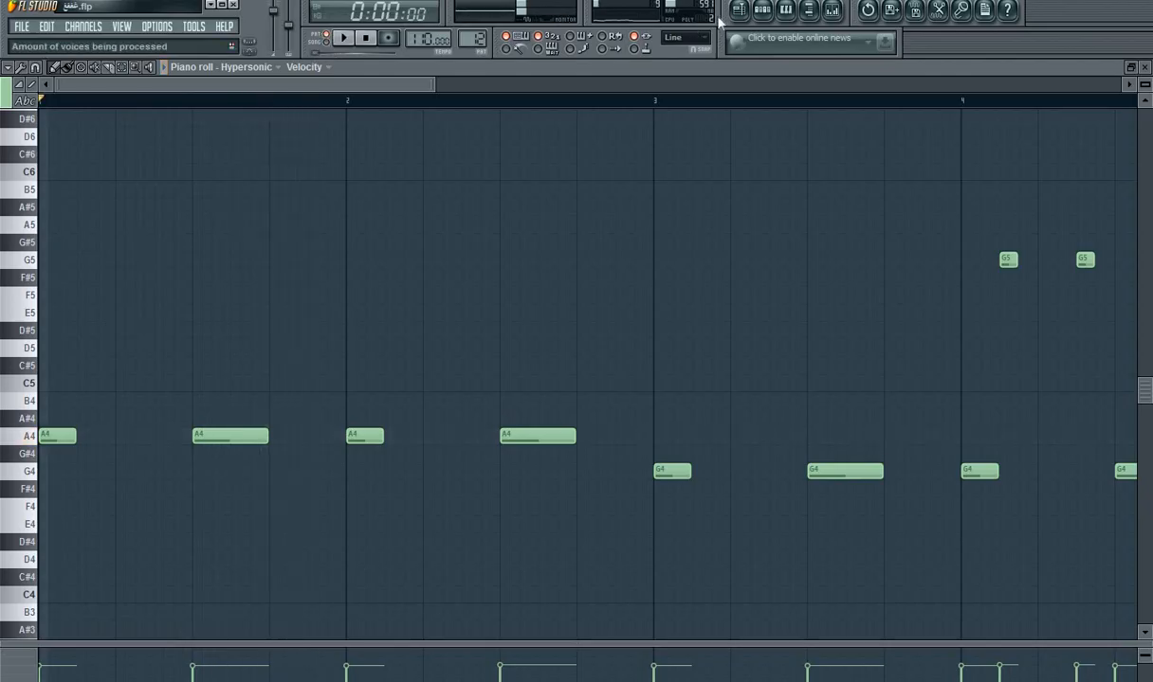
Step: Open Pattern 12's Purity #3 notes, delete the A3 bass notes in bars 1 and 2, and play the pattern
{"action": "left_click", "coordinate": [737, 11]}
{"action": "left_click", "coordinate": [424, 503]}
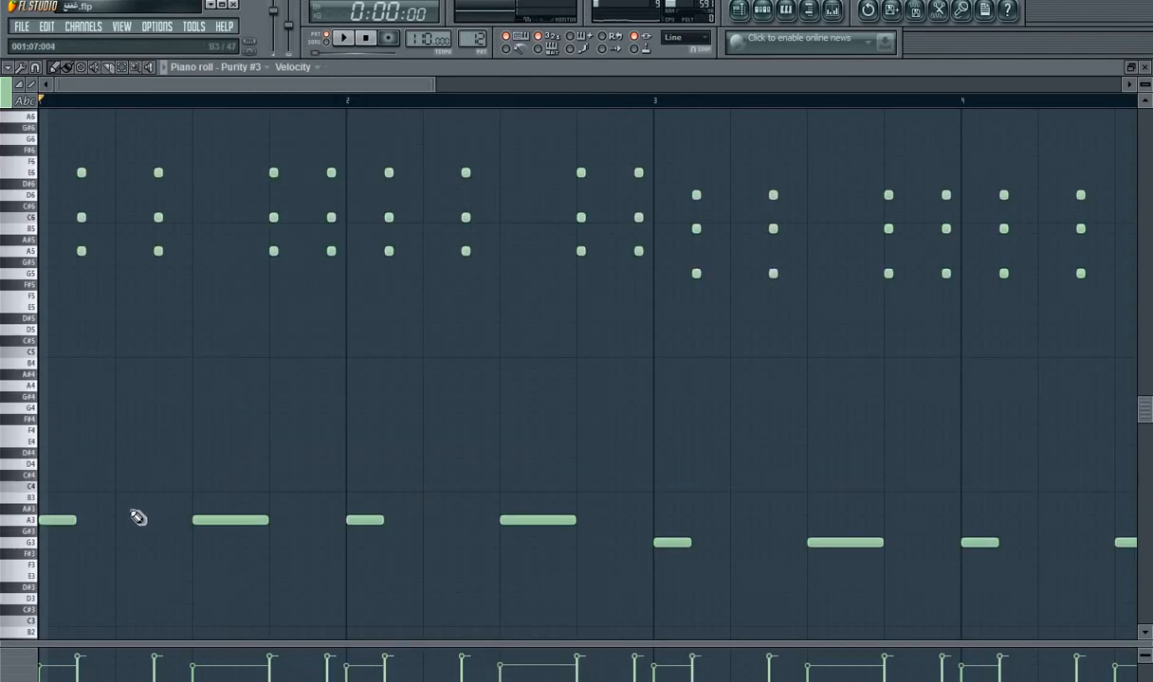
{"action": "right_click", "coordinate": [261, 518]}
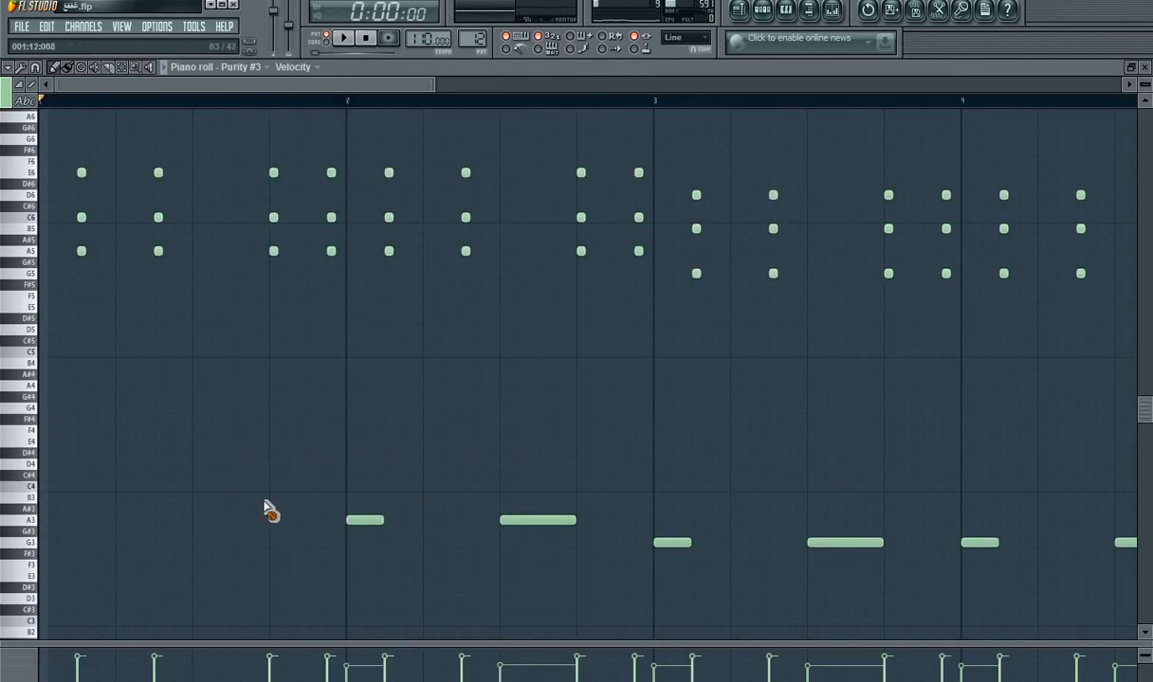
{"action": "right_click", "coordinate": [370, 520]}
{"action": "right_click", "coordinate": [531, 520]}
{"action": "key", "text": "space"}
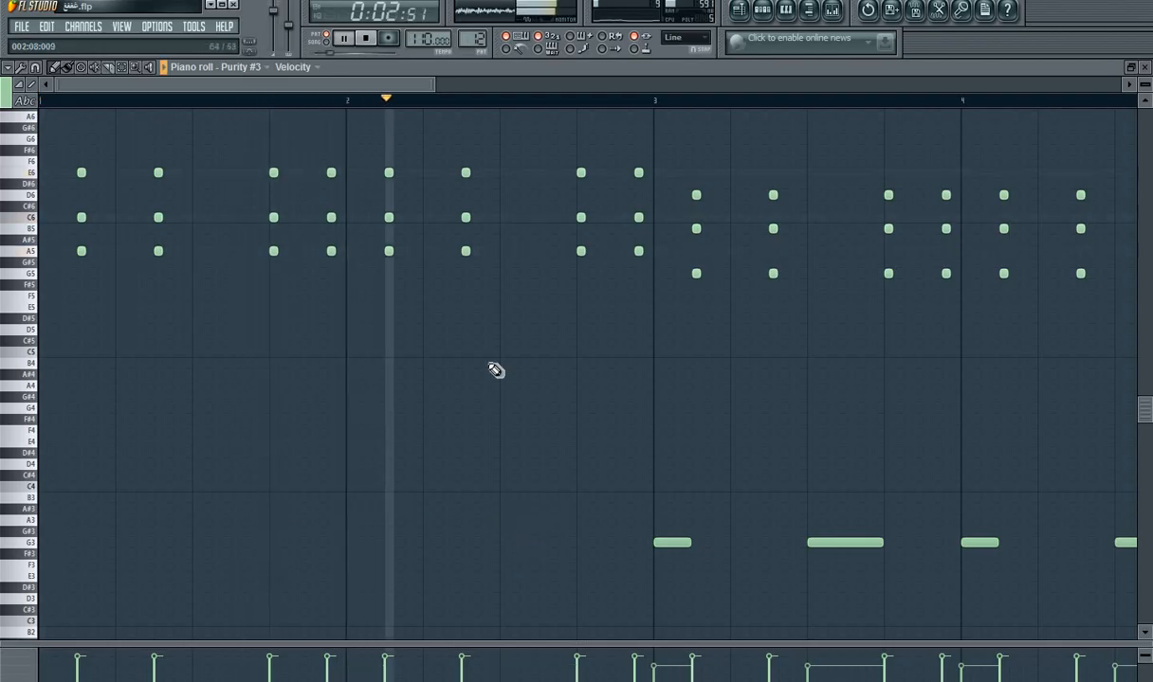
{"action": "key", "text": "space"}
Step: Open Pattern 12's Hypersonic notes and set the piano roll snap to 1/4 beat
{"action": "left_click", "coordinate": [763, 13]}
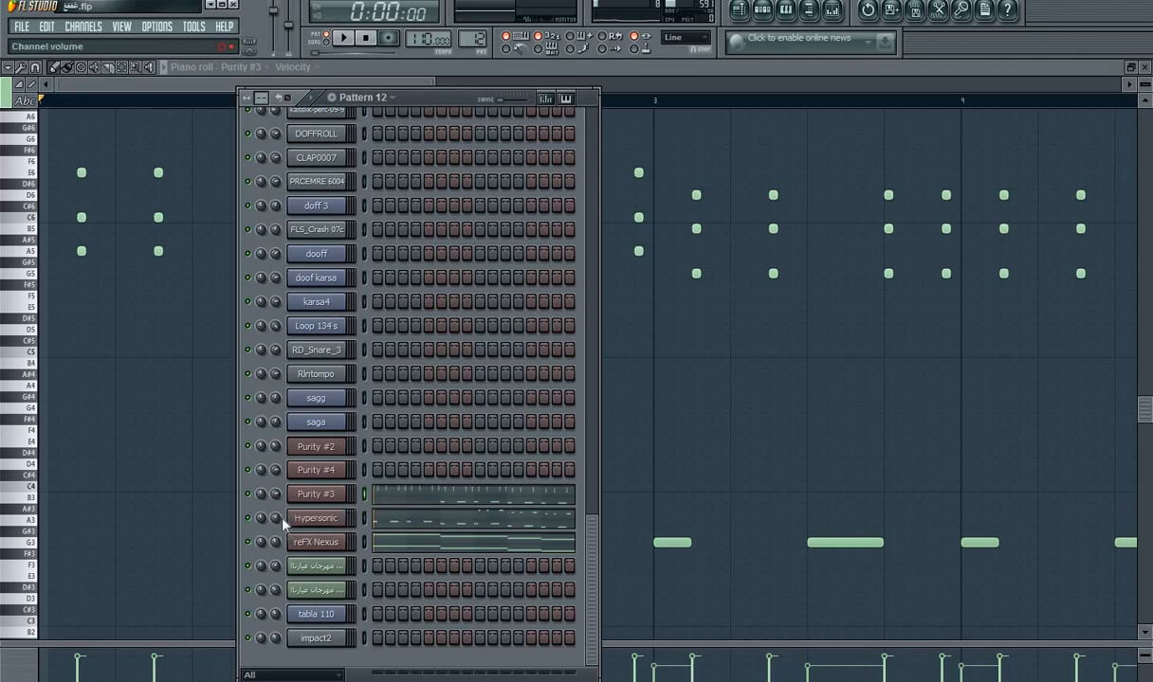
{"action": "left_click", "coordinate": [425, 522]}
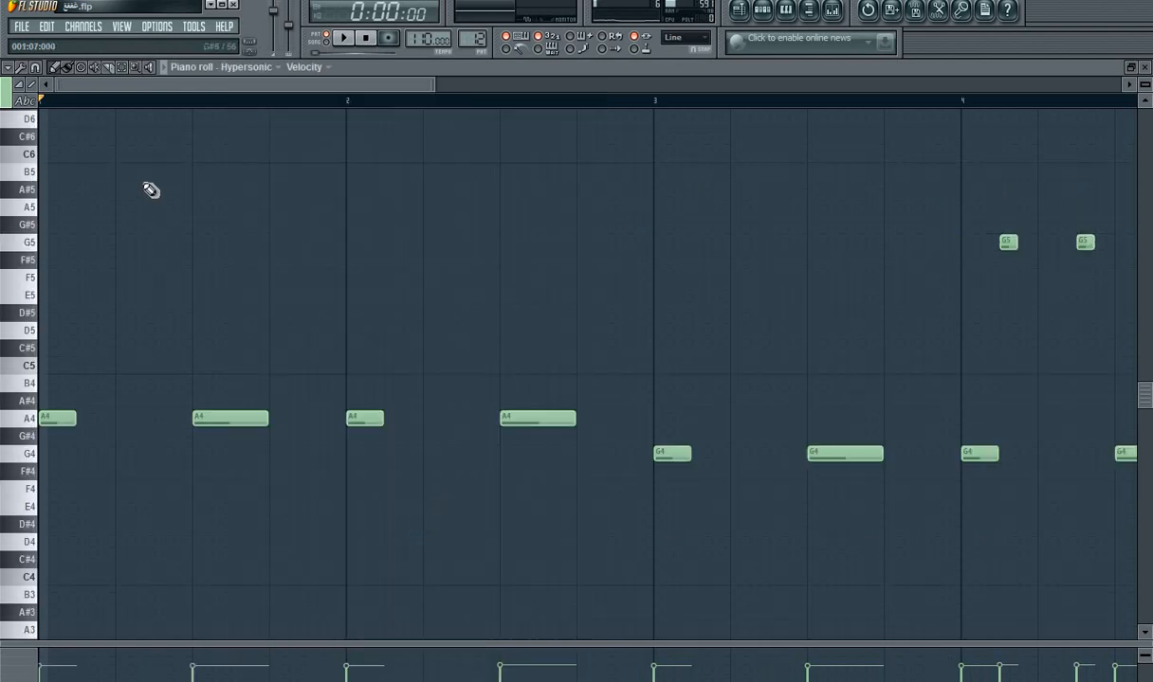
{"action": "left_click", "coordinate": [20, 68]}
{"action": "left_click", "coordinate": [35, 67]}
{"action": "left_click", "coordinate": [35, 67]}
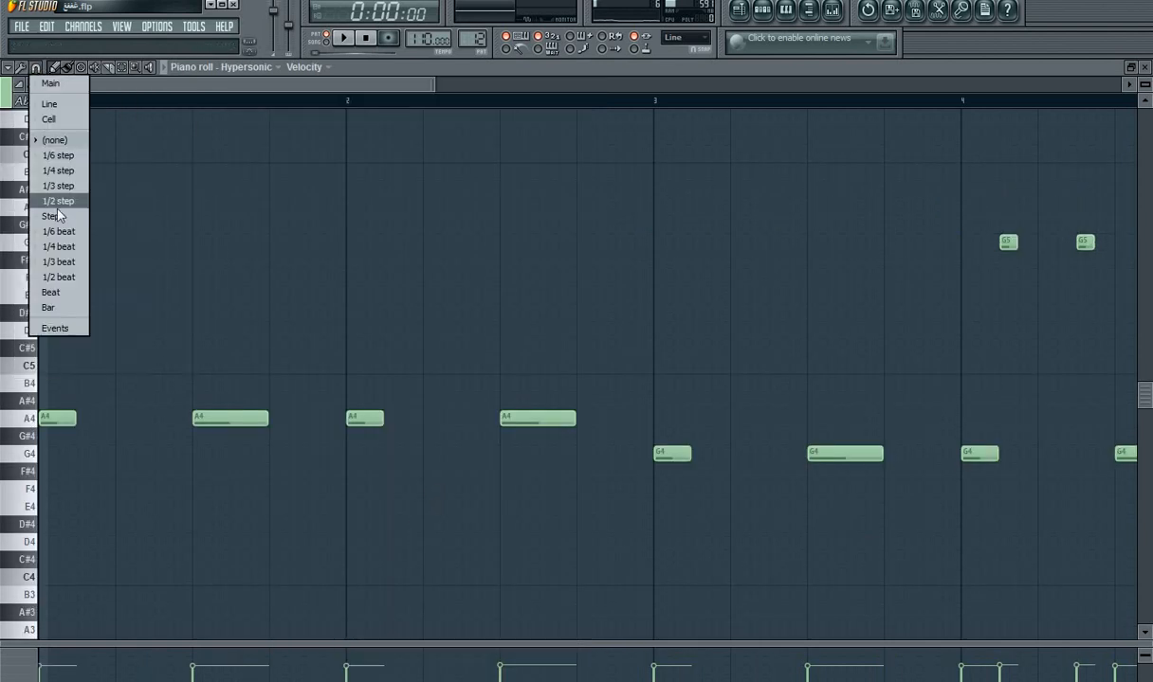
{"action": "left_click", "coordinate": [73, 251]}
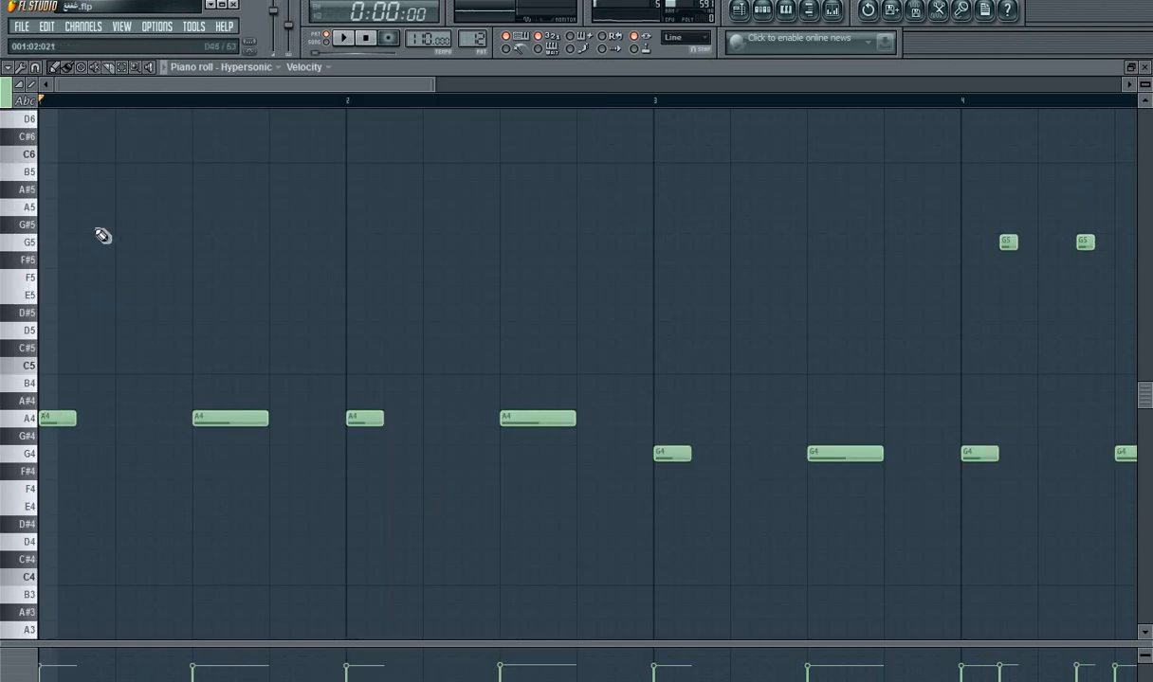
Step: Add Hypersonic A5 notes in bar 1 at steps 3, 7 and 13
{"action": "left_click", "coordinate": [86, 207]}
{"action": "left_click", "coordinate": [175, 208]}
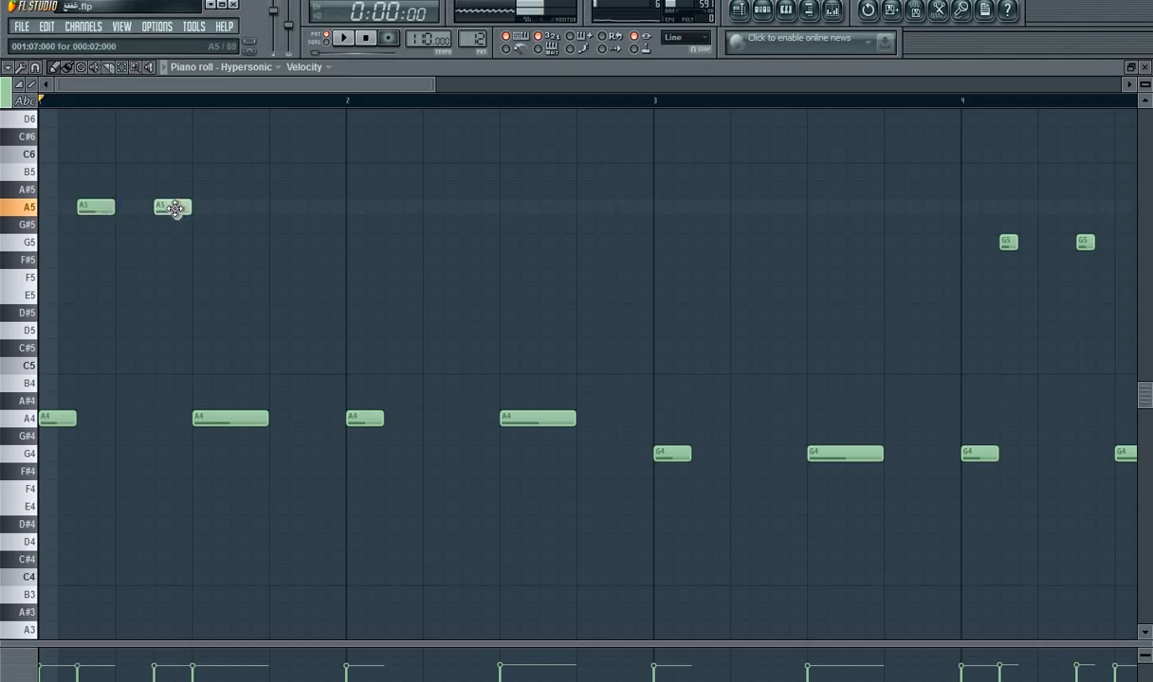
{"action": "left_click", "coordinate": [738, 9]}
{"action": "left_click", "coordinate": [770, 10]}
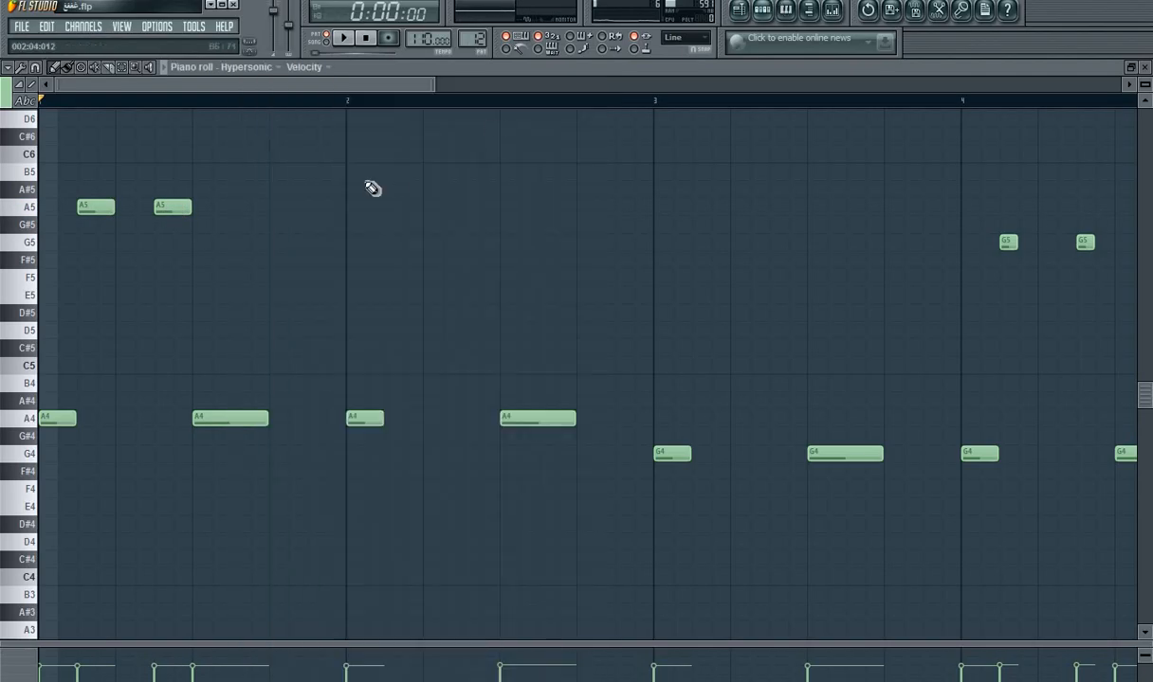
{"action": "left_click", "coordinate": [285, 209]}
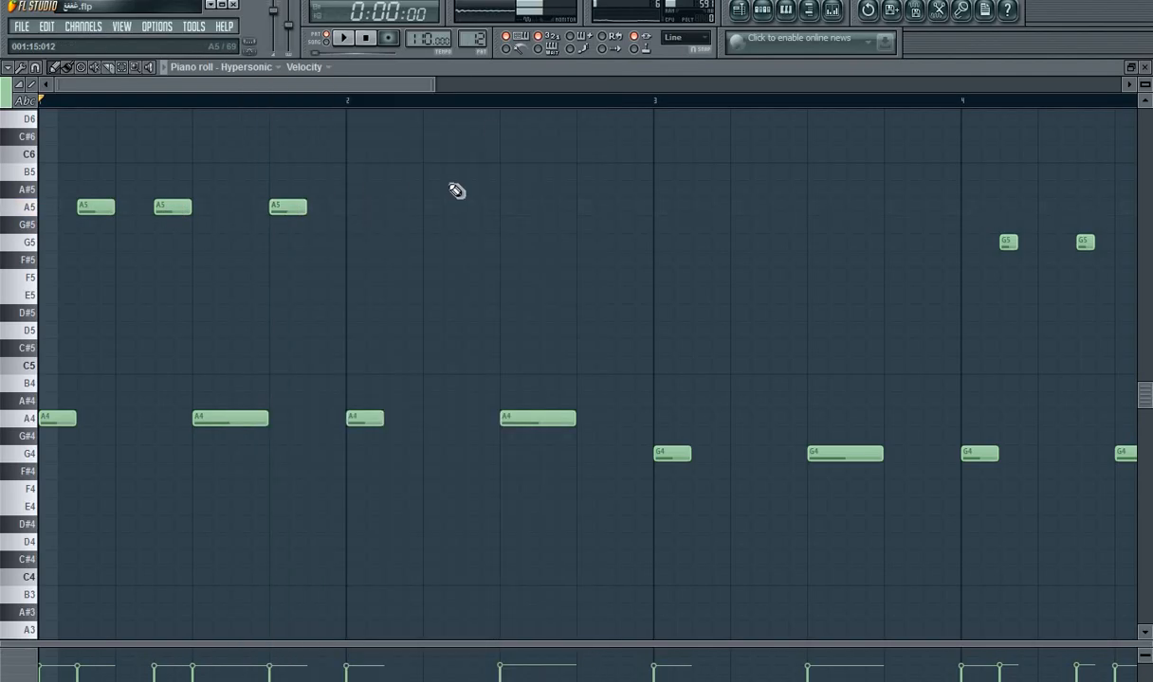
Step: Replace the Hypersonic channel's instrument with Purity
{"action": "left_click", "coordinate": [762, 12]}
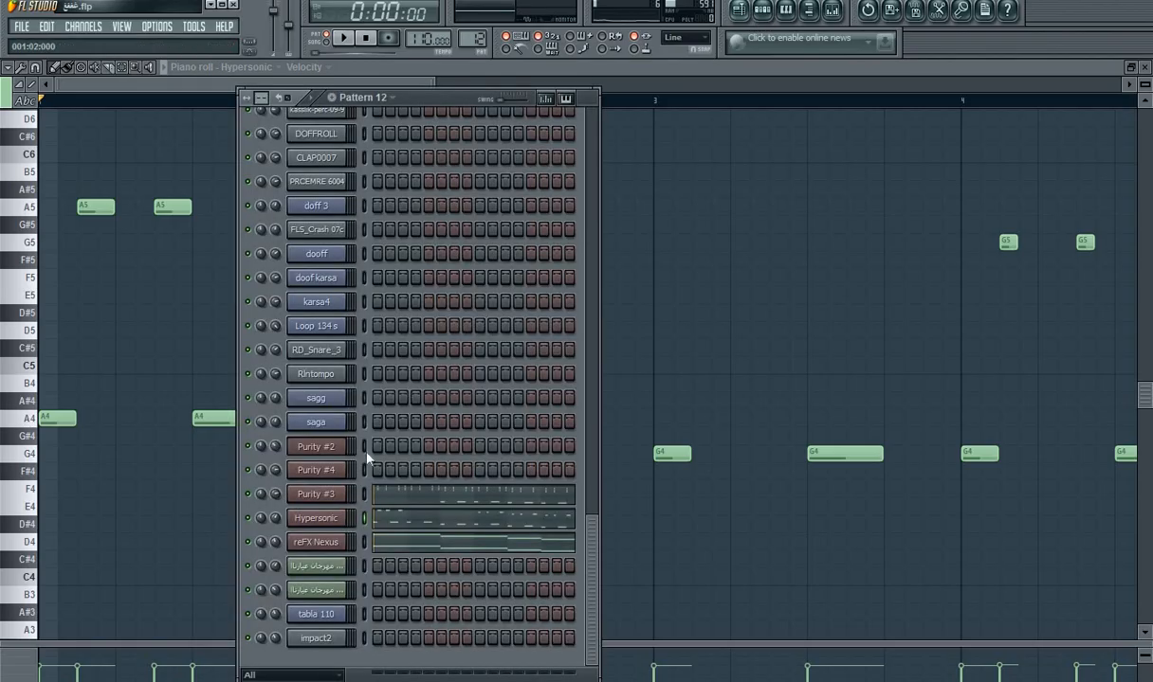
{"action": "left_click", "coordinate": [322, 518]}
{"action": "left_click", "coordinate": [881, 204]}
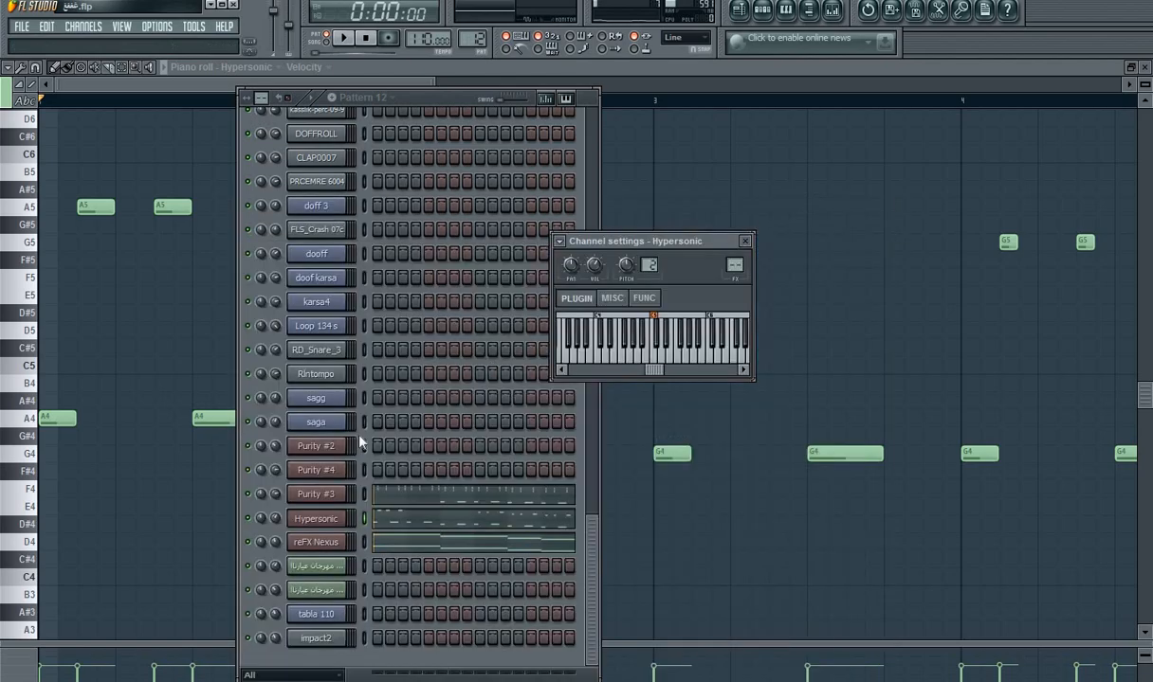
{"action": "right_click", "coordinate": [315, 528]}
{"action": "mouse_move", "coordinate": [388, 633]}
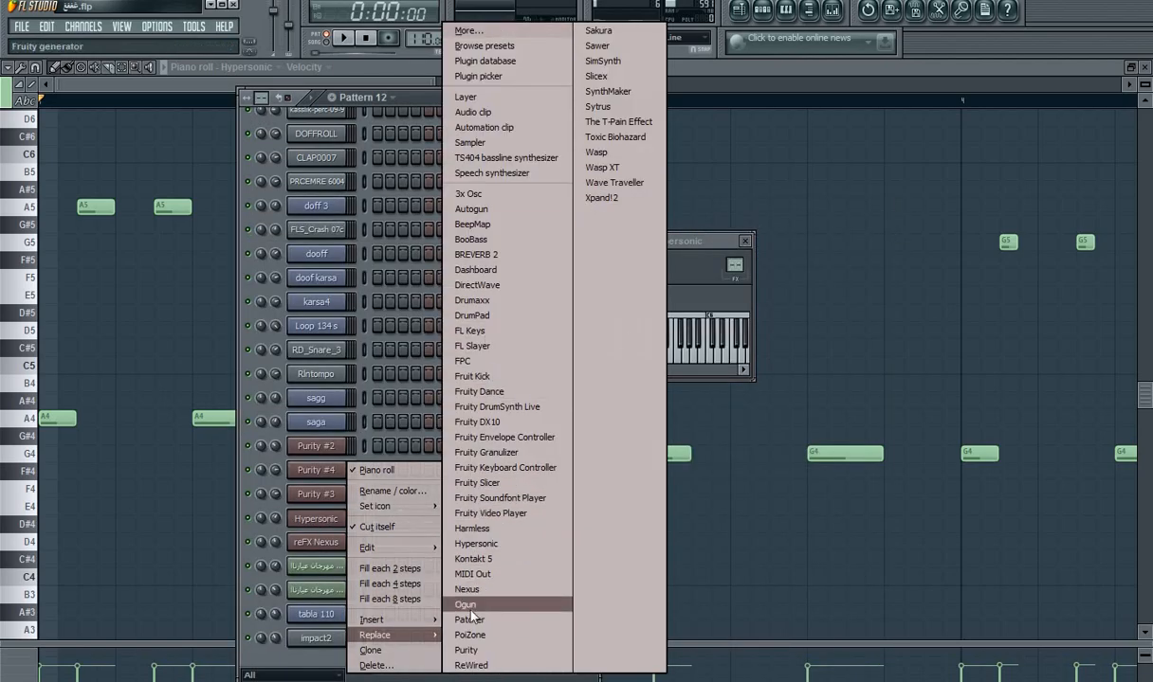
{"action": "left_click", "coordinate": [486, 650]}
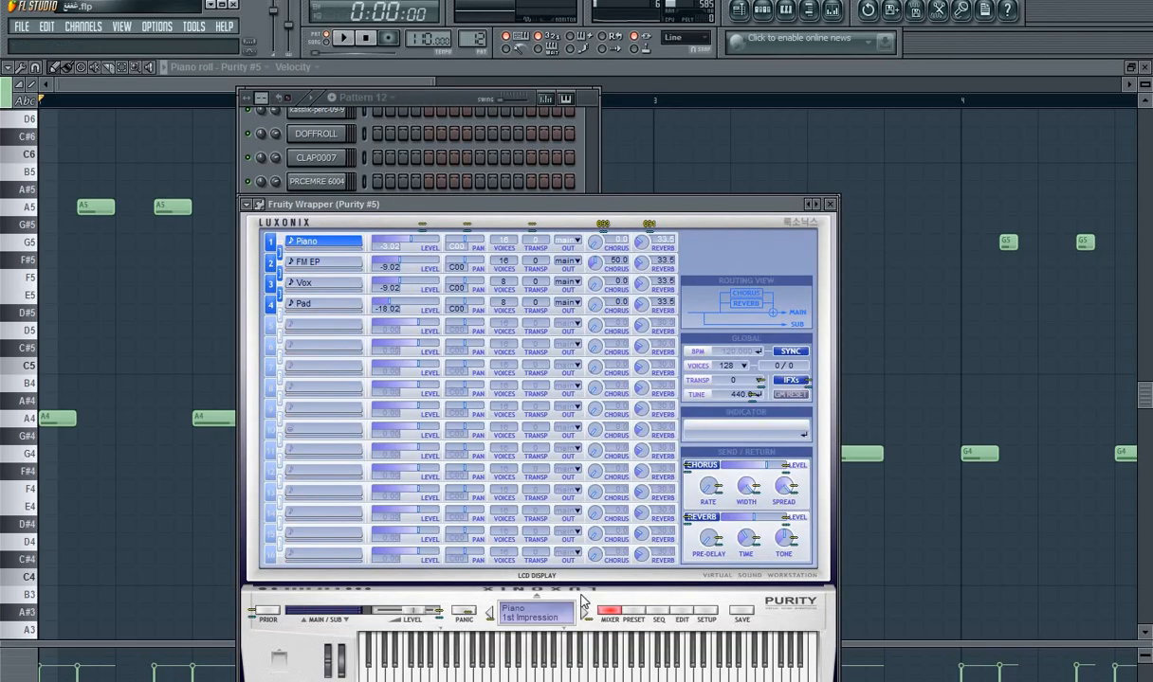
Step: Load the AnA BassGuitar preset from the Bass Guitar category in the new Purity instrument and lower its level
{"action": "left_click", "coordinate": [633, 613]}
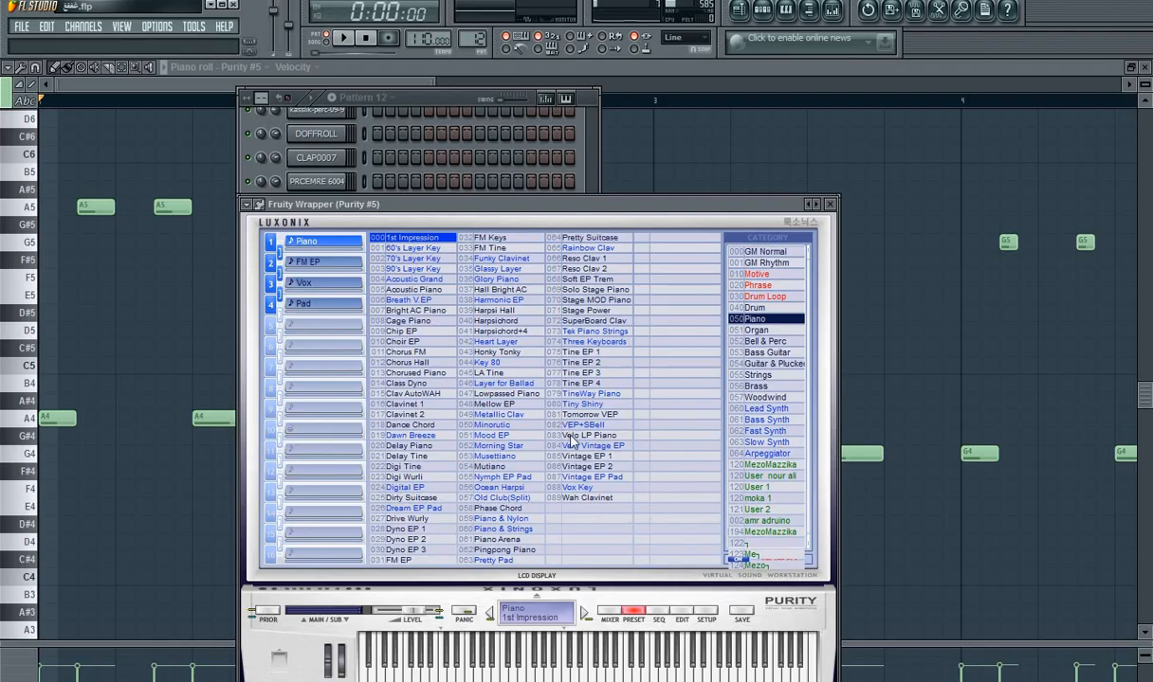
{"action": "left_click", "coordinate": [779, 353]}
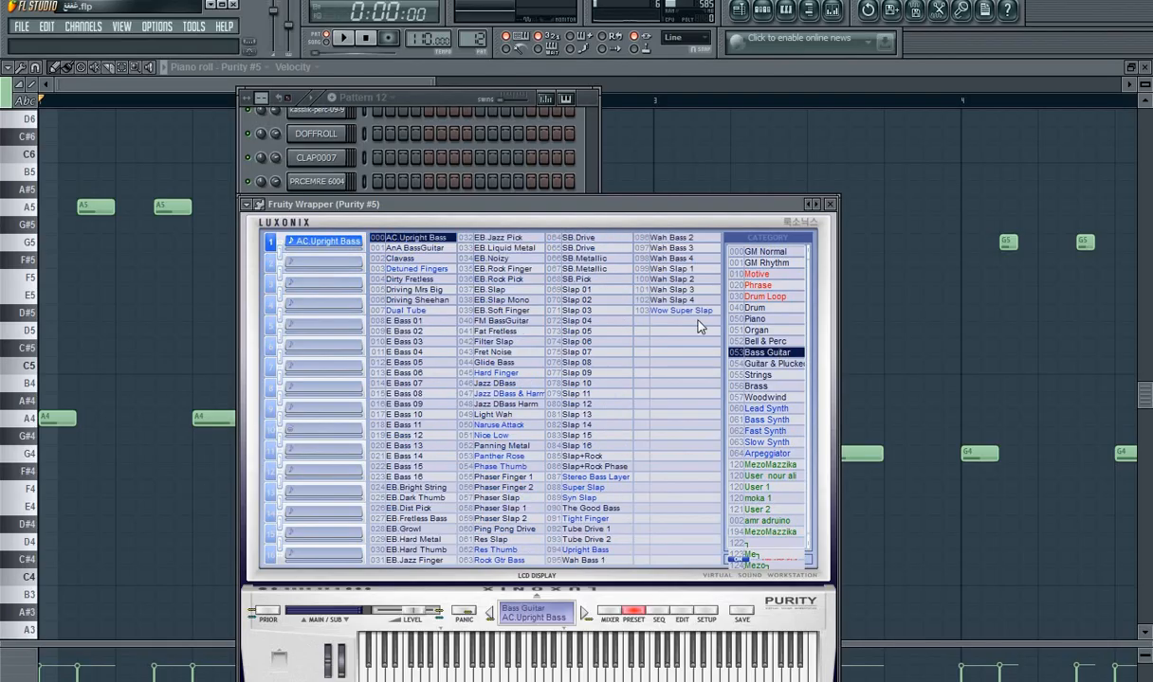
{"action": "left_click", "coordinate": [421, 249]}
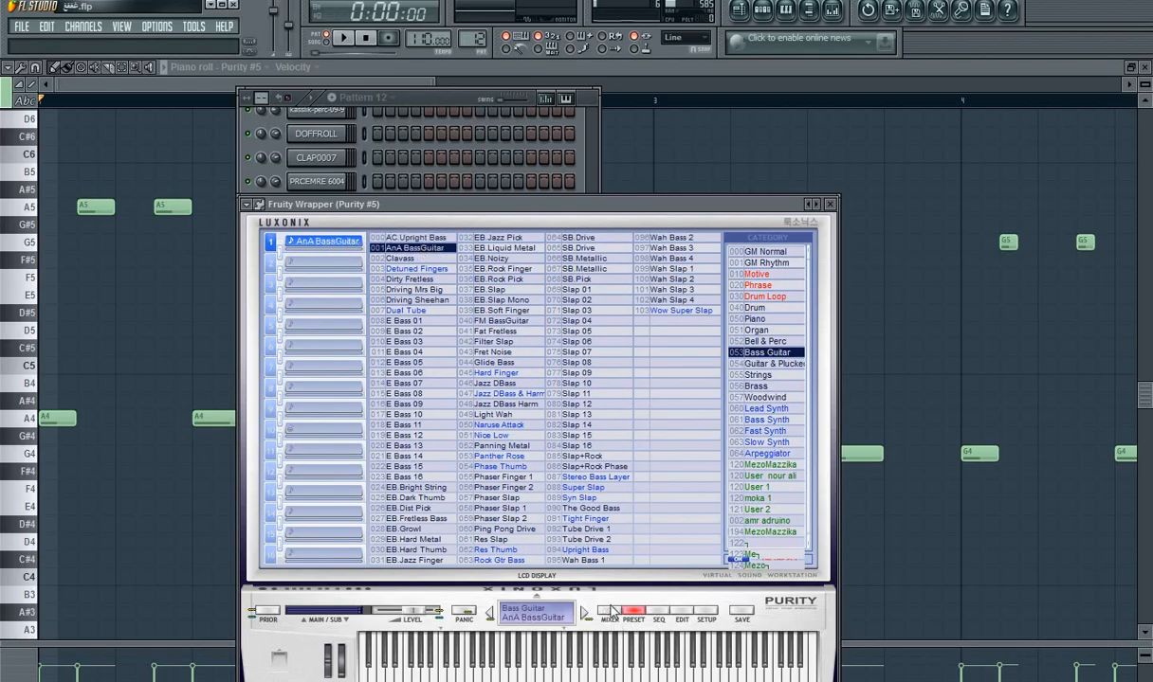
{"action": "left_click", "coordinate": [609, 615]}
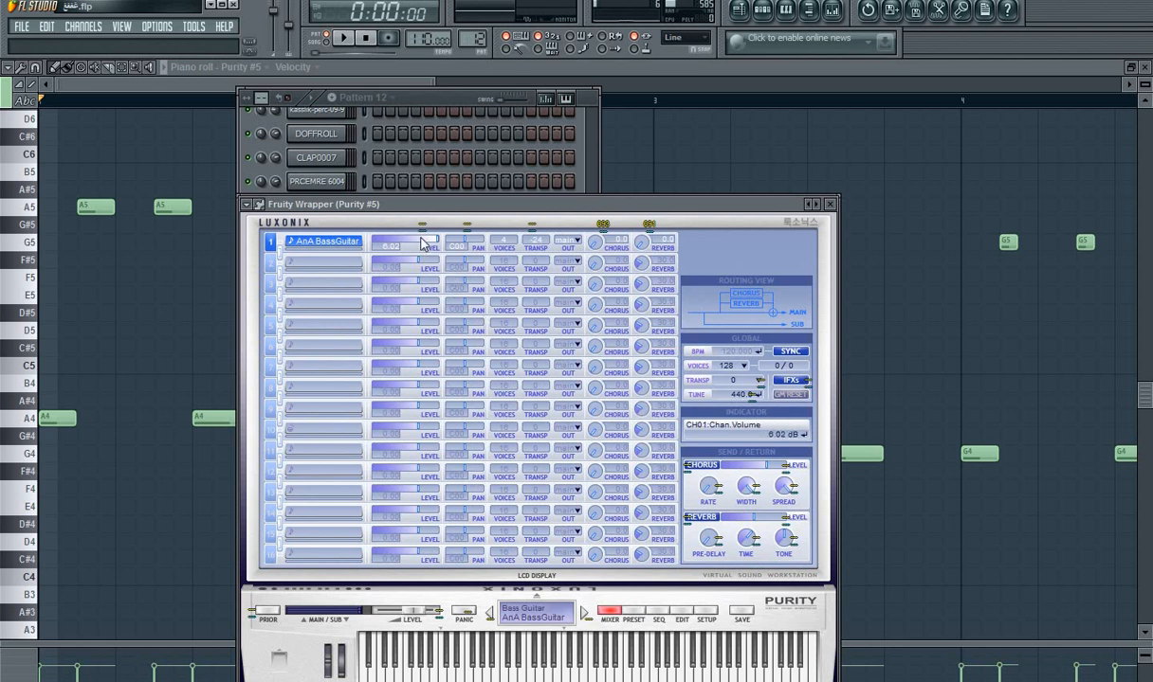
Step: Play Pattern 12 to check the AnA BassGuitar sound together with the other channels
{"action": "left_click", "coordinate": [342, 40]}
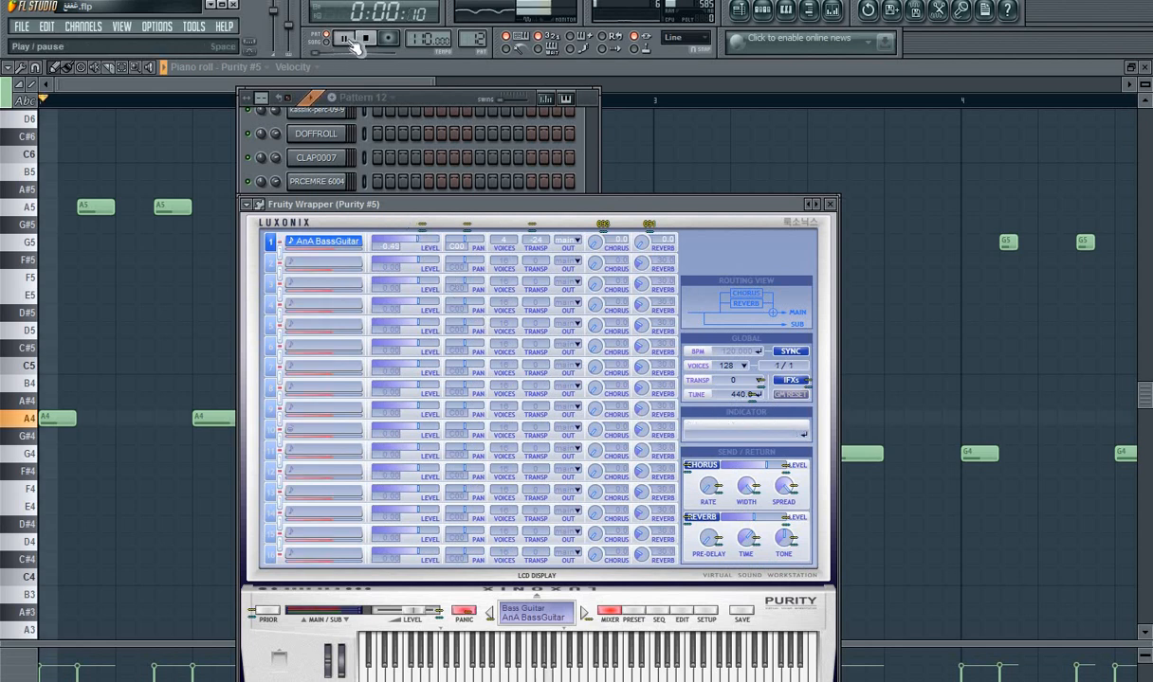
{"action": "left_click", "coordinate": [441, 111]}
{"action": "key", "text": "space"}
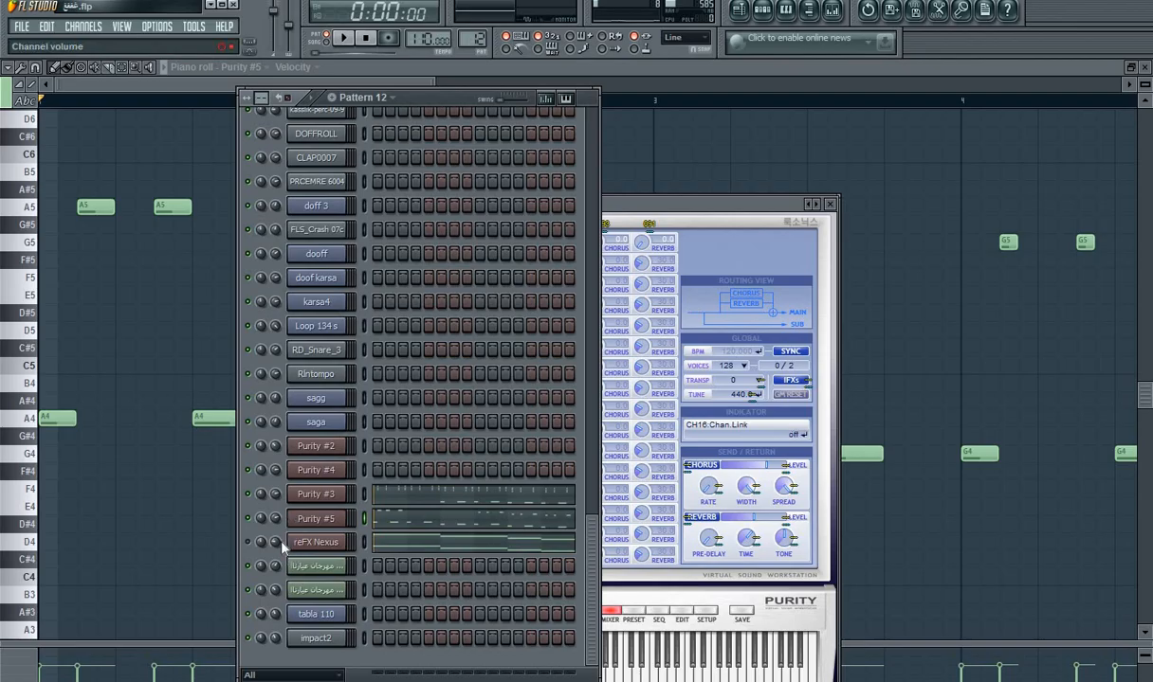
{"action": "key", "text": "space"}
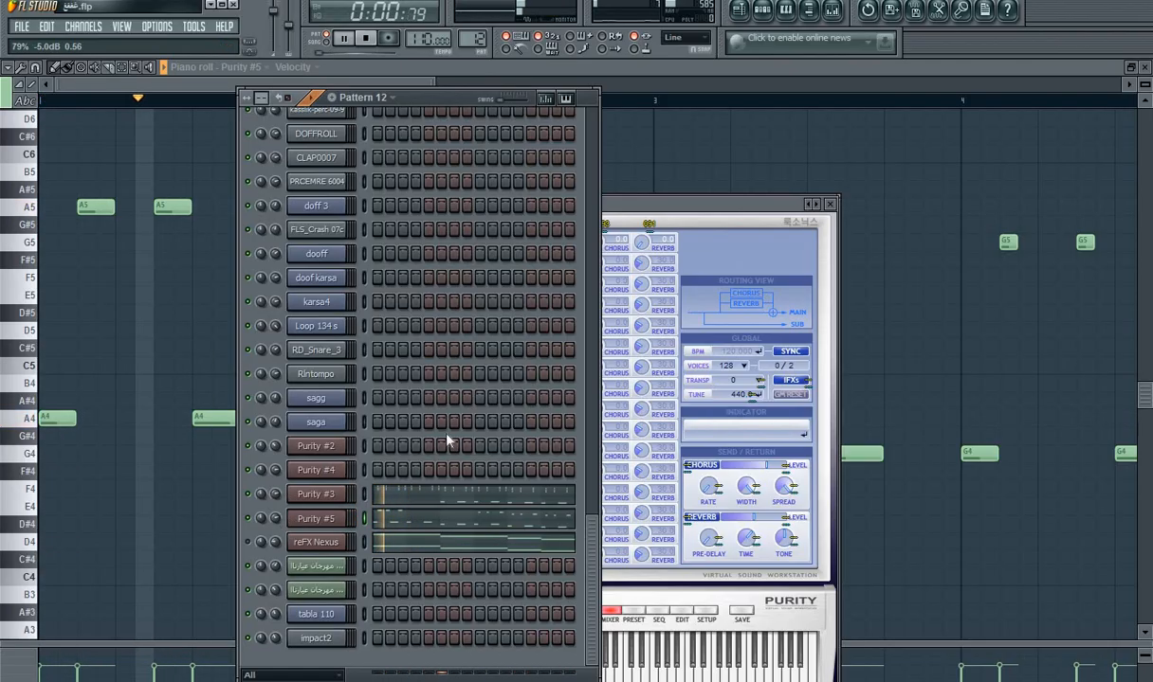
{"action": "key", "text": "space"}
Step: Set the Tine EP 2 reverb in Purity #3 to 13.5% and play Pattern 12 to check it
{"action": "left_click", "coordinate": [316, 494]}
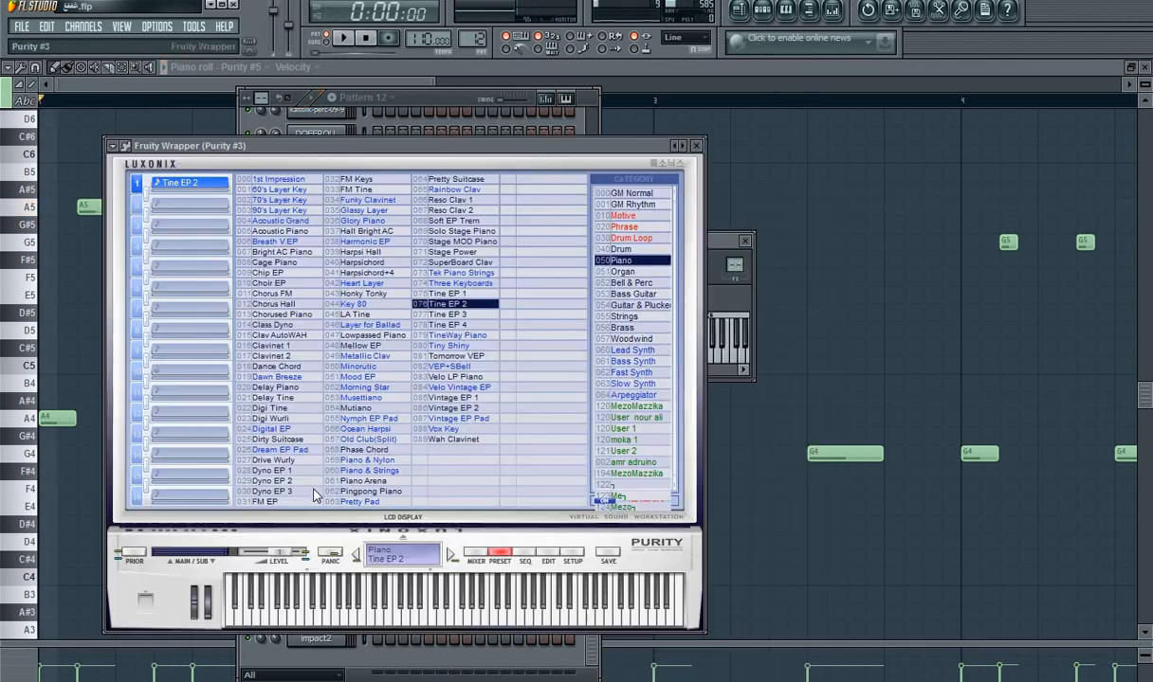
{"action": "left_click", "coordinate": [477, 555]}
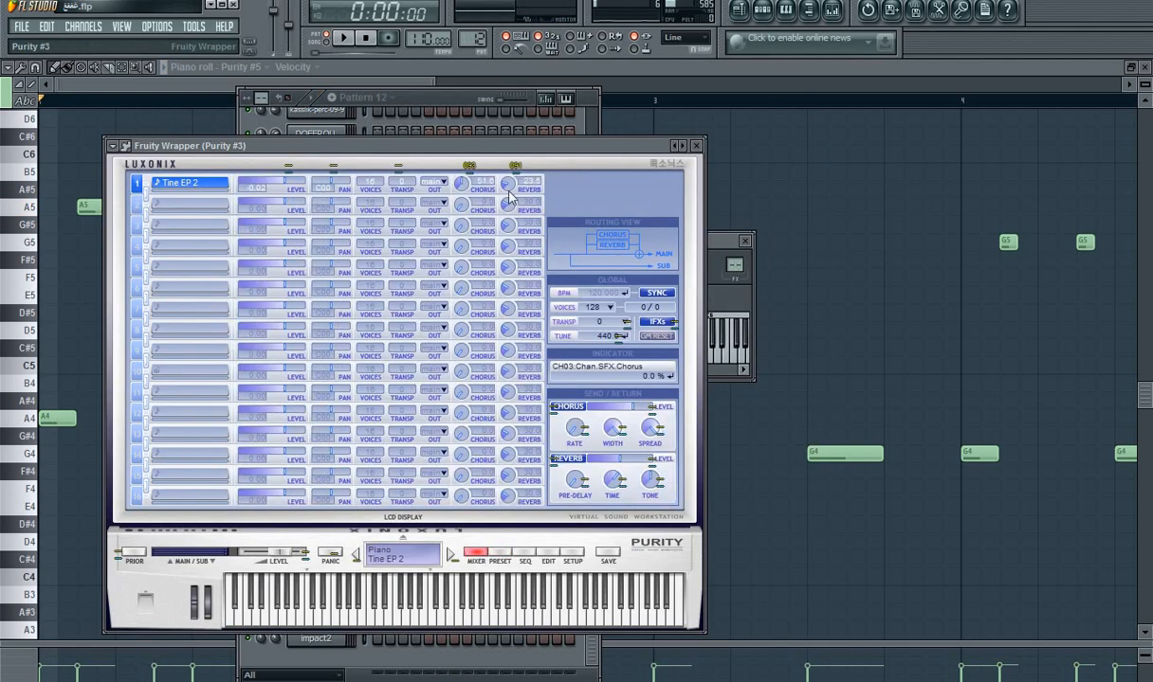
{"action": "key", "text": "space"}
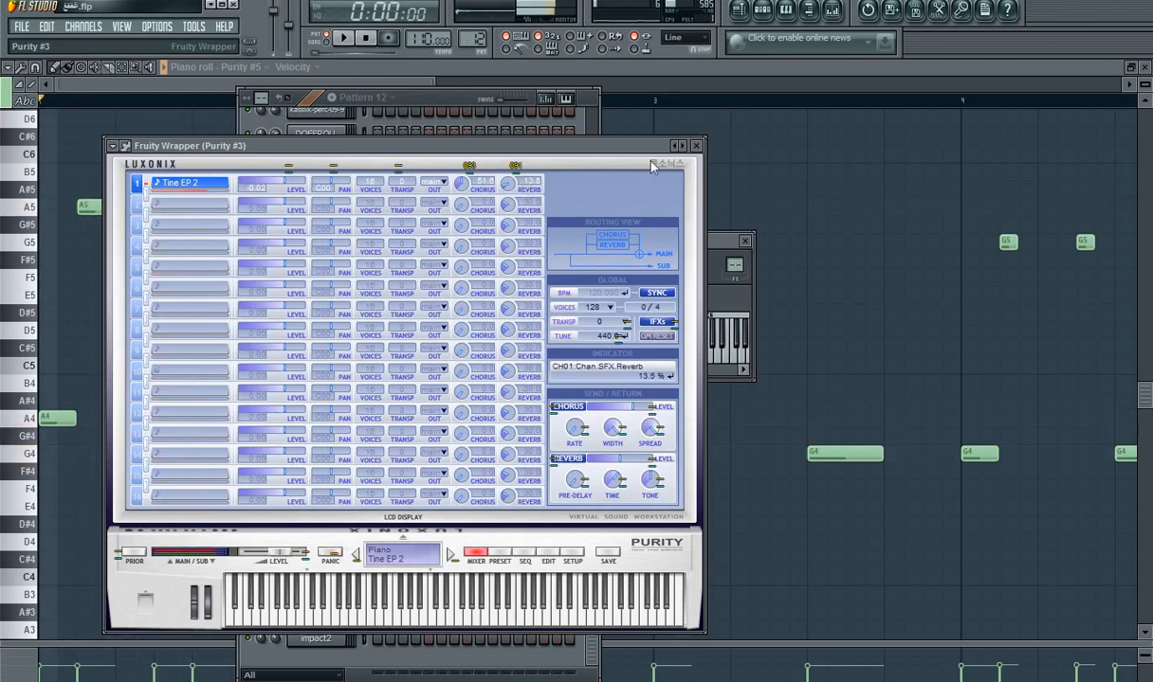
{"action": "left_click", "coordinate": [696, 146]}
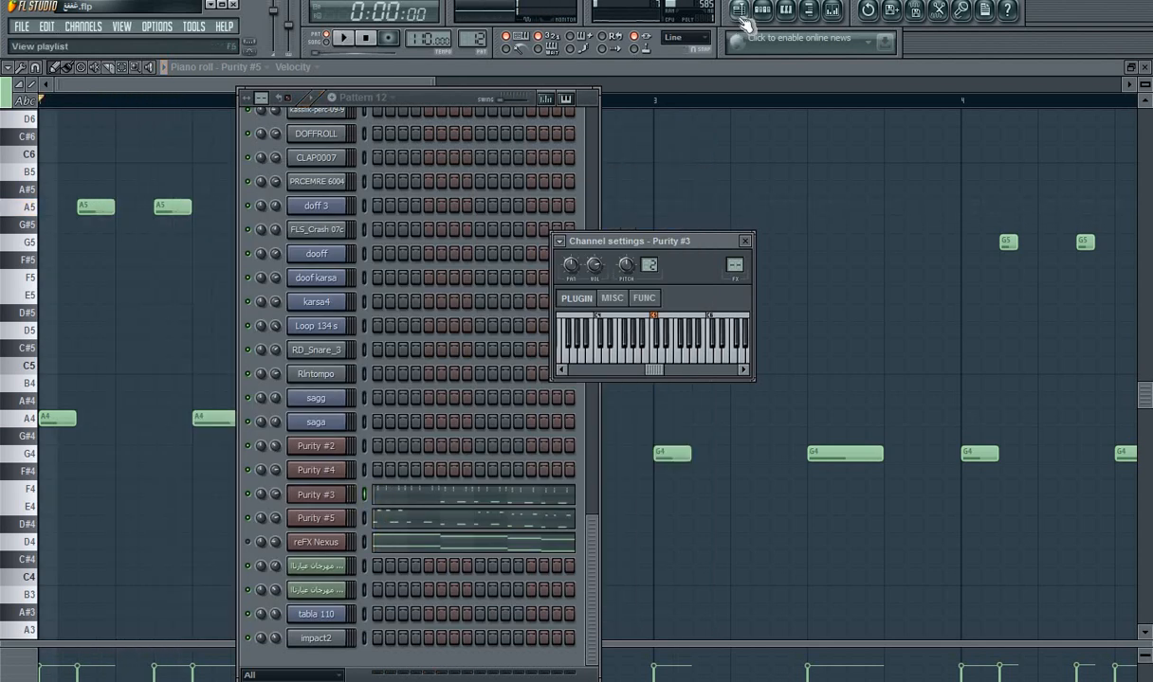
{"action": "key", "text": "space"}
Step: Play the song in the playlist from just before bar 4 to hear Pattern 12 in the arrangement
{"action": "left_click", "coordinate": [739, 11]}
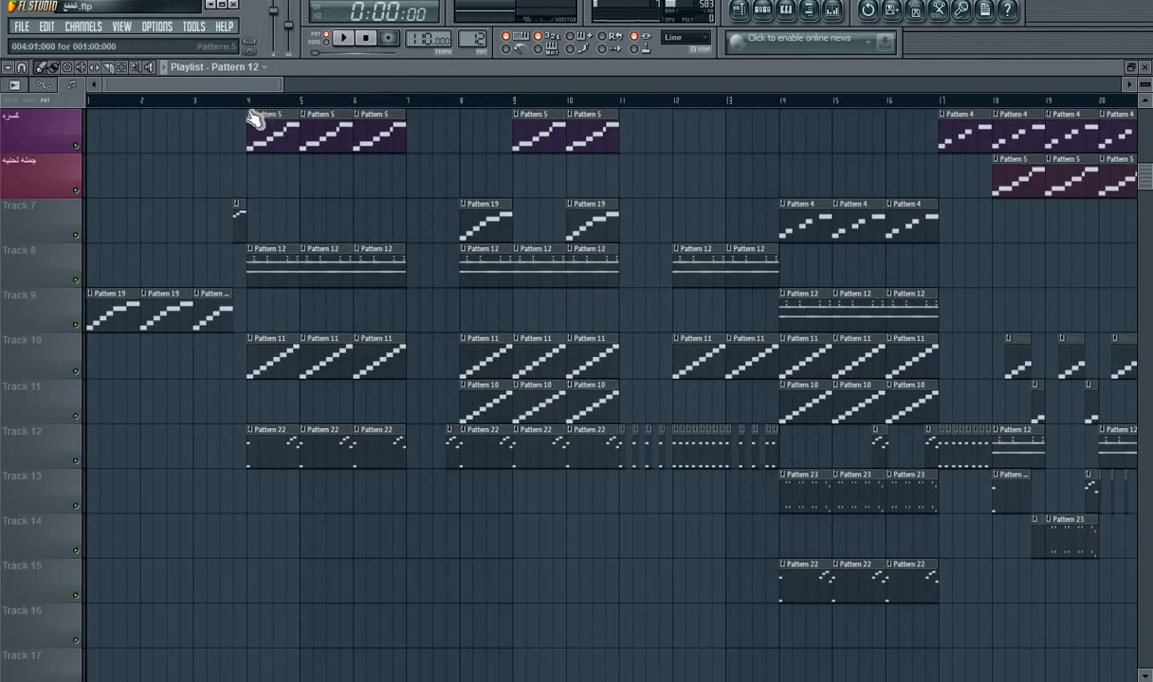
{"action": "left_click", "coordinate": [246, 102]}
{"action": "key", "text": "space"}
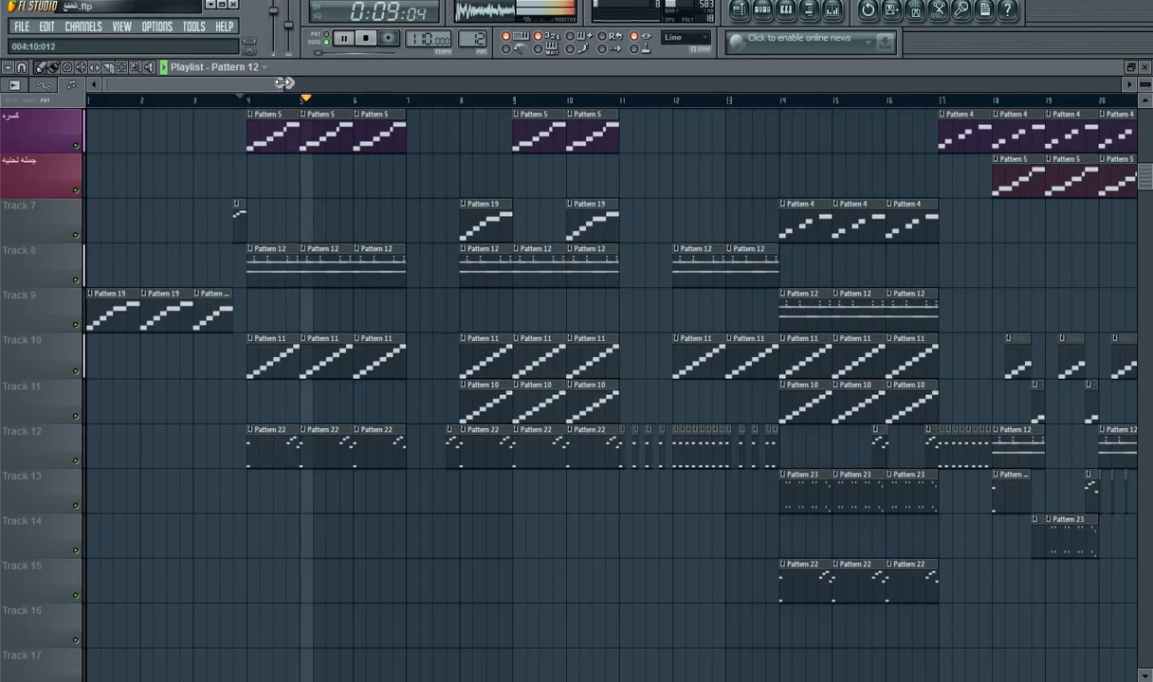
{"action": "left_click_drag", "start_coordinate": [282, 82], "coordinate": [196, 83]}
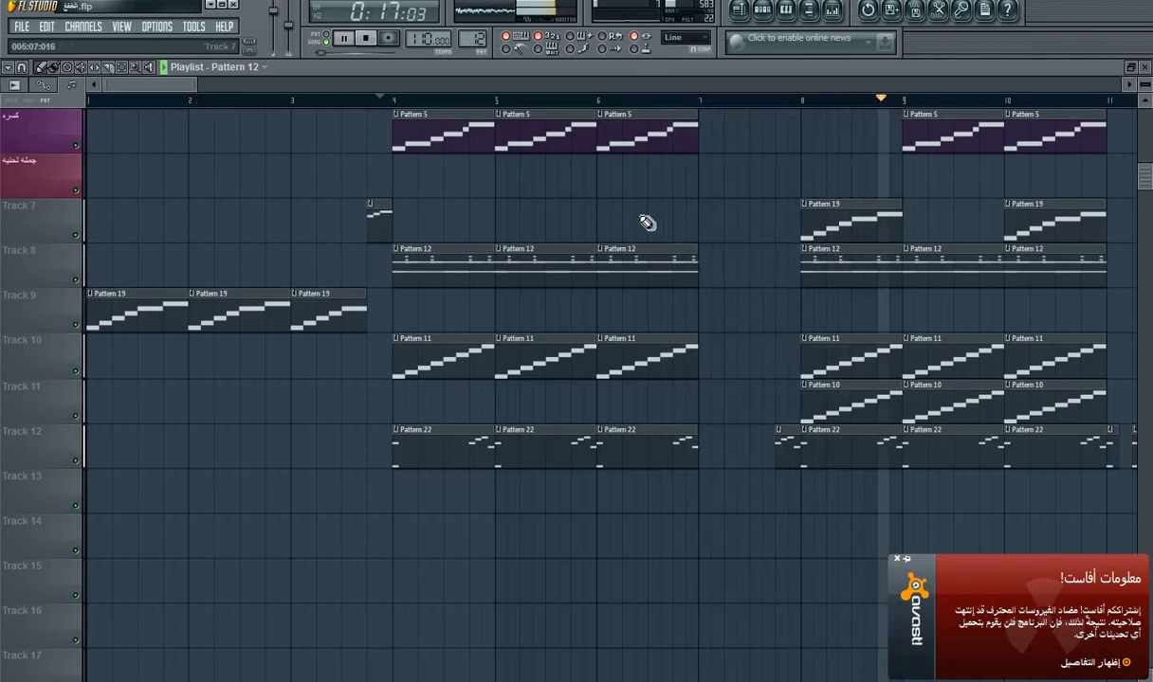
{"action": "key", "text": "space"}
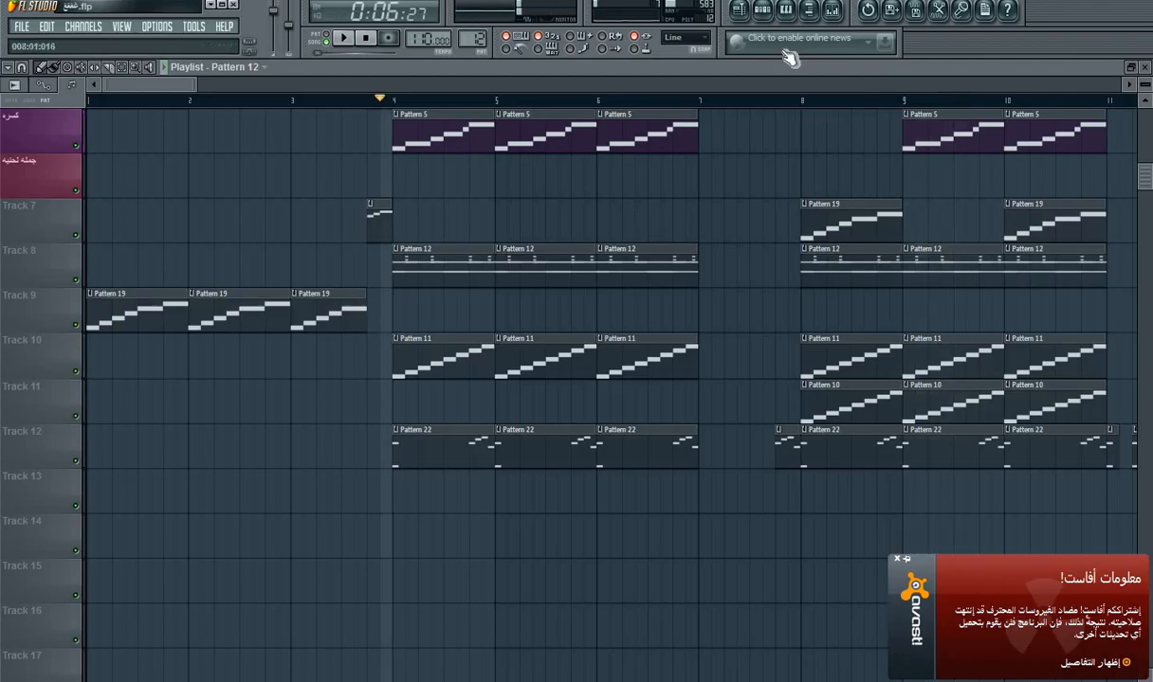
Step: Set the Tine EP 2 reverb in Purity #3 to 34.0% and play the song again
{"action": "left_click", "coordinate": [764, 14]}
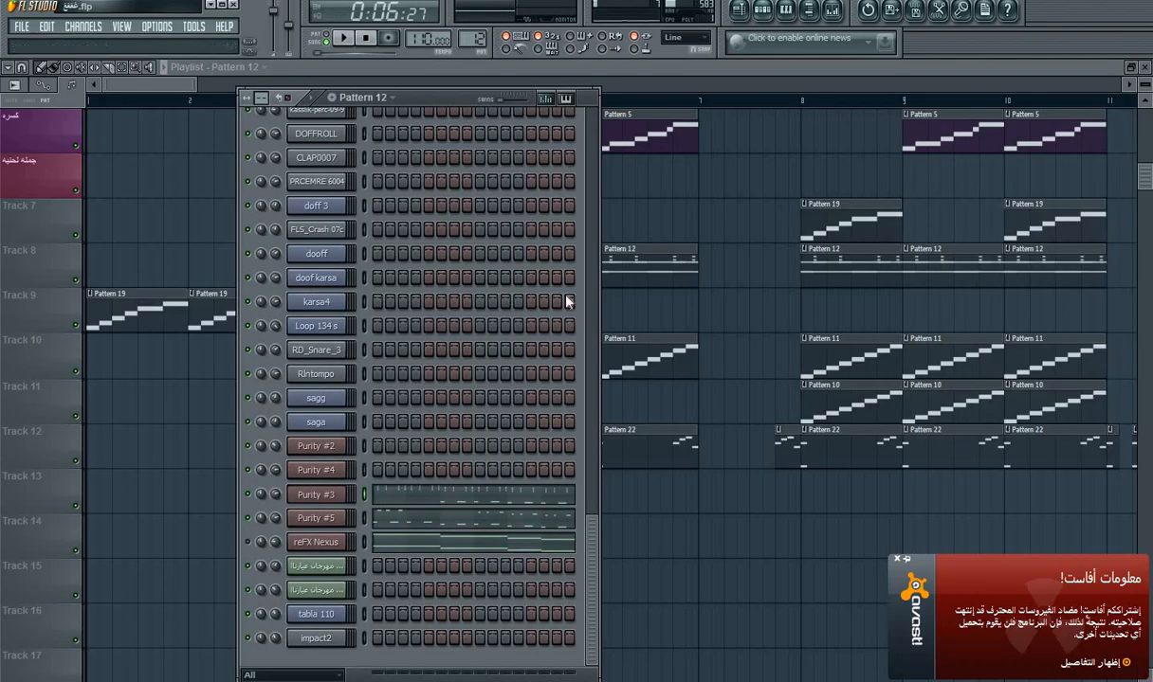
{"action": "left_click", "coordinate": [342, 497]}
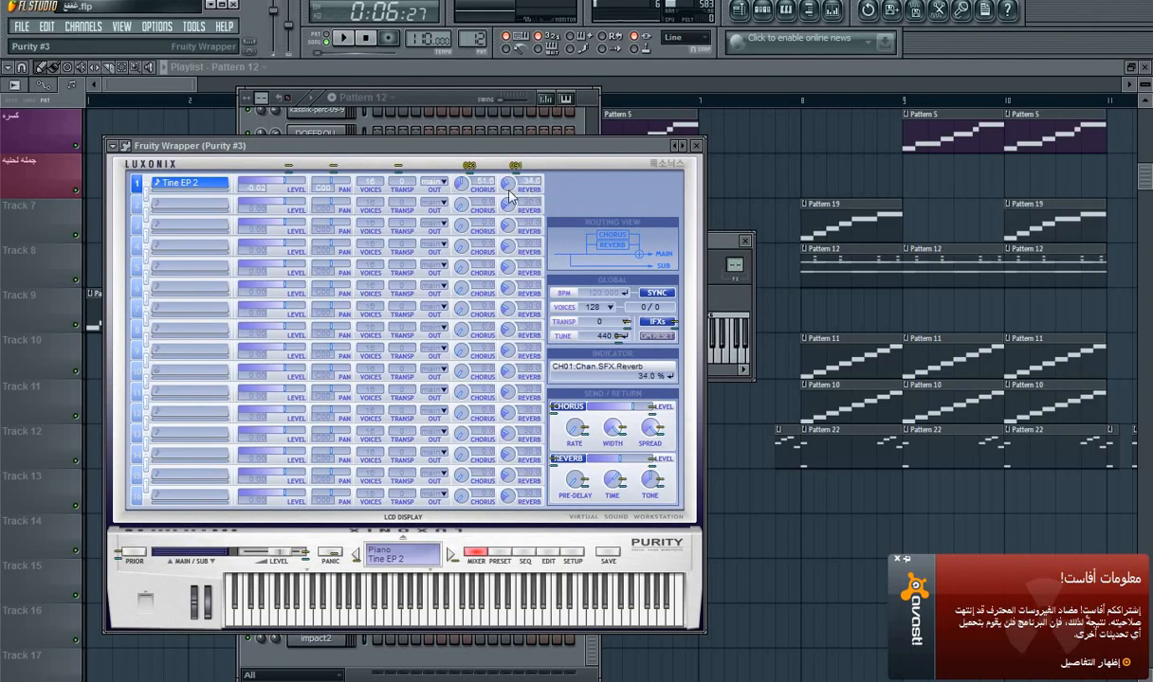
{"action": "left_click", "coordinate": [699, 144]}
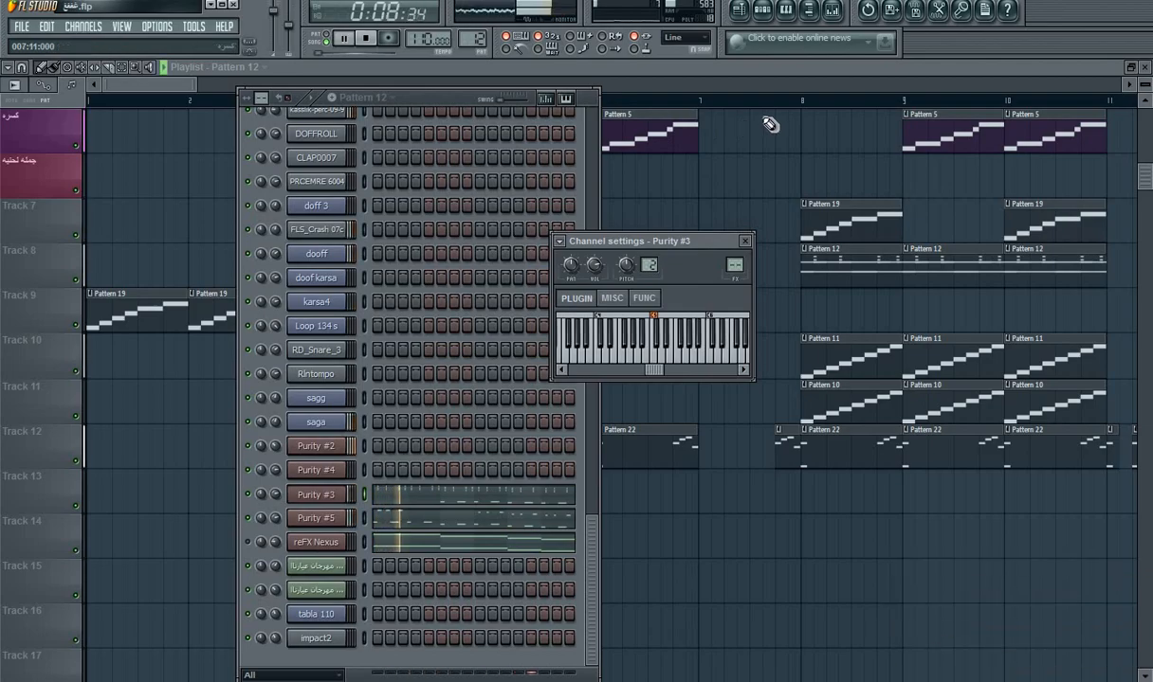
{"action": "key", "text": "space"}
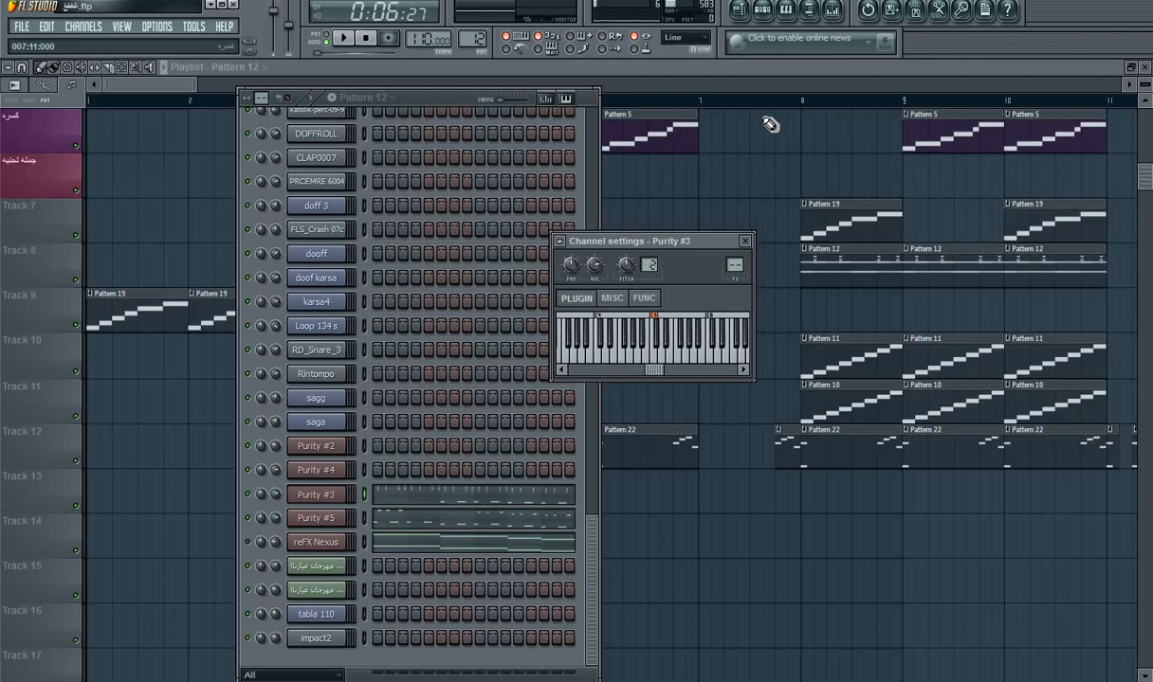
Step: Open Pattern 22's Purity #2 notes from its playlist clip at bar 4 and play the pattern alone
{"action": "left_click", "coordinate": [662, 68]}
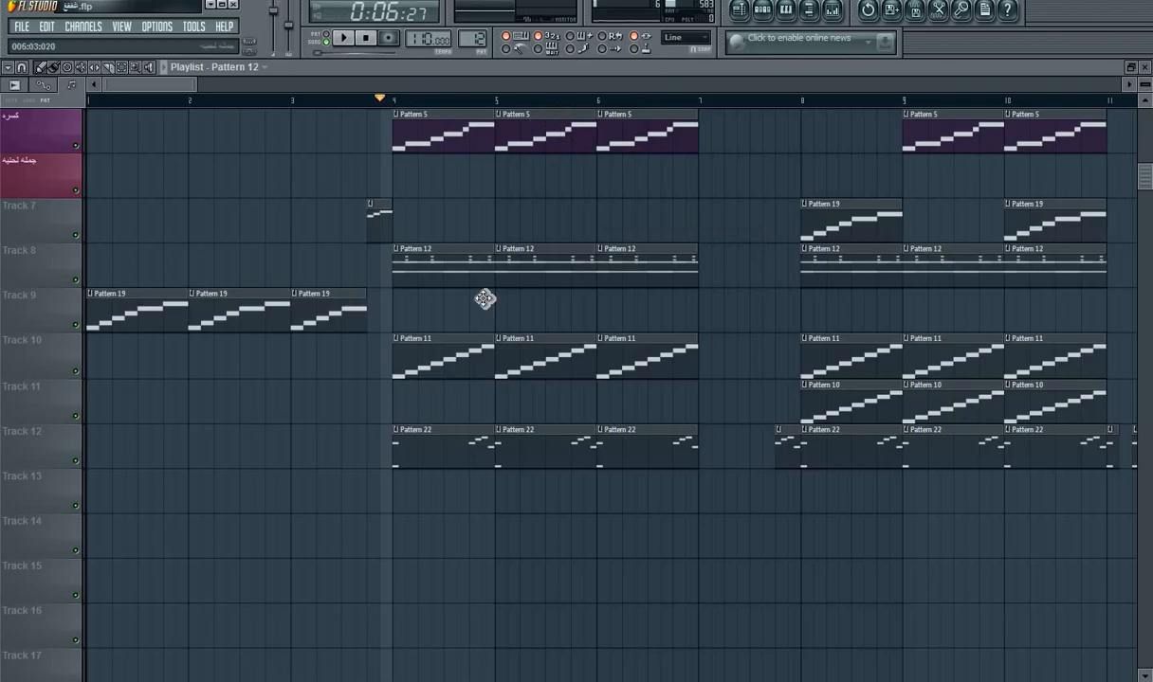
{"action": "double_click", "coordinate": [428, 454]}
{"action": "left_click", "coordinate": [339, 39]}
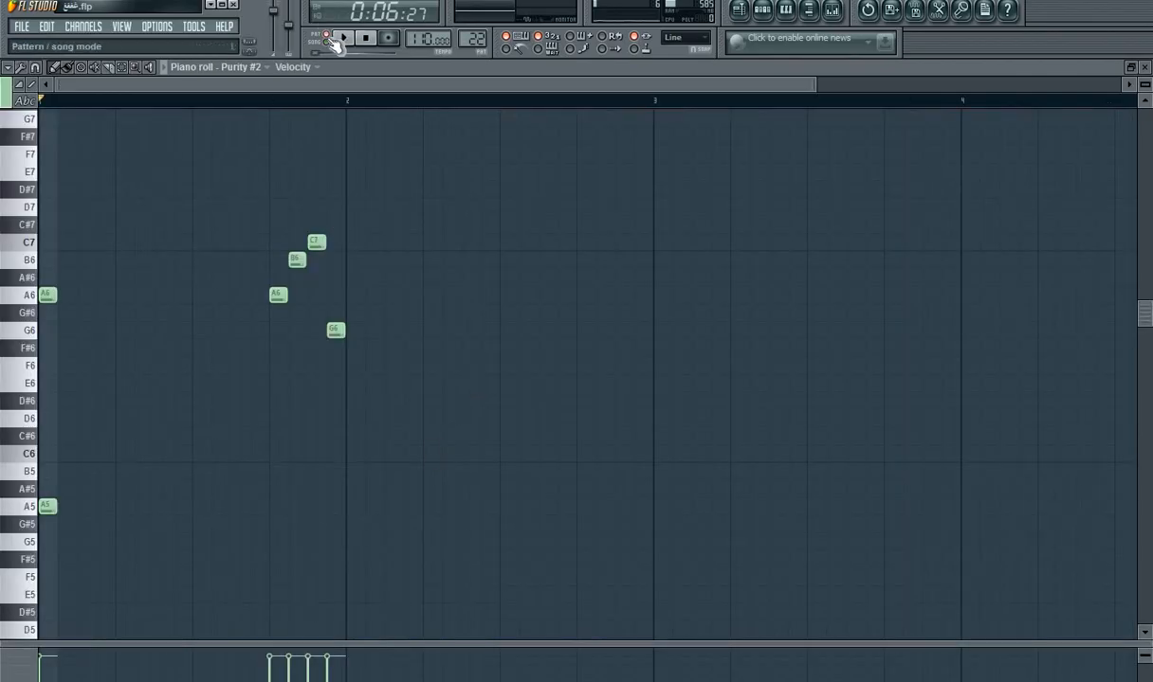
{"action": "key", "text": "space"}
Step: Set the Power Brass reverb in Purity #2 to 0.0 and play Pattern 22
{"action": "left_click", "coordinate": [764, 13]}
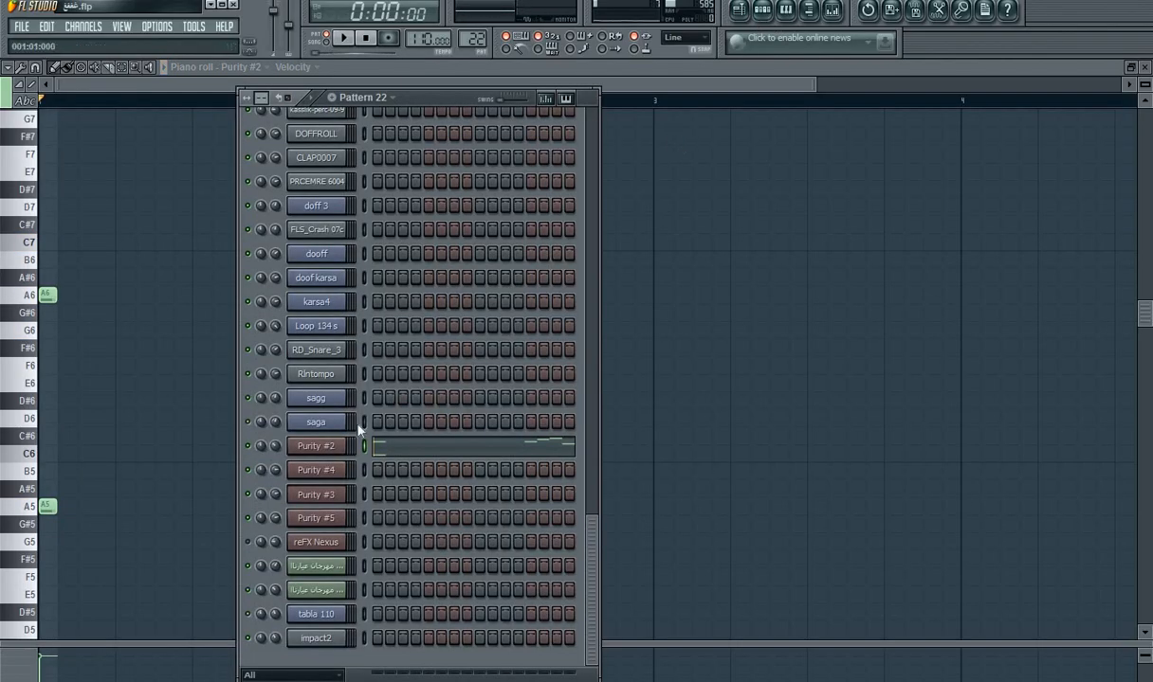
{"action": "left_click", "coordinate": [322, 446]}
{"action": "left_click", "coordinate": [574, 599]}
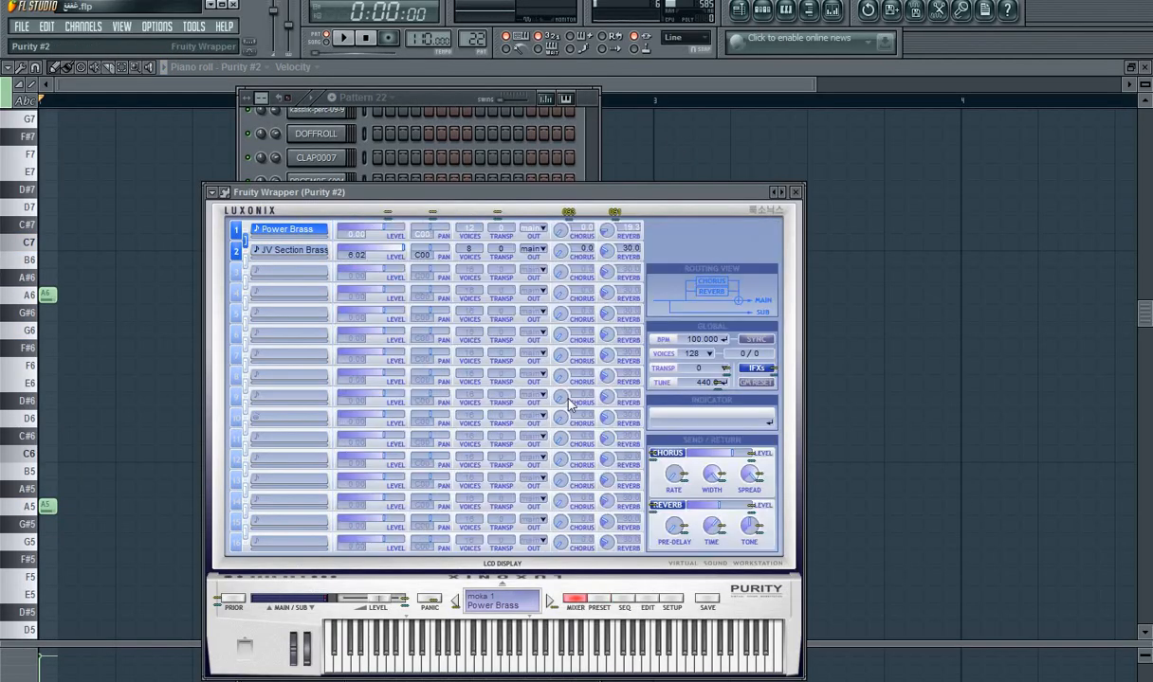
{"action": "key", "text": "space"}
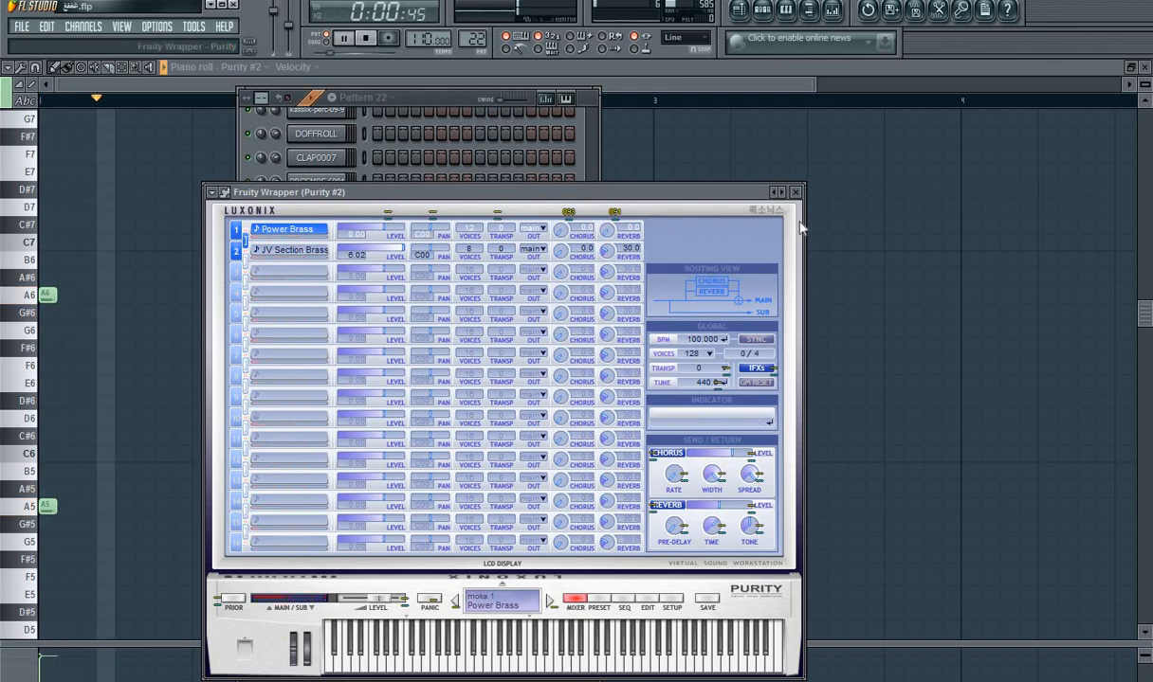
Step: Route Purity #2 to mixer Insert 23, load Fruity Parametric EQ 2 in its first effect slot and play Pattern 22
{"action": "left_click", "coordinate": [796, 192]}
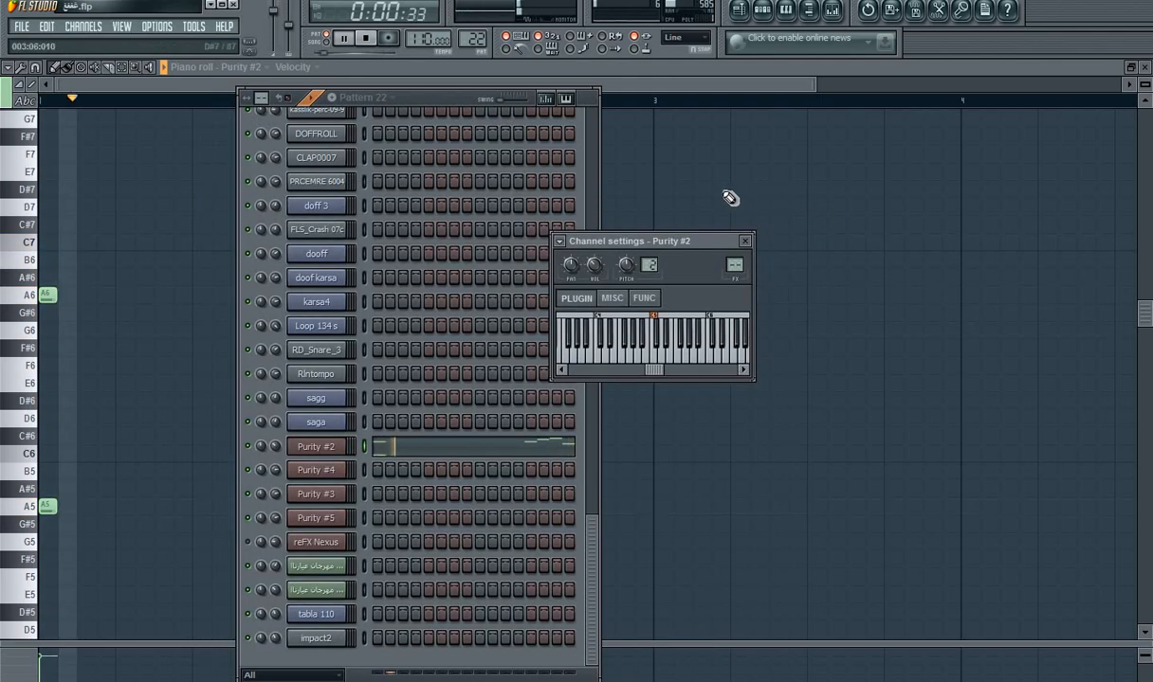
{"action": "key", "text": "space"}
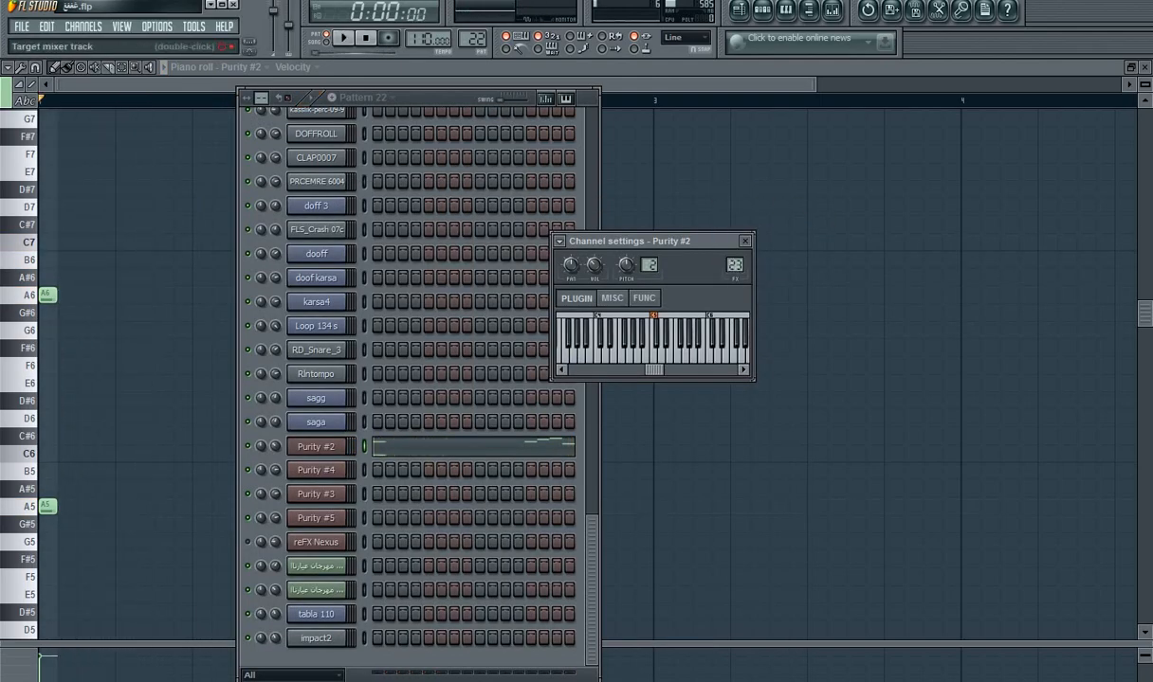
{"action": "double_click", "coordinate": [735, 267]}
{"action": "key", "text": "space"}
{"action": "left_click", "coordinate": [583, 195]}
{"action": "mouse_move", "coordinate": [607, 212]}
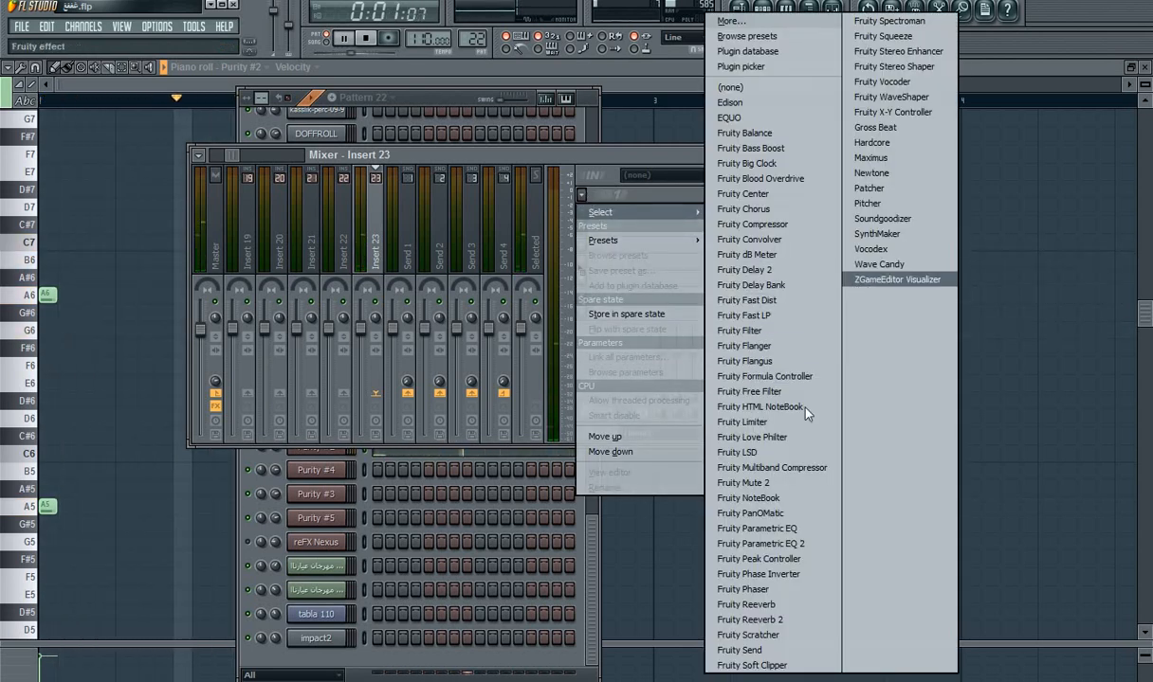
{"action": "left_click", "coordinate": [799, 544]}
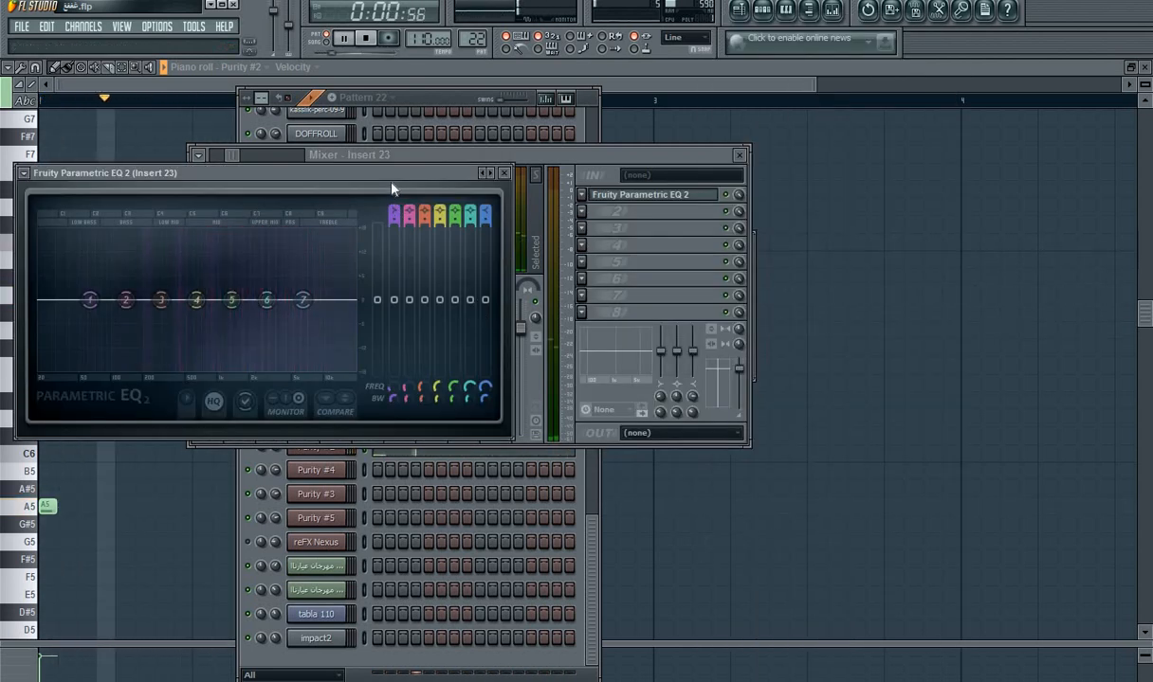
Step: Shape the Insert 23 EQ by cutting bands 1 and 2 and boosting bands 5, 6 and 7, with band 7 at about 10704 Hz
{"action": "left_click_drag", "start_coordinate": [391, 176], "coordinate": [724, 218]}
{"action": "left_click_drag", "start_coordinate": [662, 335], "coordinate": [609, 327]}
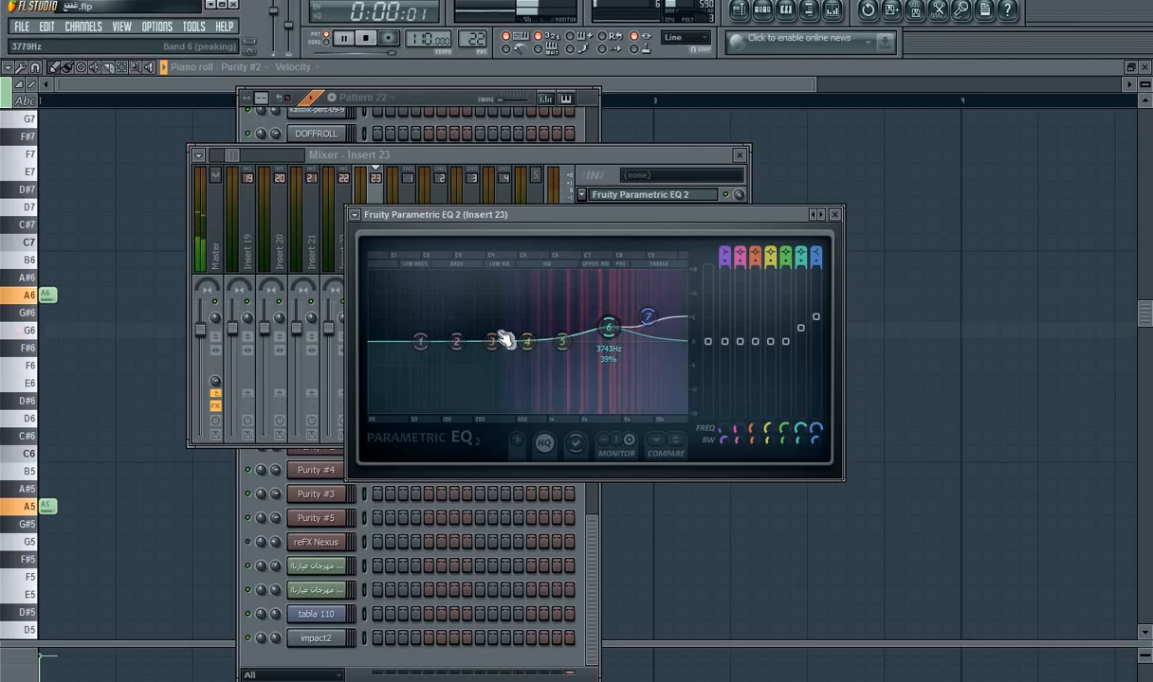
{"action": "left_click_drag", "start_coordinate": [420, 341], "coordinate": [423, 377]}
{"action": "left_click_drag", "start_coordinate": [562, 341], "coordinate": [568, 336]}
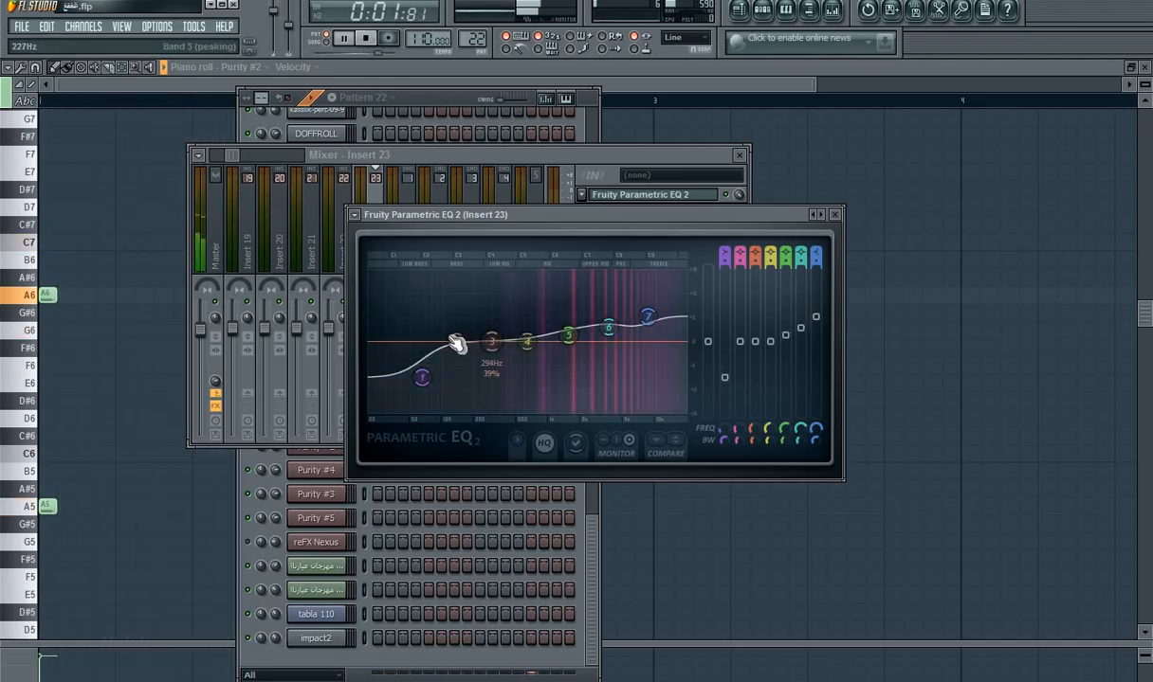
{"action": "left_click_drag", "start_coordinate": [456, 343], "coordinate": [458, 351]}
{"action": "mouse_move", "coordinate": [648, 319]}
{"action": "left_mouse_down"}
{"action": "mouse_move", "coordinate": [663, 341]}
{"action": "mouse_move", "coordinate": [661, 321]}
{"action": "left_mouse_up"}
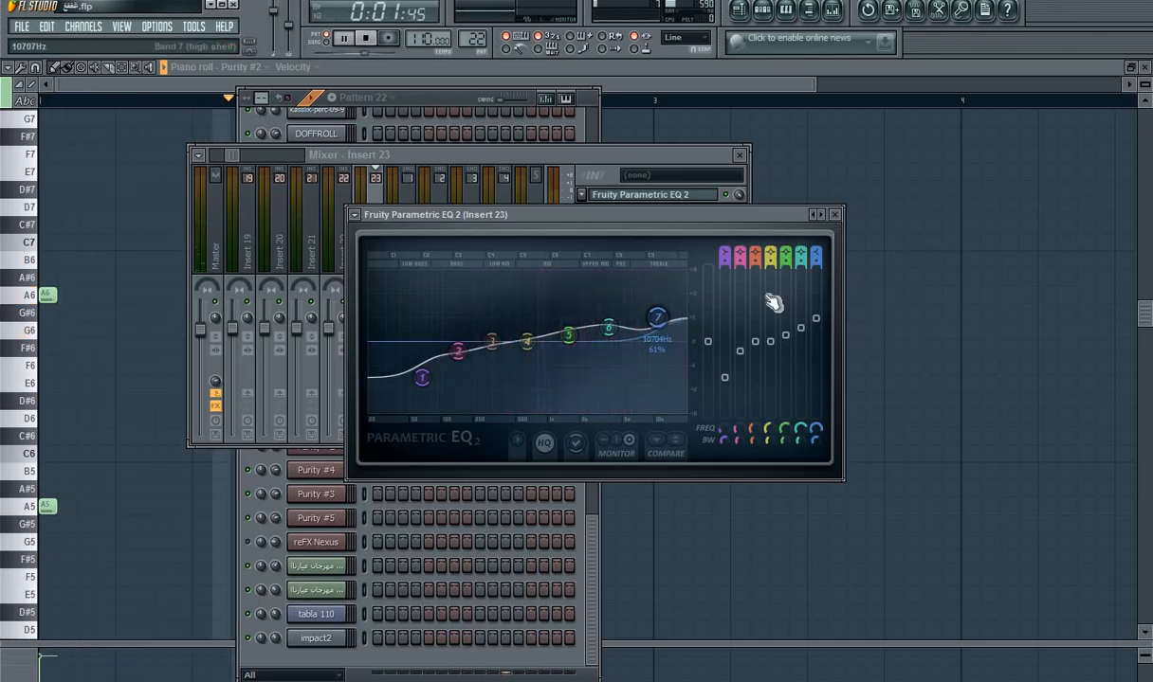
{"action": "left_click", "coordinate": [834, 214]}
Step: Add Fruity Delay 2 to slot 2 of Insert 23 and adjust its delay time while the pattern plays
{"action": "left_click", "coordinate": [582, 211]}
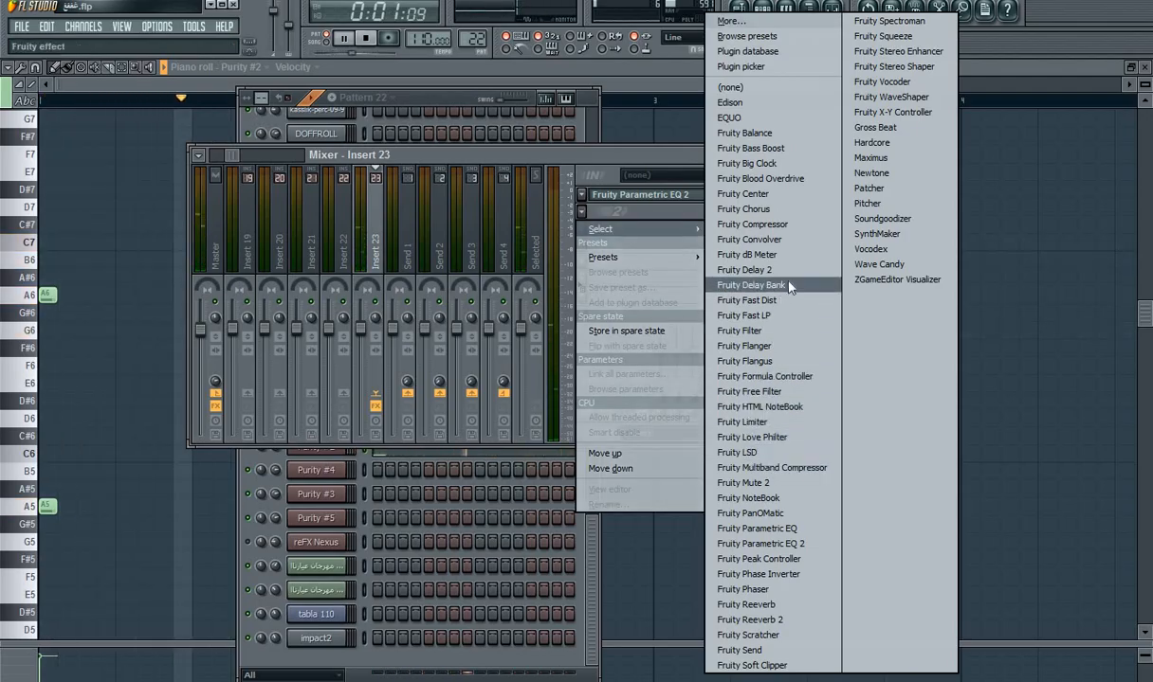
{"action": "left_click", "coordinate": [758, 270]}
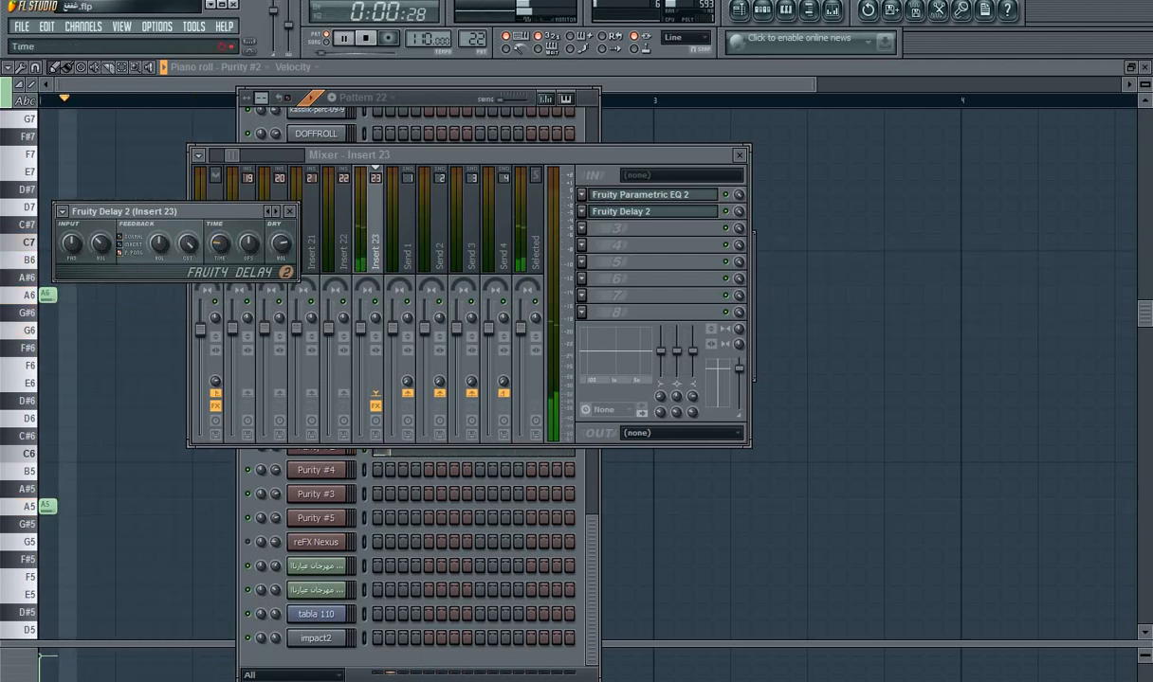
{"action": "left_click_drag", "start_coordinate": [220, 249], "coordinate": [220, 255]}
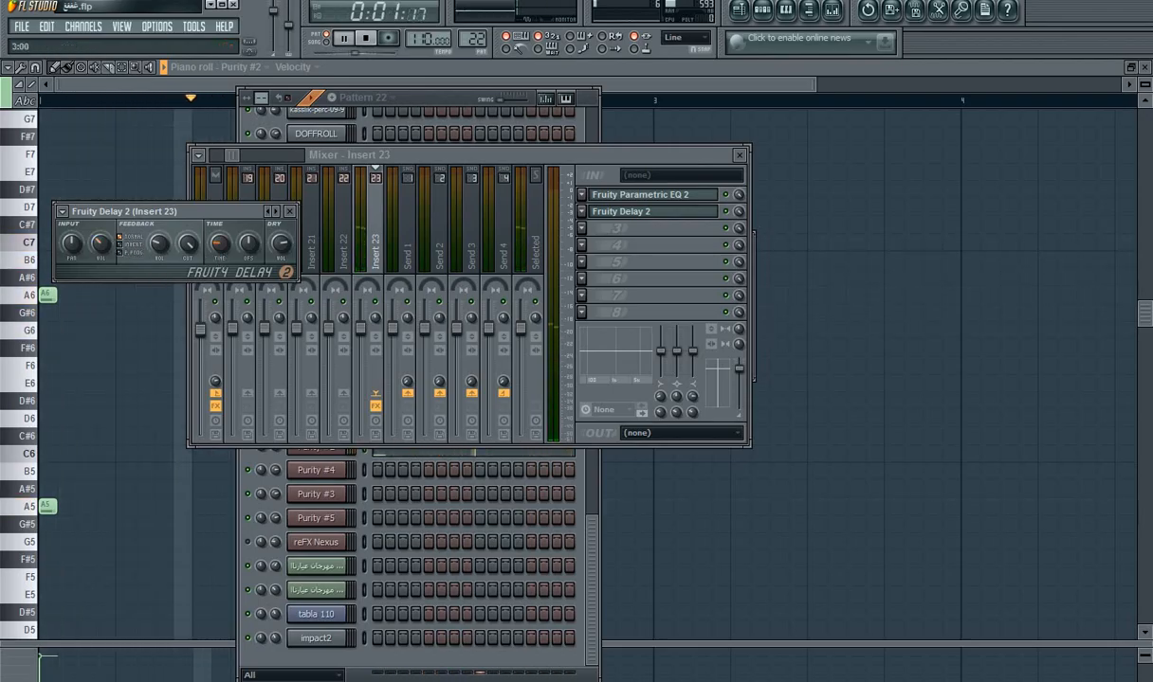
{"action": "left_click_drag", "start_coordinate": [221, 256], "coordinate": [221, 252]}
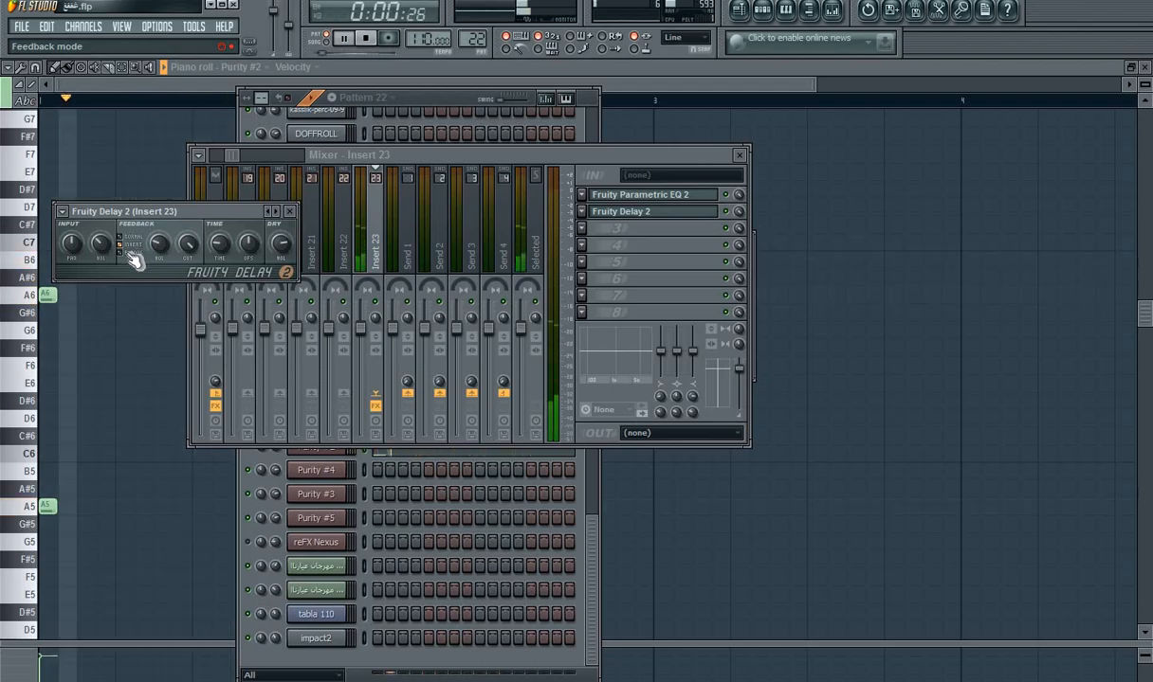
Step: Add Fruity Reeverb 2 to slot 3 of Insert 23, raise its early reflections, reshape the room and adjust Fruity Delay 2's mix level
{"action": "key", "text": "space"}
{"action": "left_click", "coordinate": [584, 232]}
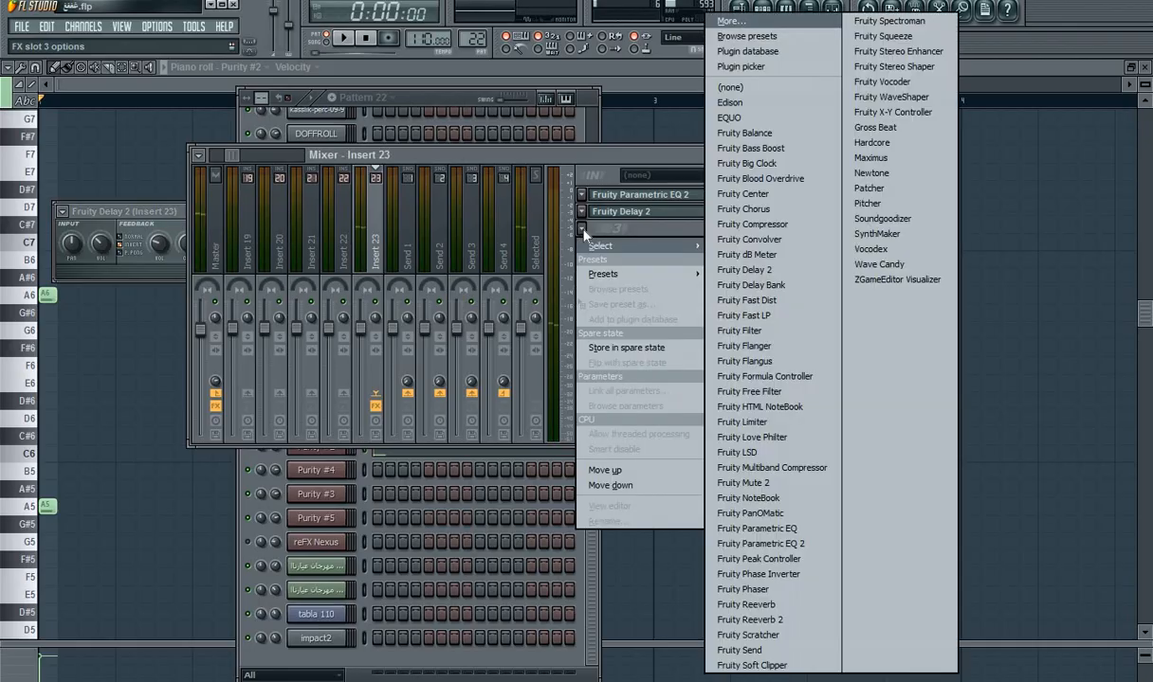
{"action": "left_click", "coordinate": [791, 620]}
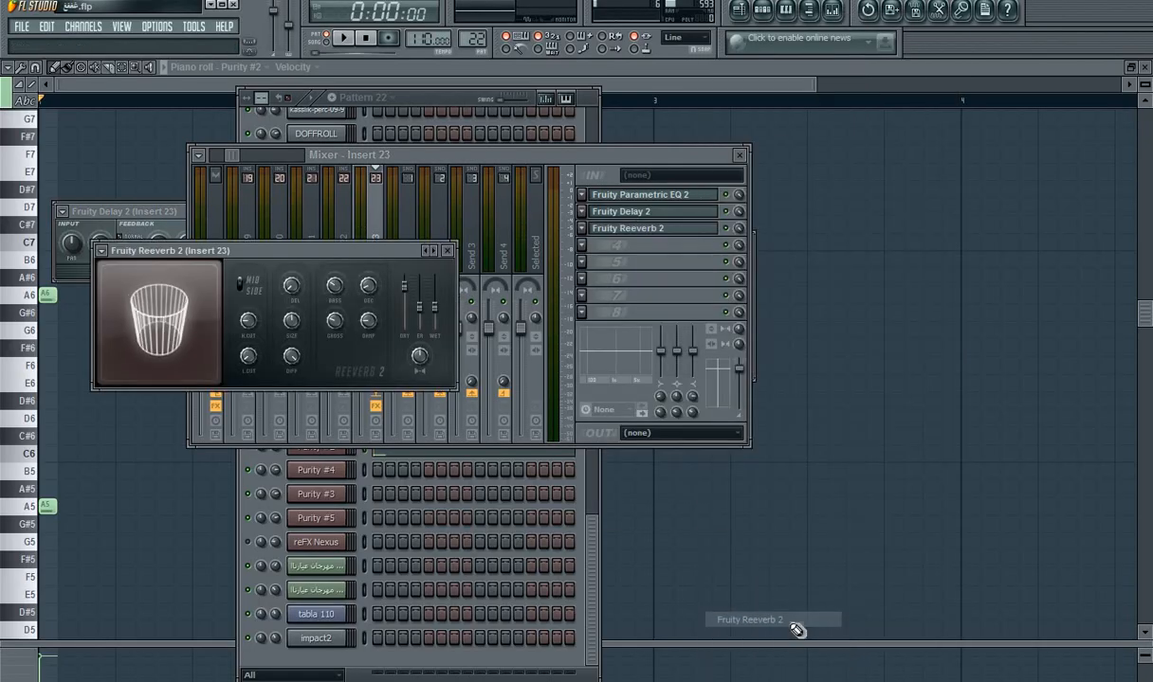
{"action": "key", "text": "space"}
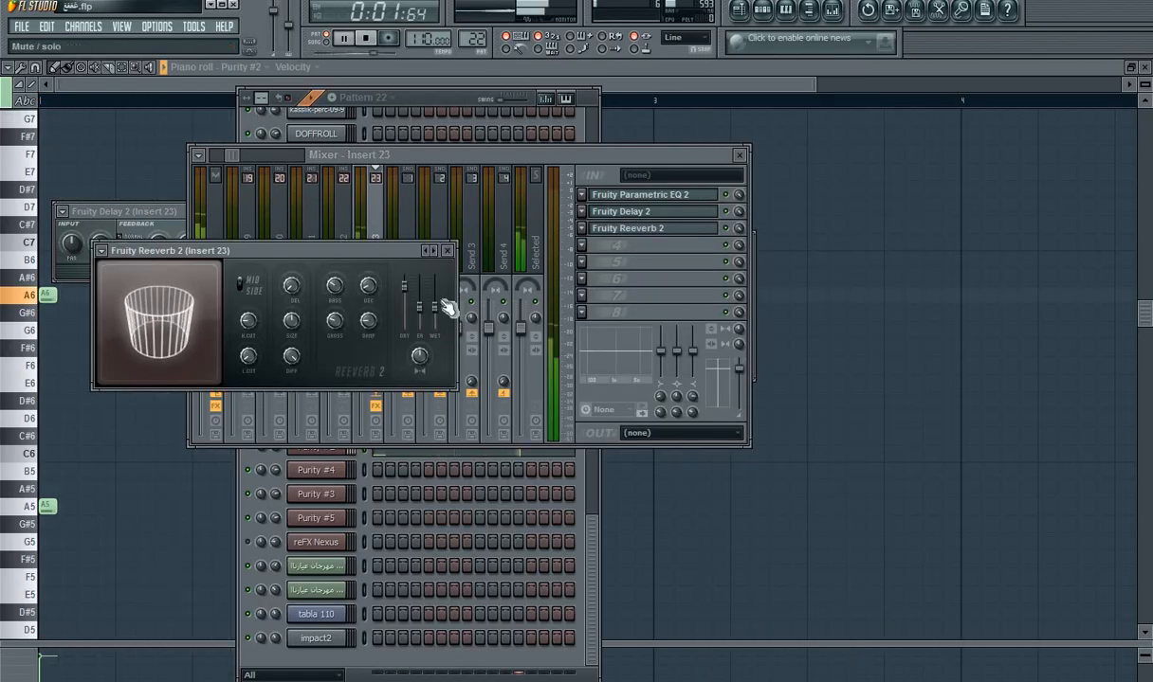
{"action": "left_click_drag", "start_coordinate": [420, 307], "coordinate": [420, 304]}
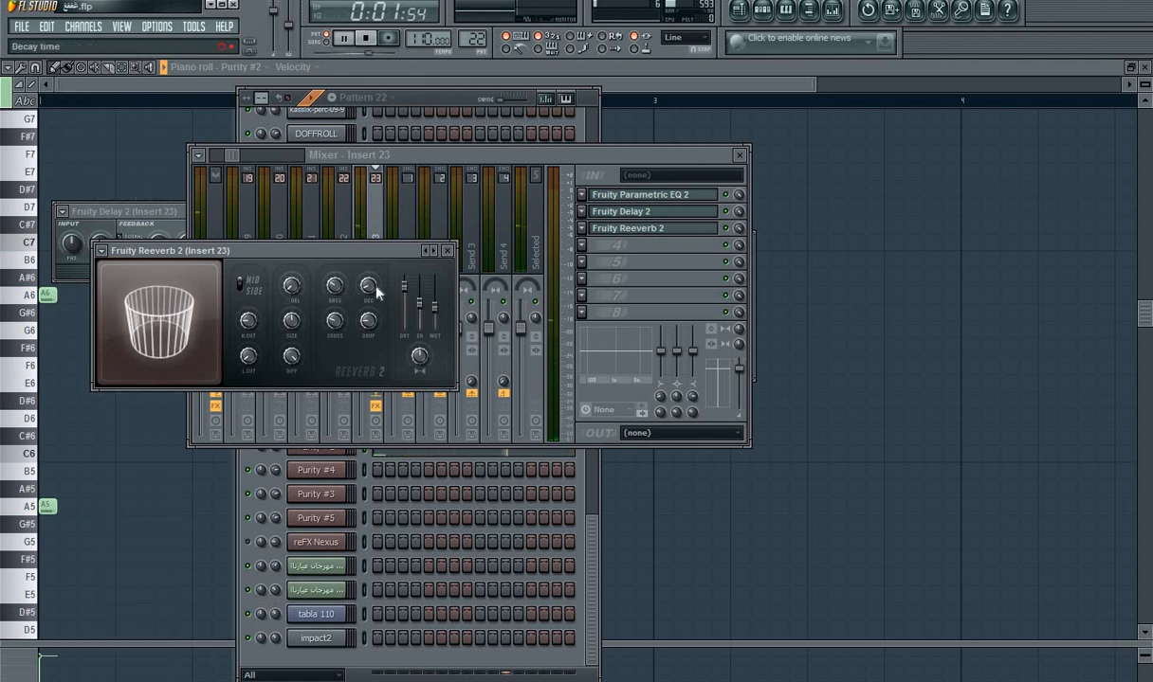
{"action": "left_click_drag", "start_coordinate": [199, 353], "coordinate": [228, 374]}
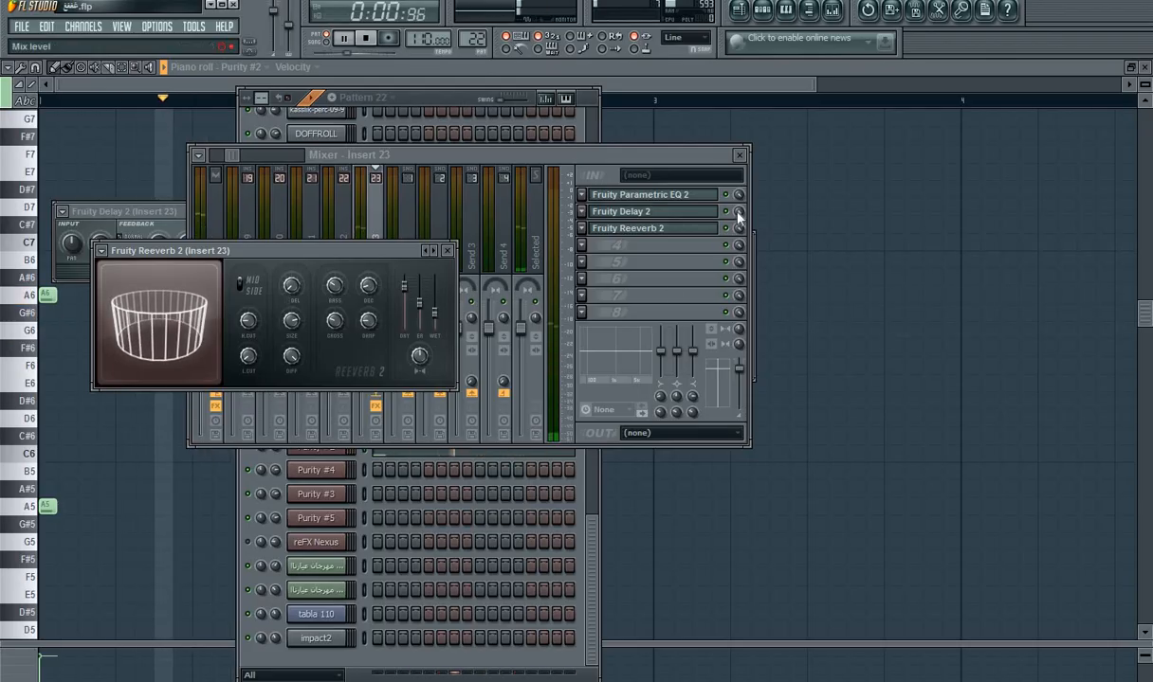
{"action": "left_click_drag", "start_coordinate": [739, 212], "coordinate": [738, 250]}
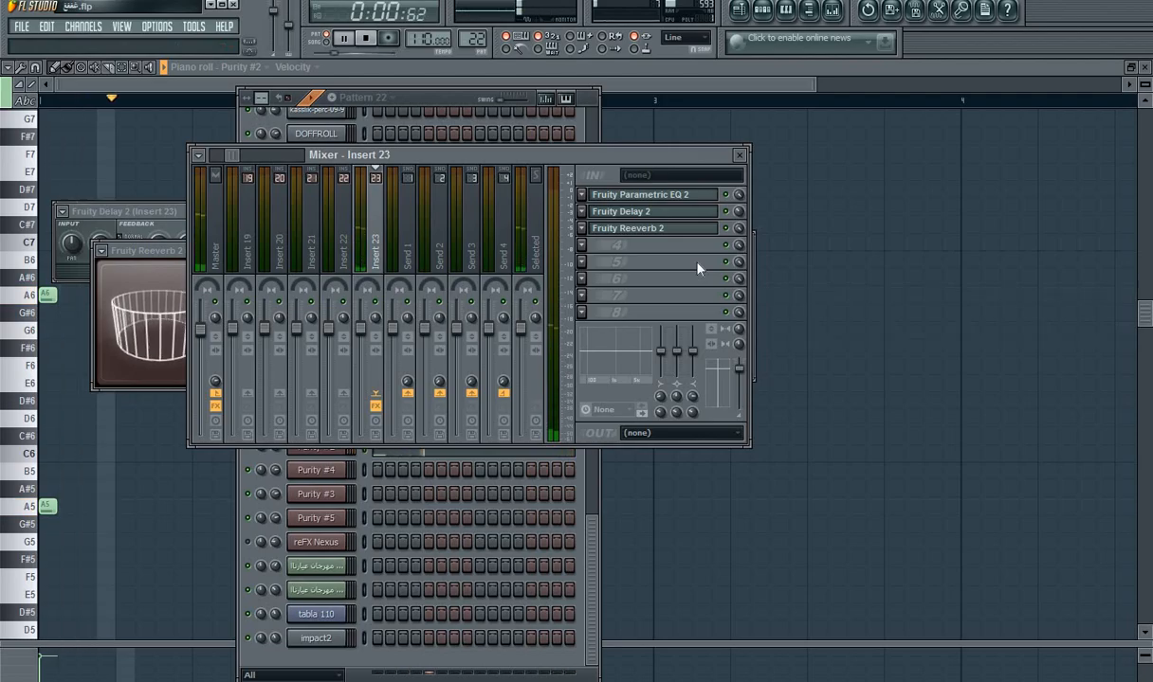
Step: Add Fruity Stereo Enhancer to slot 4 of Insert 23 and turn up its phase offset
{"action": "left_click", "coordinate": [581, 247]}
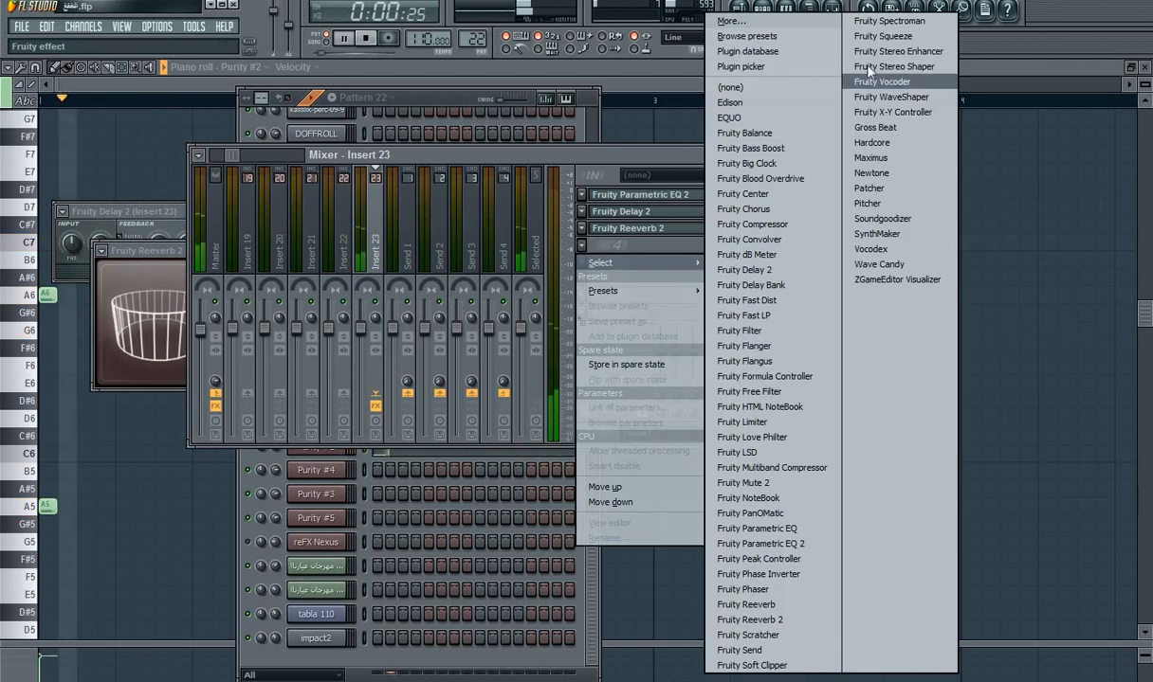
{"action": "left_click", "coordinate": [838, 52]}
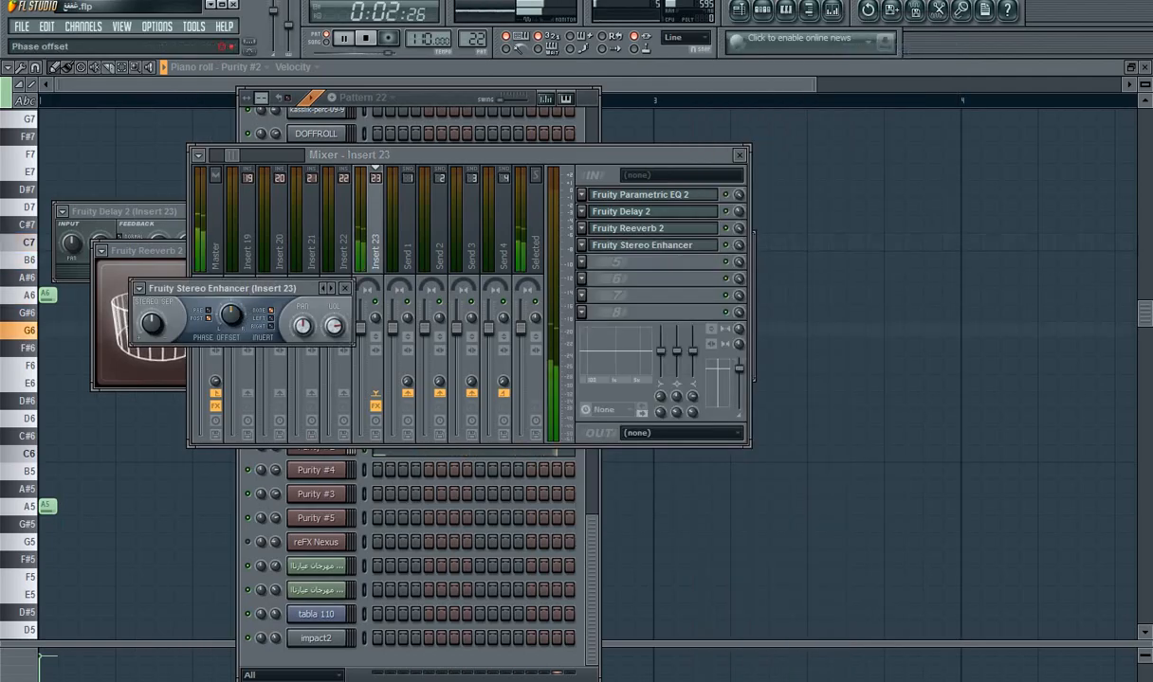
{"action": "left_click_drag", "start_coordinate": [231, 315], "coordinate": [231, 283]}
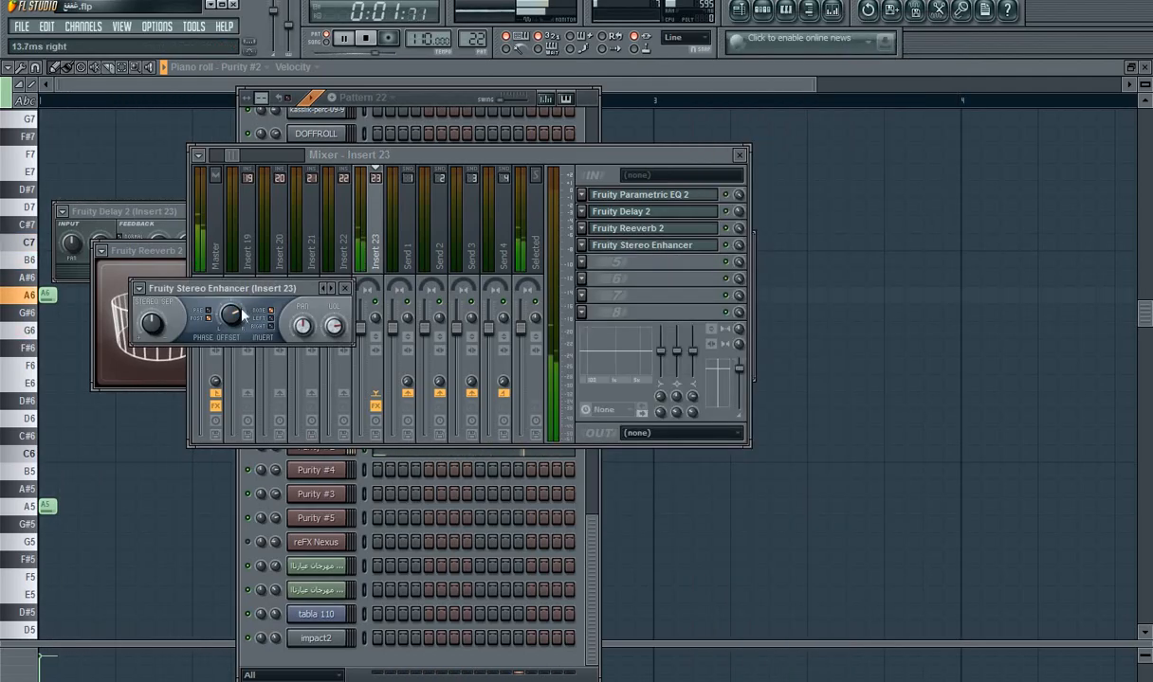
Step: Play the song in the playlist from just before bar 4 to hear the processed brass in the arrangement
{"action": "left_click", "coordinate": [741, 11]}
{"action": "left_click", "coordinate": [389, 102]}
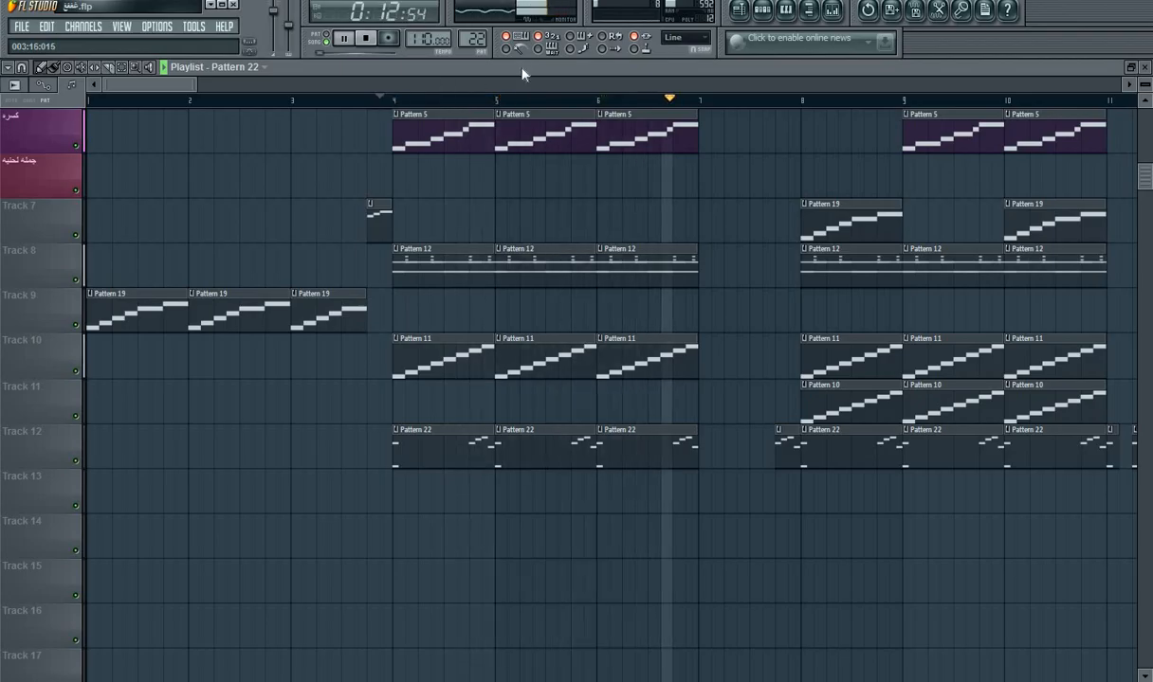
{"action": "key", "text": "space"}
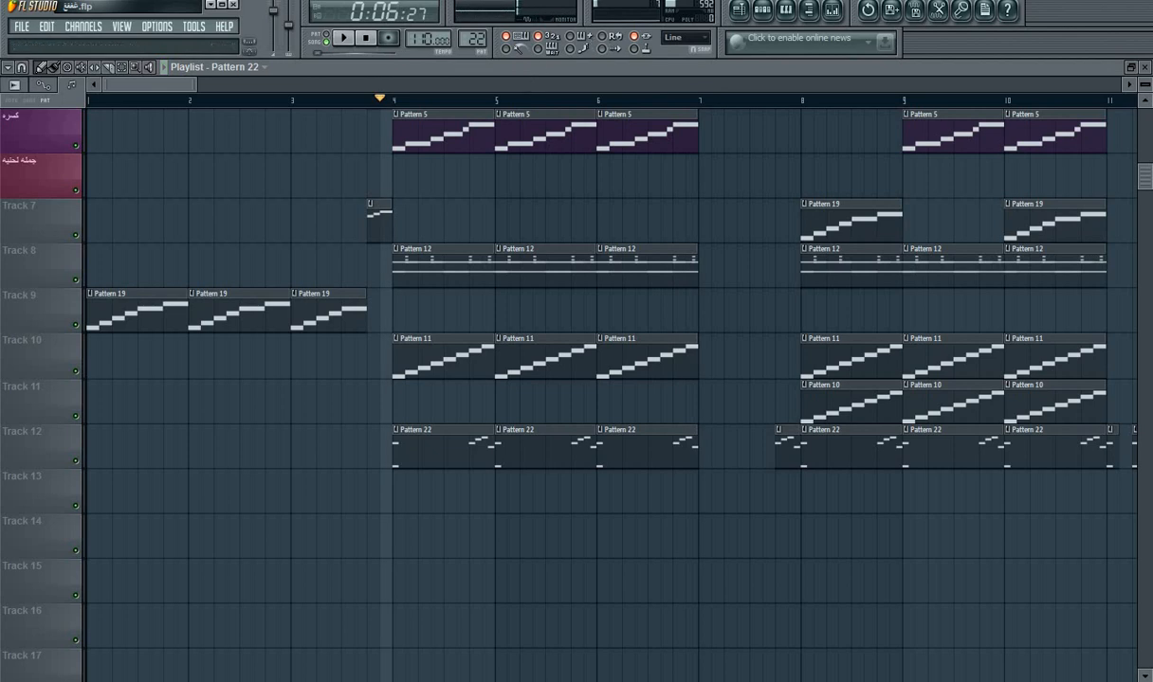
Step: Transpose all of Pattern 22's Purity #2 notes down one octave and play the song
{"action": "left_click", "coordinate": [764, 9]}
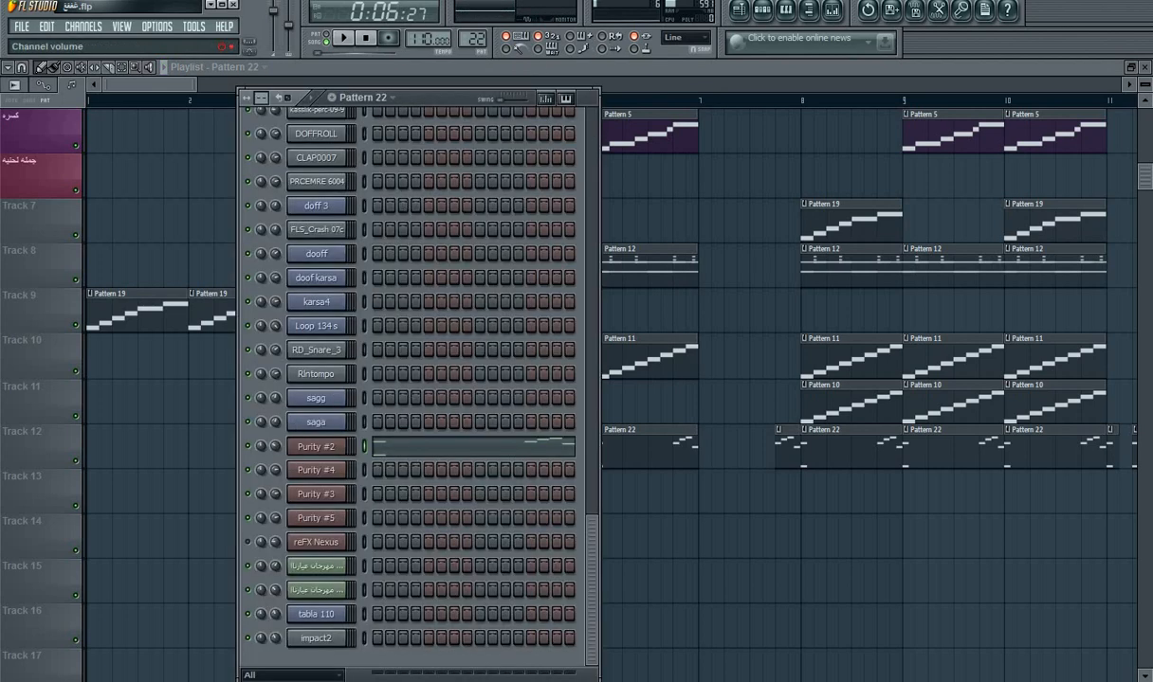
{"action": "left_click", "coordinate": [470, 449]}
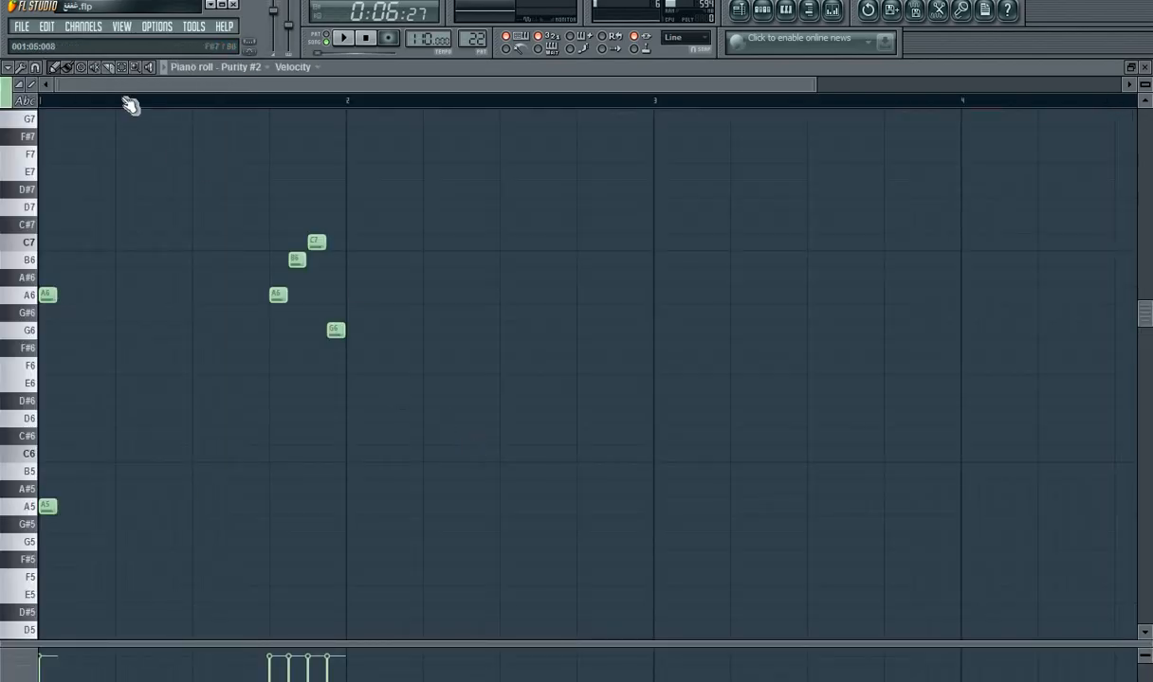
{"action": "left_click_drag", "start_coordinate": [399, 181], "coordinate": [32, 479]}
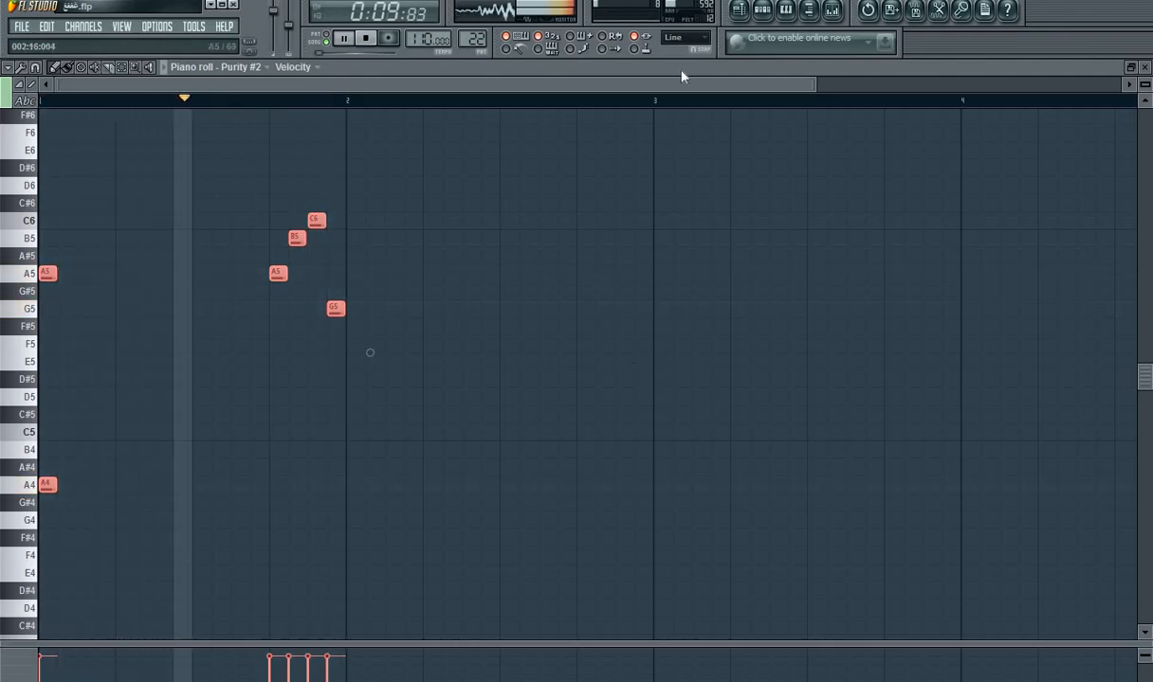
Step: Route the Purity #3 channel to mixer Insert 23 so it shares the brass effects, and play the song
{"action": "left_click", "coordinate": [761, 11]}
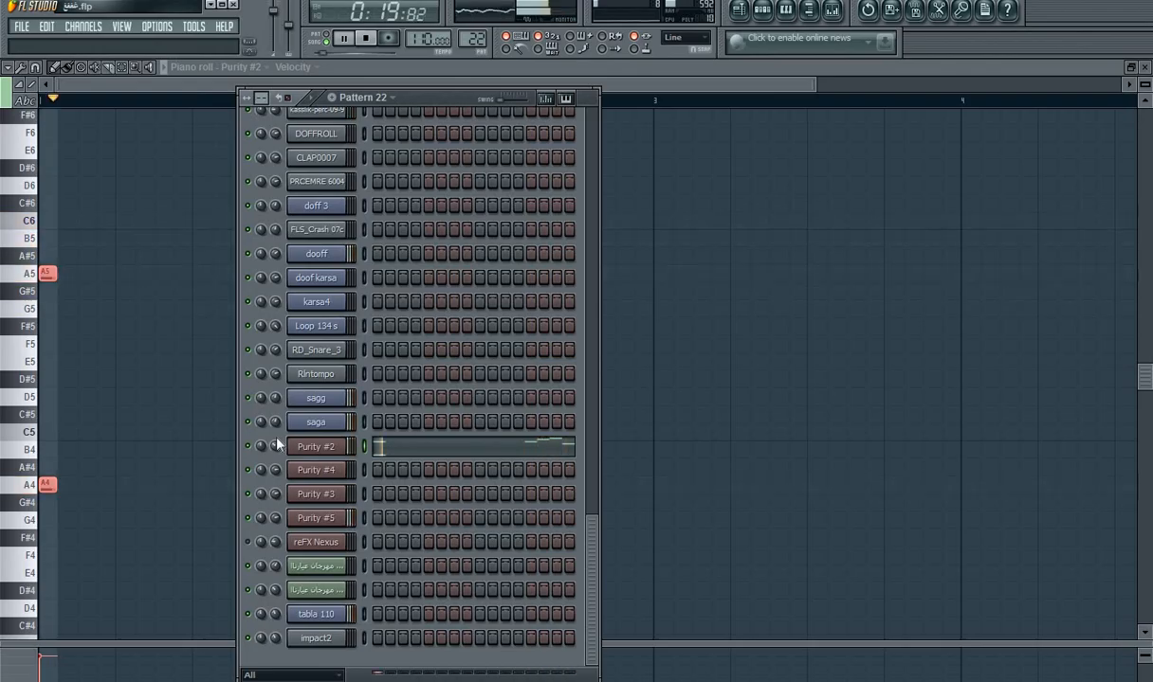
{"action": "key", "text": "space"}
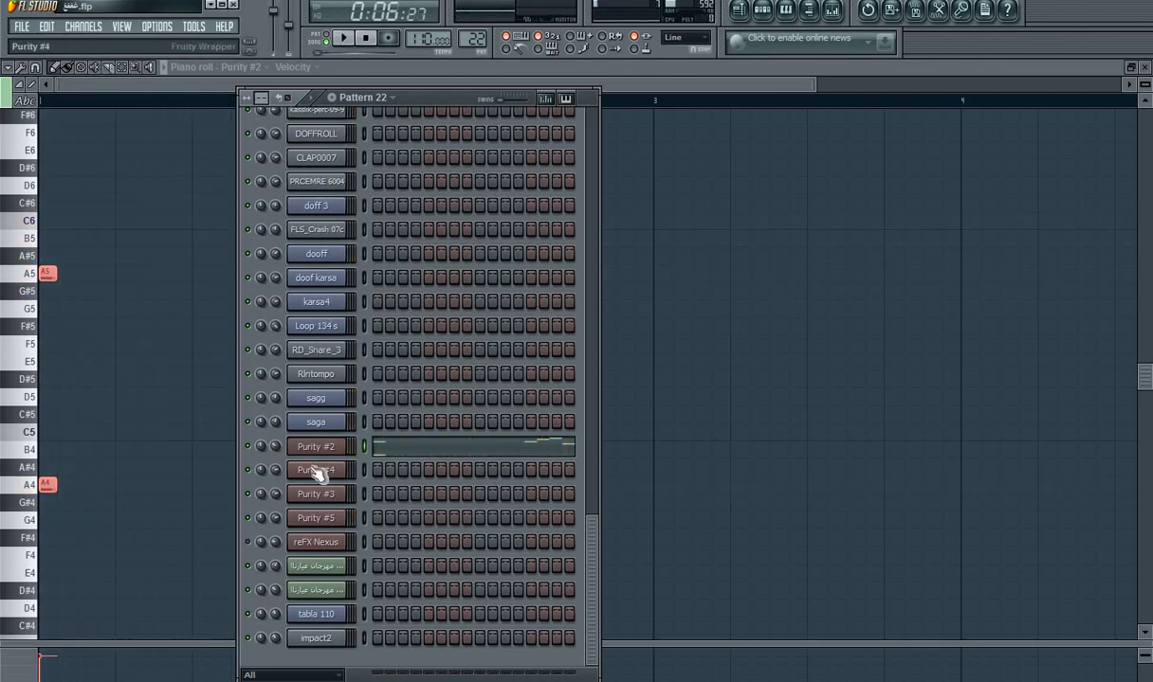
{"action": "key", "text": "space"}
{"action": "left_click", "coordinate": [319, 495]}
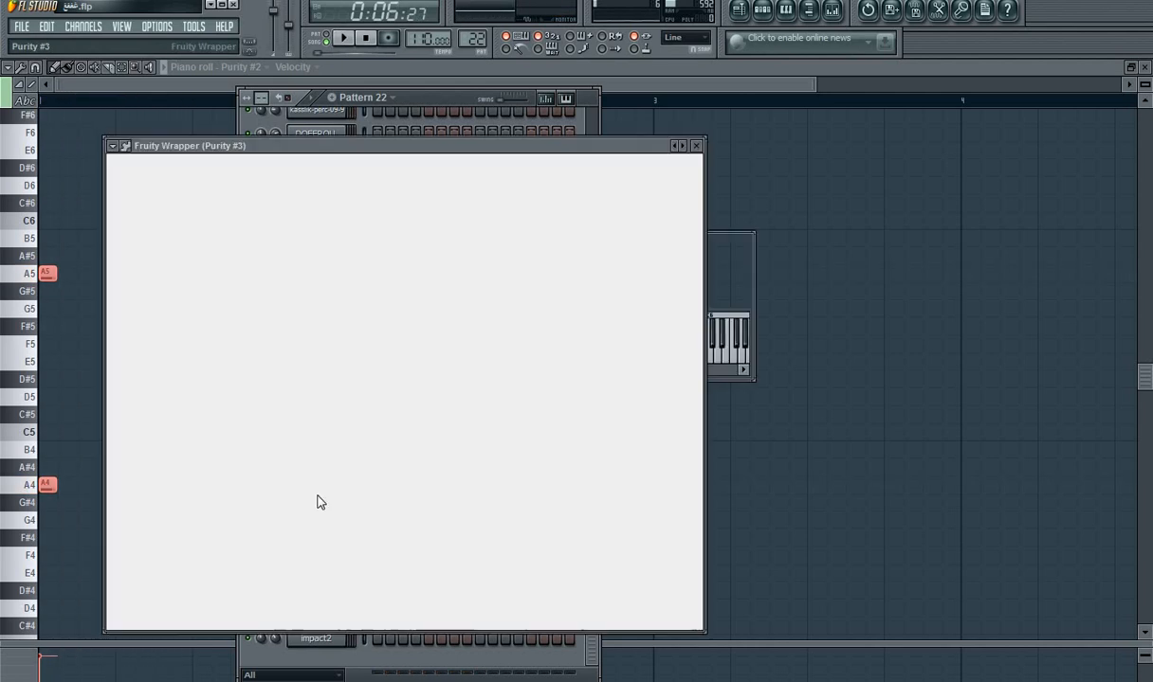
{"action": "left_click", "coordinate": [734, 270]}
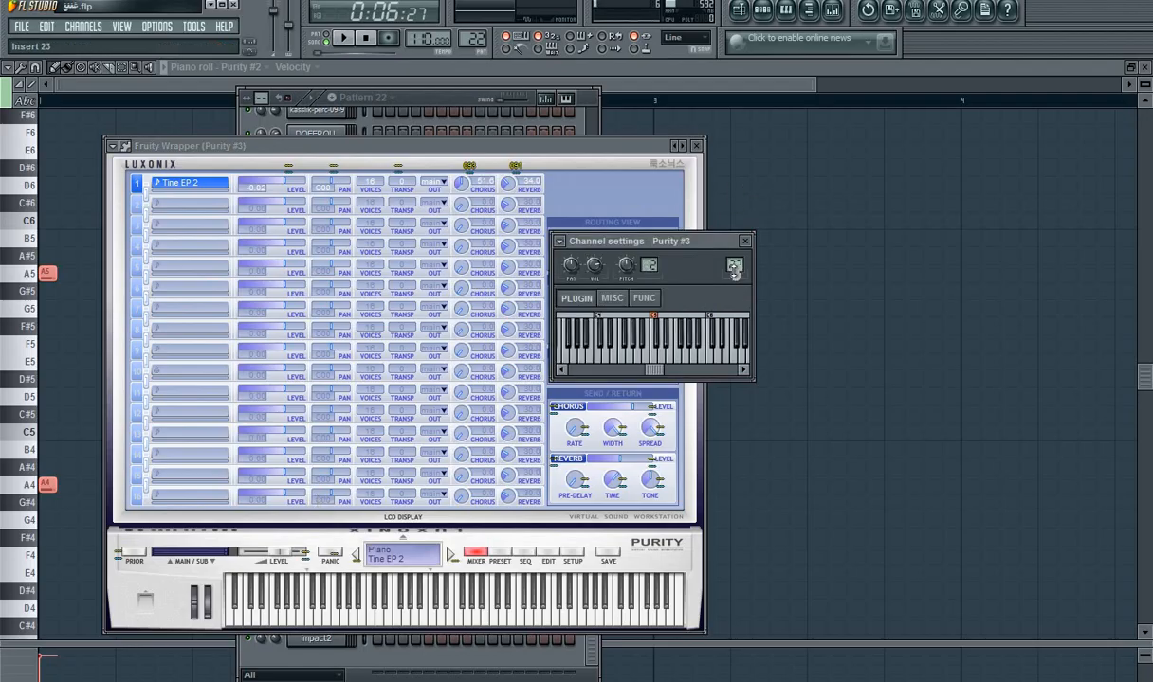
{"action": "left_click", "coordinate": [834, 11]}
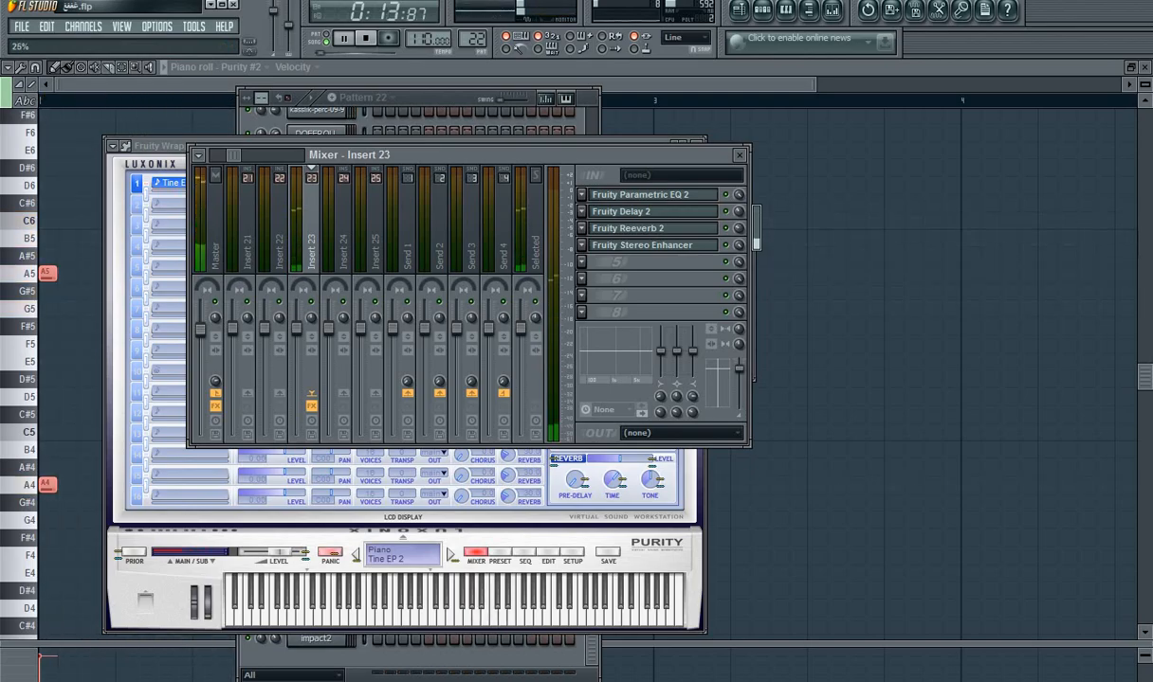
Step: Lower the Tine EP 2 reverb in Purity #3 and listen to the song with the Insert 23 effects in view
{"action": "left_click", "coordinate": [436, 97]}
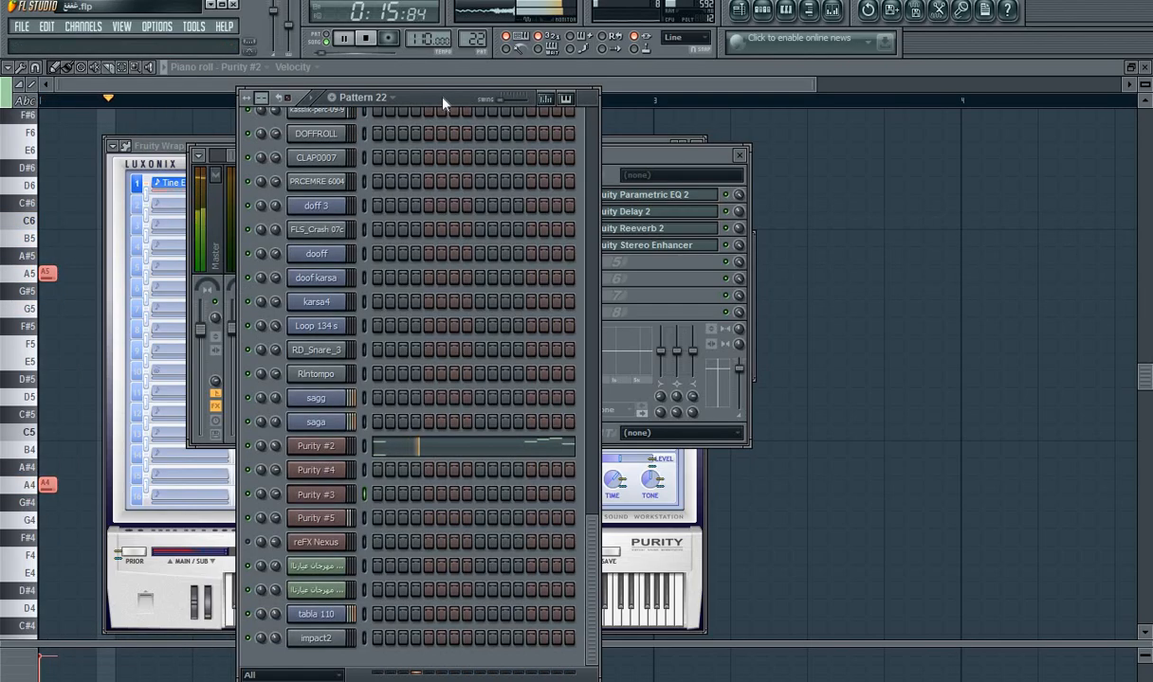
{"action": "left_click", "coordinate": [319, 497]}
{"action": "left_click_drag", "start_coordinate": [508, 183], "coordinate": [505, 251]}
{"action": "left_click", "coordinate": [698, 146]}
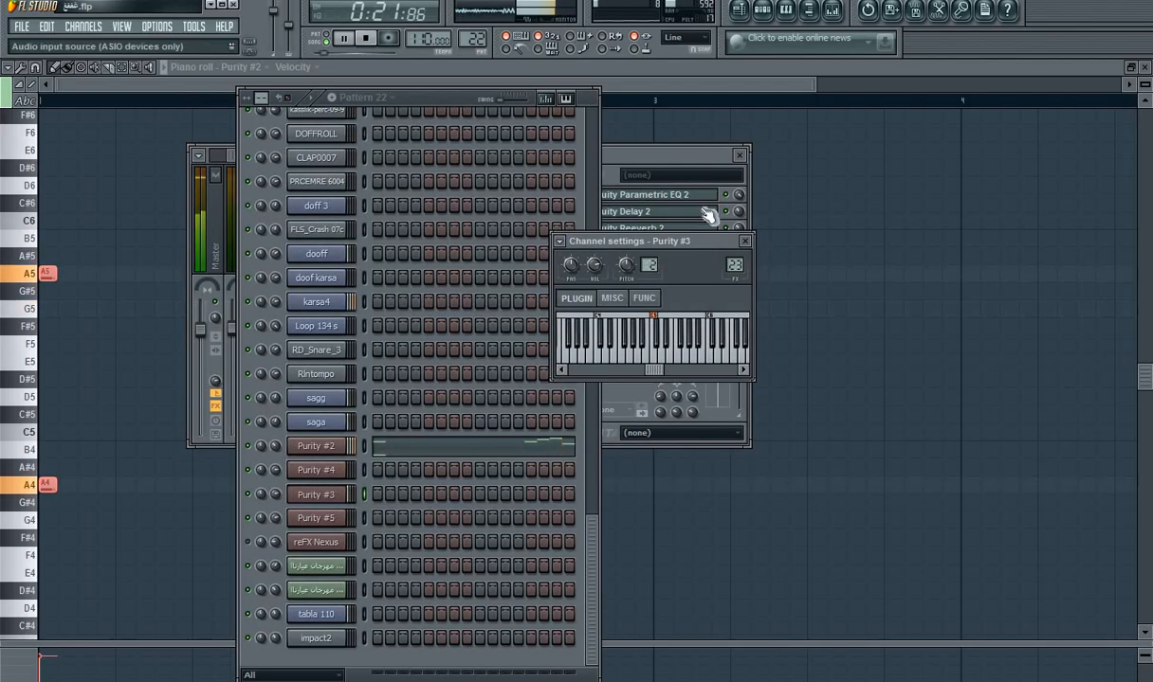
{"action": "left_click", "coordinate": [696, 195]}
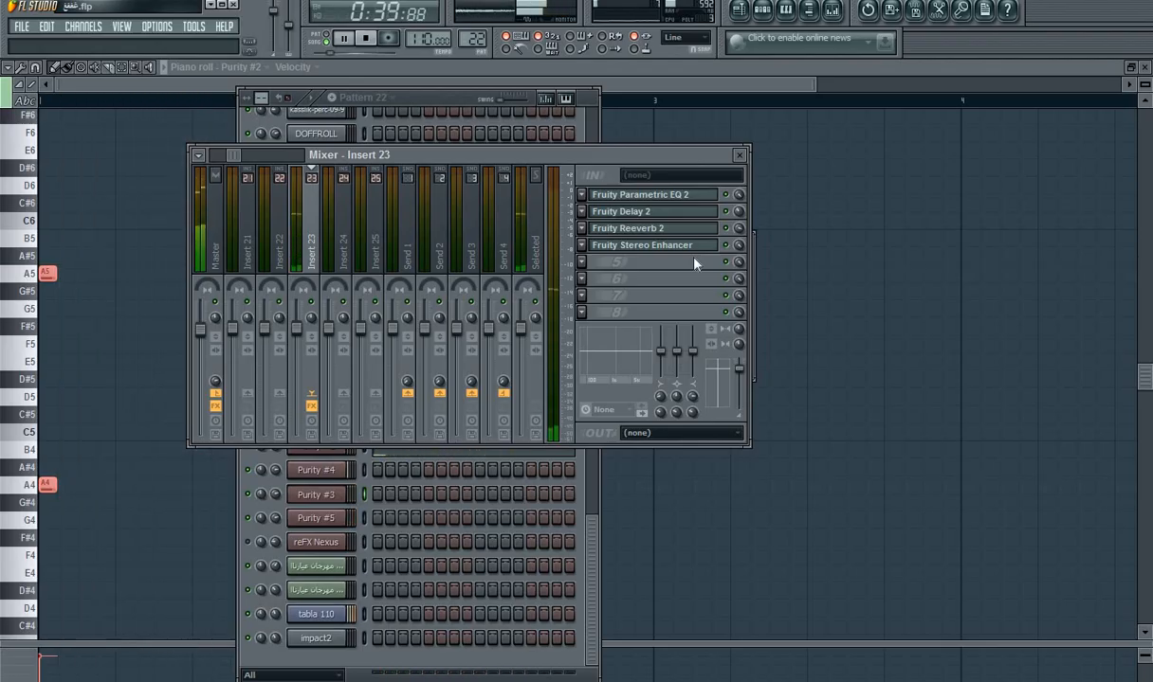
{"action": "key", "text": "space"}
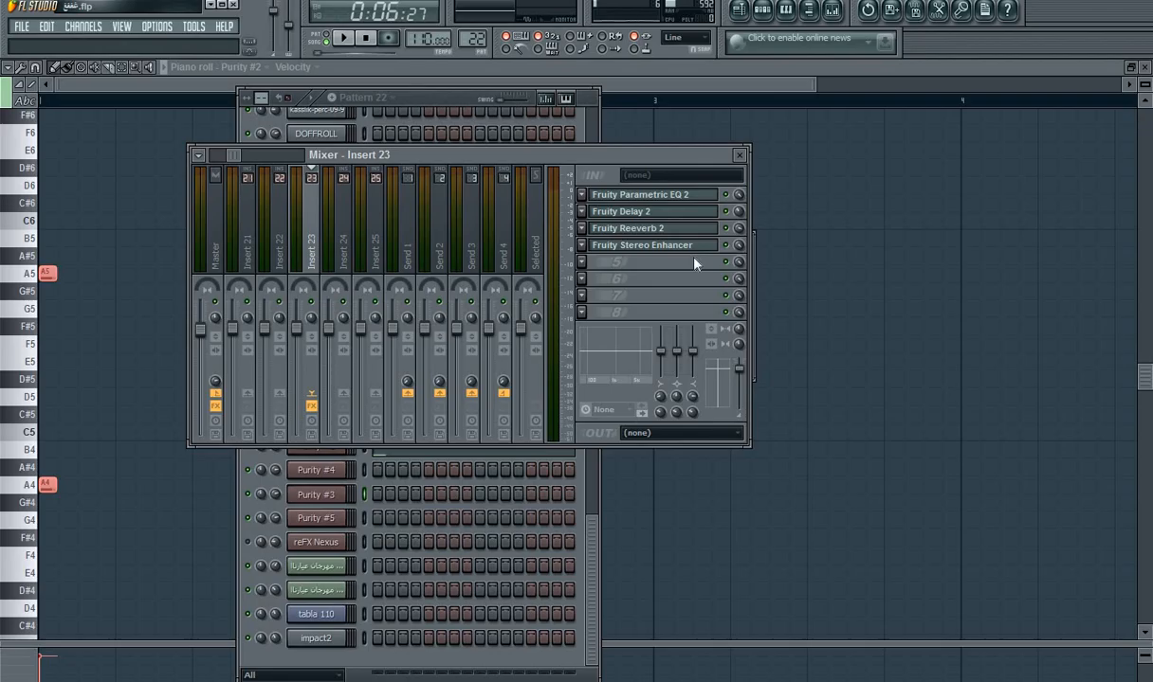
Step: Return to the playlist and look over the whole song arrangement up to about bar 94
{"action": "left_click", "coordinate": [440, 107]}
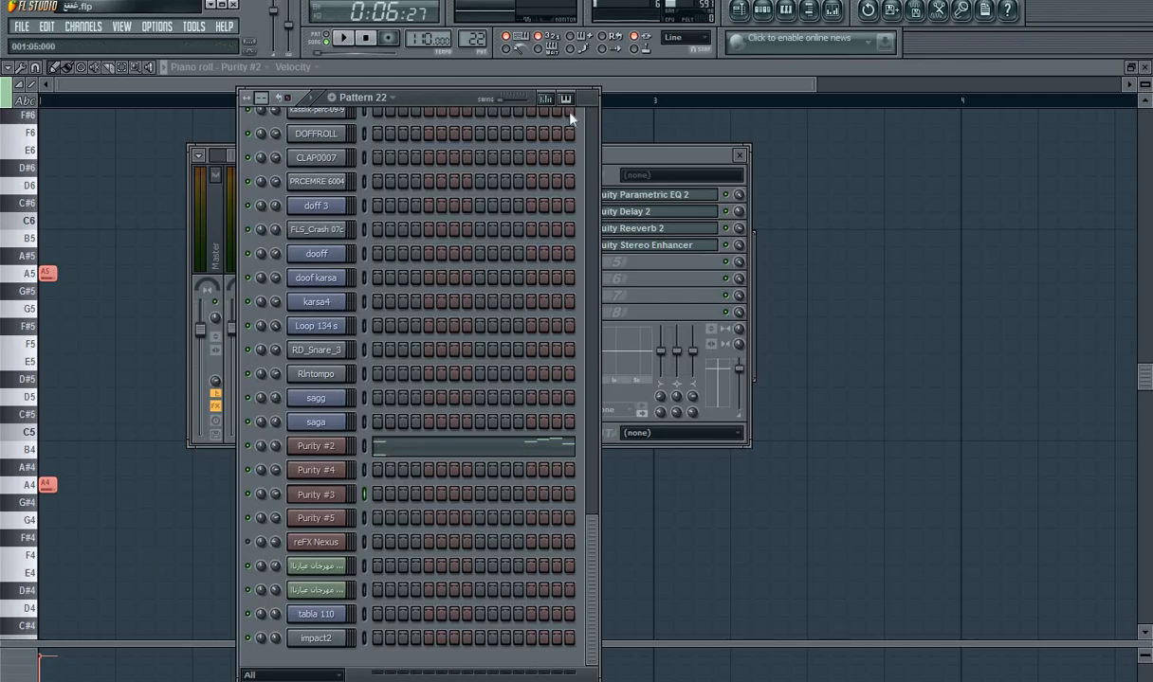
{"action": "left_click", "coordinate": [737, 11]}
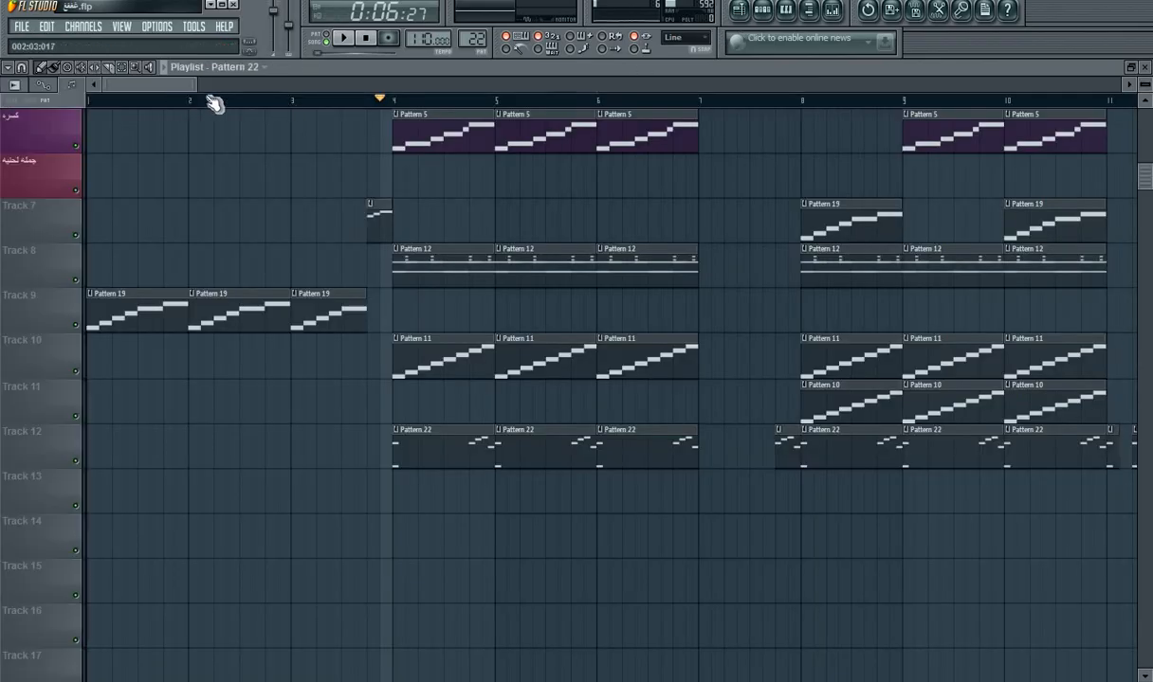
{"action": "left_click_drag", "start_coordinate": [303, 84], "coordinate": [256, 88]}
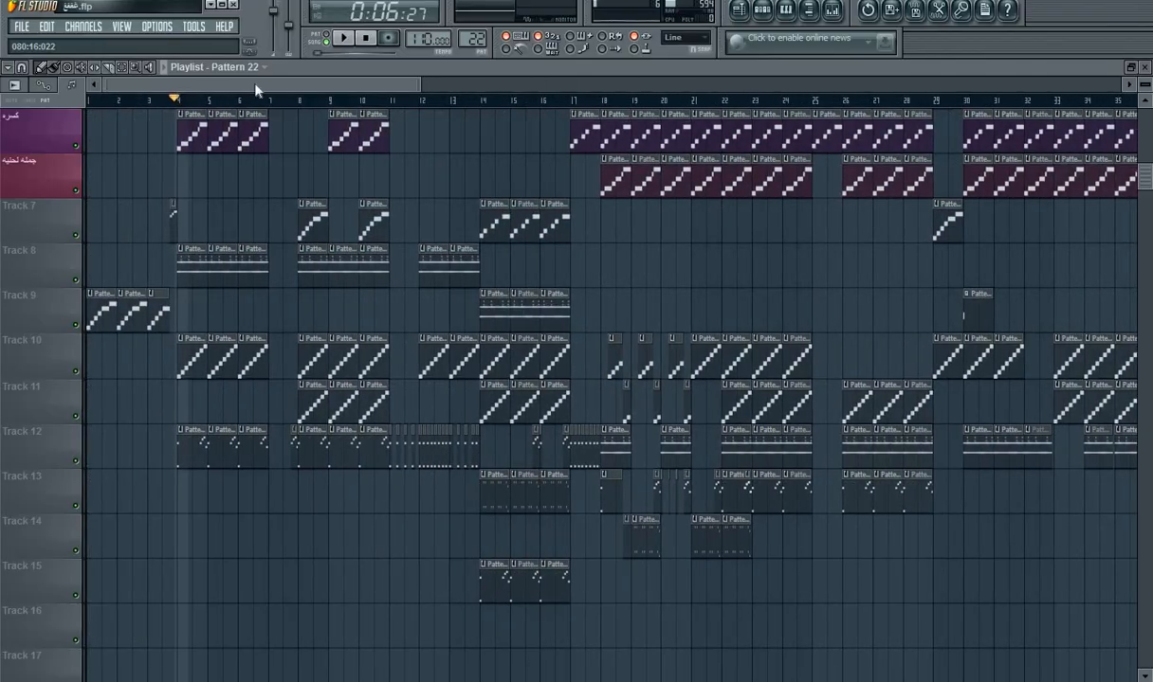
{"action": "left_click_drag", "start_coordinate": [420, 85], "coordinate": [1041, 144]}
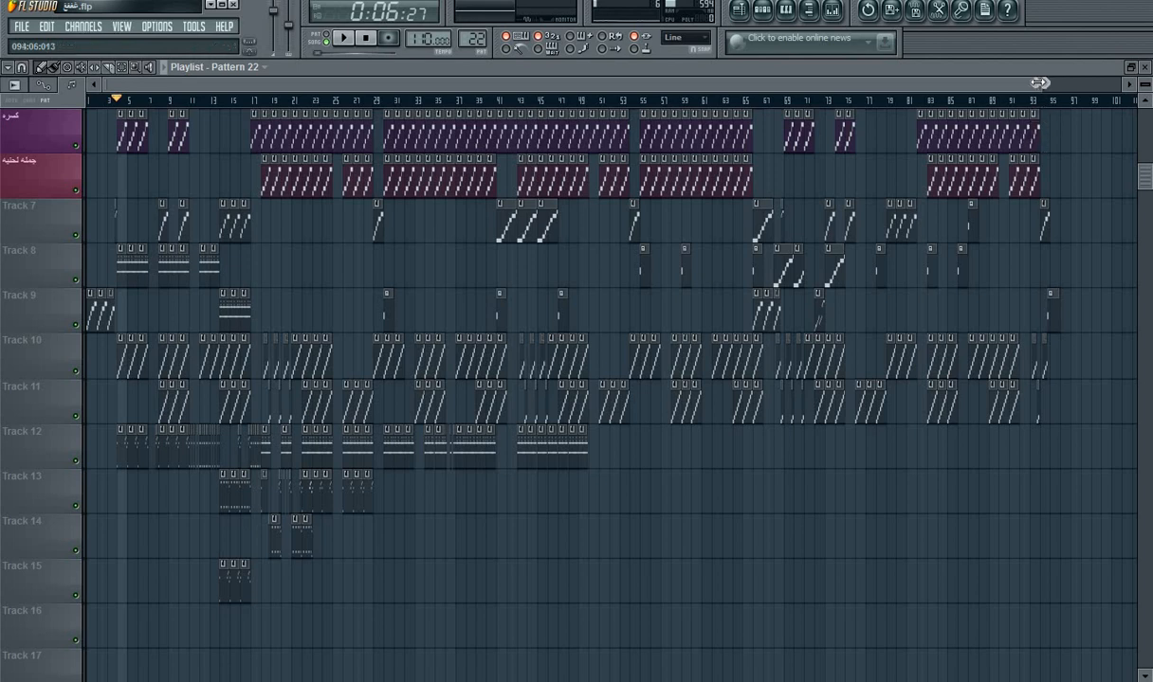
{"action": "left_click_drag", "start_coordinate": [1040, 83], "coordinate": [458, 156]}
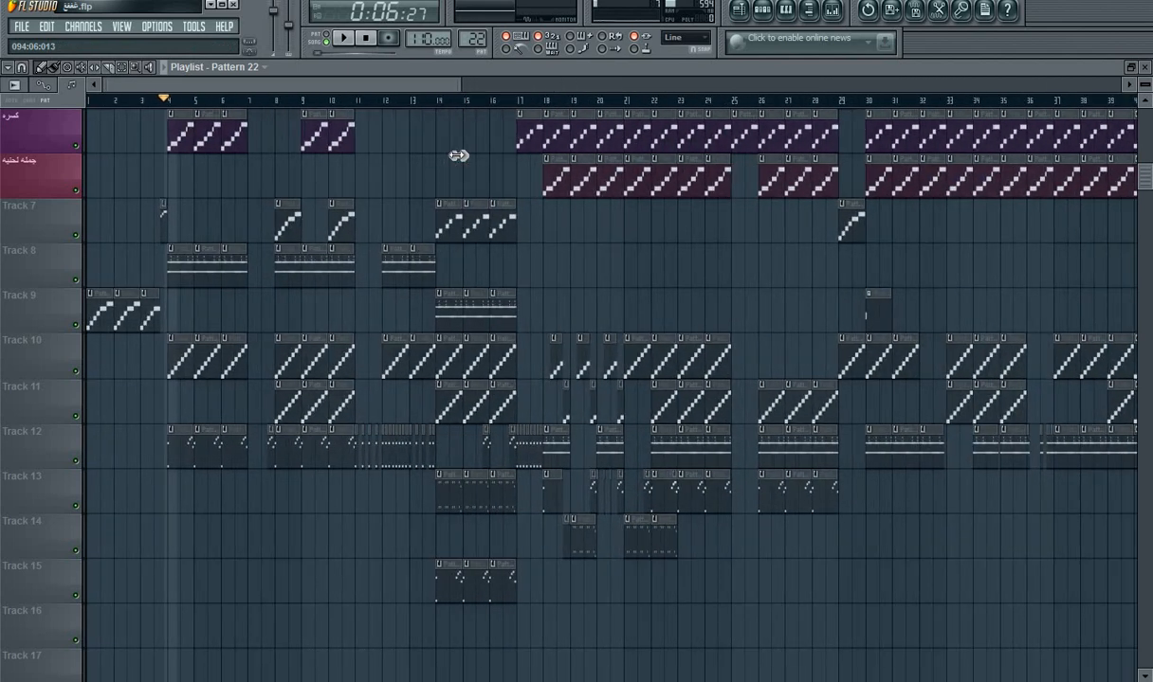